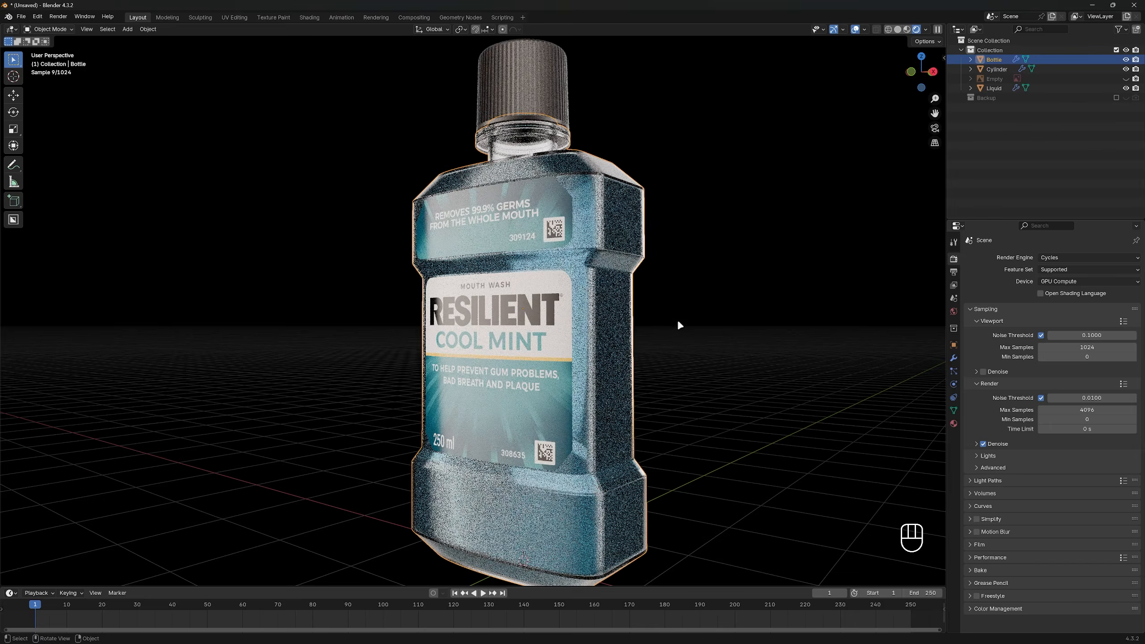
Examine the finished mouthwash bottle render from several angles and up close on its label
middle_click_drag(677, 321, 657, 266)
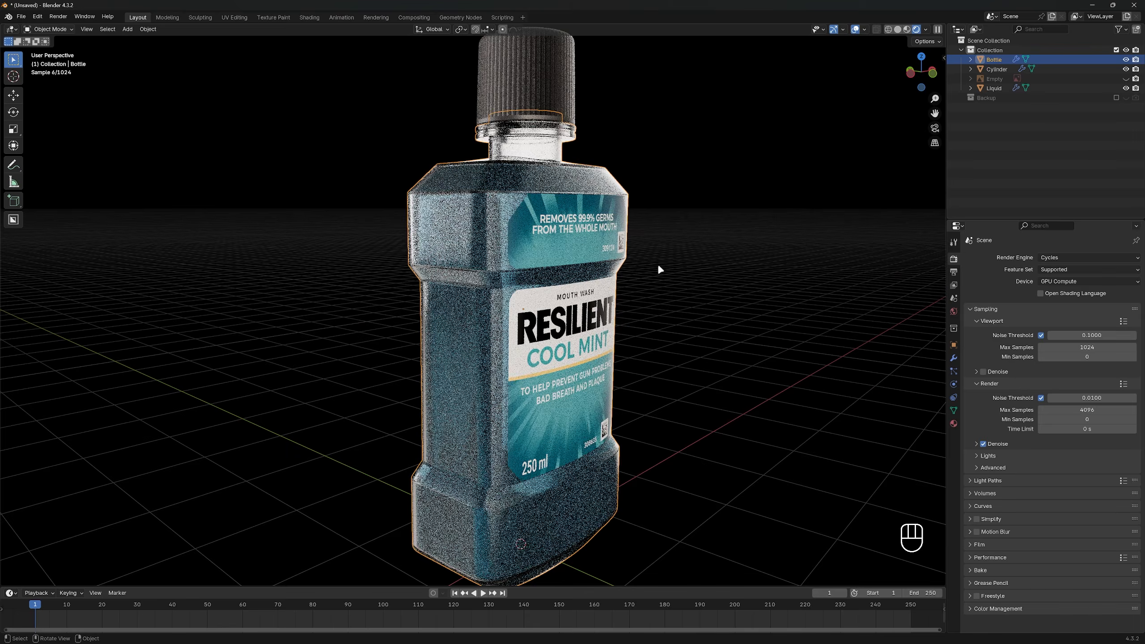
middle_click_drag(729, 286, 695, 289)
scroll(696, 289, "up", 10)
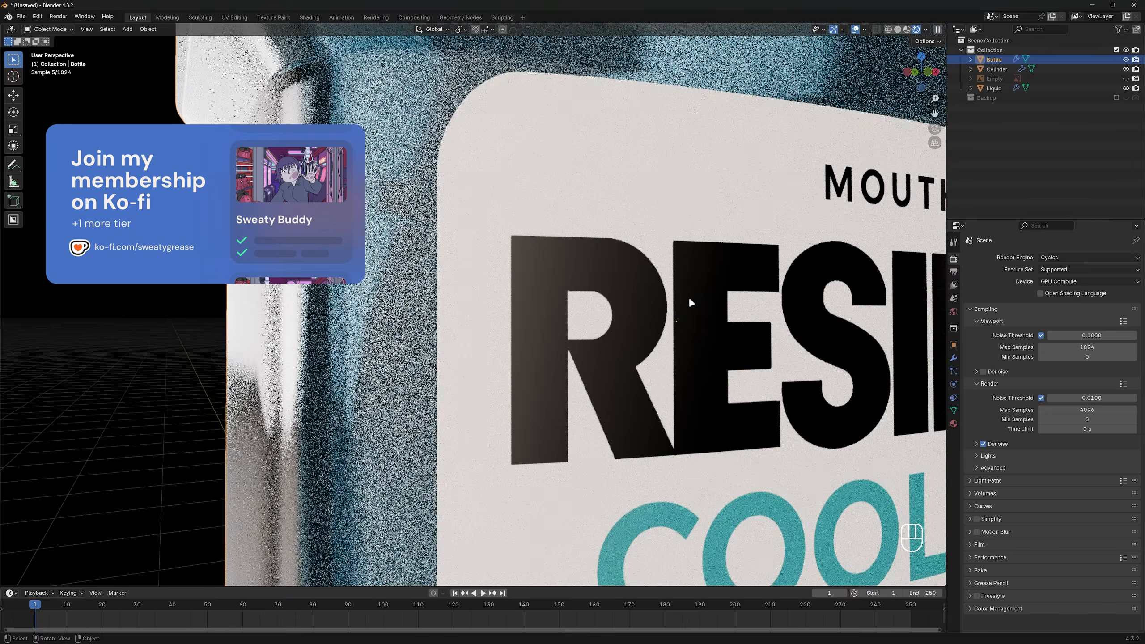
scroll(689, 302, "down", 4)
scroll(690, 302, "down", 3)
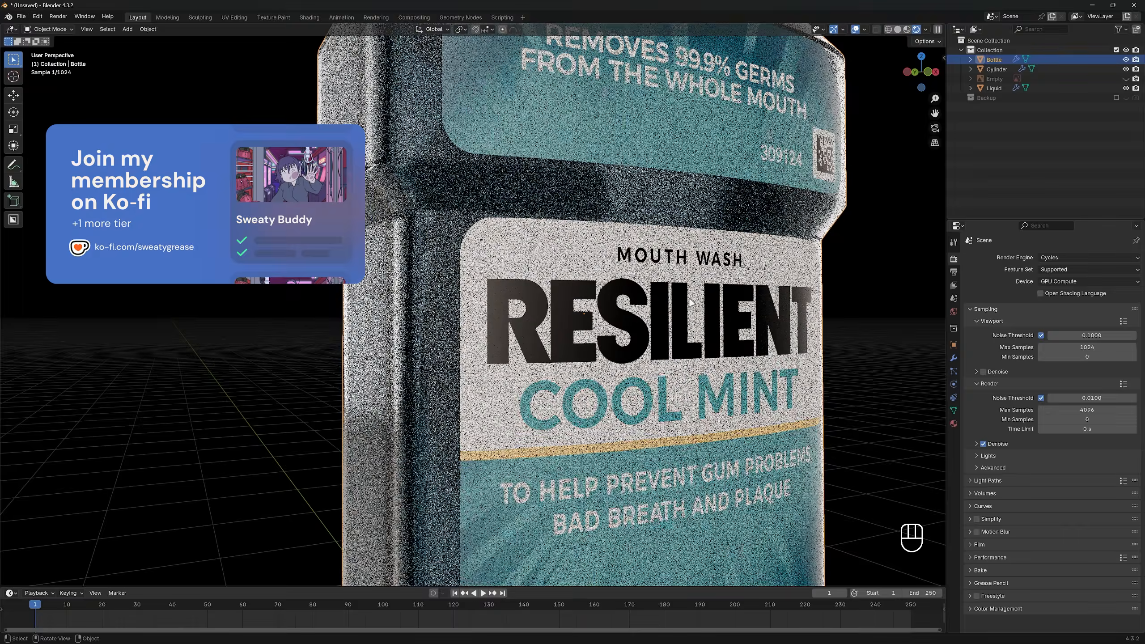
middle_click_drag(868, 273, 733, 253)
scroll(777, 283, "down", 2)
scroll(787, 251, "down", 2)
scroll(766, 255, "up", 2)
scroll(765, 255, "down", 4)
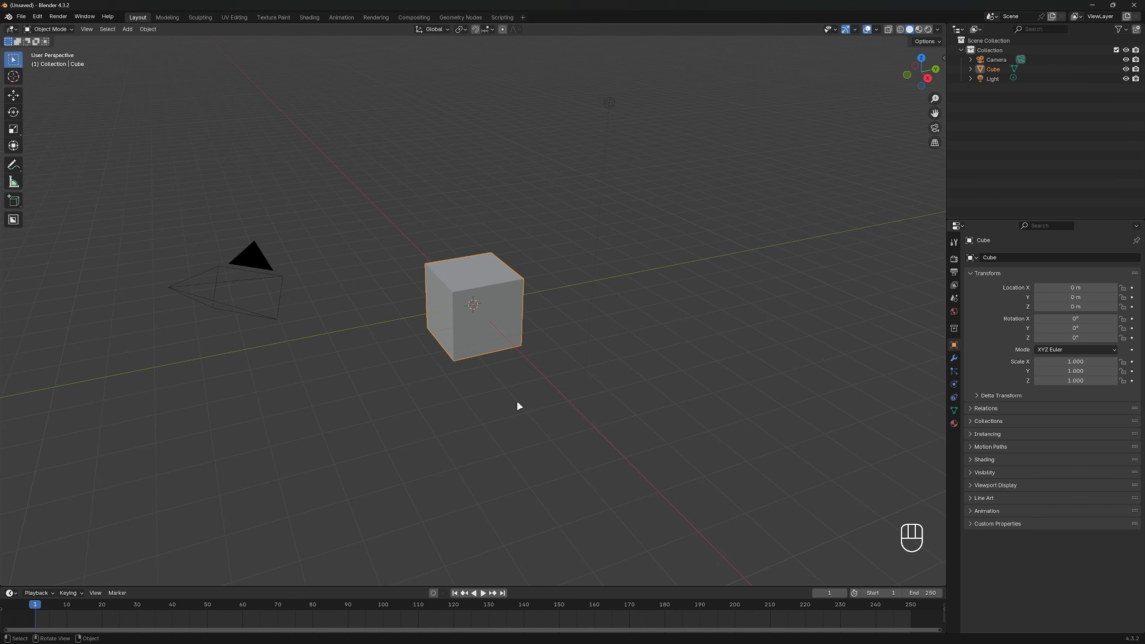
Delete the default light and camera from the new scene, keeping the cube
left_click_drag(553, 63, 720, 180)
key("Delete")
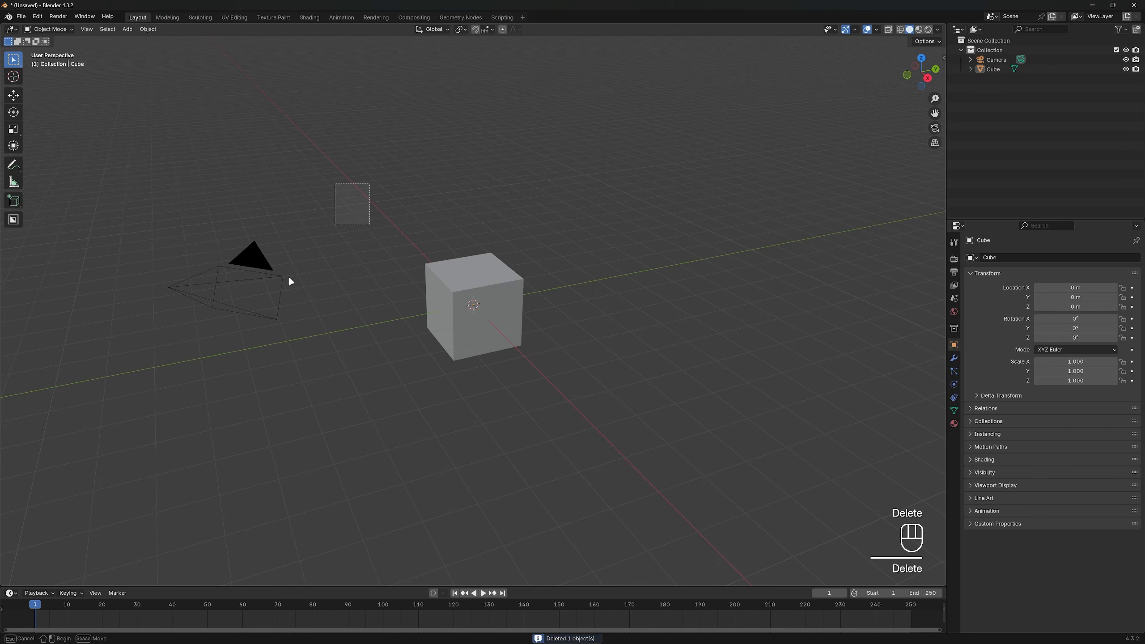
left_click(281, 279)
key("Delete")
Add Listerine_Reference.jpg as a reference image aligned to the front orthographic view
key("KP_1")
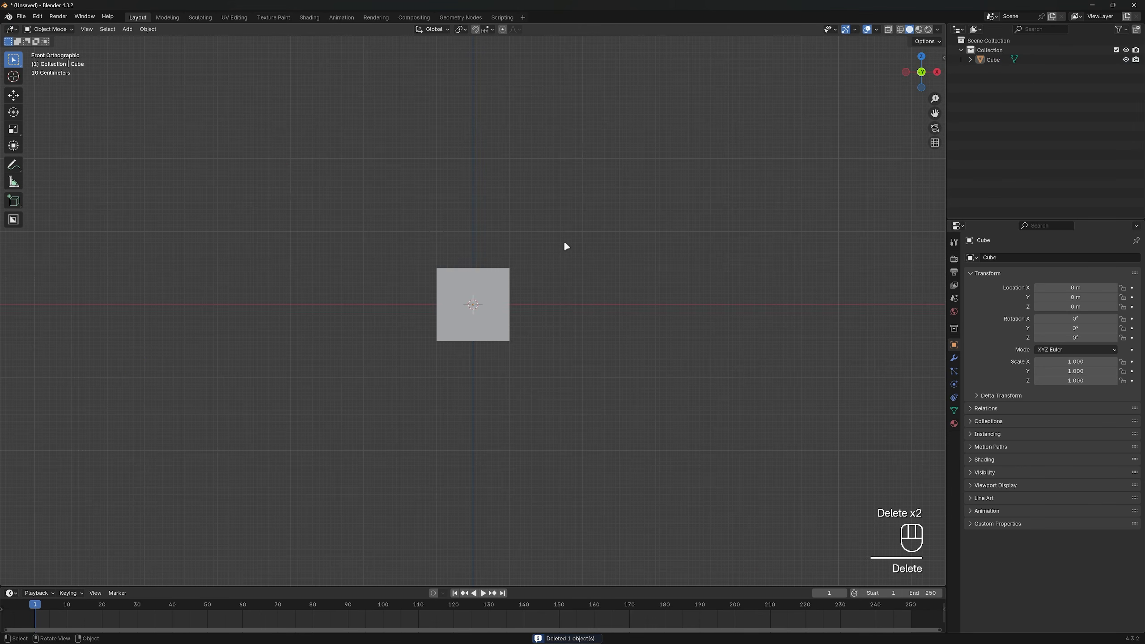
scroll(563, 243, "up", 3)
key("shift+a")
mouse_move(556, 239)
left_click(595, 240)
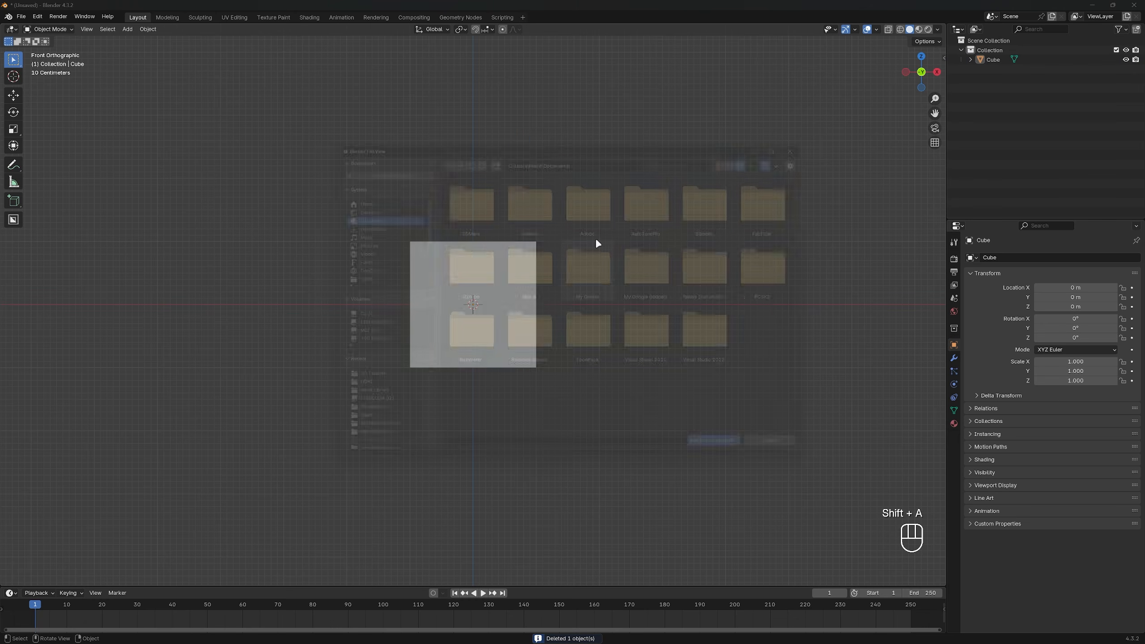
left_click(697, 143)
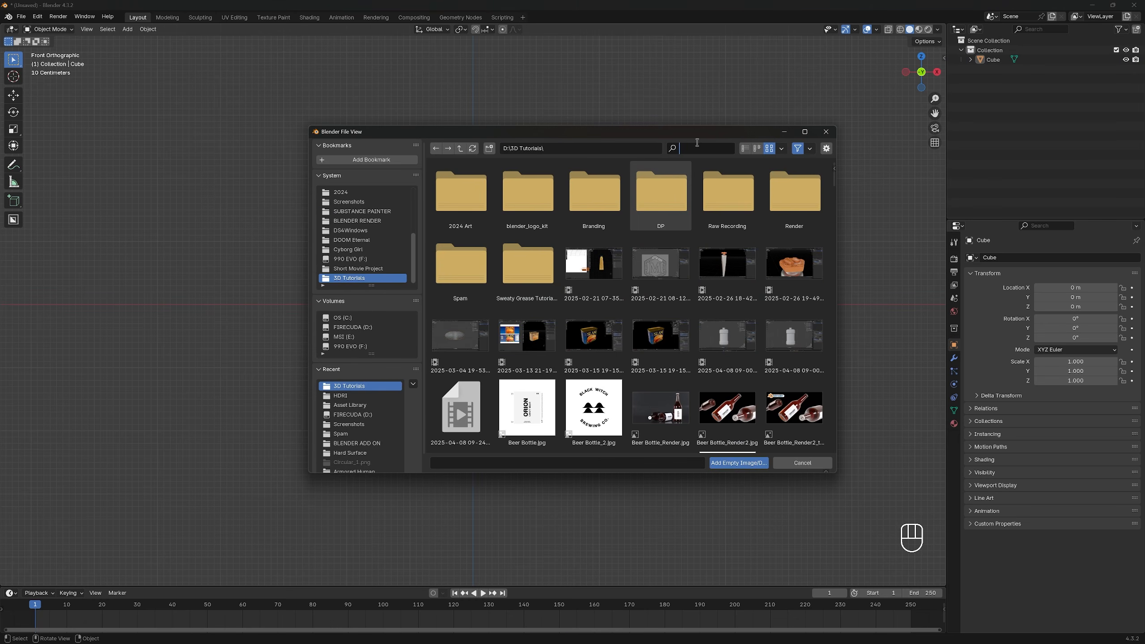
type("lis")
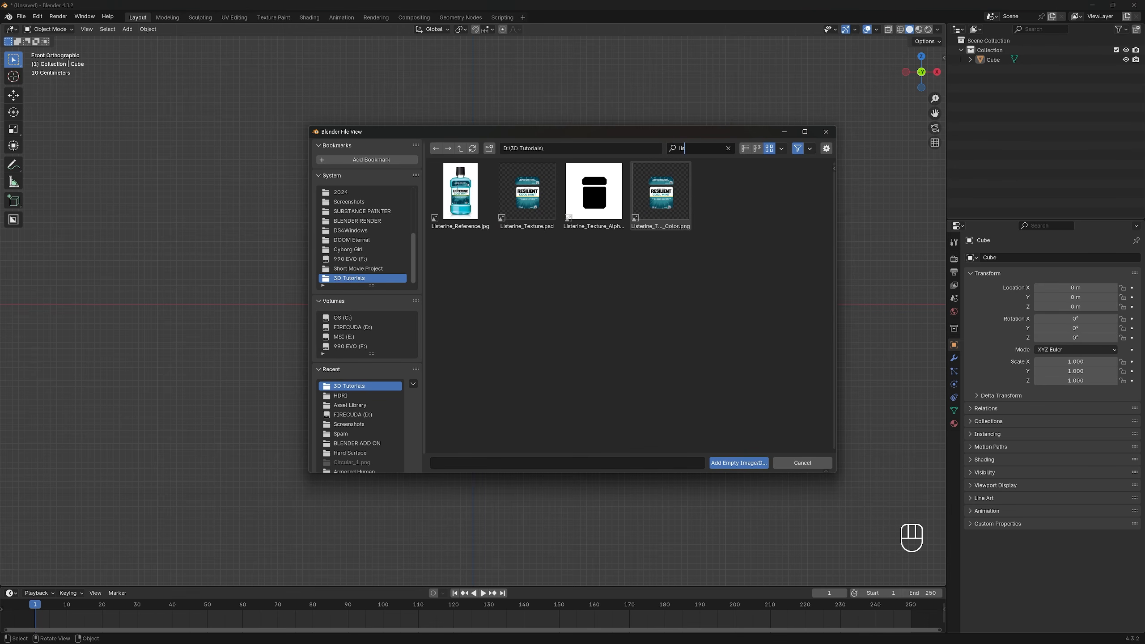
double_click(467, 181)
left_click(551, 234)
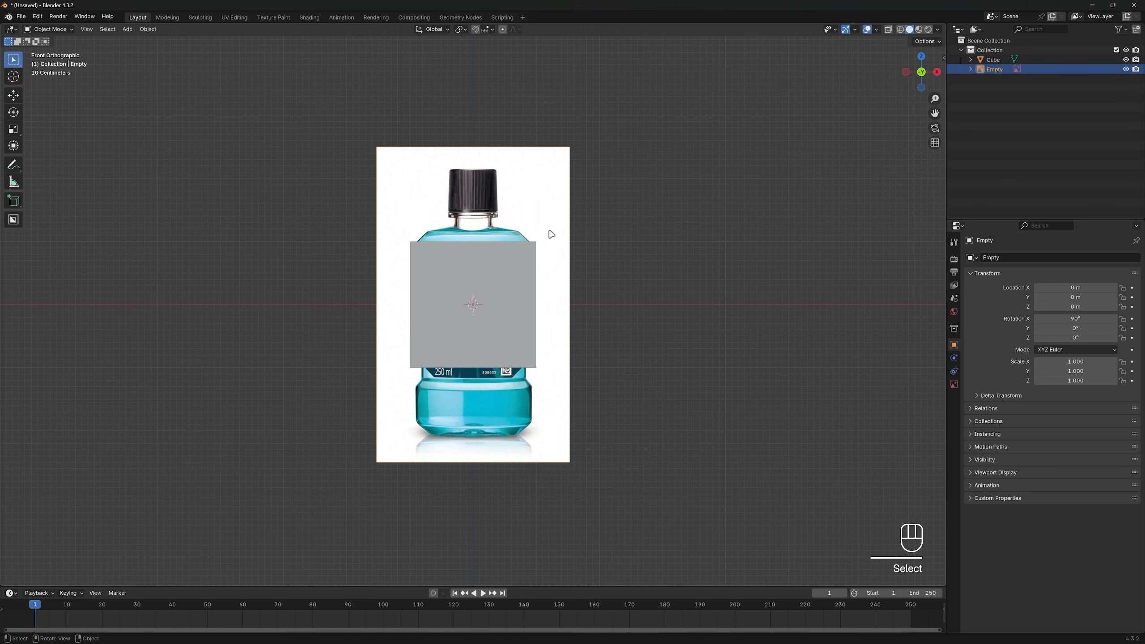
Enable opacity on the reference image and lower it to about 0.177
left_click(954, 384)
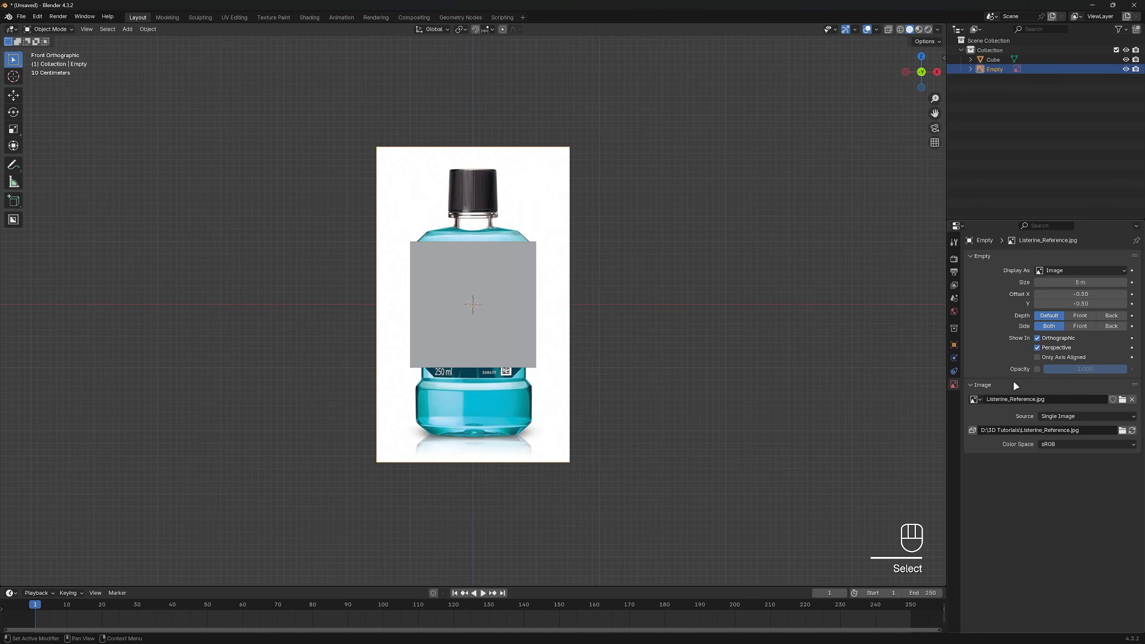
left_click(1036, 369)
left_click_drag(1110, 369, 1057, 369)
scroll(655, 297, "up", 3)
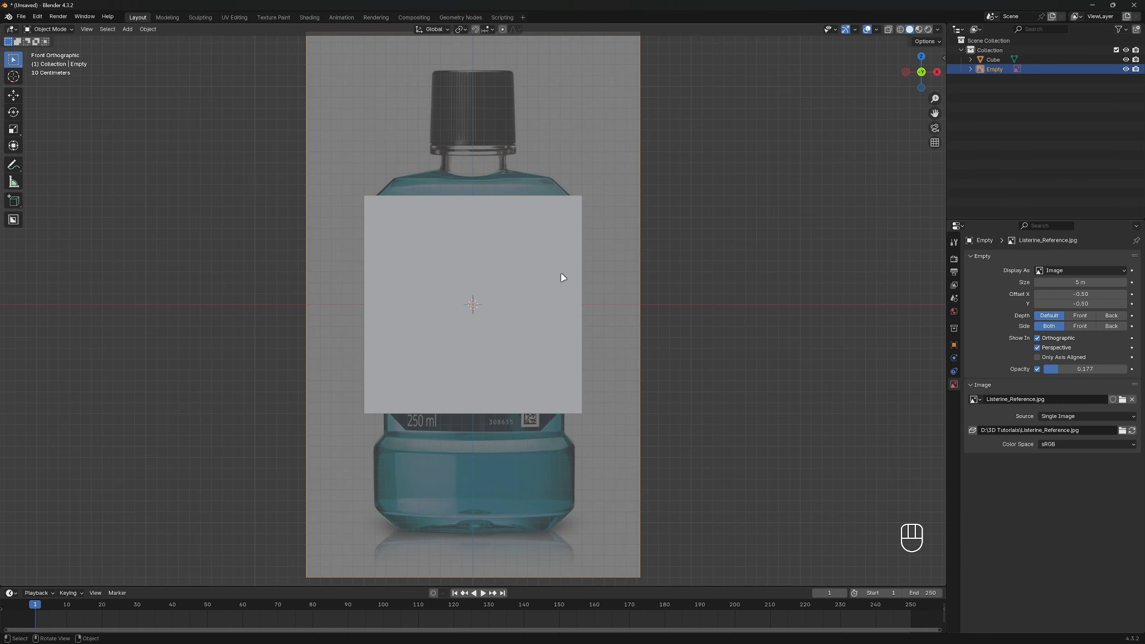
In the cube's Edit Mode with X-ray on, scale the whole mesh down to match the bottle body's width
left_click(562, 277)
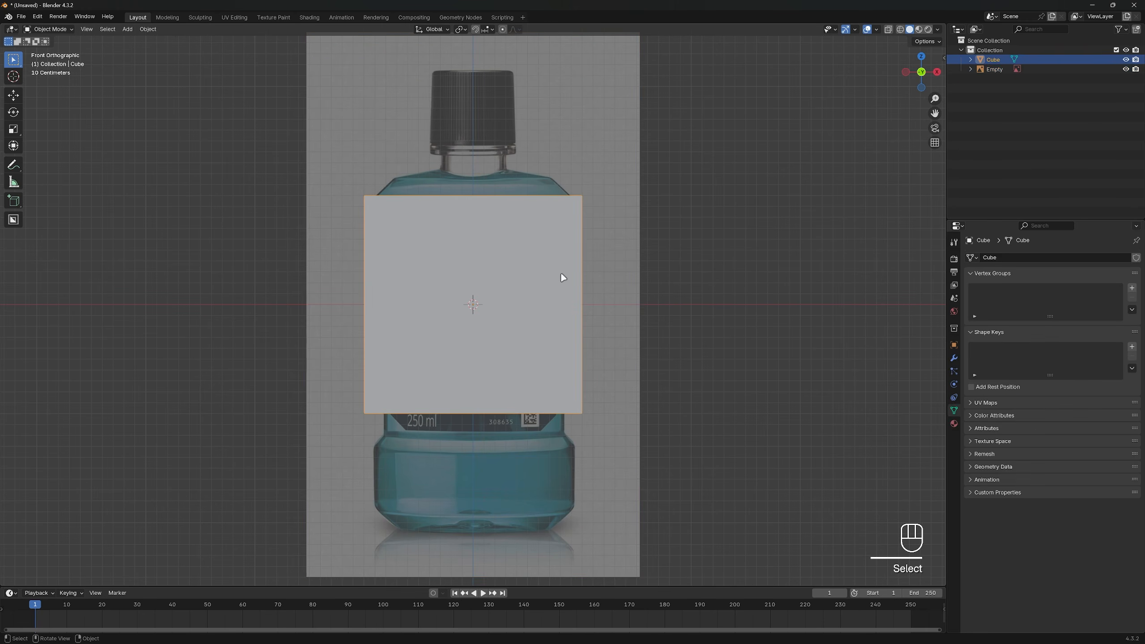
scroll(561, 286, "down", 1)
key("Tab")
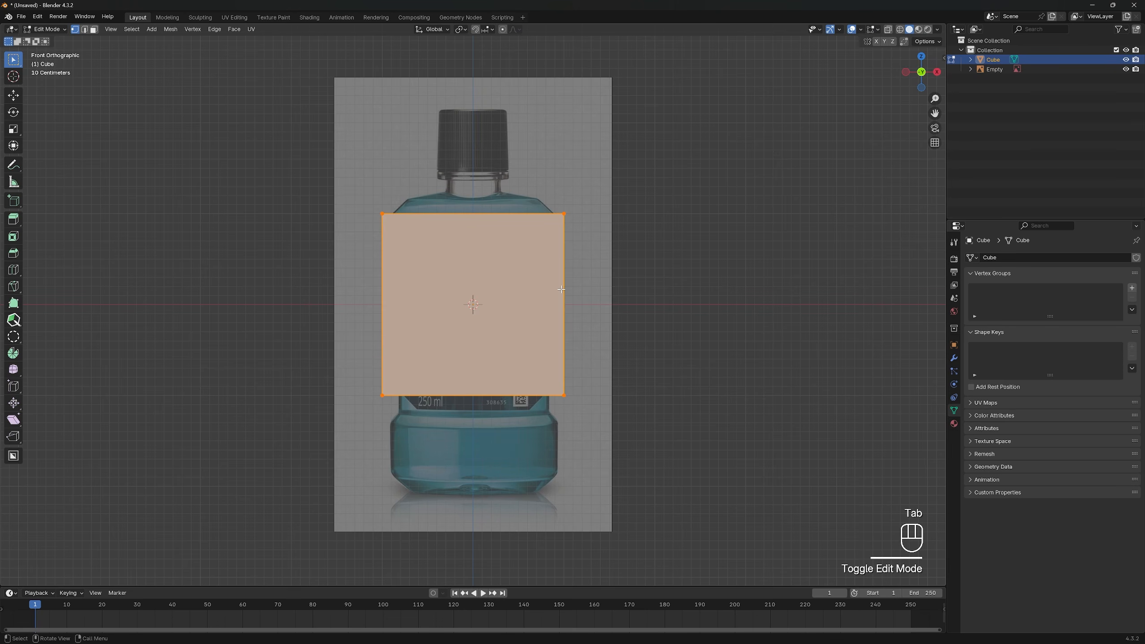
key("alt+z")
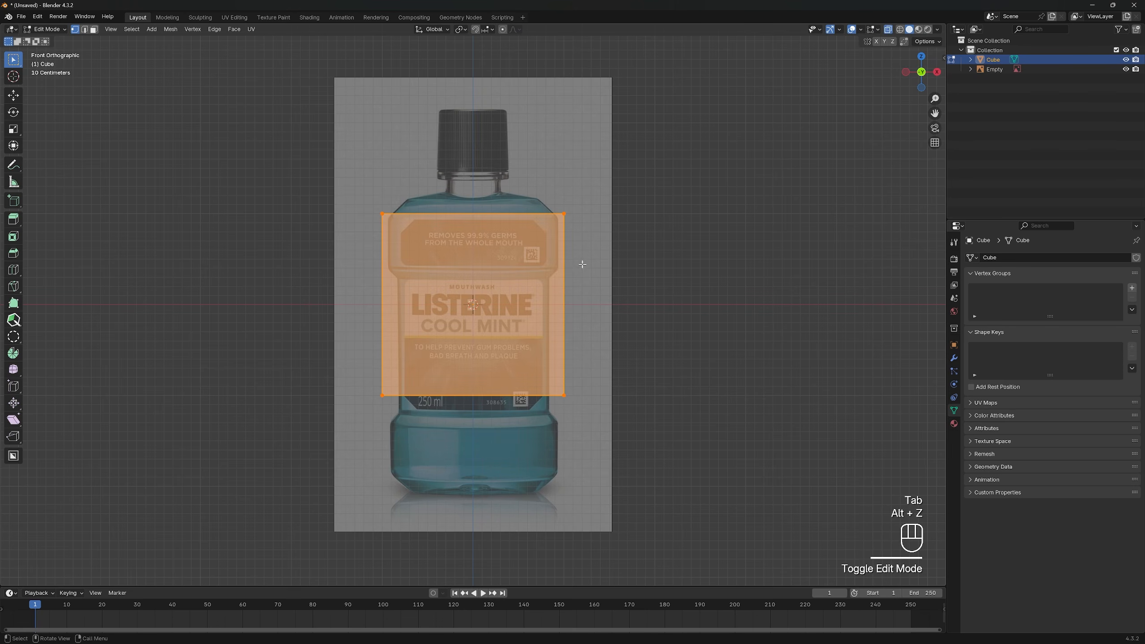
key("s")
left_click(658, 187)
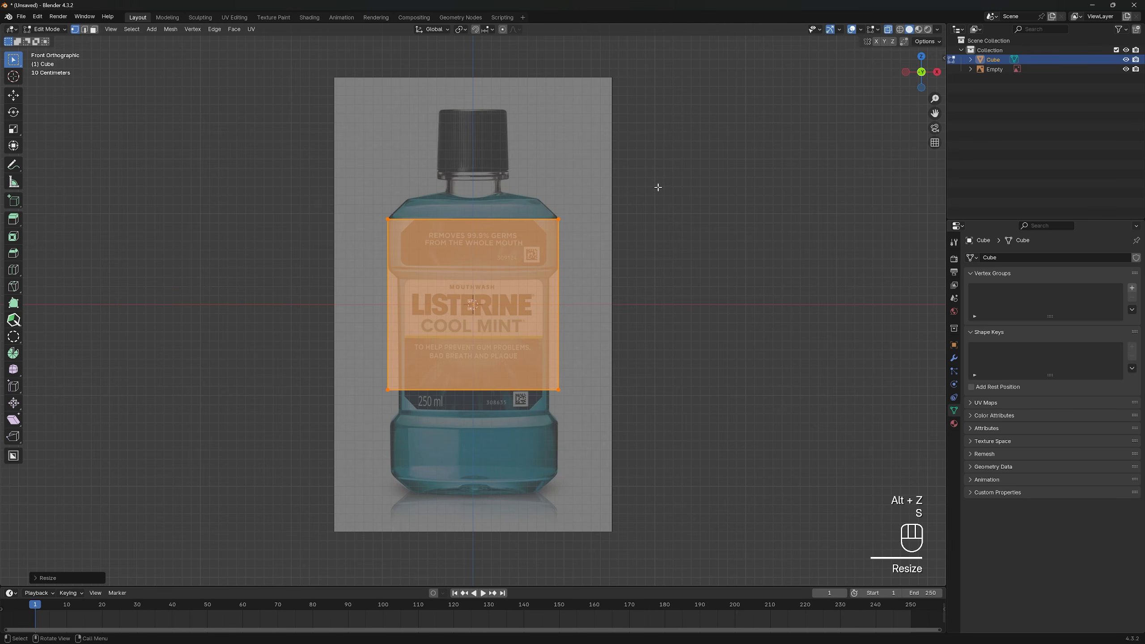
Move the cube's top vertices up to the bottle's shoulder and its bottom vertices down to the base, both along Z
left_click_drag(349, 211, 646, 263)
scroll(605, 258, "up", 1)
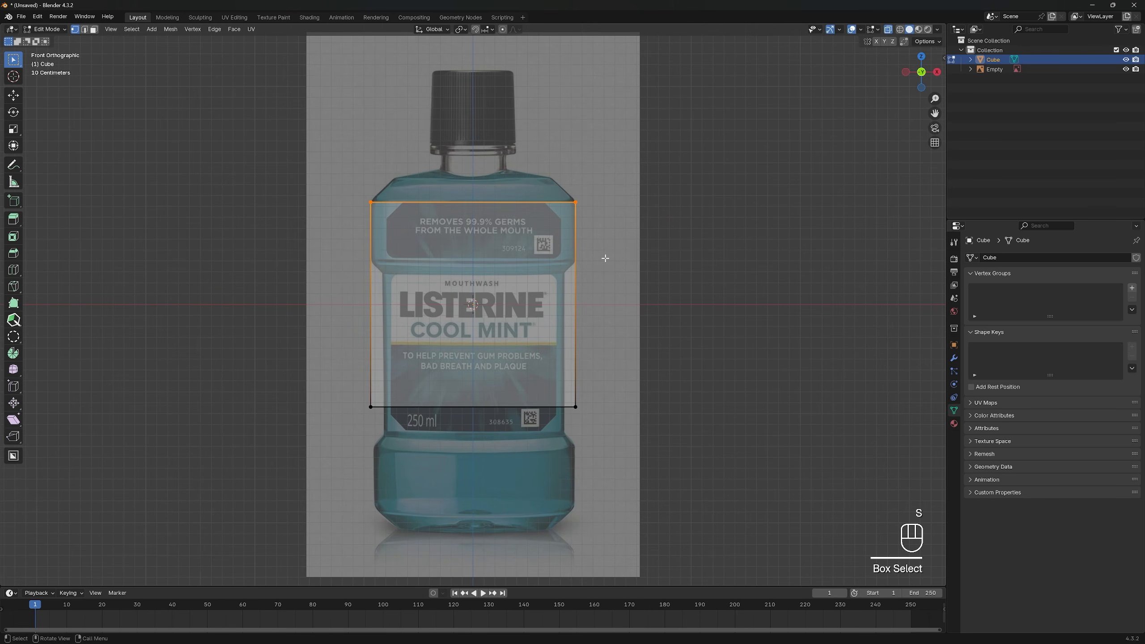
key("g")
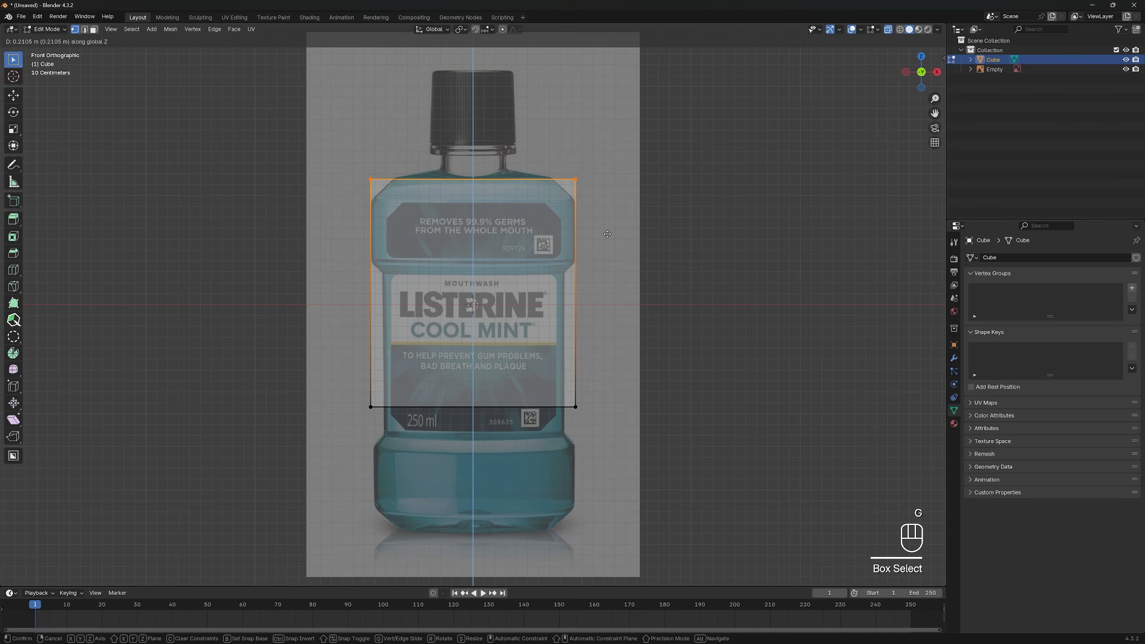
left_click(608, 233)
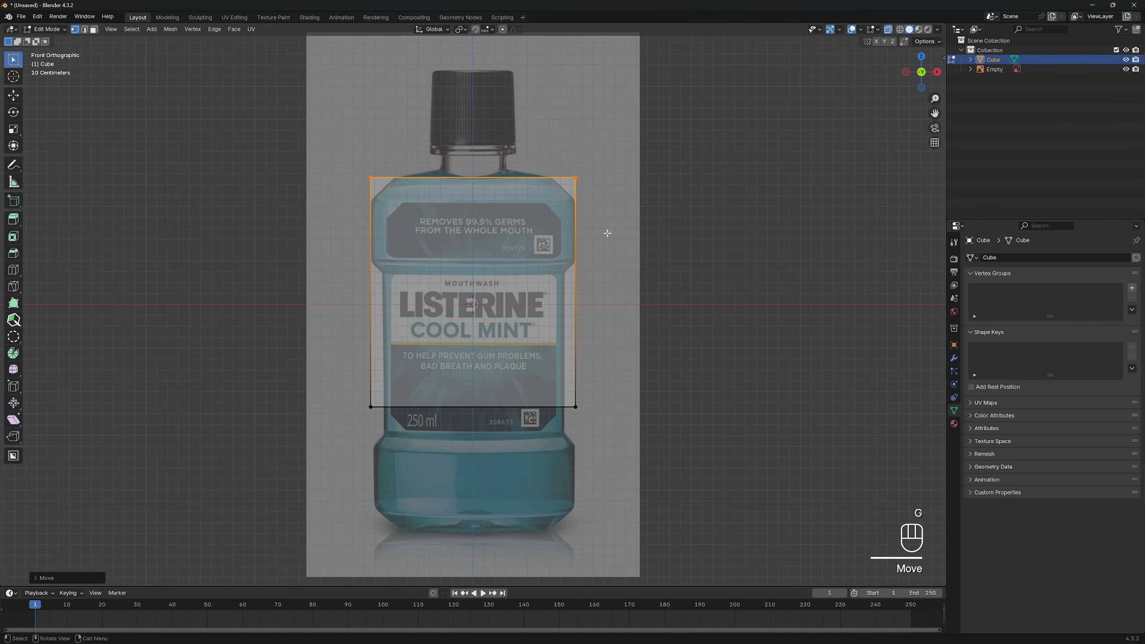
left_click_drag(300, 363, 651, 481)
key("g")
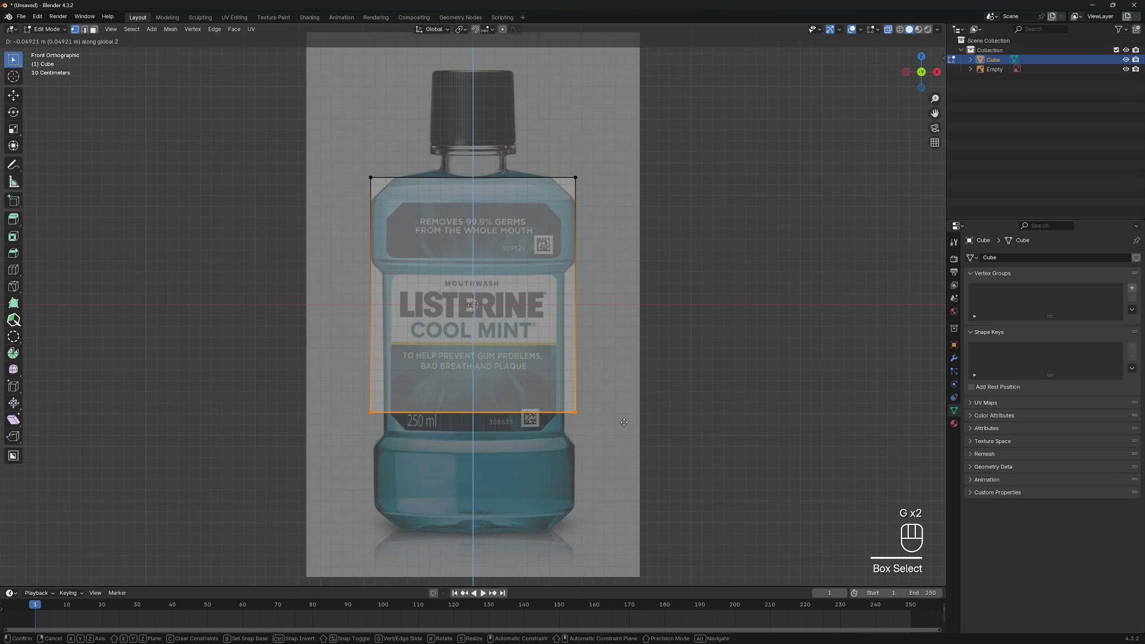
left_click(623, 538)
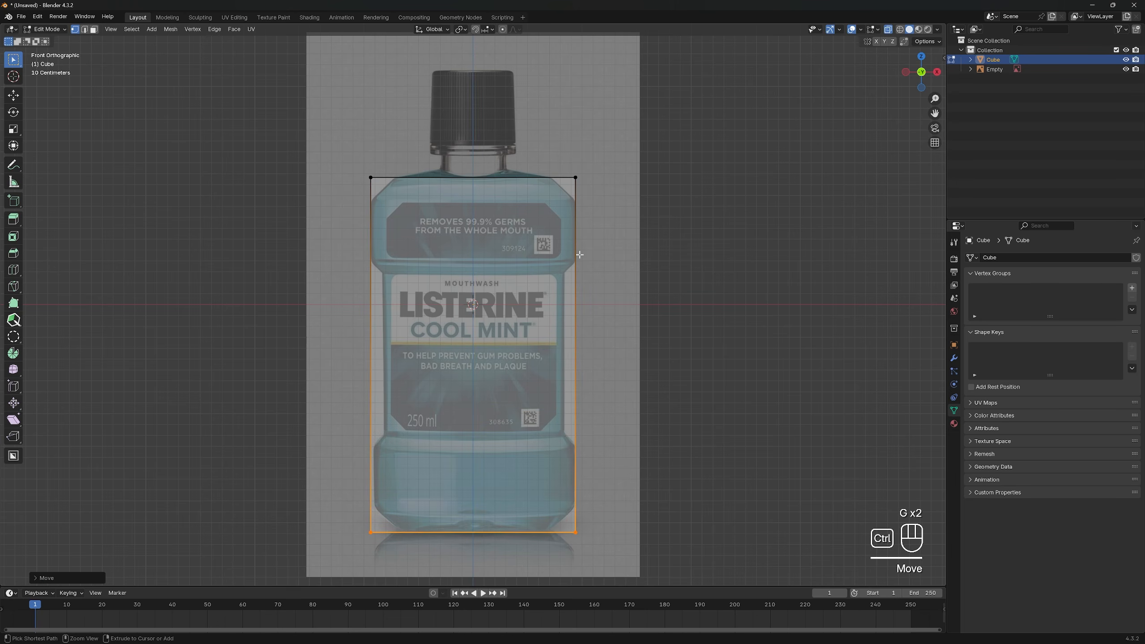
Add three horizontal loop cuts at the base bevel, the lower section's upper edge and the lower end of the label recess
key("ctrl+r")
left_click(582, 269)
left_click(596, 401)
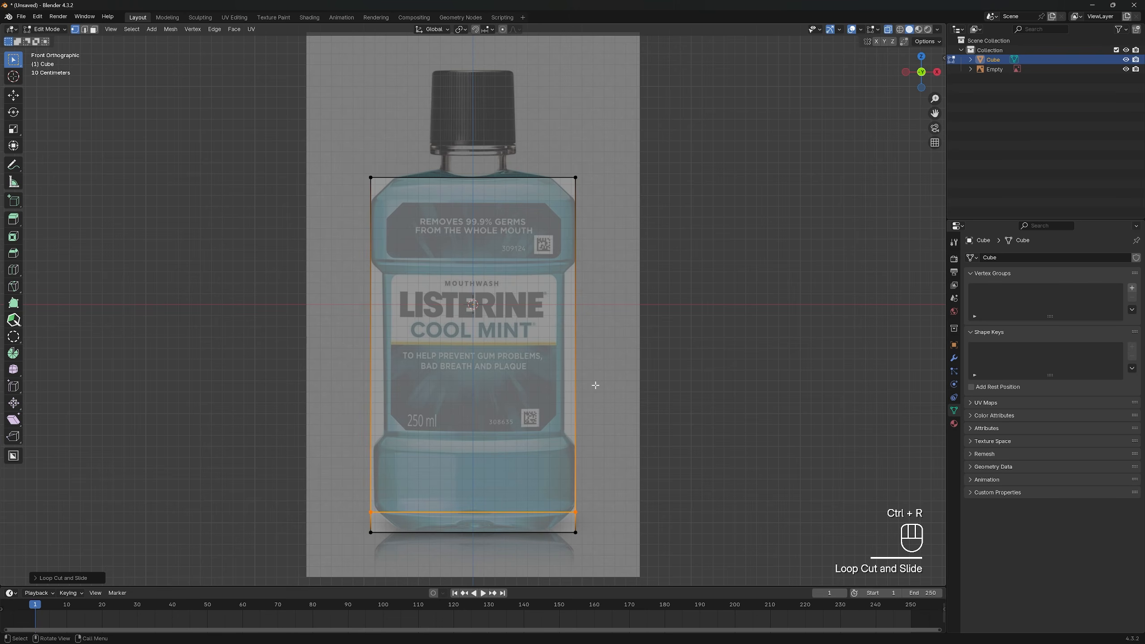
key("ctrl+r")
left_click(585, 291)
left_click(588, 319)
key("ctrl+r")
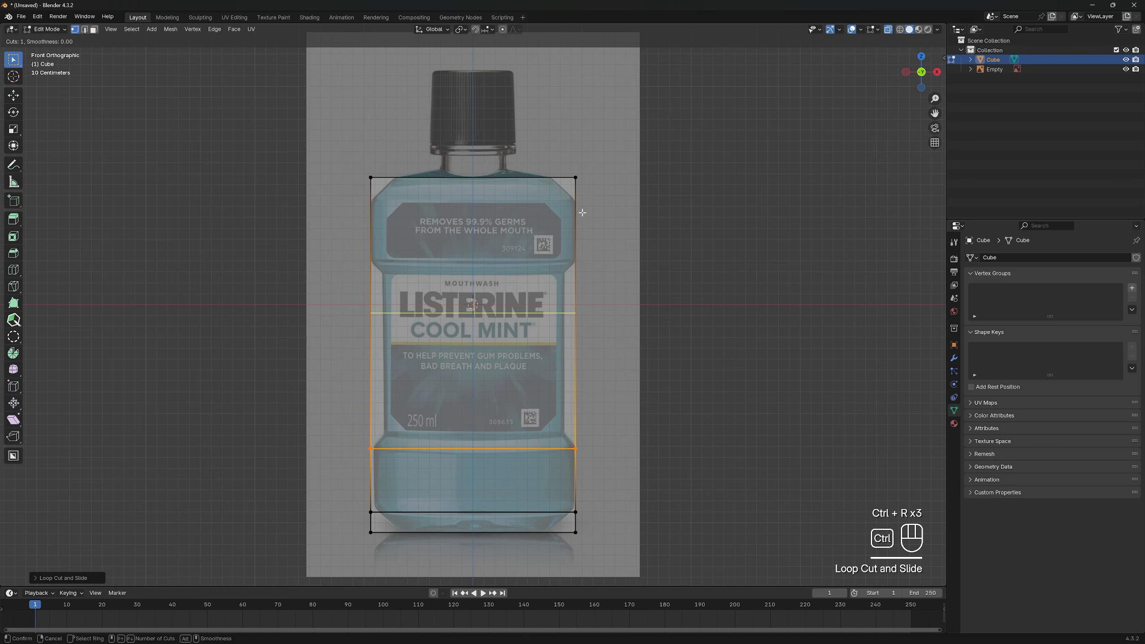
left_click(580, 212)
left_click(587, 333)
Add three horizontal loop cuts at the upper end of the label recess, the upper section's lower edge and the shoulder bevel
key("ctrl+r")
left_click(579, 327)
left_click(580, 288)
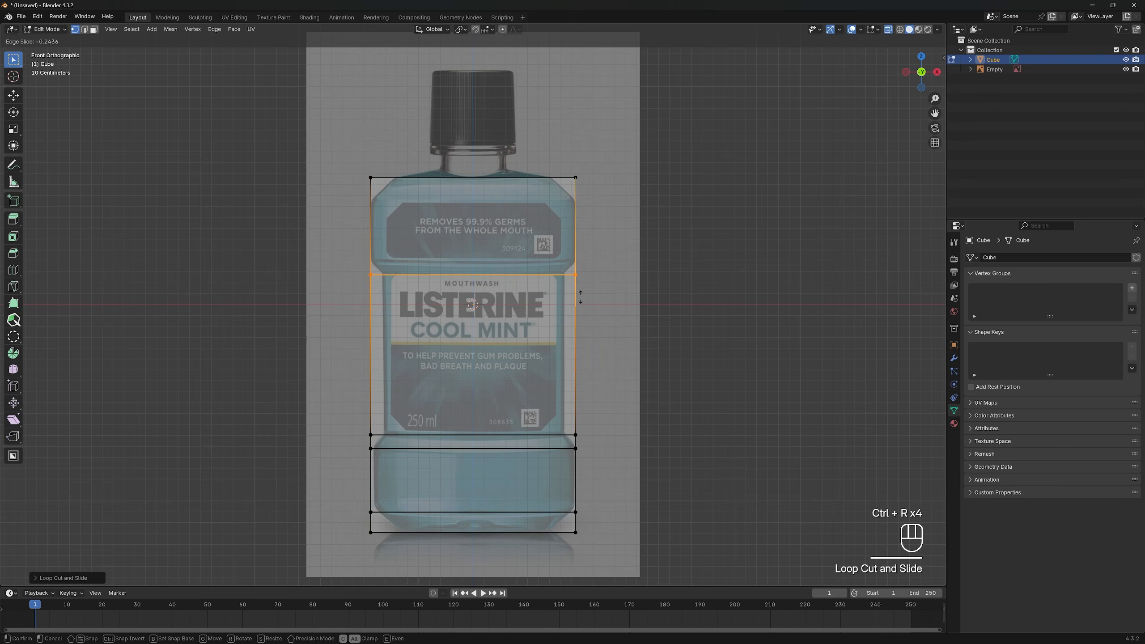
key("ctrl+r")
left_click(578, 230)
left_click(578, 264)
key("ctrl+r")
left_click(575, 191)
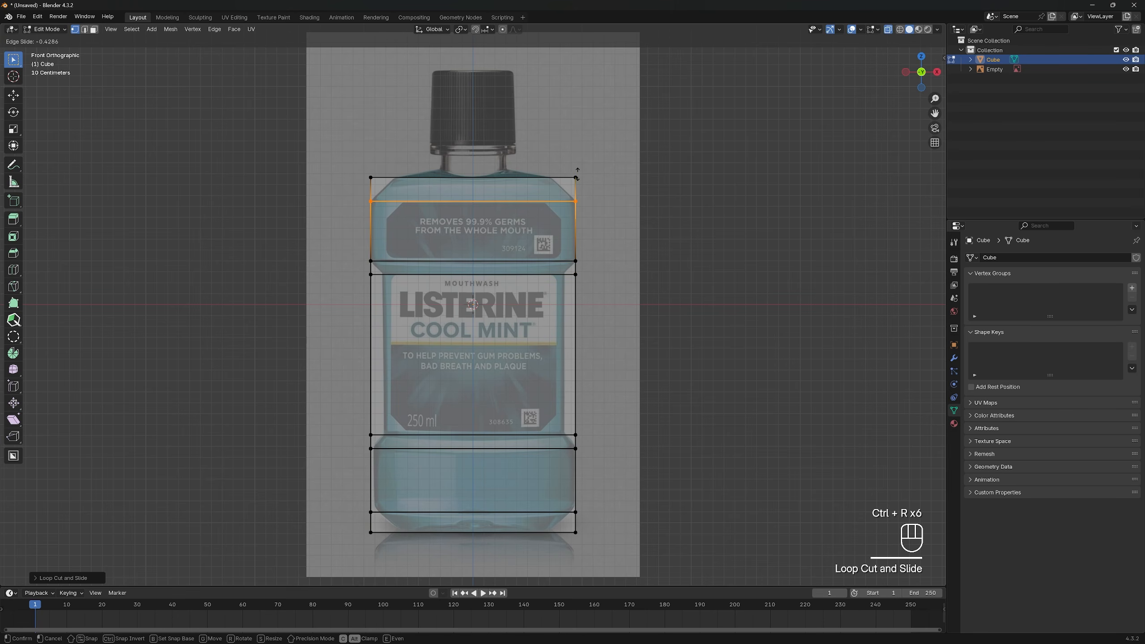
left_click(579, 172)
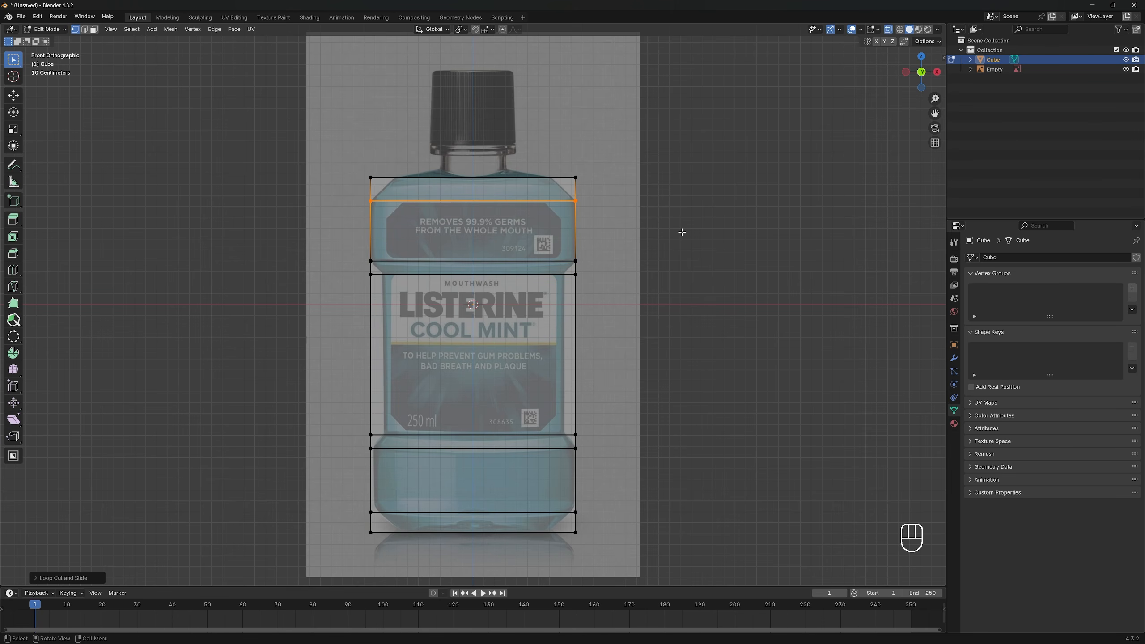
Scale the entire mesh by 0.5 along Y to halve the bottle's depth
key("KP_3")
key("a")
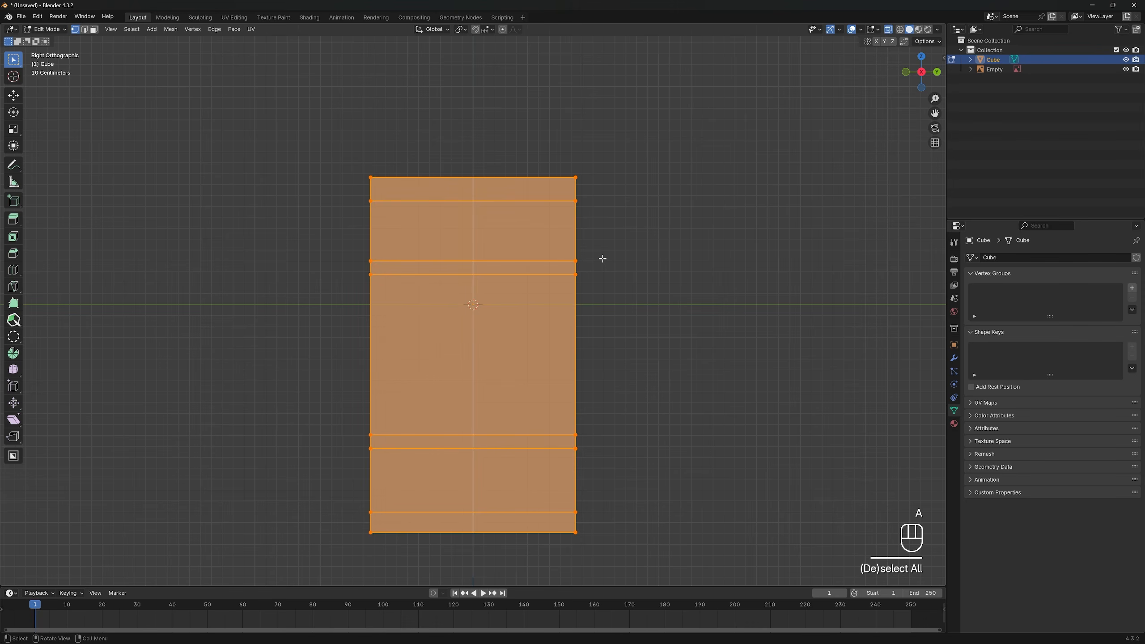
key("s")
key("y")
key("period")
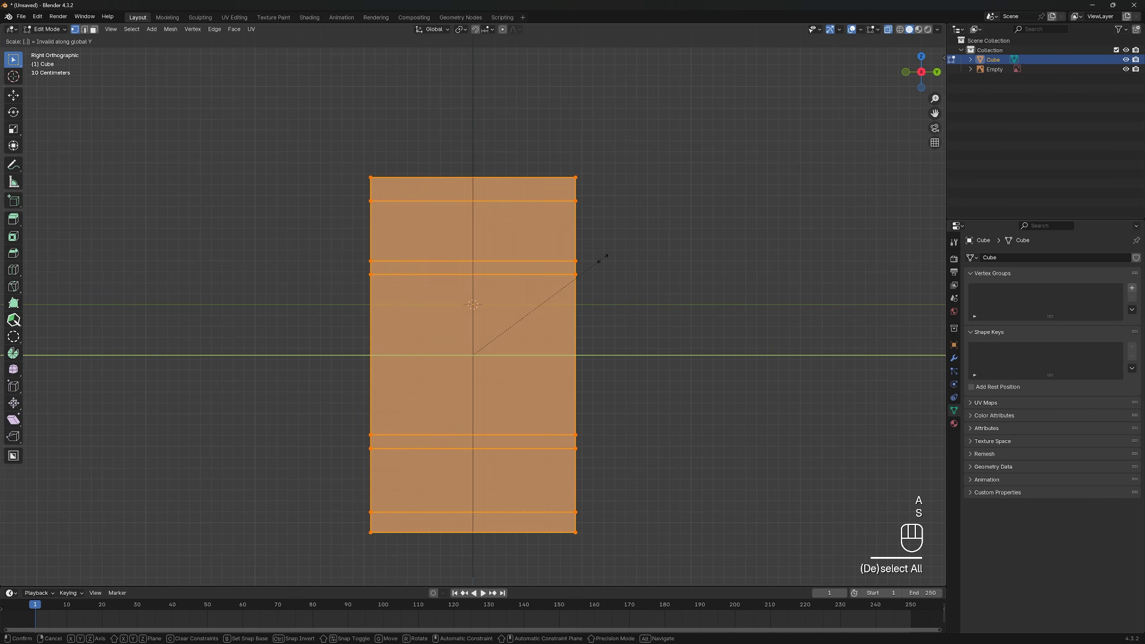
type("5")
left_click(603, 258)
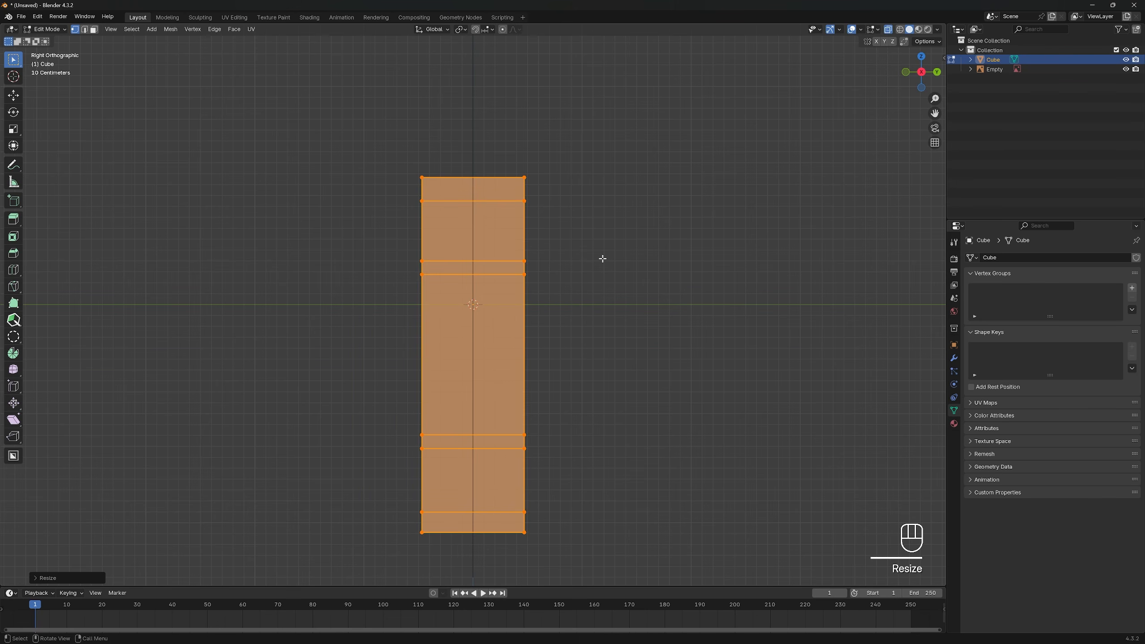
Scale the middle label section inward to about 0.9, excluding Z, to match the reference's recessed waist
key("KP_1")
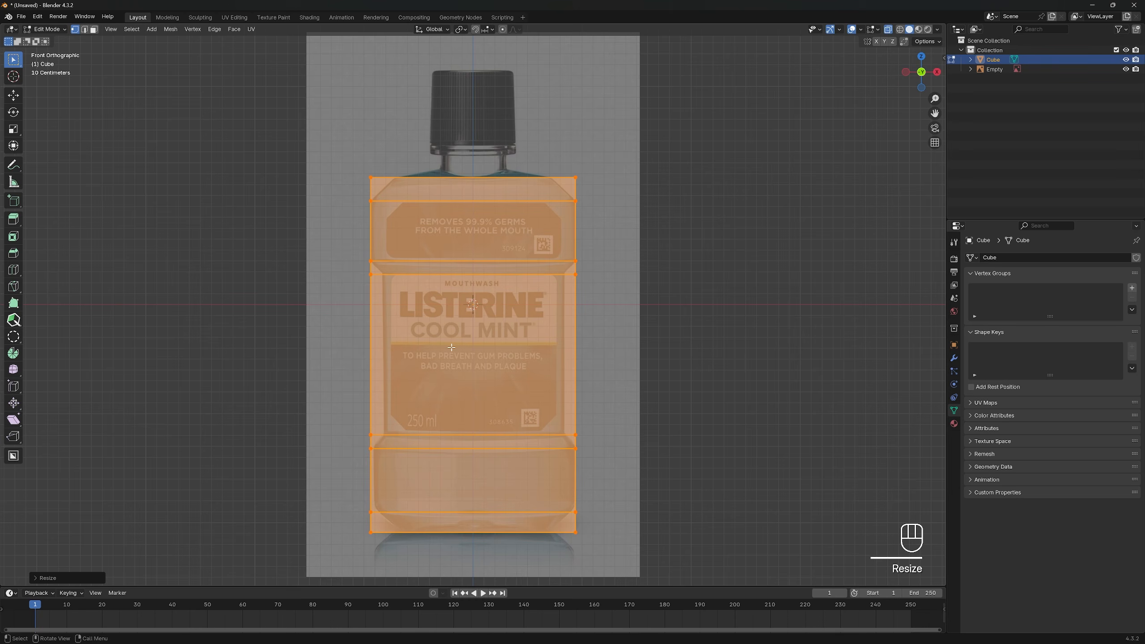
left_click_drag(343, 264, 628, 438)
key("s")
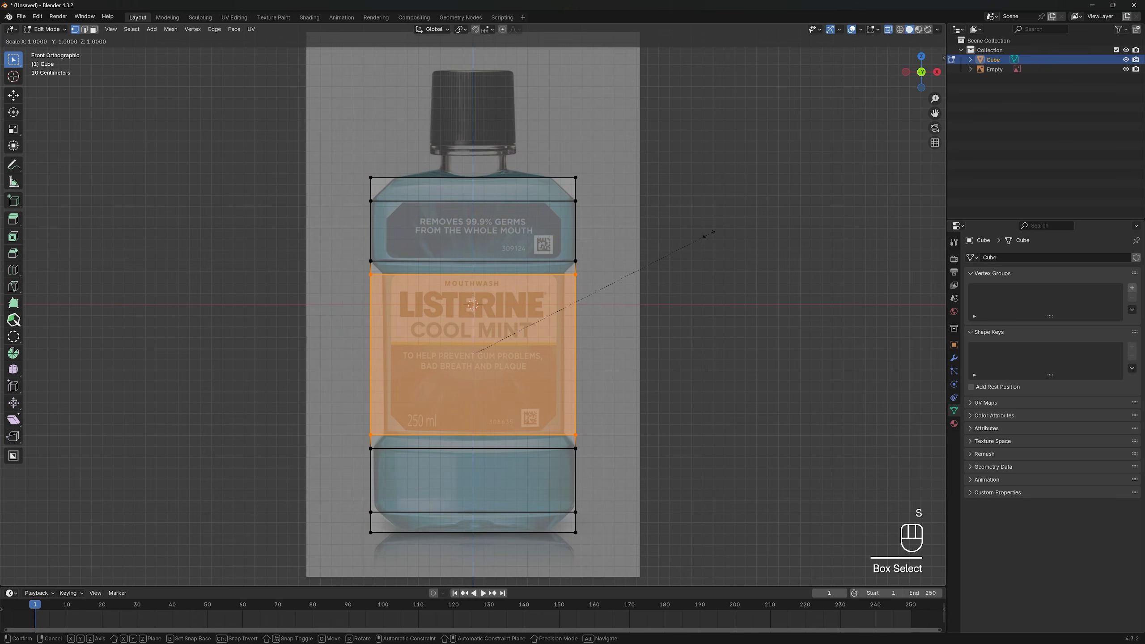
key("shift+z")
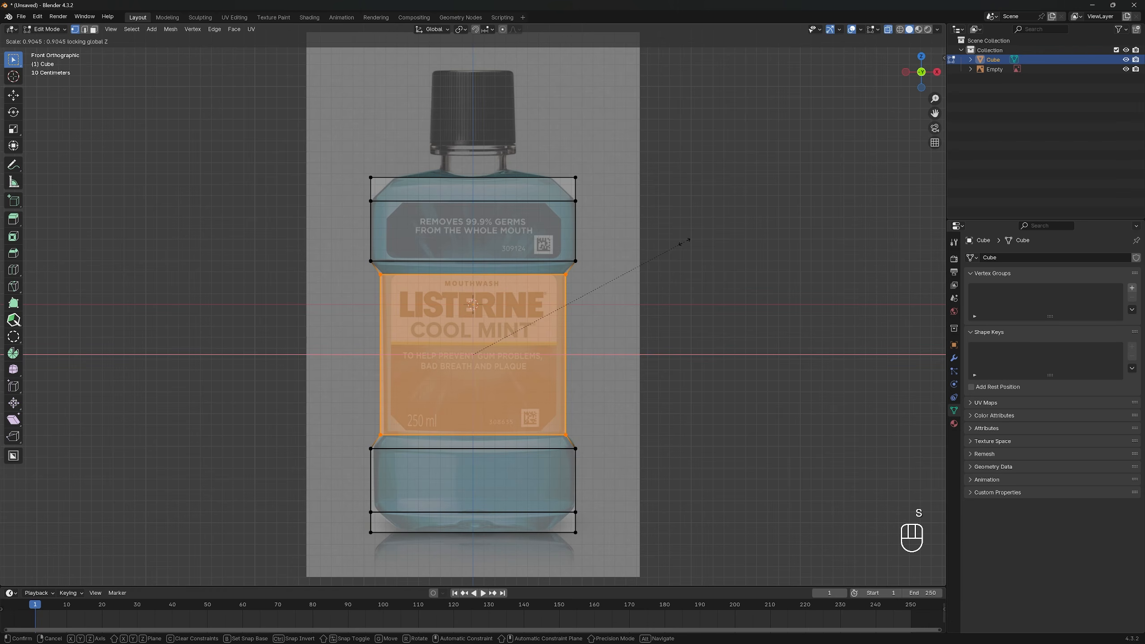
left_click(677, 237)
Scale the mesh's topmost and bottommost vertices inward to about 0.76, excluding Z, to form the shoulder and base bevels
left_click_drag(350, 171, 584, 189)
left_click_drag(353, 526, 612, 564, "shift")
key("s")
key("shift+z")
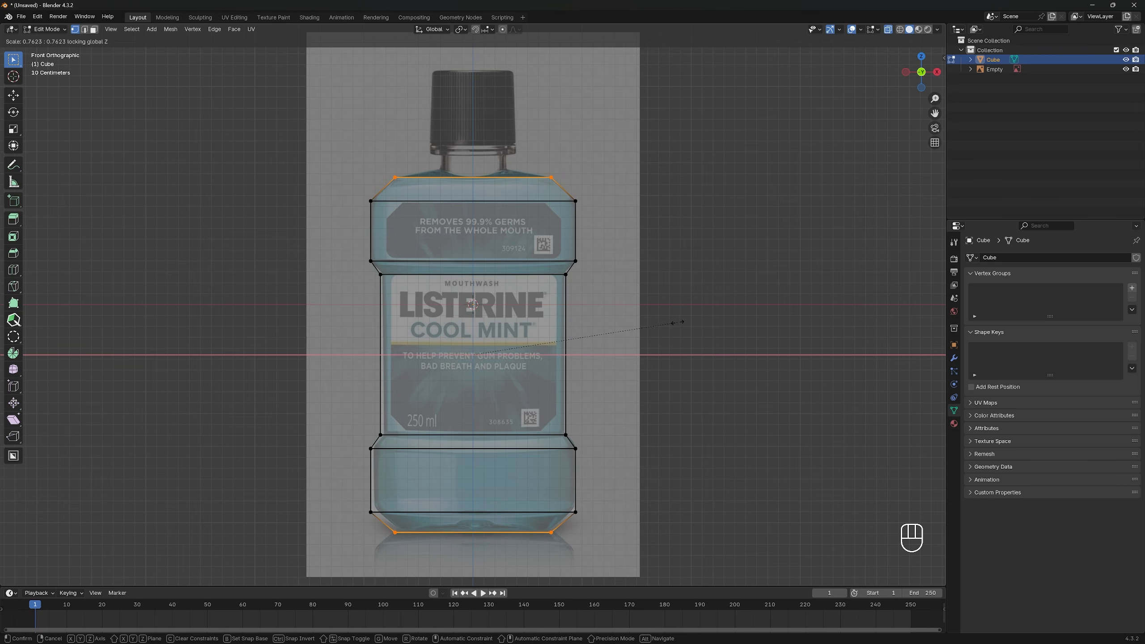
left_click(676, 322)
Add evenly spaced vertical loop cuts across the bottle's front and back, and switch to the right orthographic view
key("ctrl+r")
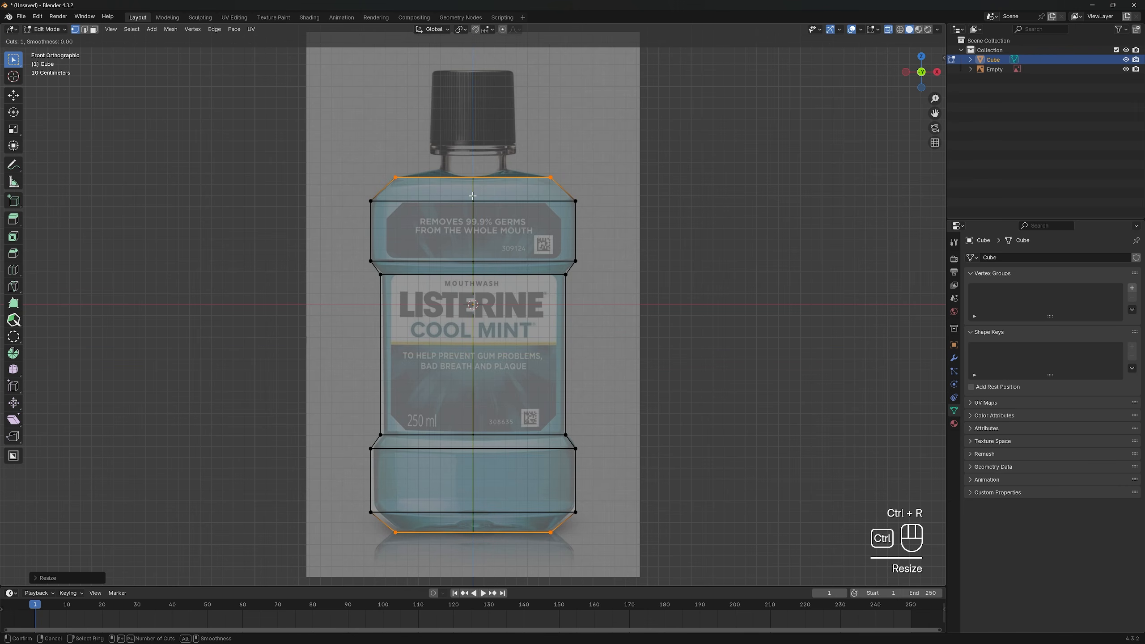
scroll(472, 196, "up", 2)
left_click(472, 196)
left_click(473, 196)
key("KP_3")
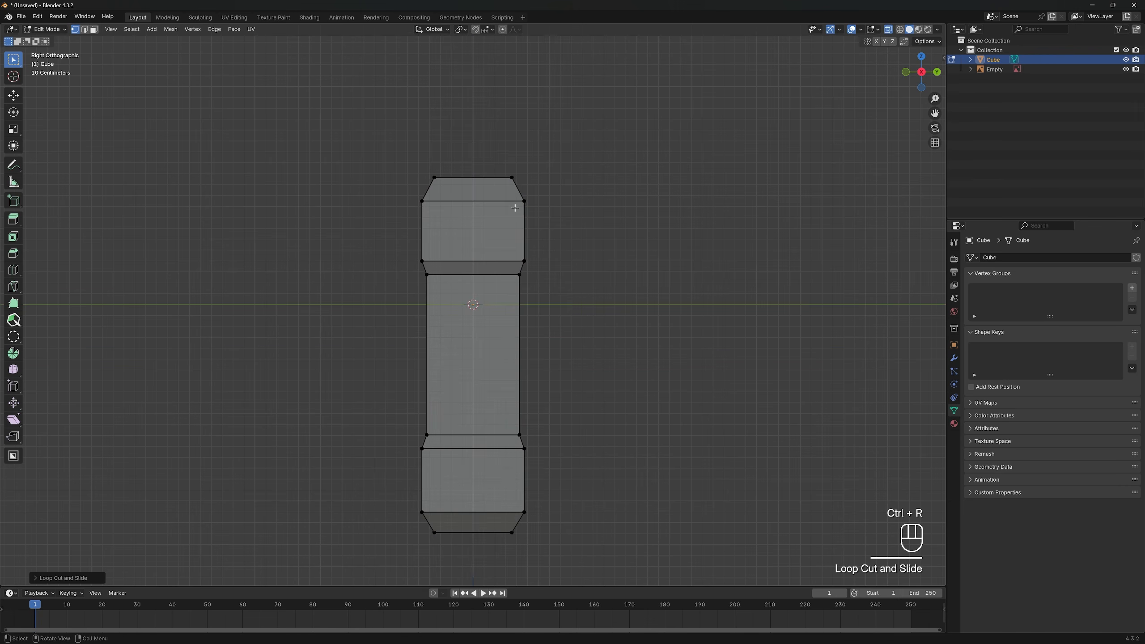
Add three evenly spaced vertical loop cuts across the bottle's narrow sides
key("ctrl+r")
scroll(468, 192, "up", 1)
left_click(468, 191)
left_click(468, 192)
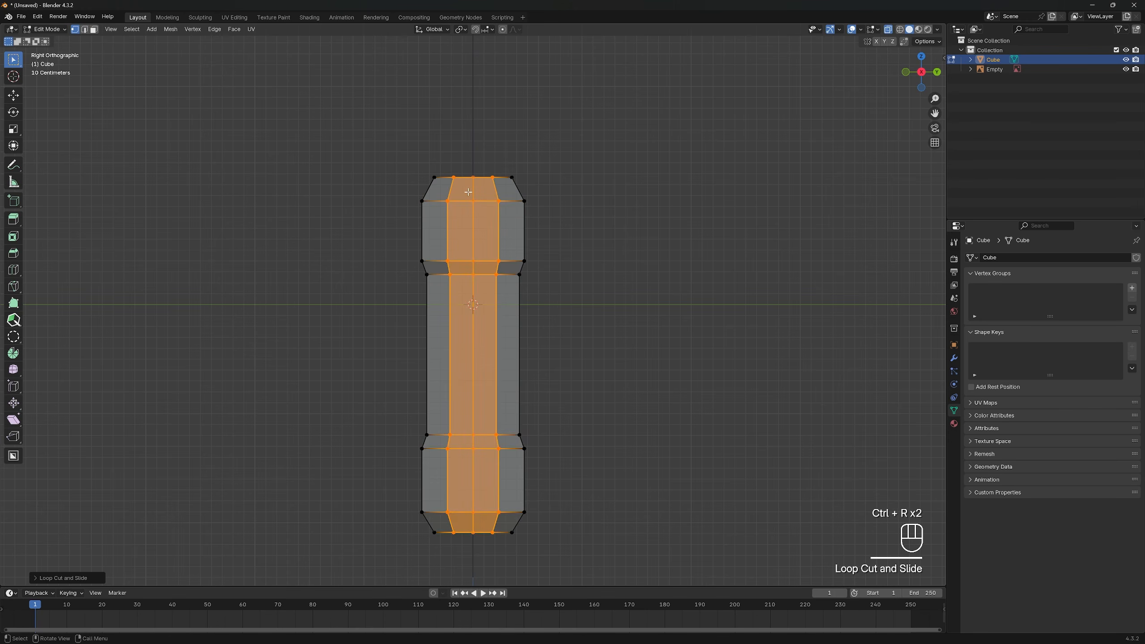
From top view, scale the centre vertex column about 1.26 along Y using proportional editing with Sphere falloff and size 0.68 to bulge front and back
key("KP_7")
scroll(480, 275, "up", 4)
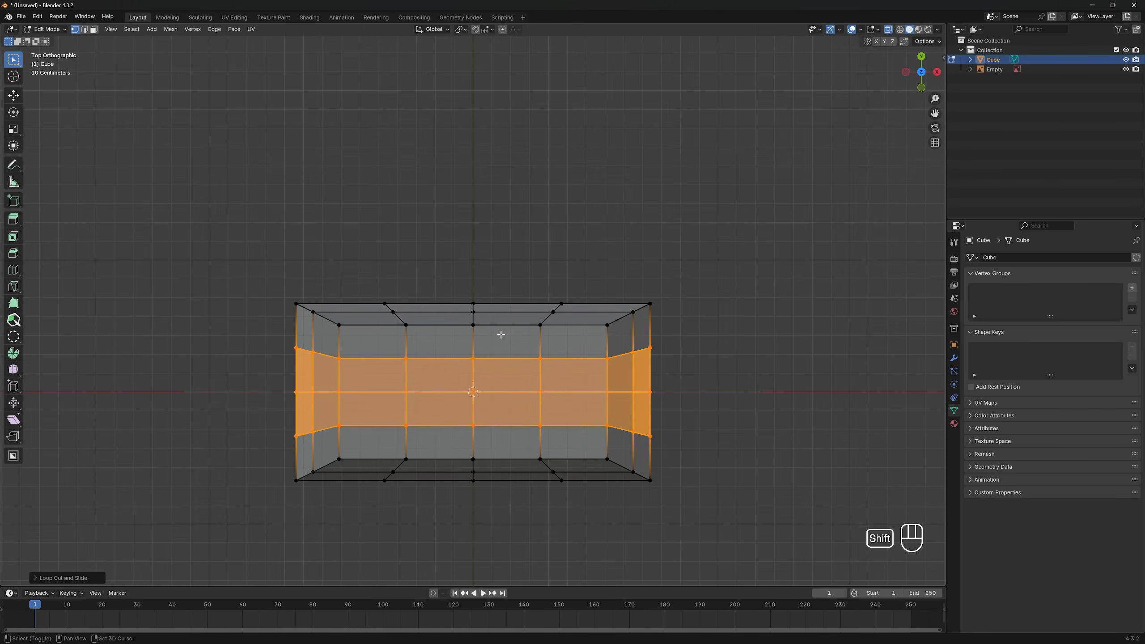
middle_click_drag(512, 301, 509, 289, "shift")
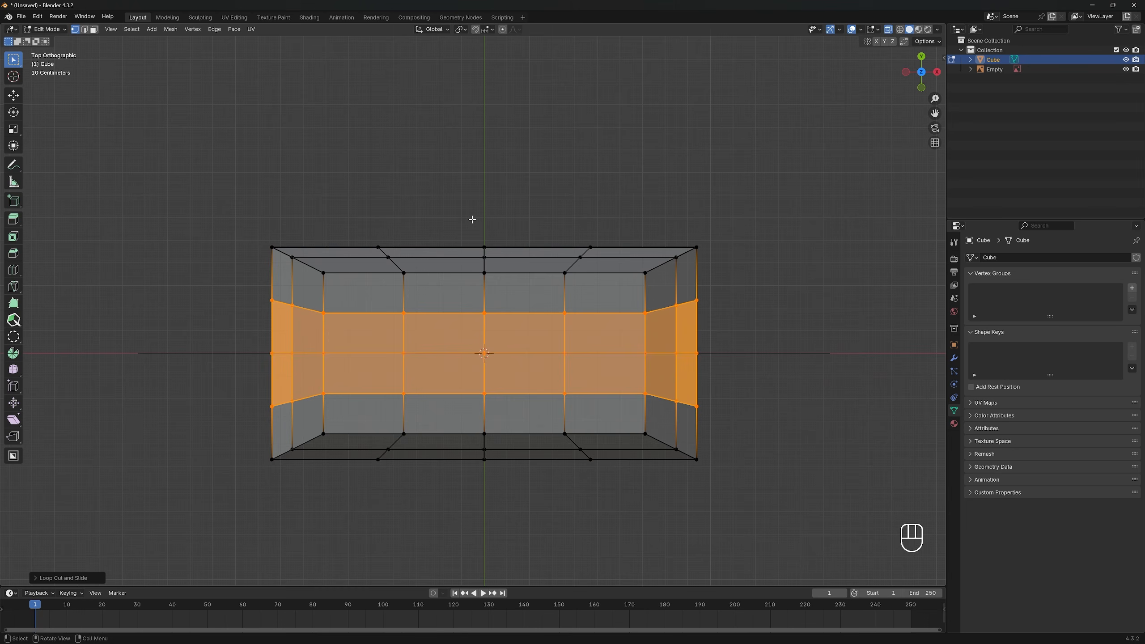
left_click_drag(468, 217, 508, 500)
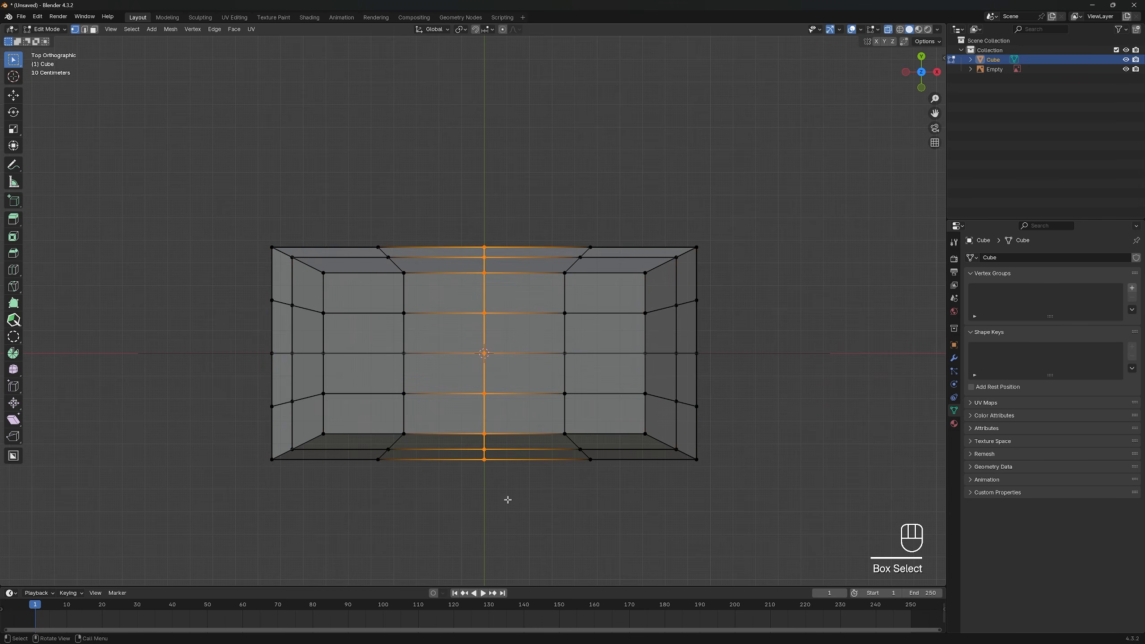
left_click(516, 30)
left_click(516, 81)
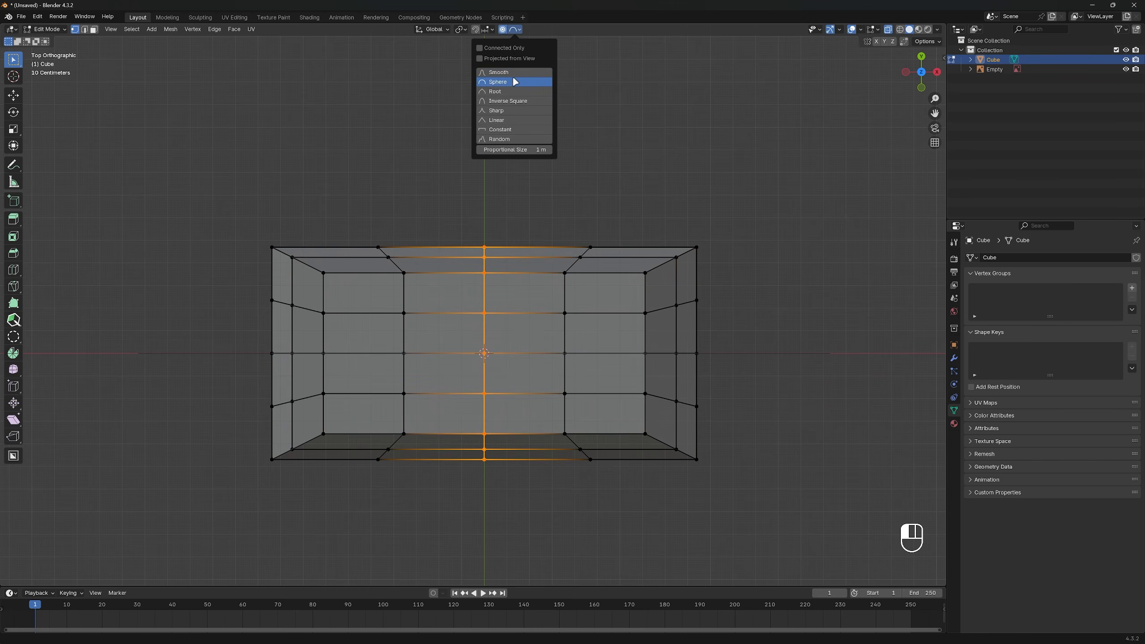
key("s")
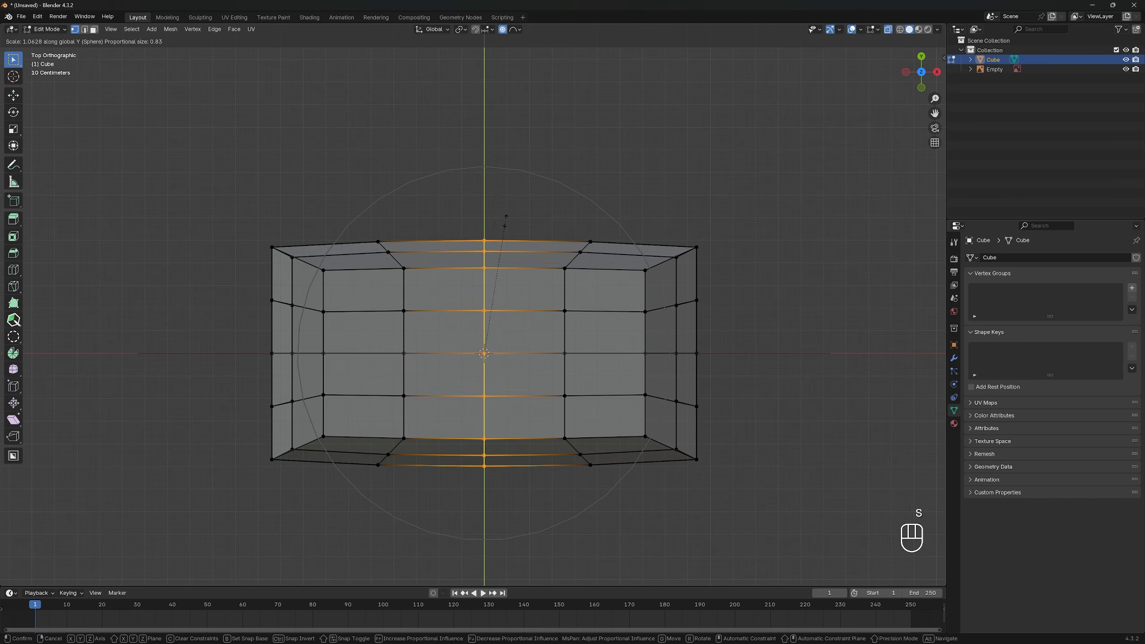
scroll(503, 234, "up", 3)
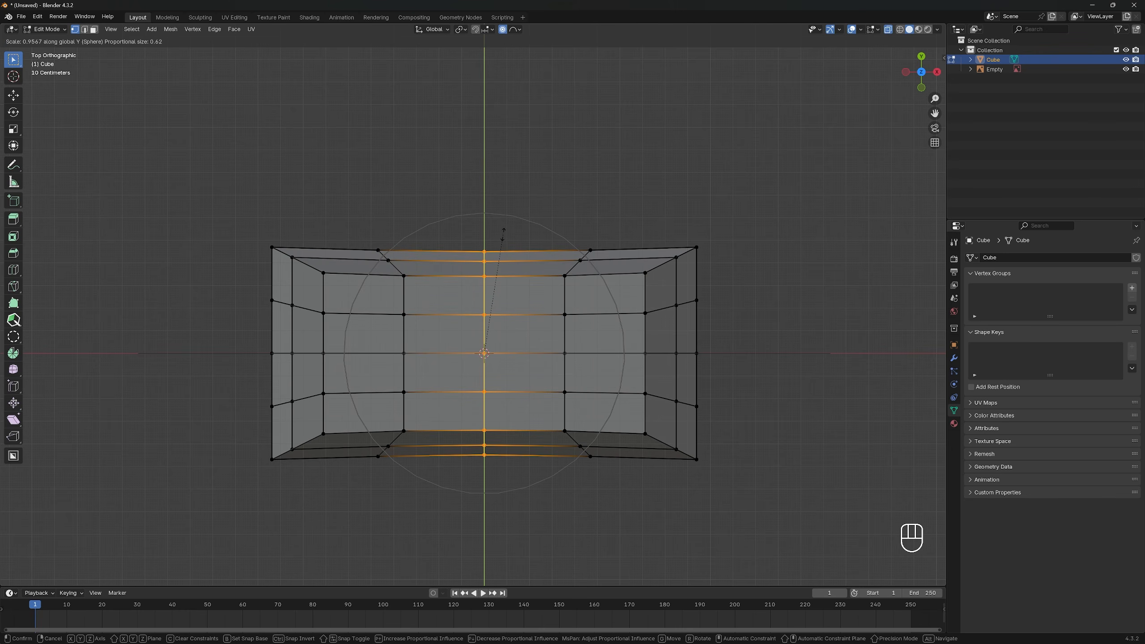
scroll(500, 156, "down", 2)
scroll(500, 156, "down", 4)
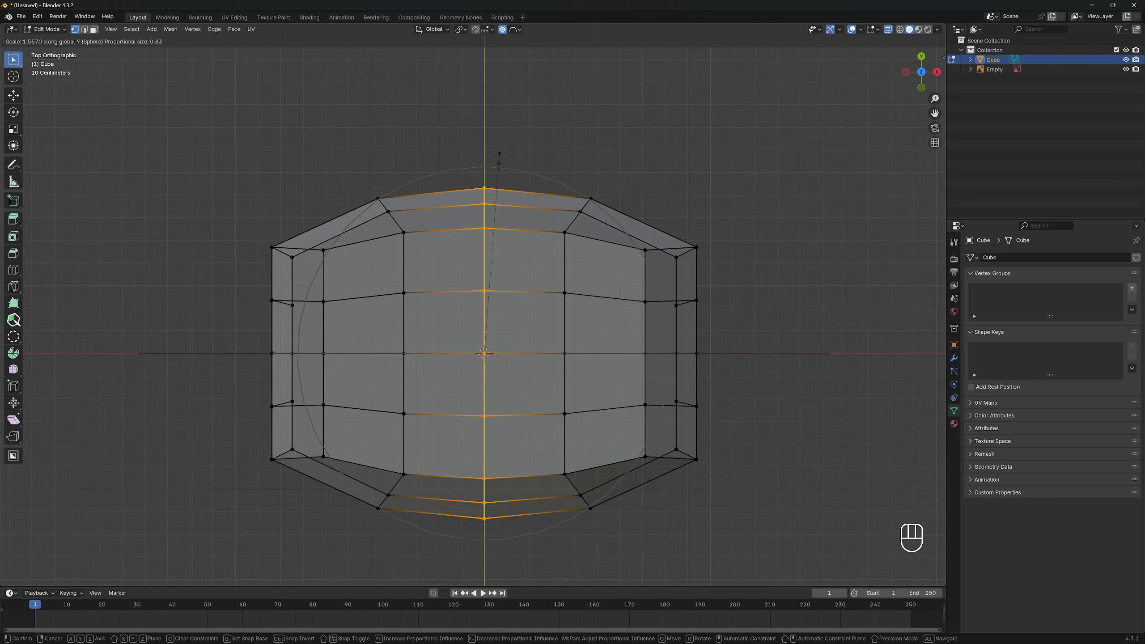
scroll(499, 157, "up", 6)
scroll(499, 158, "down", 1)
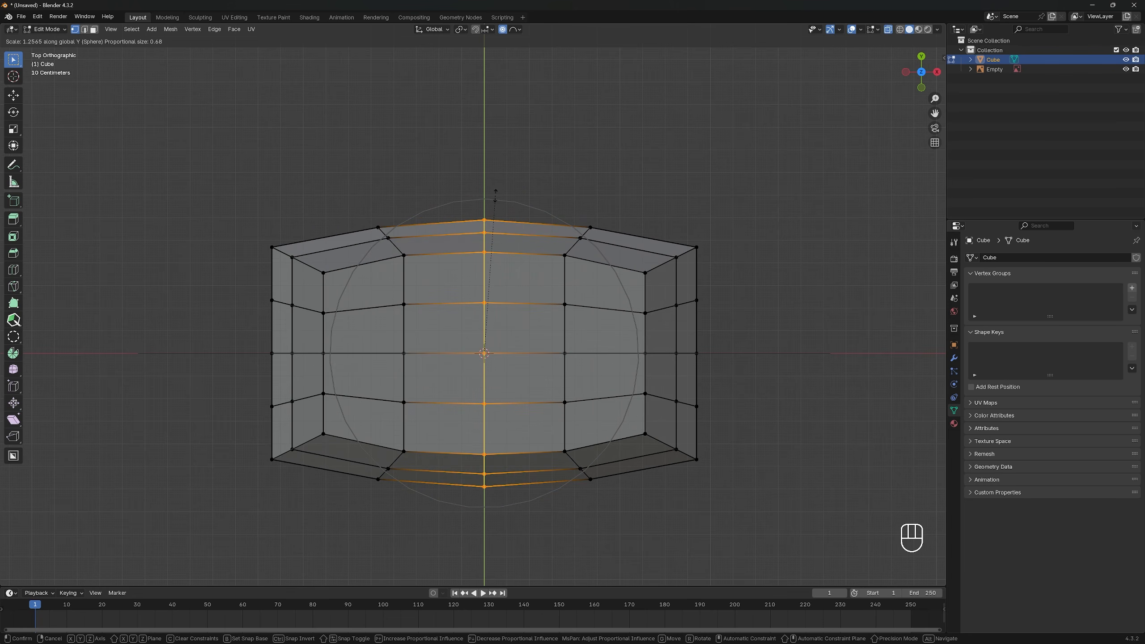
left_click(495, 196)
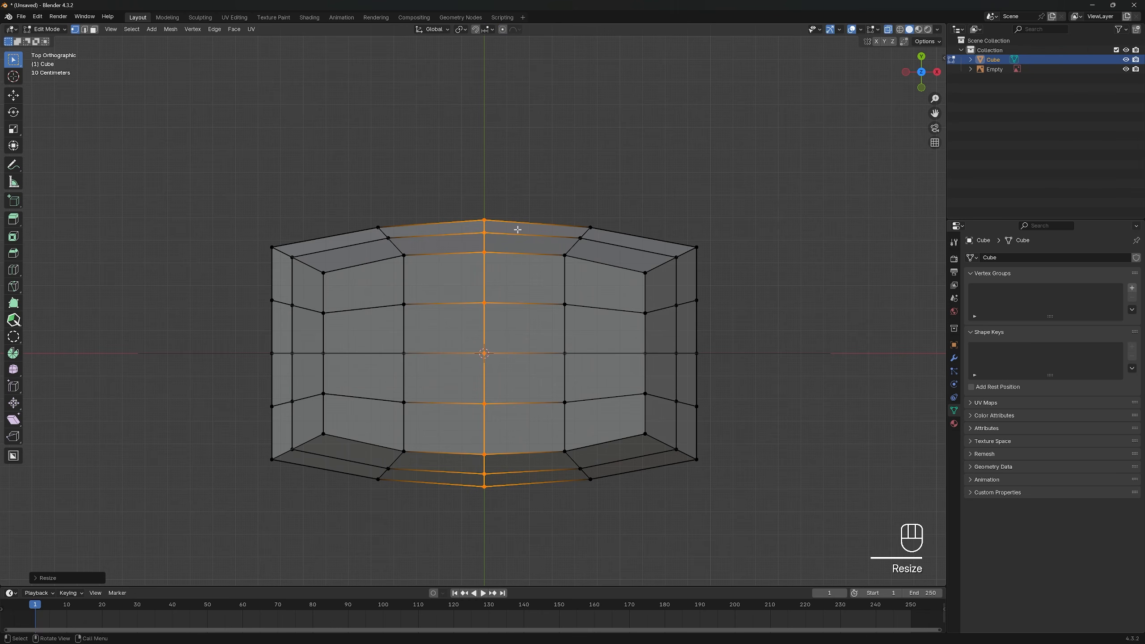
Select the central vertices on the bottle's top face with X-ray off and arrange them into a circle with LoopTools
key("alt+z")
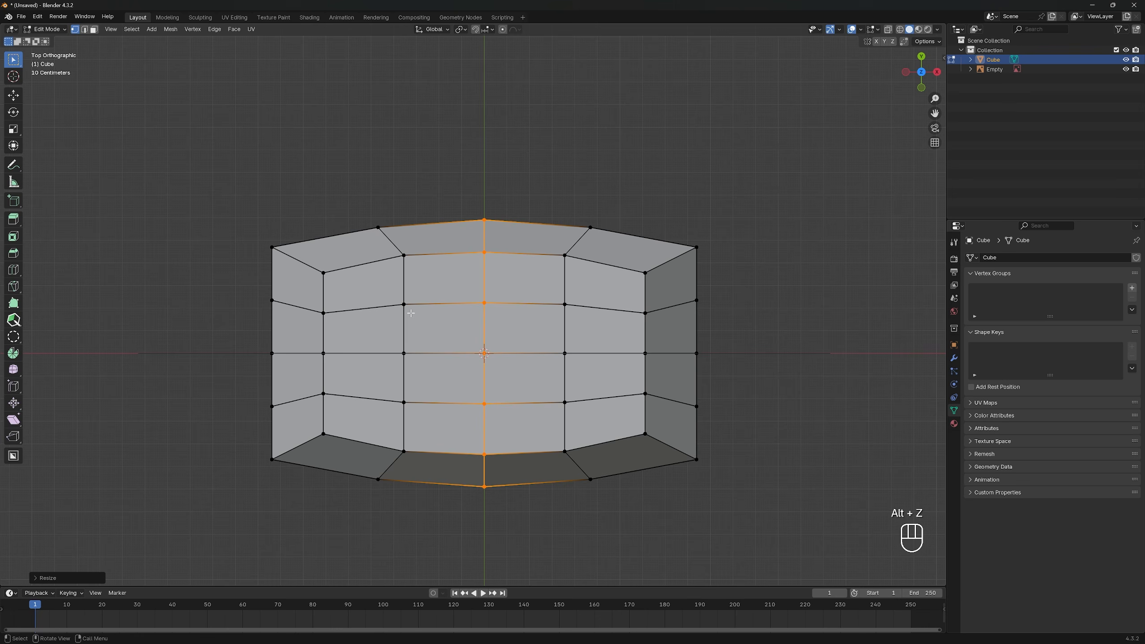
key("b")
left_click_drag(581, 413, 580, 413)
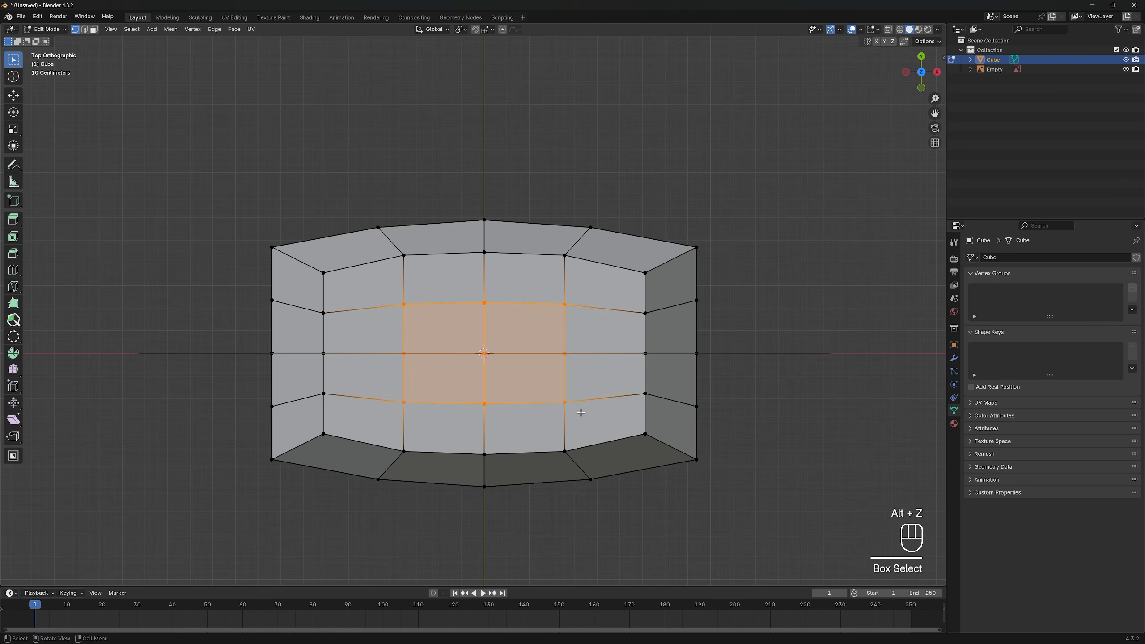
right_click(543, 373)
mouse_move(539, 326)
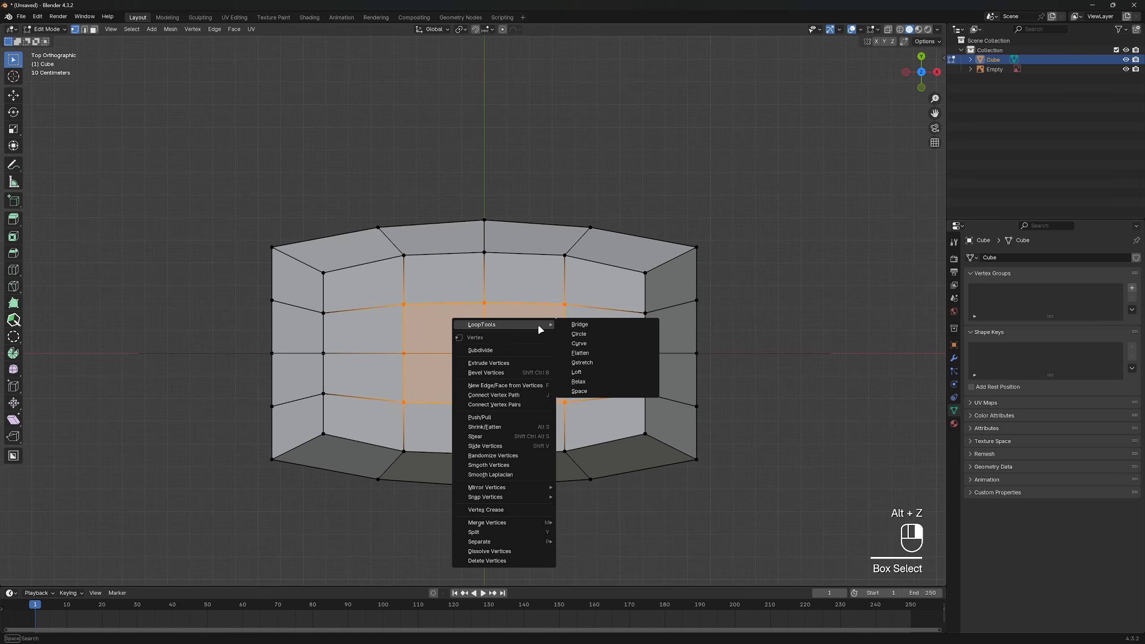
left_click(589, 338)
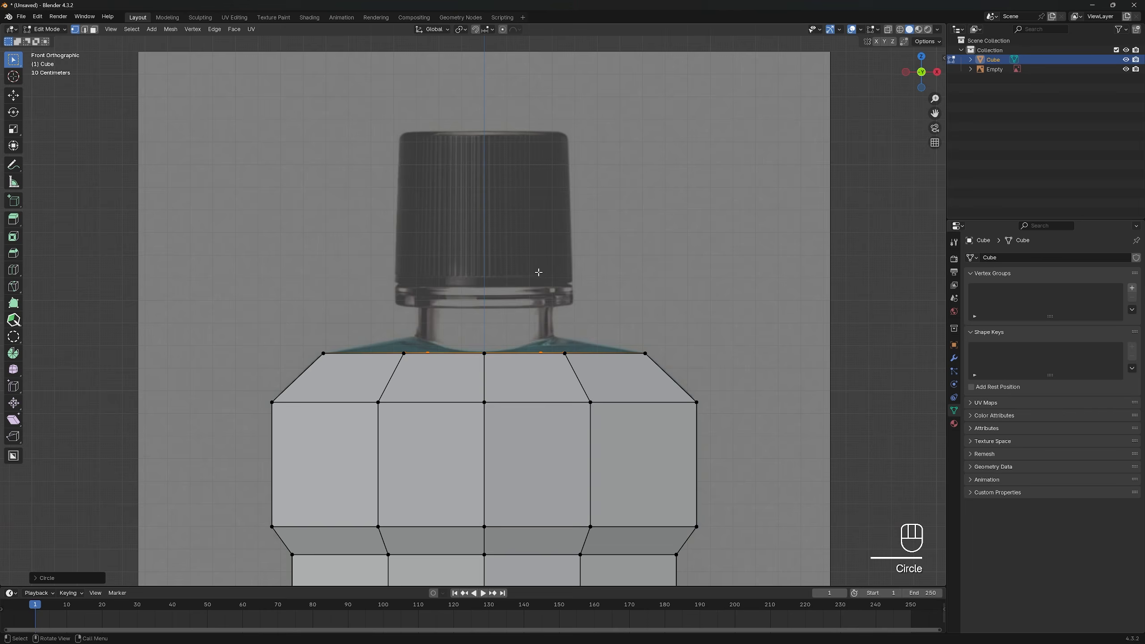
In front view, raise the neck circle along Z to the reference's neck base and scale it to about 0.93 to fit
scroll(589, 329, "up", 3)
key("g")
key("z")
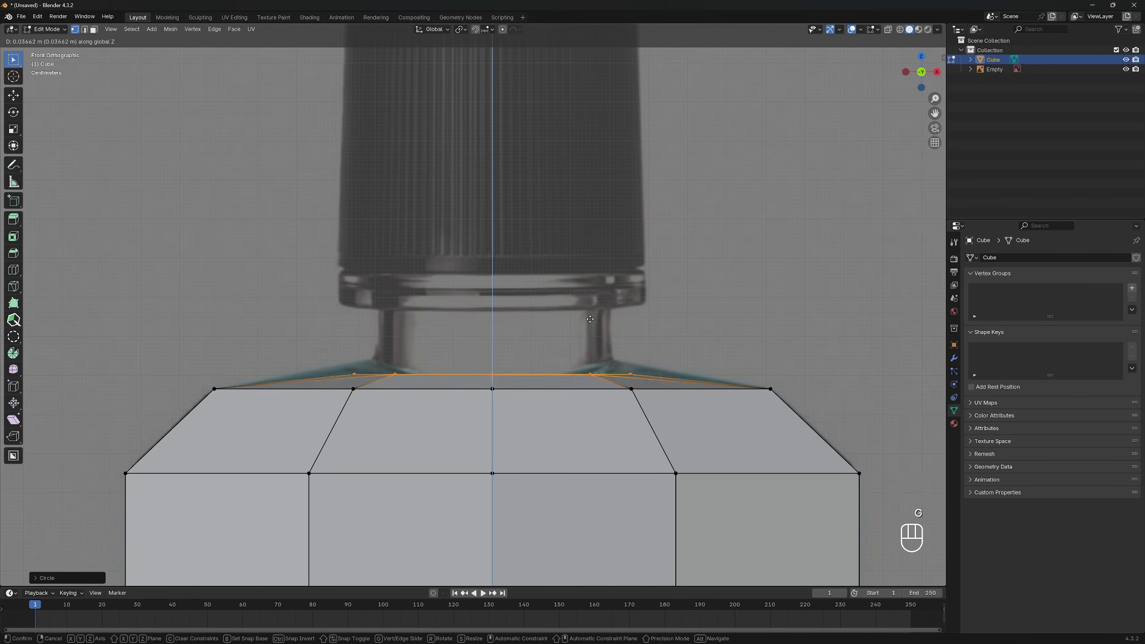
left_click(592, 305)
key("alt+z")
key("s")
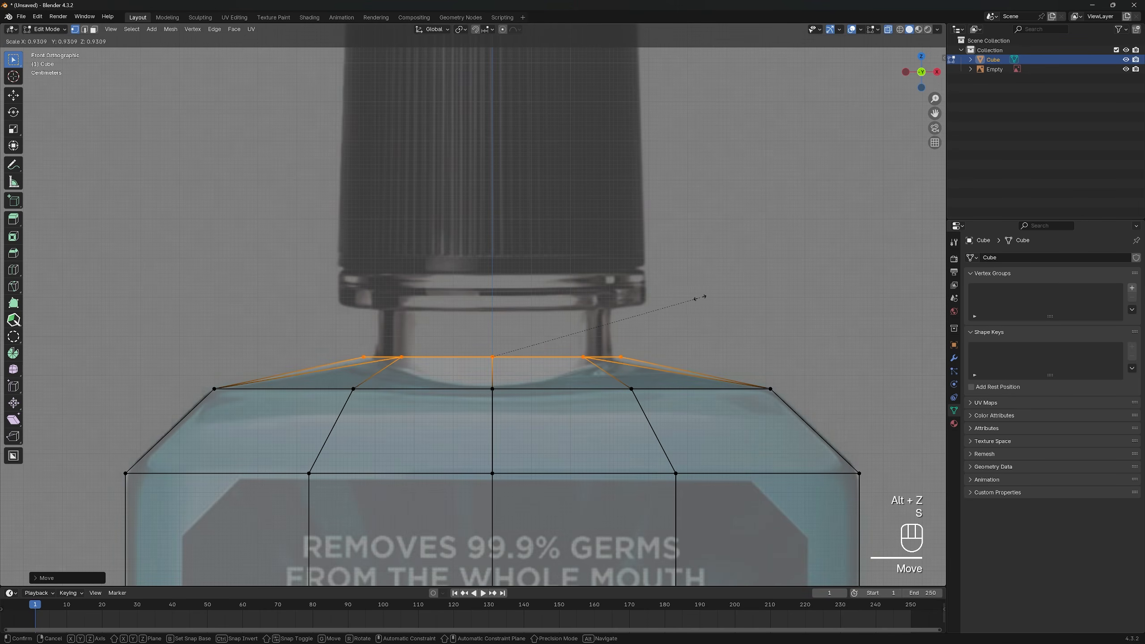
left_click(700, 298)
key("g")
left_click(742, 316)
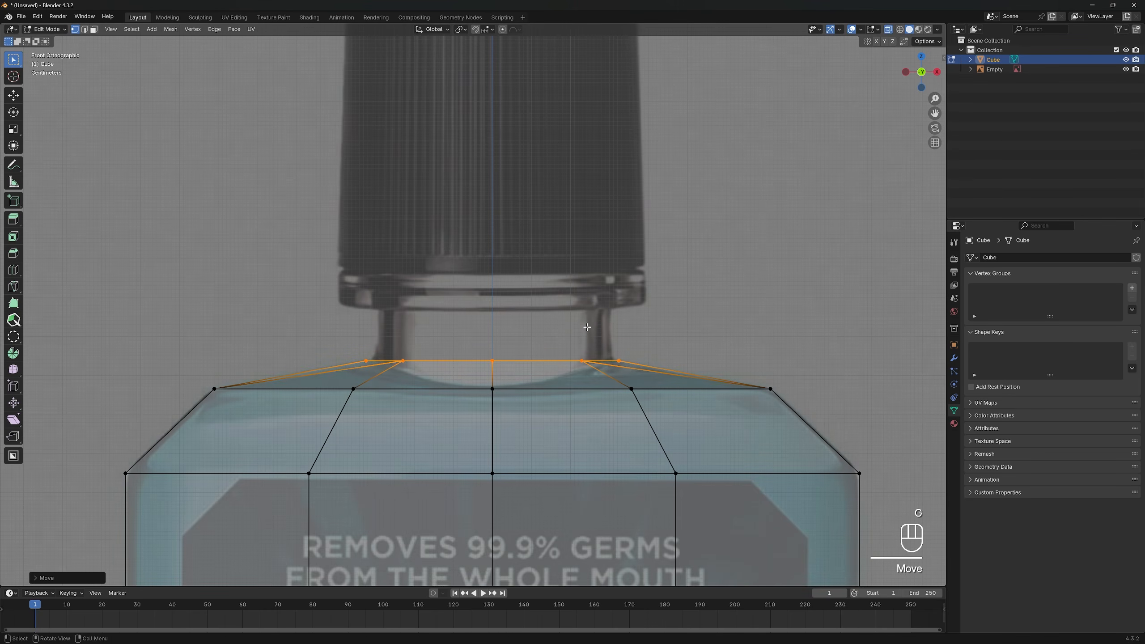
Isolate the neck circle, lower its centre vertices about 0.063 m along Z with proportional editing size 0.29, and unhide the rest of the mesh
key("shift+h")
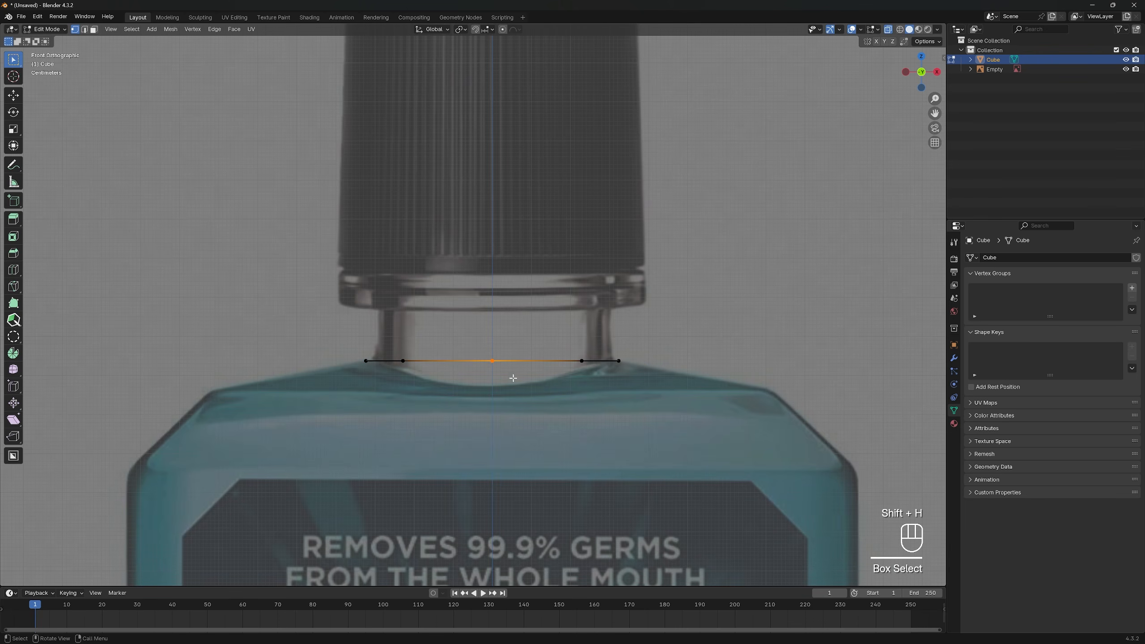
left_click_drag(469, 375, 510, 260)
key("o")
key("g")
scroll(499, 323, "up", 8)
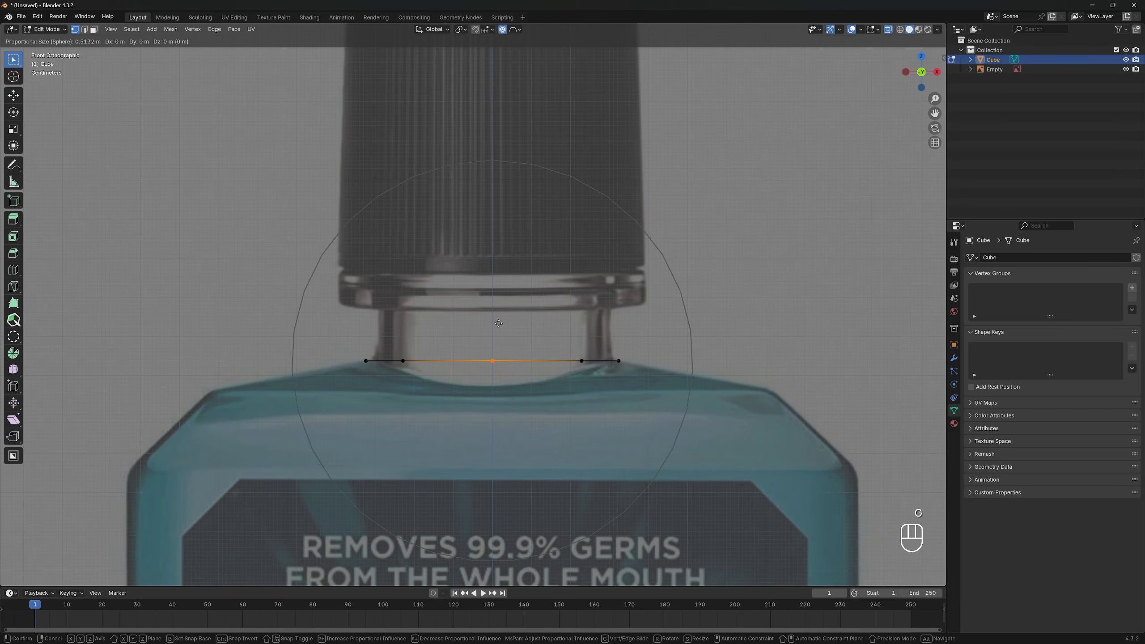
scroll(499, 323, "up", 1)
key("z")
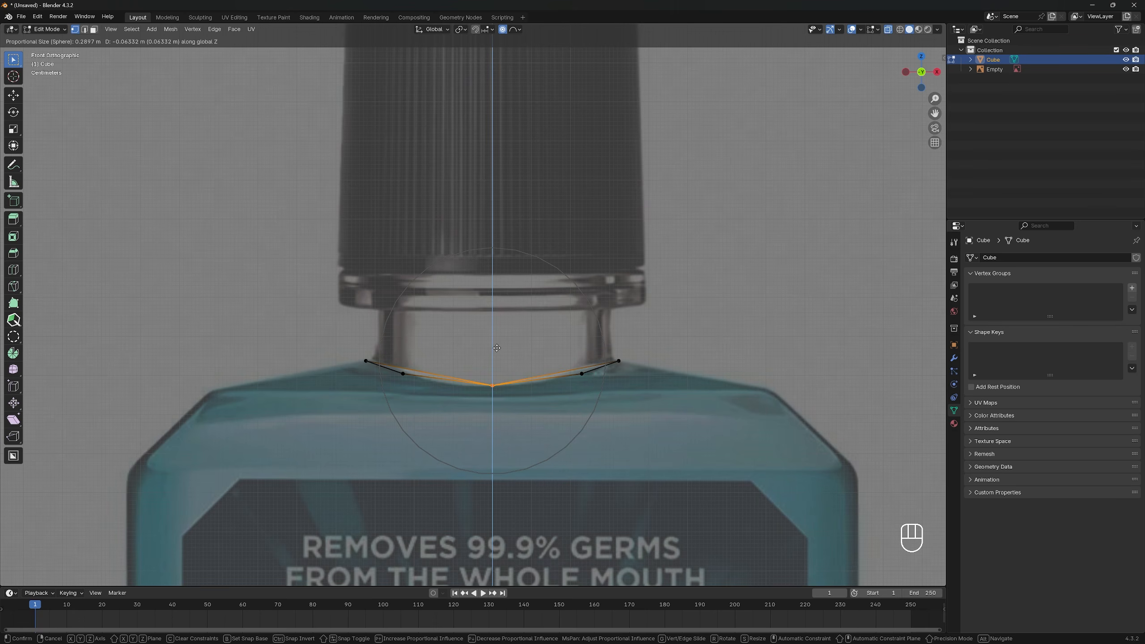
left_click(497, 347)
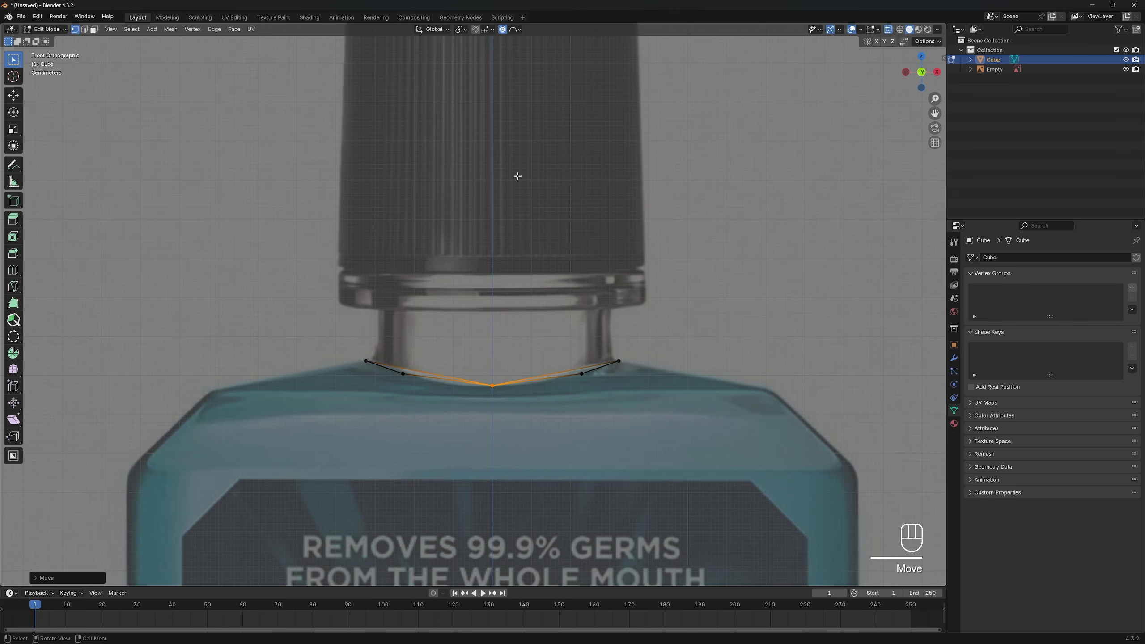
left_click(502, 30)
key("alt+h")
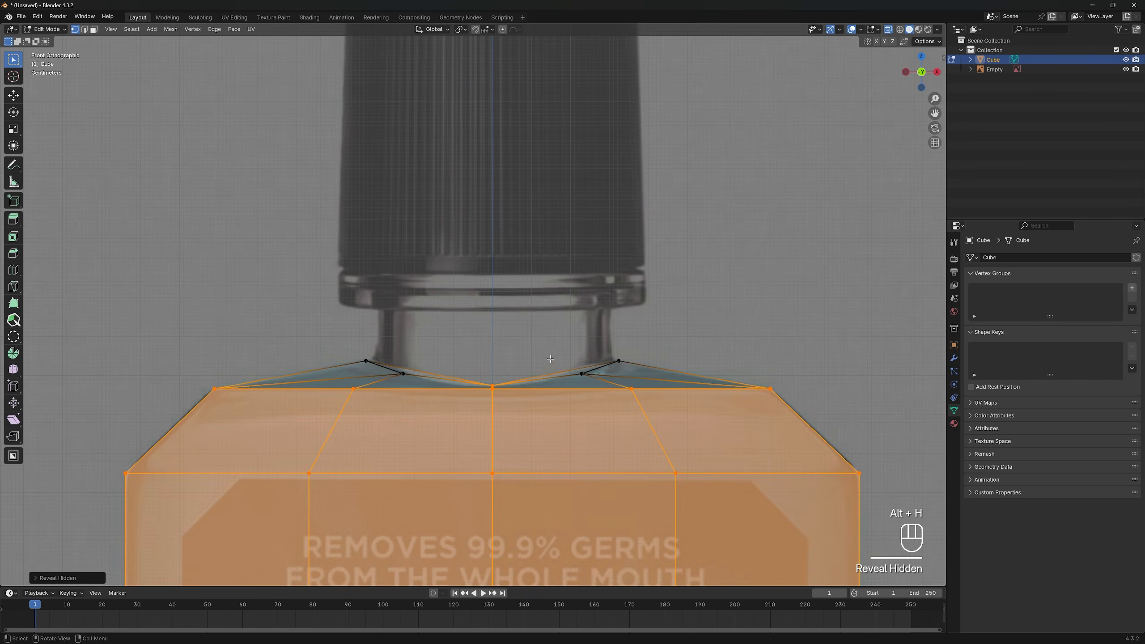
Delete the vertex in the middle of the neck circle to open a hole in the bottle's top
middle_click_drag(550, 359, 484, 345)
key("alt+z")
left_click(488, 370)
scroll(488, 370, "down", 3)
key("x")
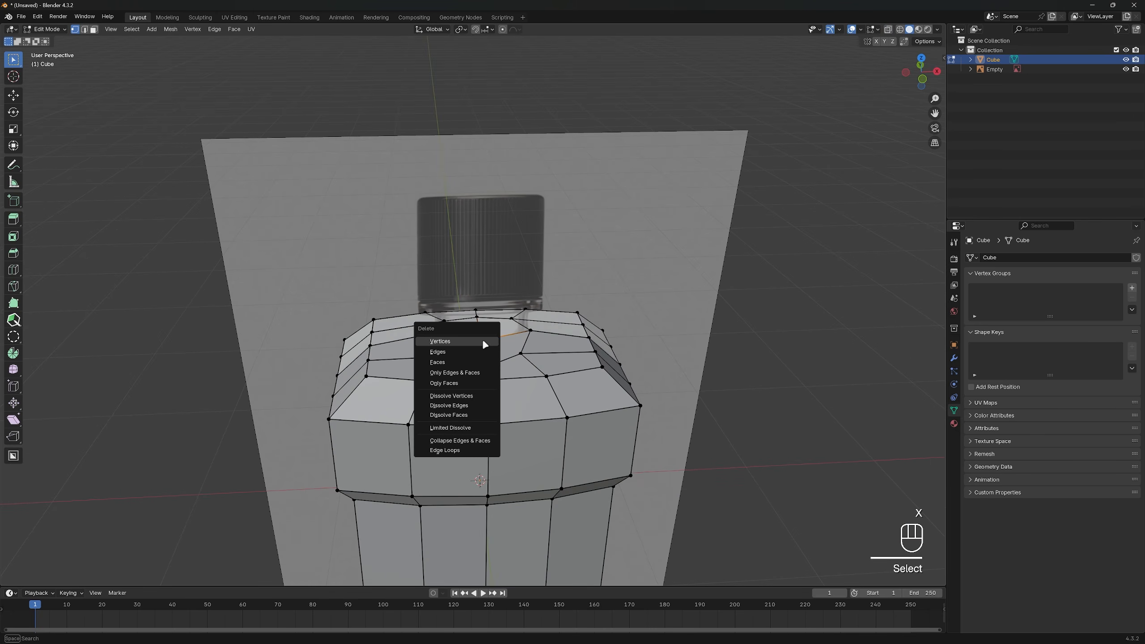
left_click(483, 342)
Select the edge loop around the neck opening and extrude it straight up into the reference's cap area
key("2")
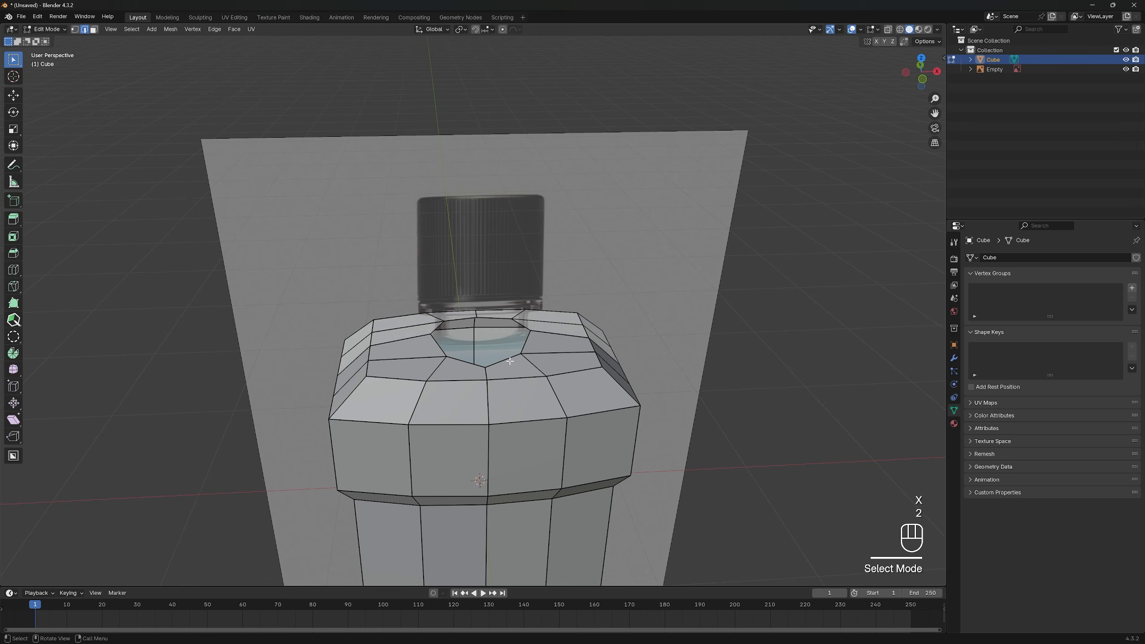
left_click(510, 361, "alt")
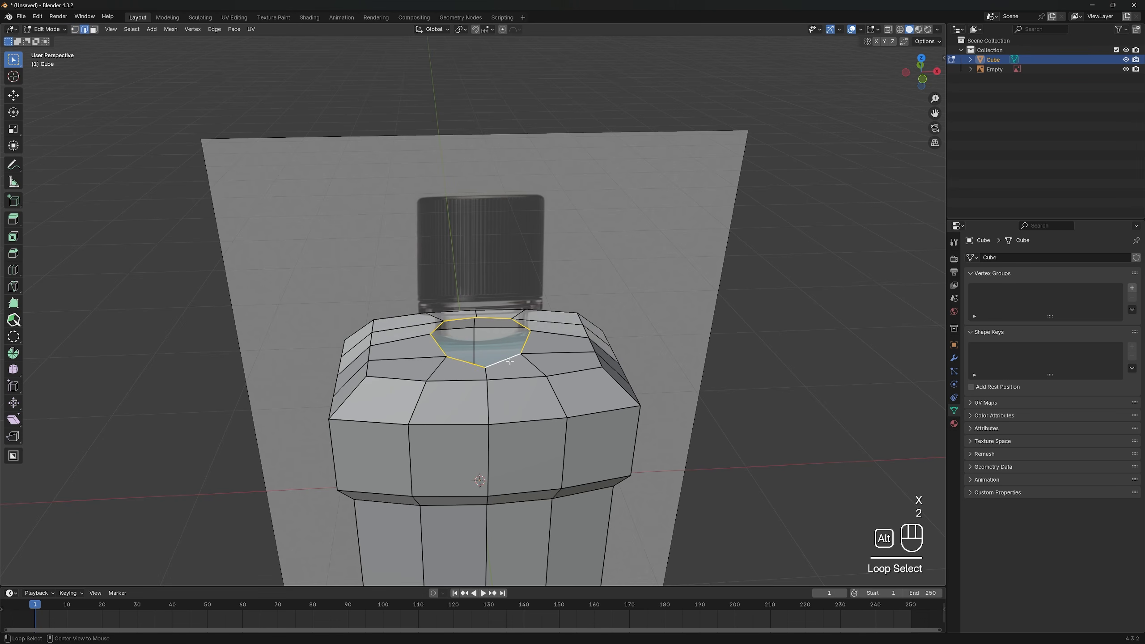
key("KP_1")
scroll(540, 341, "up", 6)
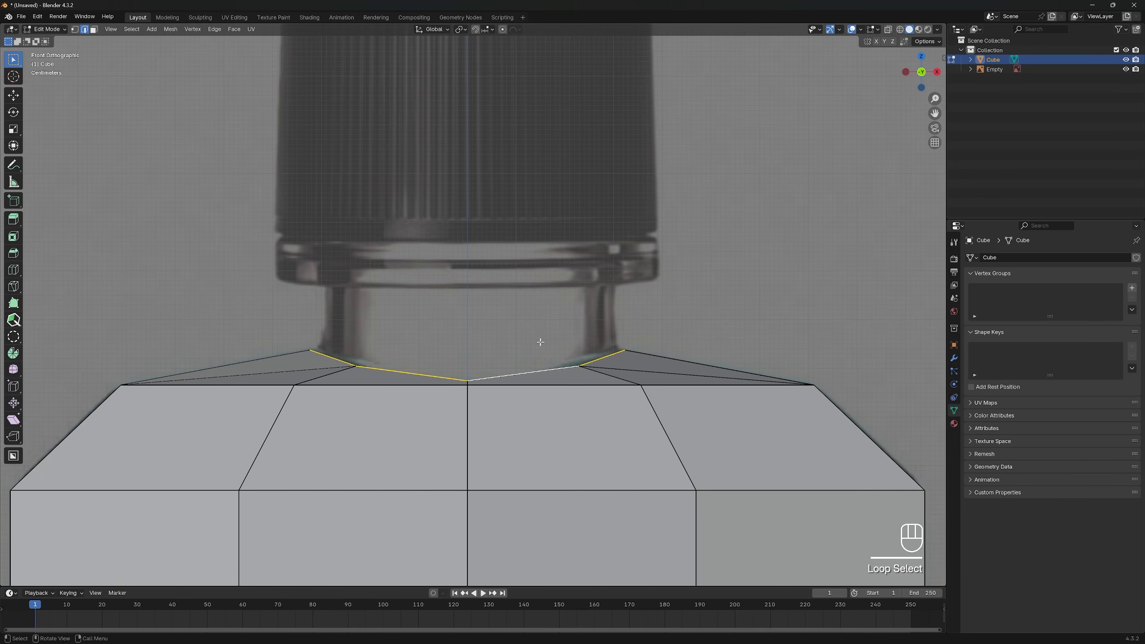
key("e")
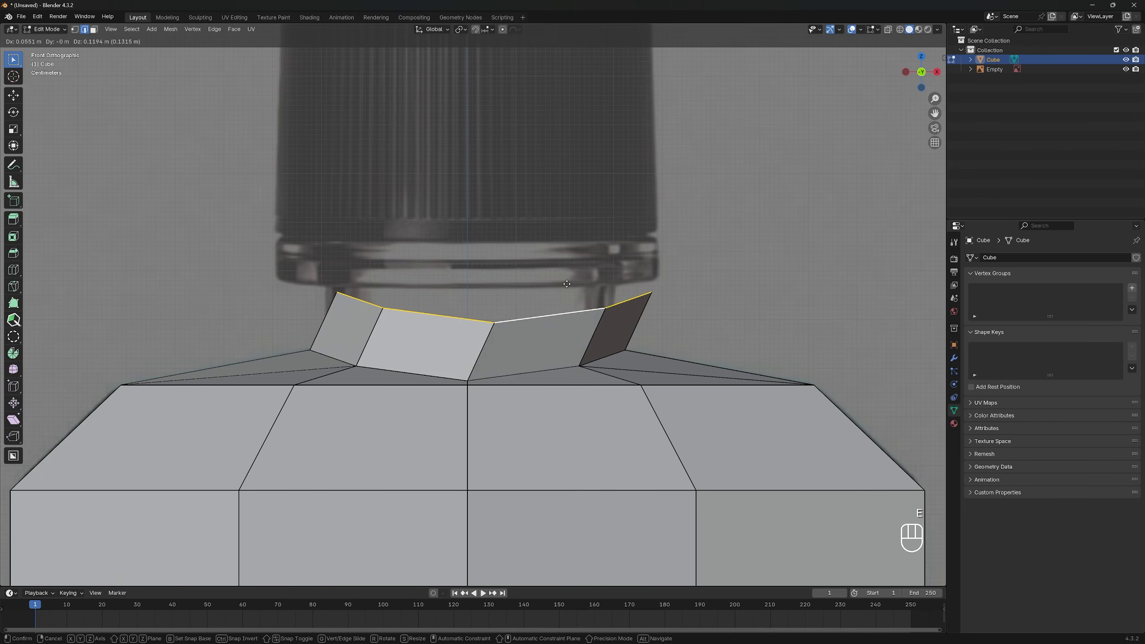
left_click(556, 155)
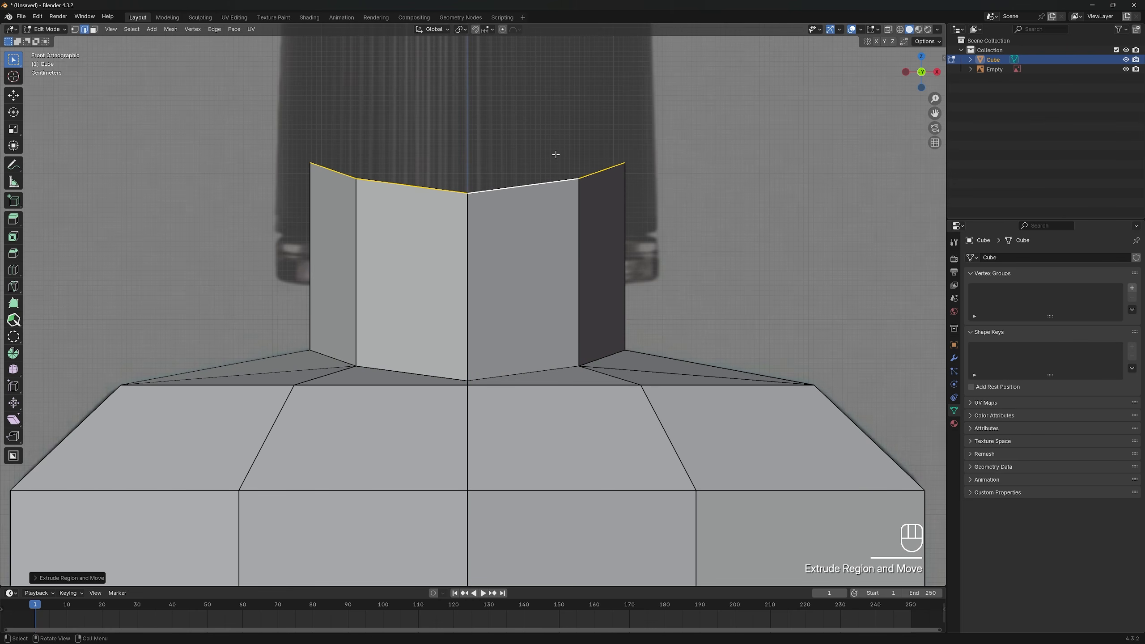
Flatten the neck's top edge loop by scaling it to 0 along Z, and lower it slightly along Z
type("sz")
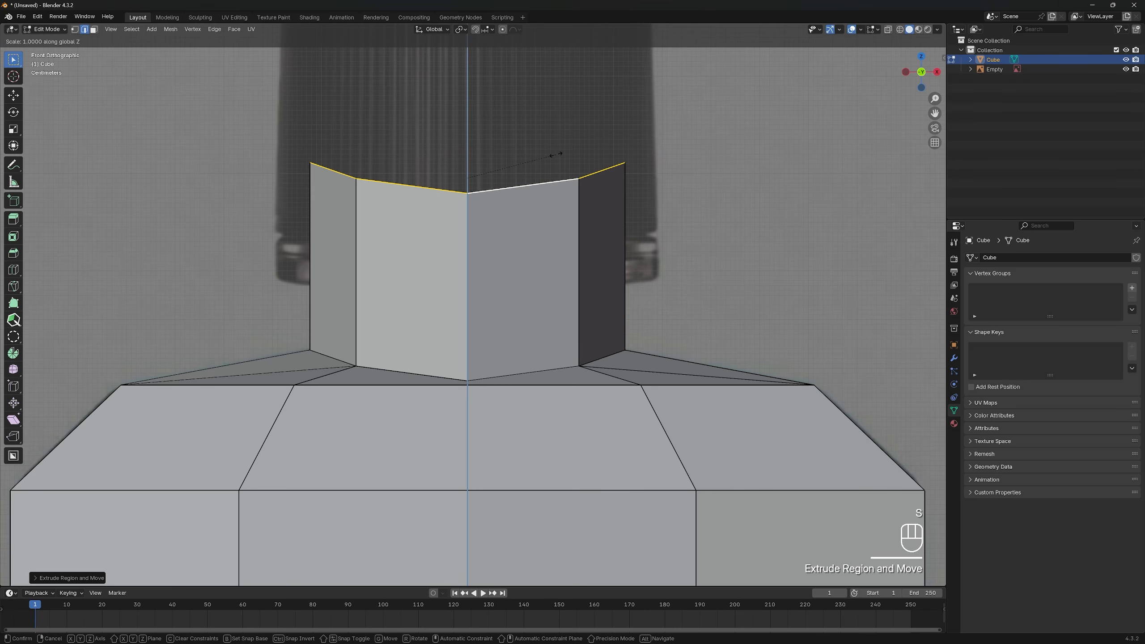
type("0")
left_click(556, 155)
key("g")
key("z")
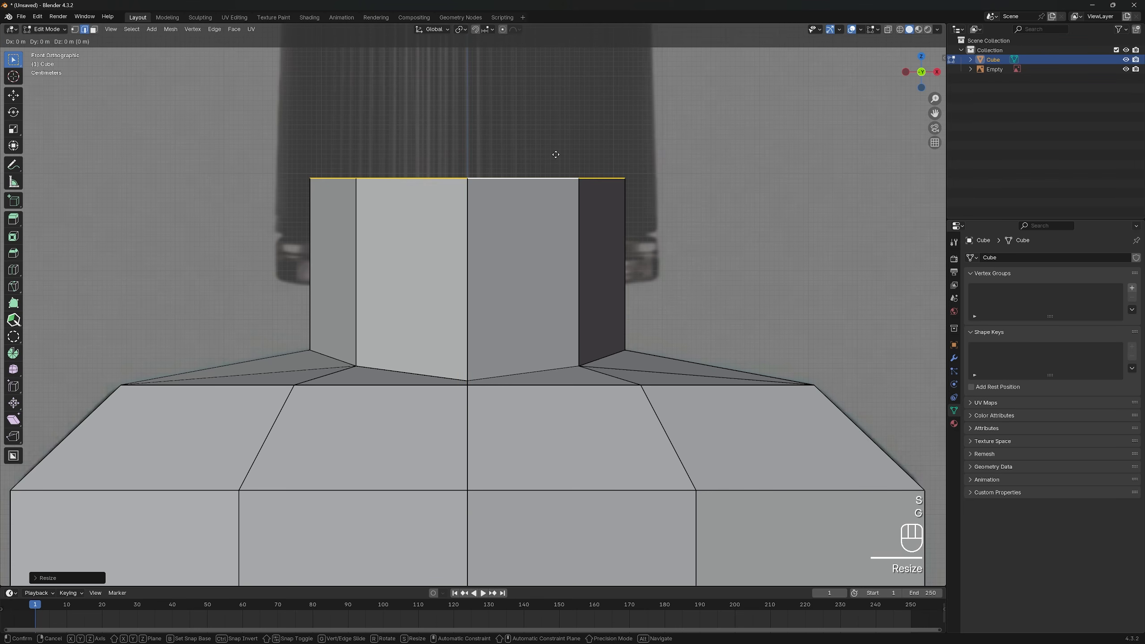
left_click(556, 167)
Add a level 2 Subdivision Surface modifier to the whole bottle in Object Mode and shade it smooth
scroll(559, 258, "down", 1)
scroll(560, 291, "down", 7)
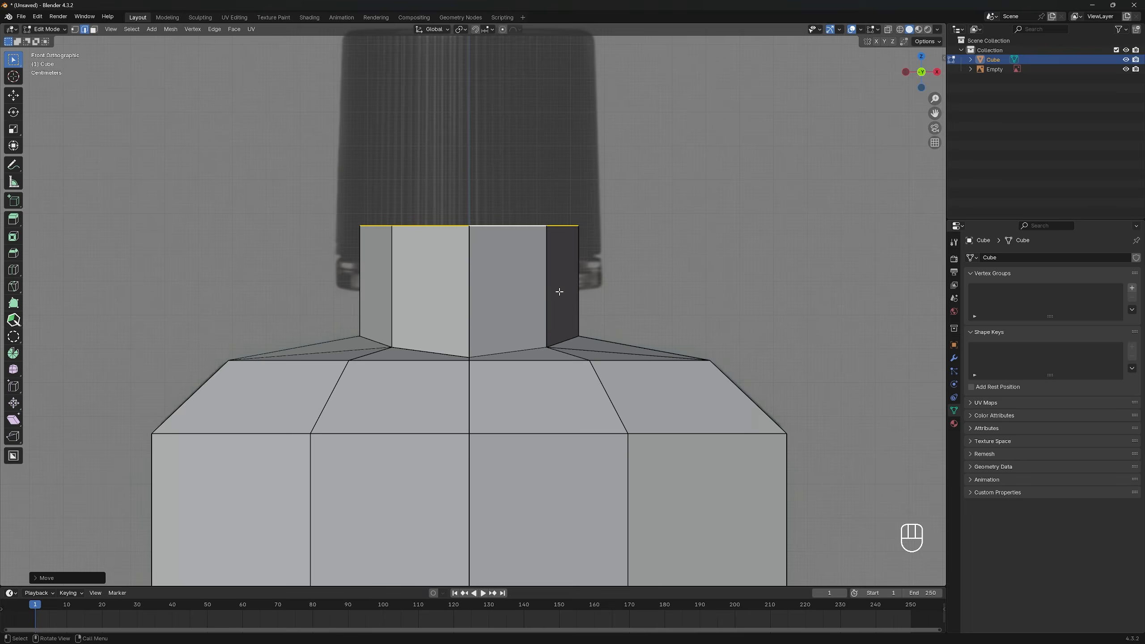
middle_click_drag(549, 312, 556, 265, "shift")
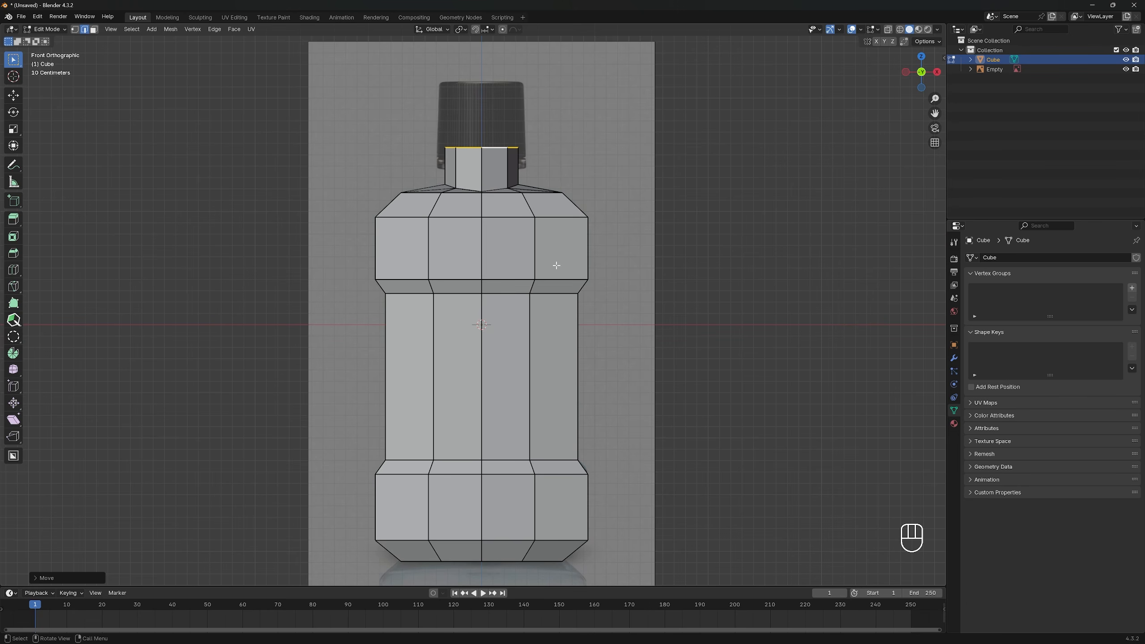
key("Tab")
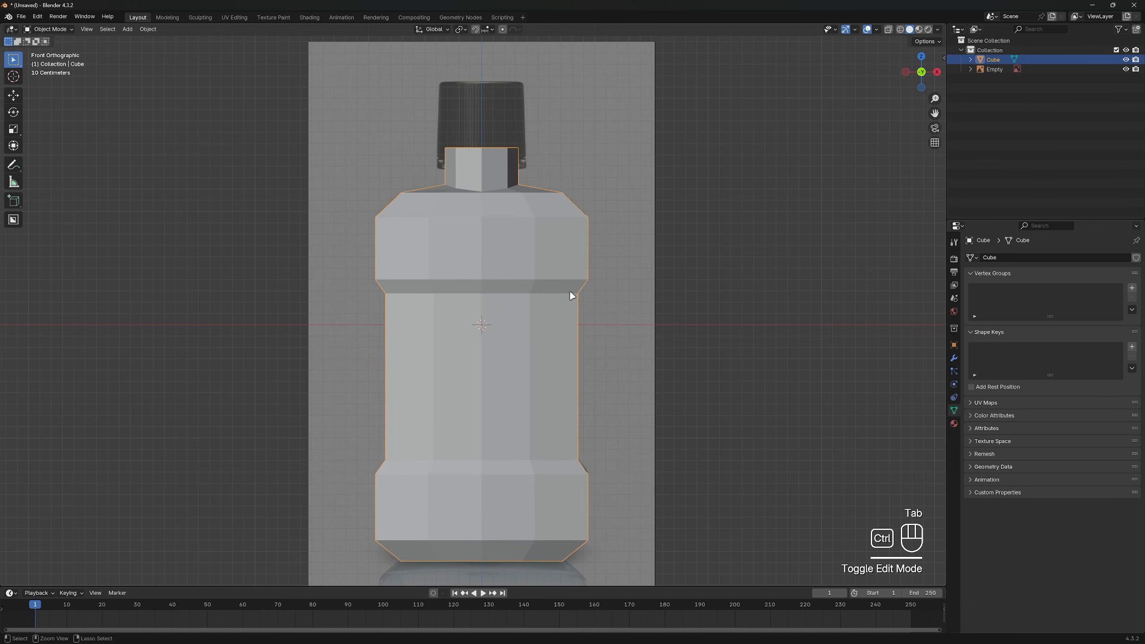
key("ctrl+2")
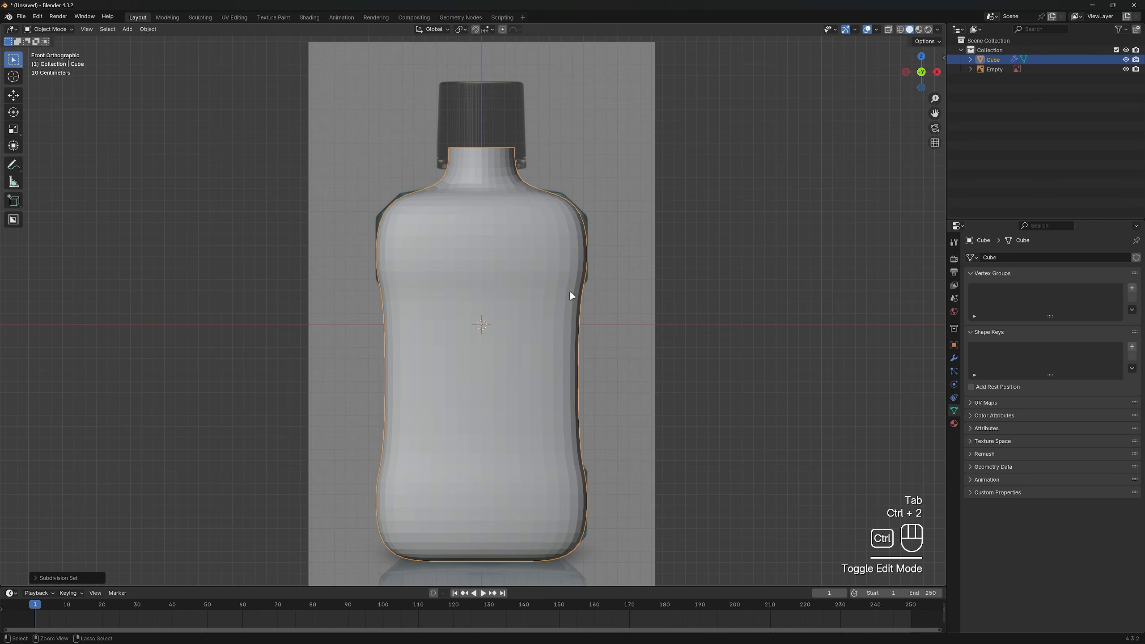
right_click(514, 248)
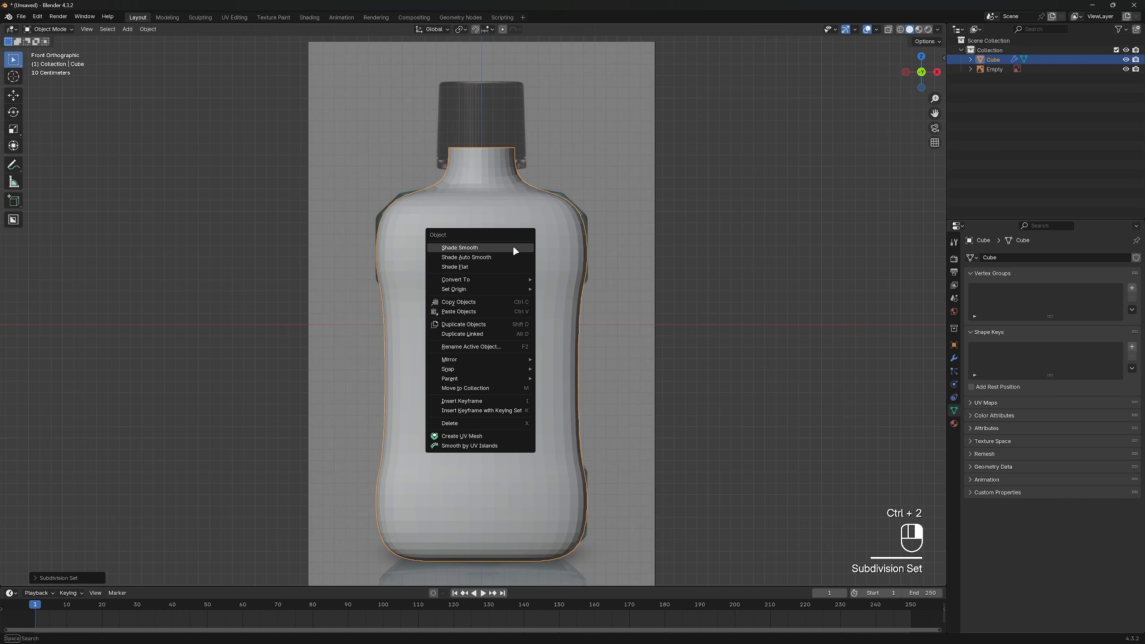
left_click(514, 251)
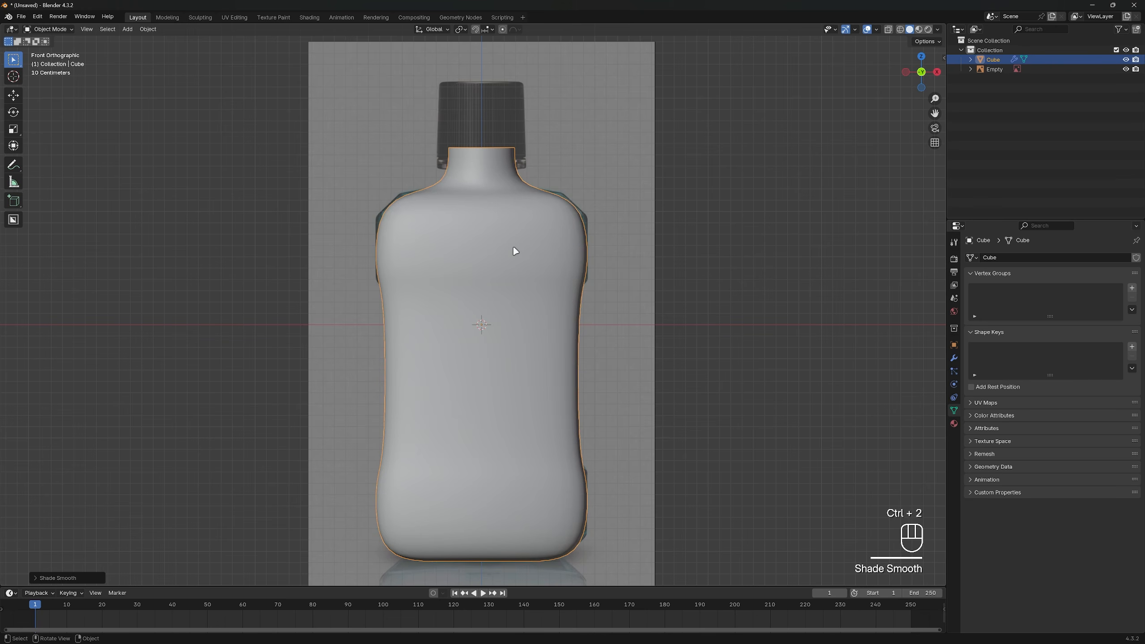
Raise the bottle's Subdivision modifier to 3 levels in both the viewport and the render
left_click(953, 357)
left_click(1122, 300)
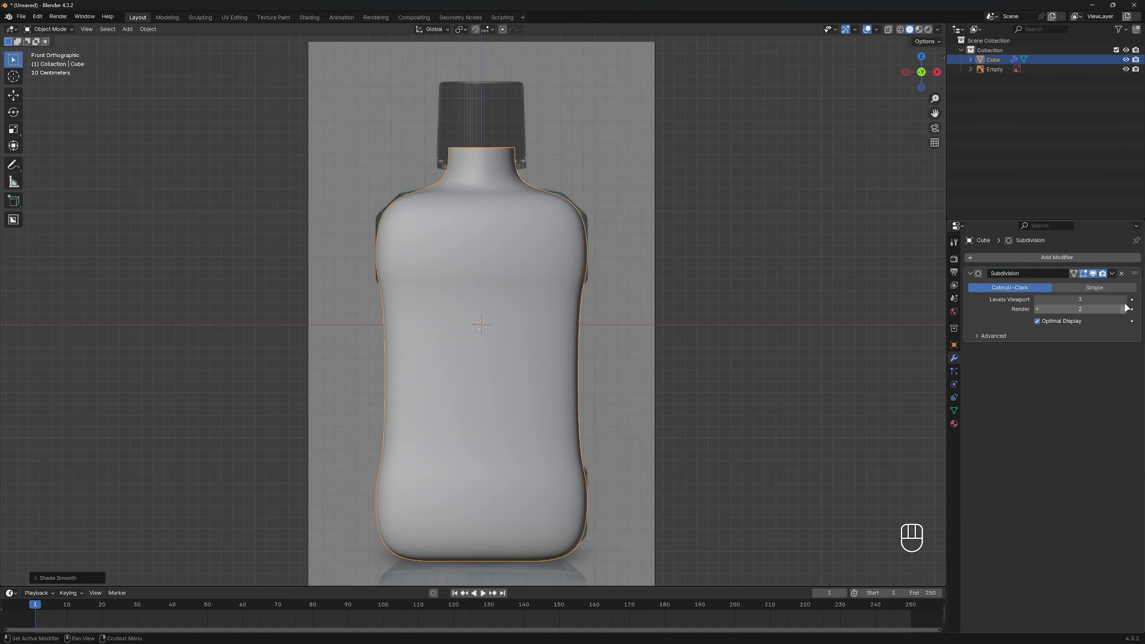
left_click(1123, 309)
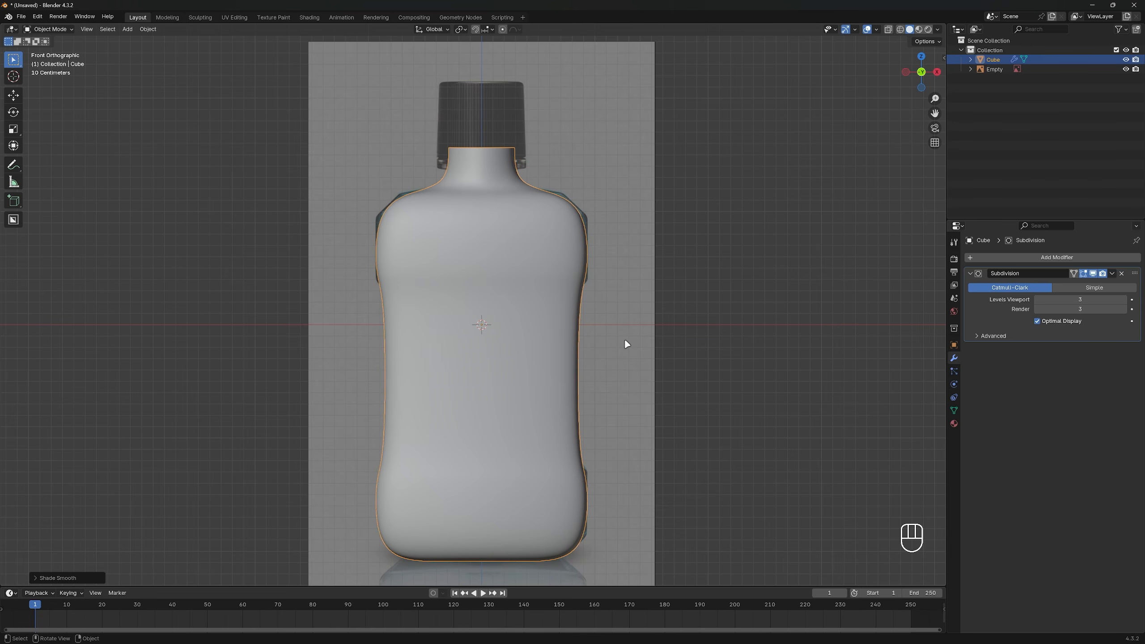
key("ctrl+3")
key("ctrl+3")
Enter Edit Mode on the bottle and turn off the Subdivision modifier's edit-mode display
key("Tab")
scroll(507, 268, "up", 1)
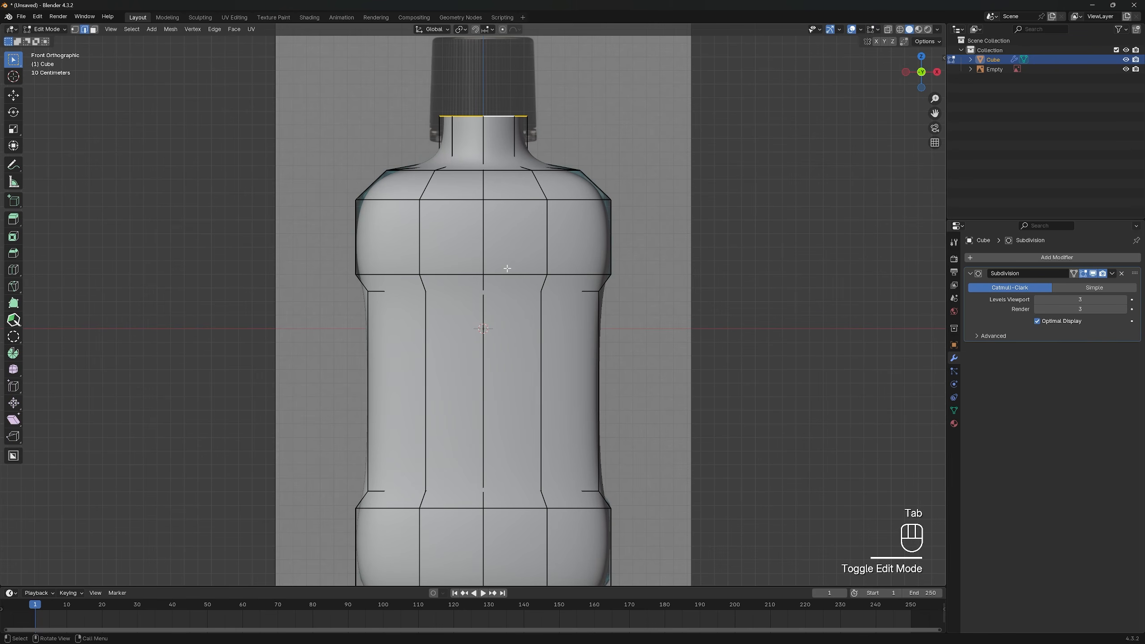
left_click(1084, 273)
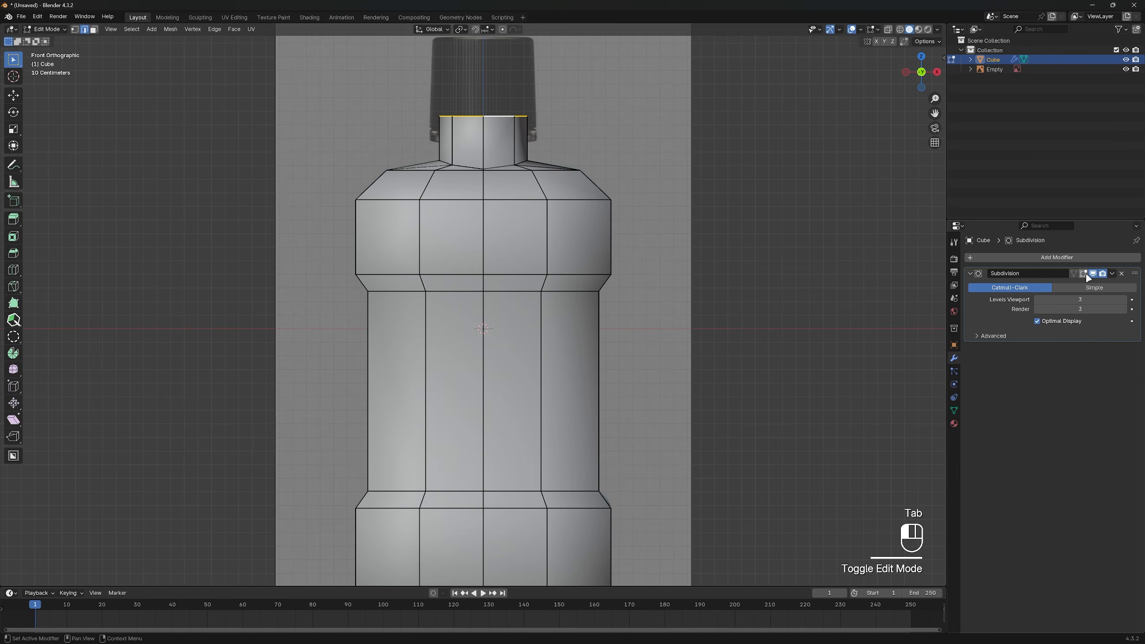
Select the edge loops bounding both body steps, plus the loops at the lower bevel and the lower shoulder edge
key("2")
left_click(499, 250, "alt")
left_click(499, 264, "alt+shift")
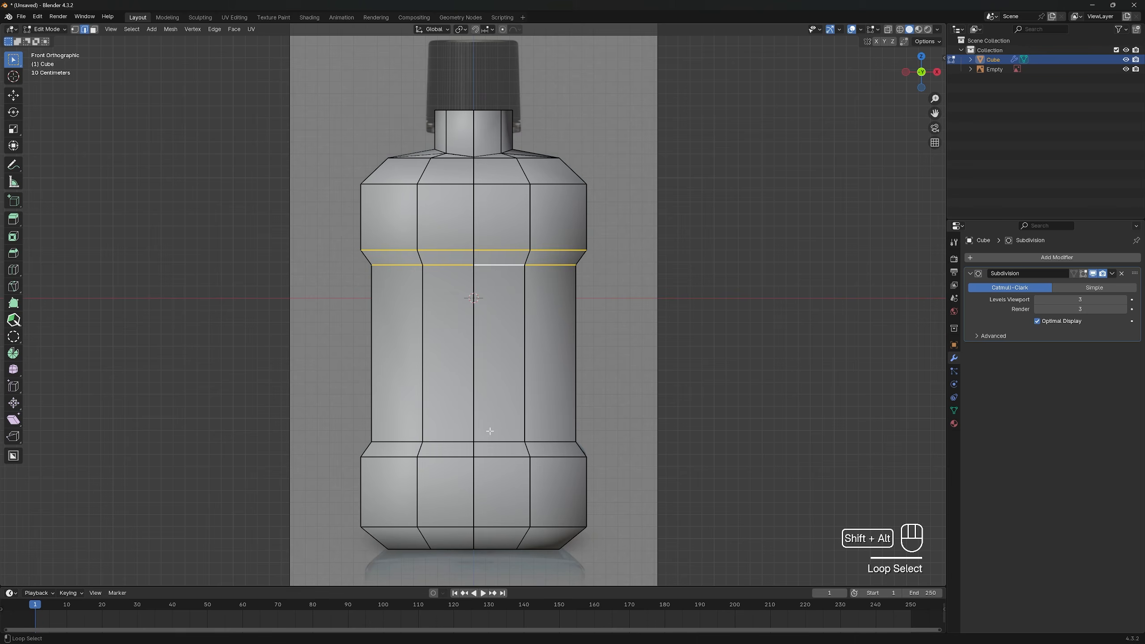
left_click(491, 442, "alt+shift")
left_click(494, 457, "alt+shift")
left_click(496, 527, "alt+shift")
left_click(496, 184, "alt+shift")
Add the shoulder's upper edge loop and the edges around the neck's base to the selection
middle_click_drag(566, 311, 534, 348)
left_click(510, 208, "alt+shift")
middle_click_drag(518, 226, 480, 266)
left_click(489, 293, "alt+shift")
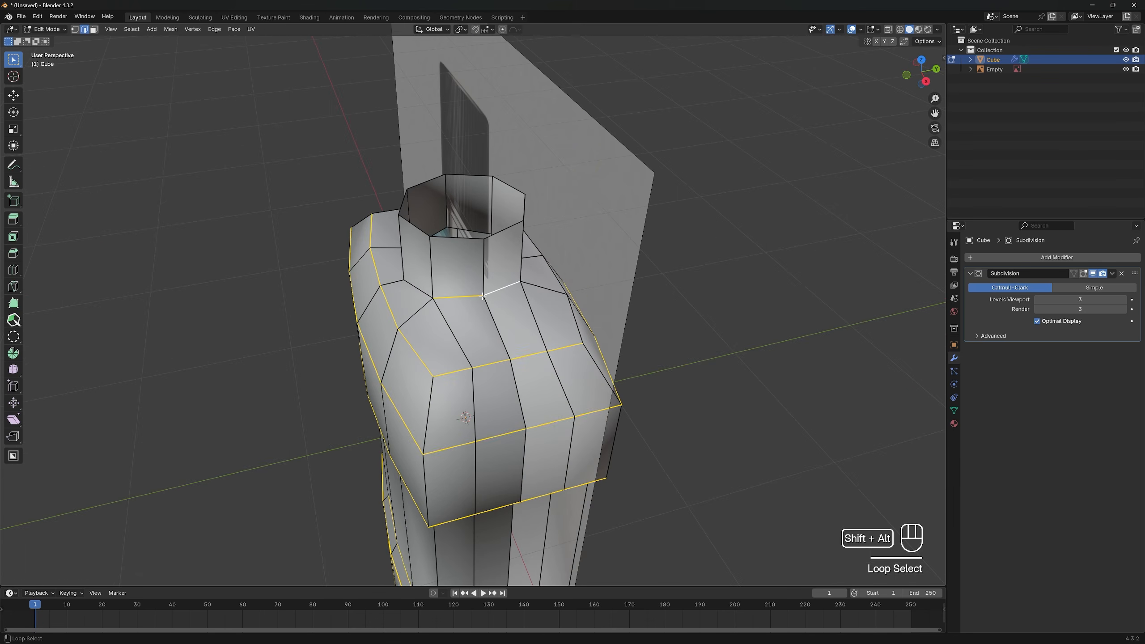
middle_click_drag(586, 316, 531, 327)
left_click(532, 327, "alt+shift")
middle_click_drag(569, 280, 483, 263)
left_click(492, 241, "alt+shift")
left_click(603, 306, "alt+shift")
Add the edges around the bottle's bottom face to the selection and set the mean bevel weight of all selected edges to 1.00
middle_click_drag(603, 307, 509, 158)
left_click(464, 338, "alt+shift")
left_click(372, 328, "alt+shift")
left_click(411, 447, "alt+shift")
left_click(559, 467, "alt+shift")
middle_click_drag(536, 297, 412, 261)
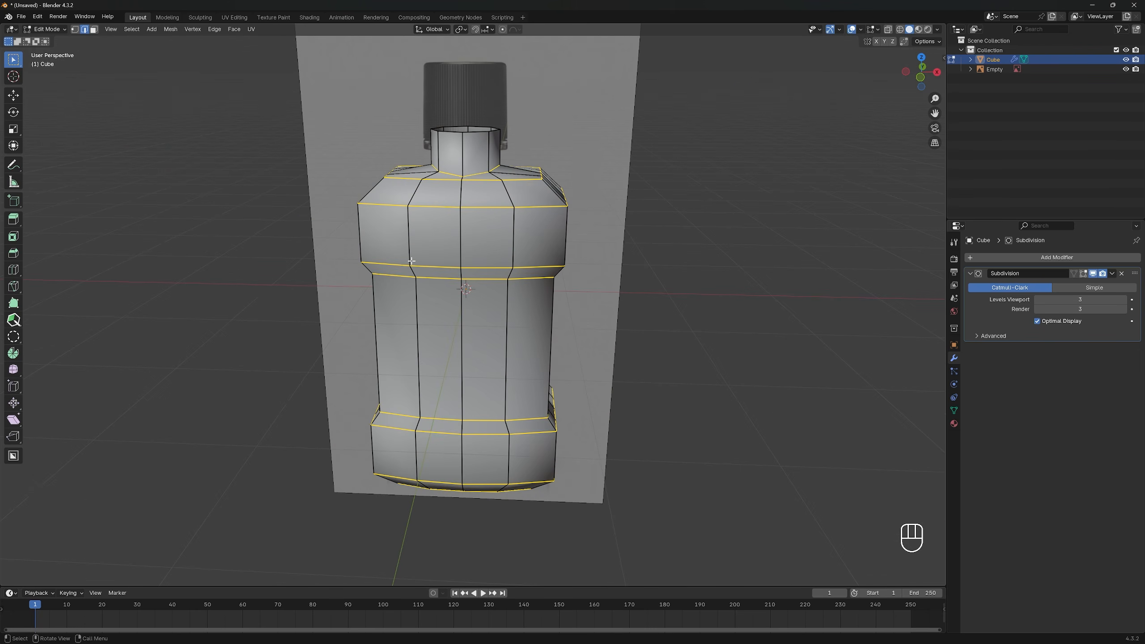
key("n")
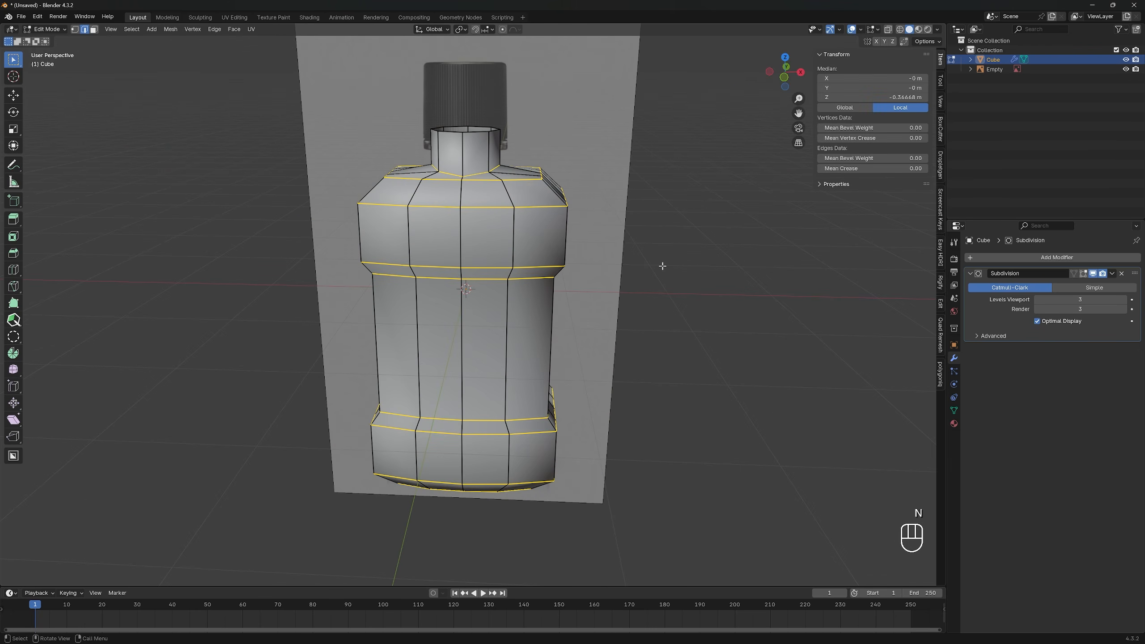
left_click_drag(879, 158, 926, 159)
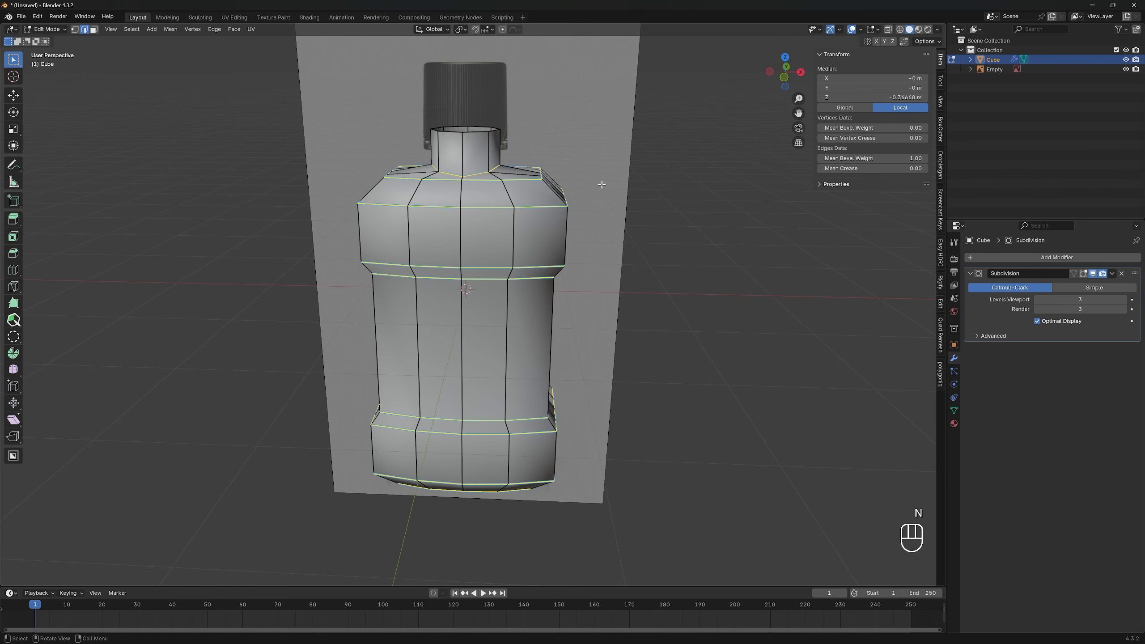
Add a Bevel modifier to the bottle in Object Mode and place it above the Subdivision modifier
key("Tab")
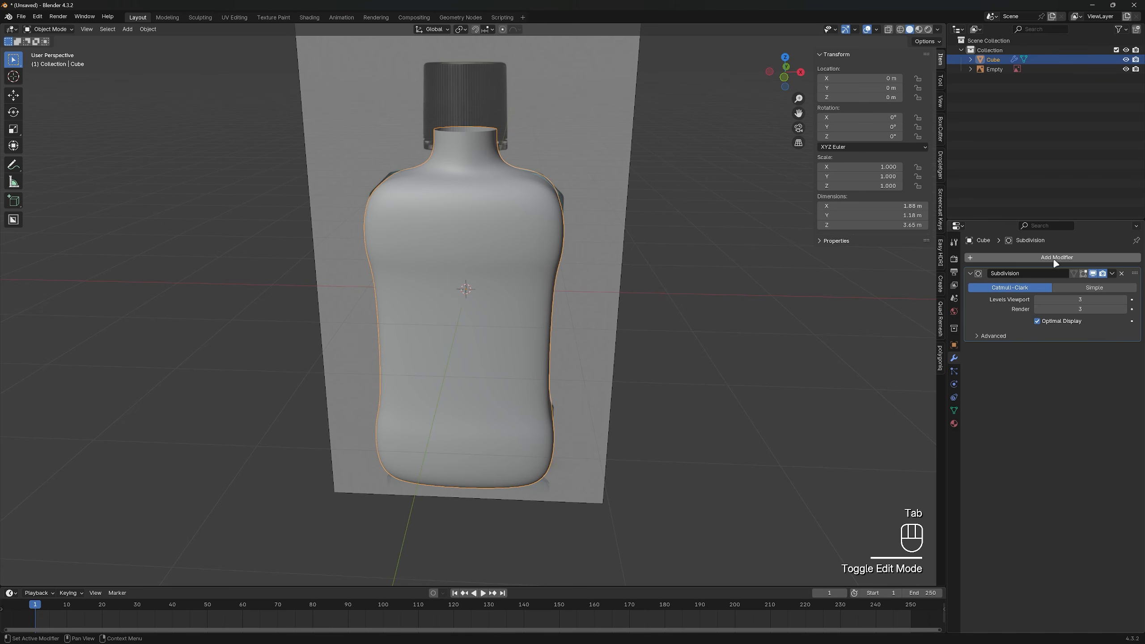
left_click(1054, 260)
mouse_move(1052, 259)
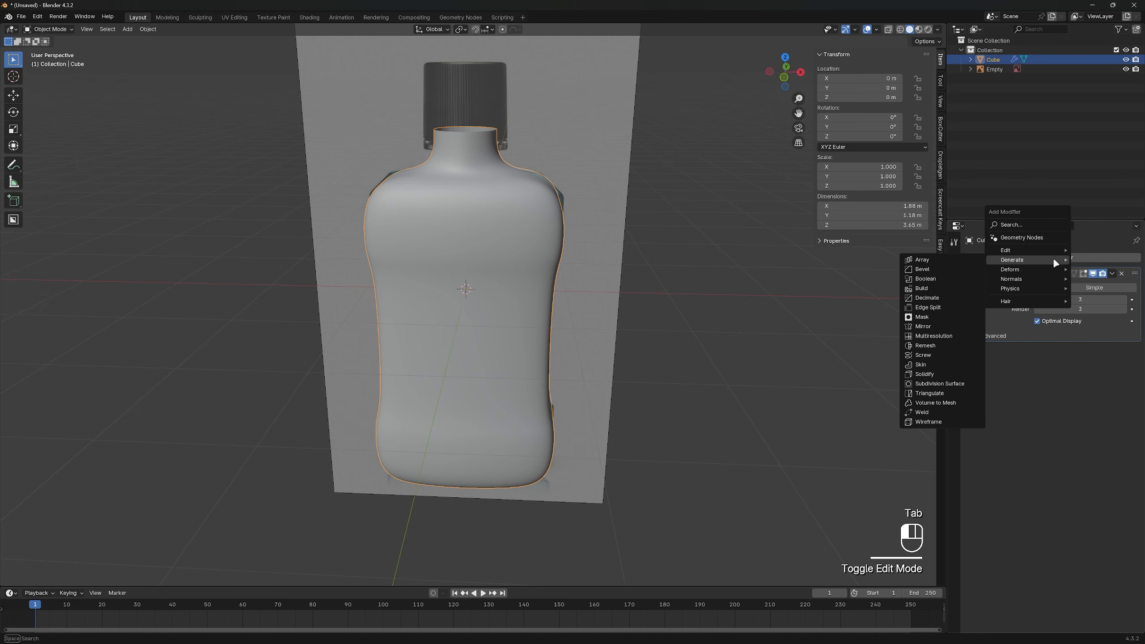
left_click(953, 273)
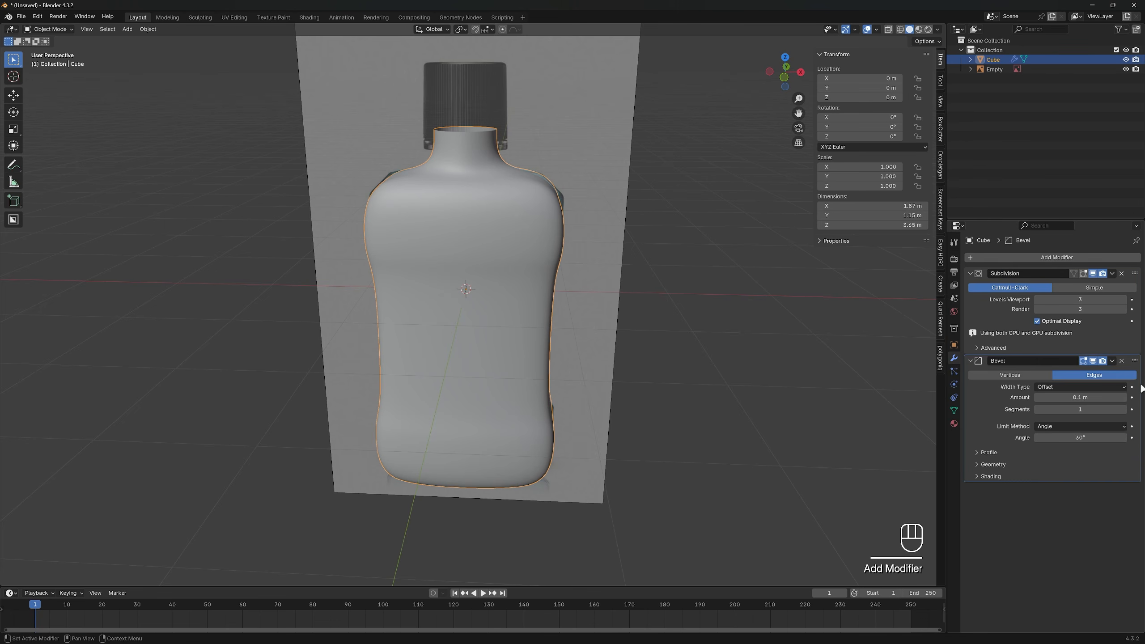
left_click_drag(1136, 363, 1126, 266)
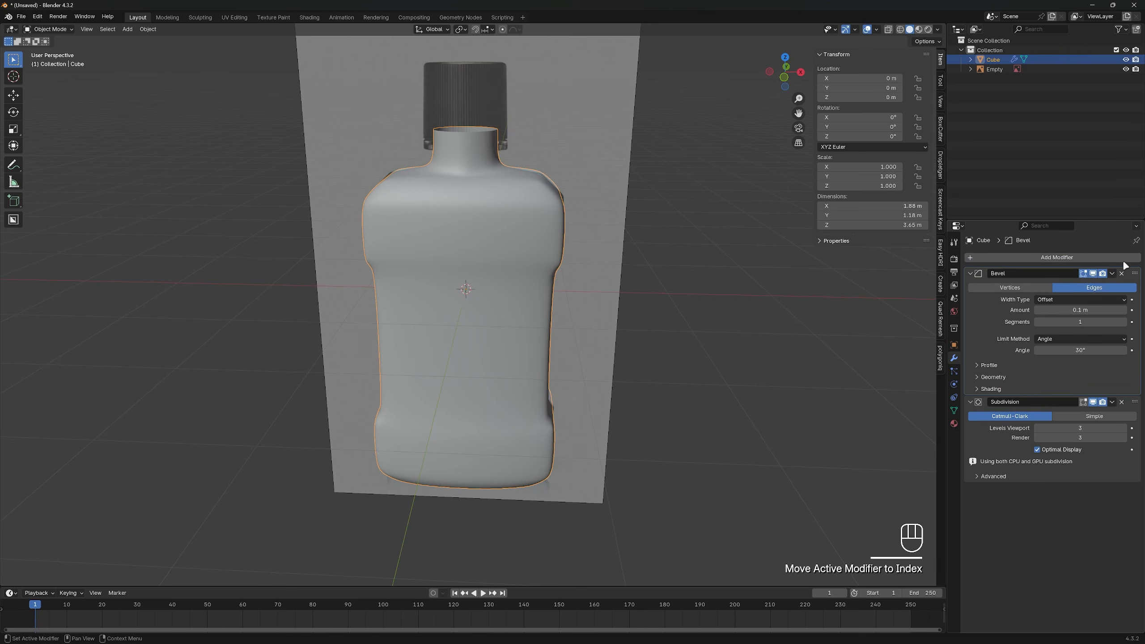
Limit the Bevel modifier by Weight, with 3 segments and an amount of 0.02 m
left_click(1089, 338)
left_click(1075, 370)
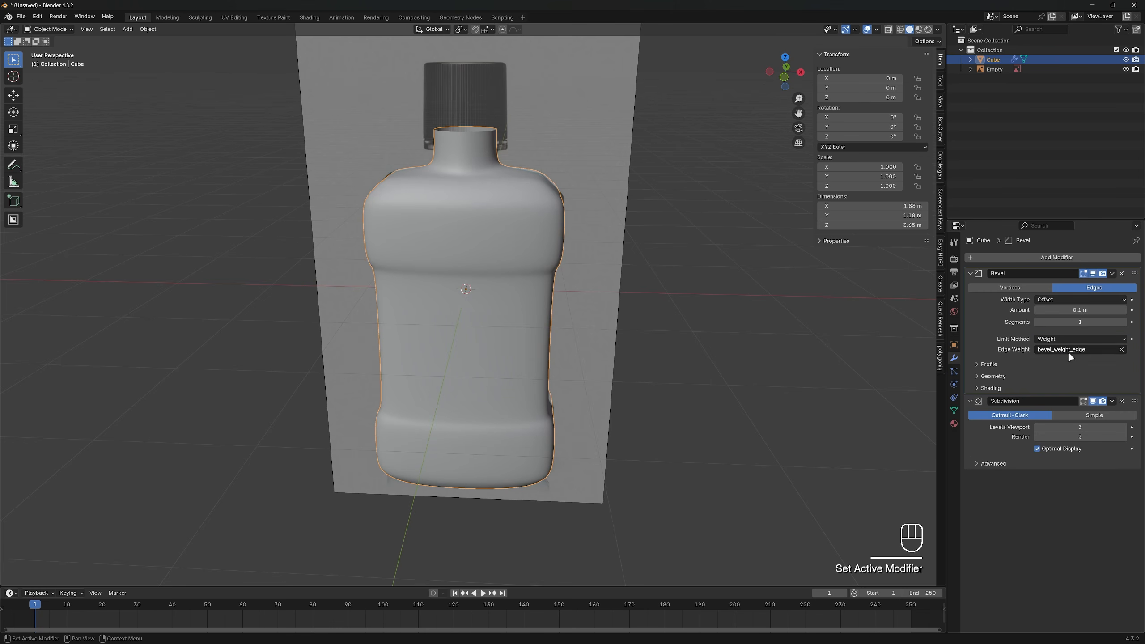
left_click(1080, 322)
type("3")
key("Return")
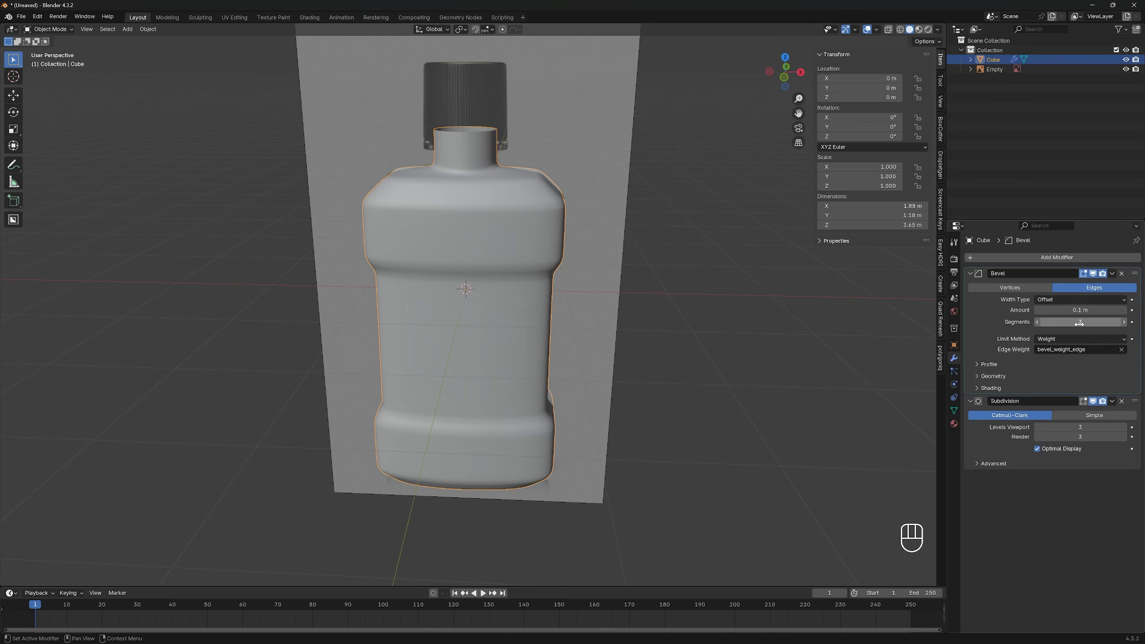
left_click(1081, 312)
key("BackSpace")
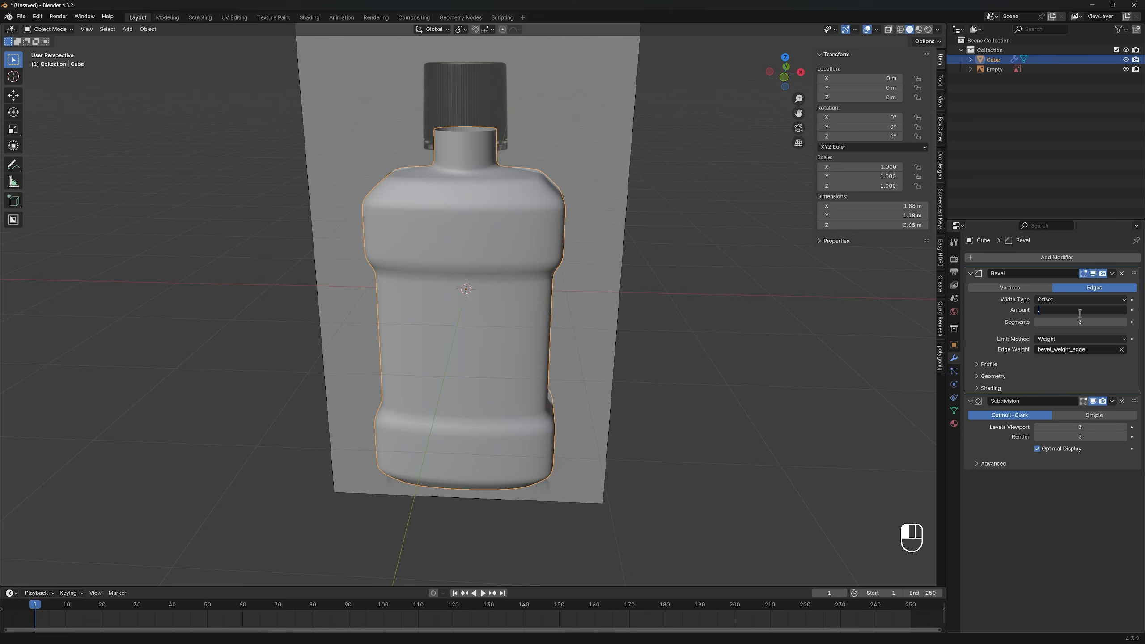
type(".02")
key("Return")
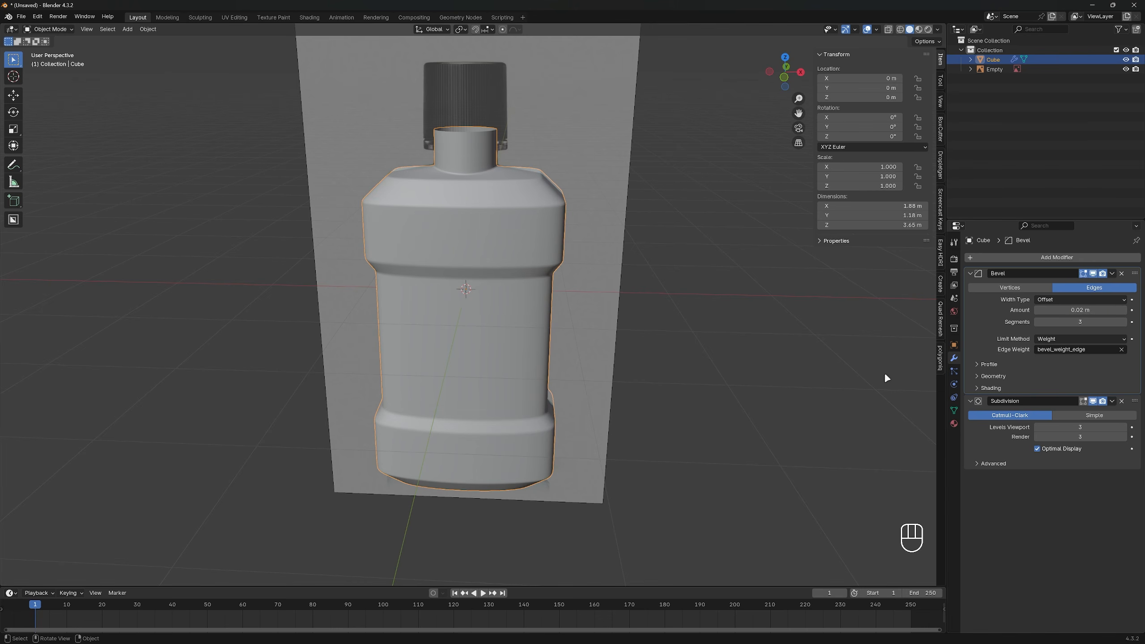
Add a Solidify modifier to the bottle and place it first in the stack, above the Bevel modifier
middle_click_drag(884, 373, 479, 207, "alt")
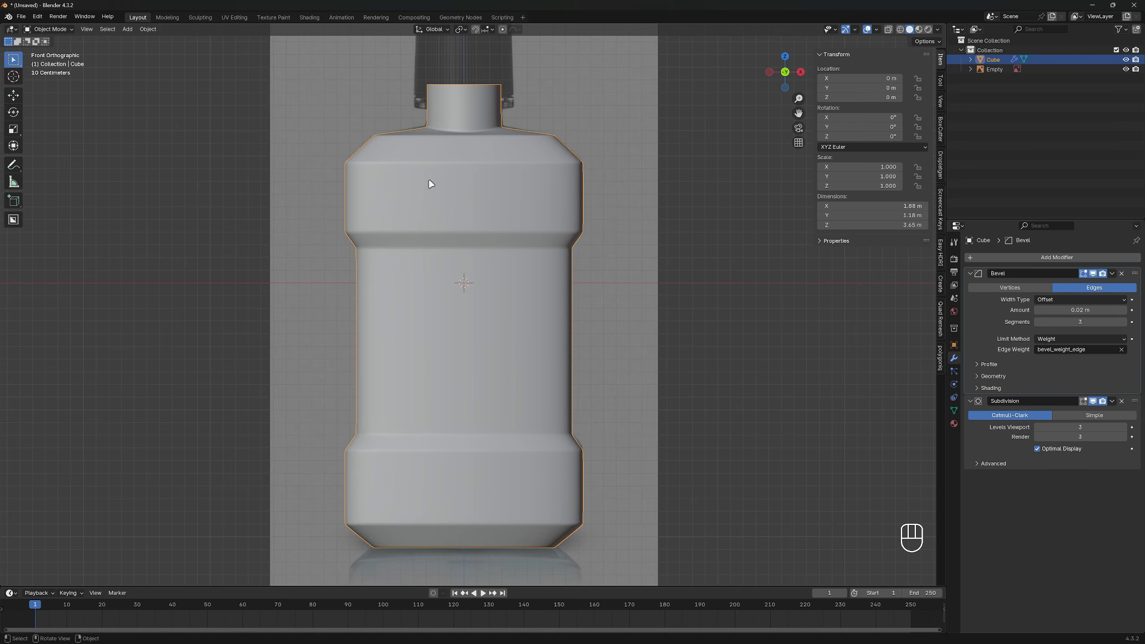
scroll(431, 182, "down", 3)
middle_click_drag(537, 314, 499, 259)
scroll(499, 259, "up", 2)
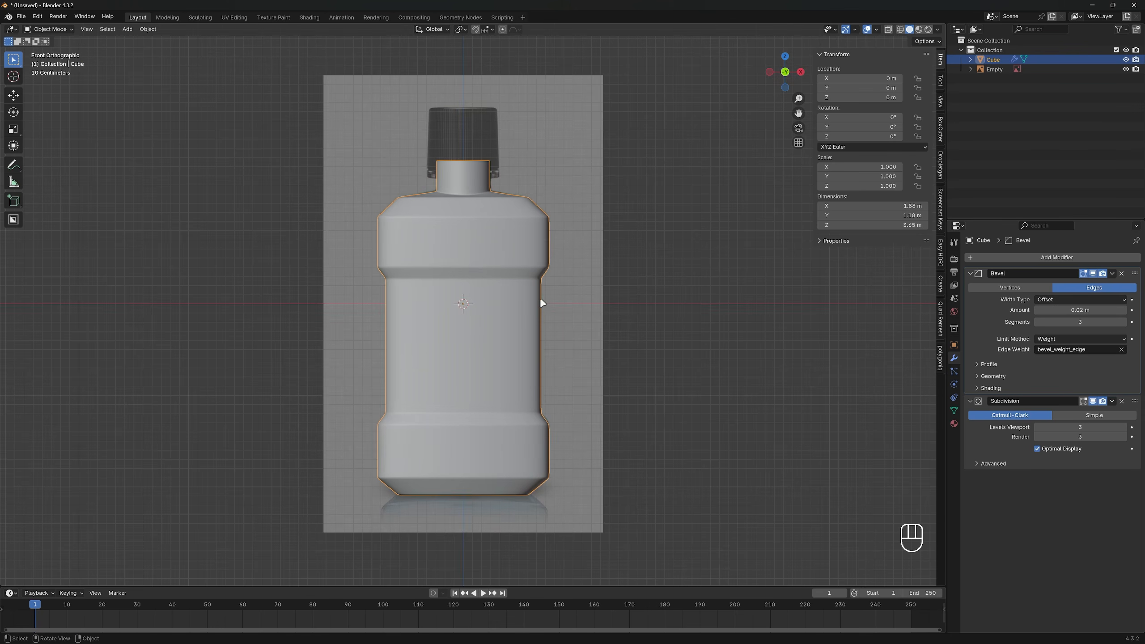
left_click(1017, 260)
mouse_move(1017, 261)
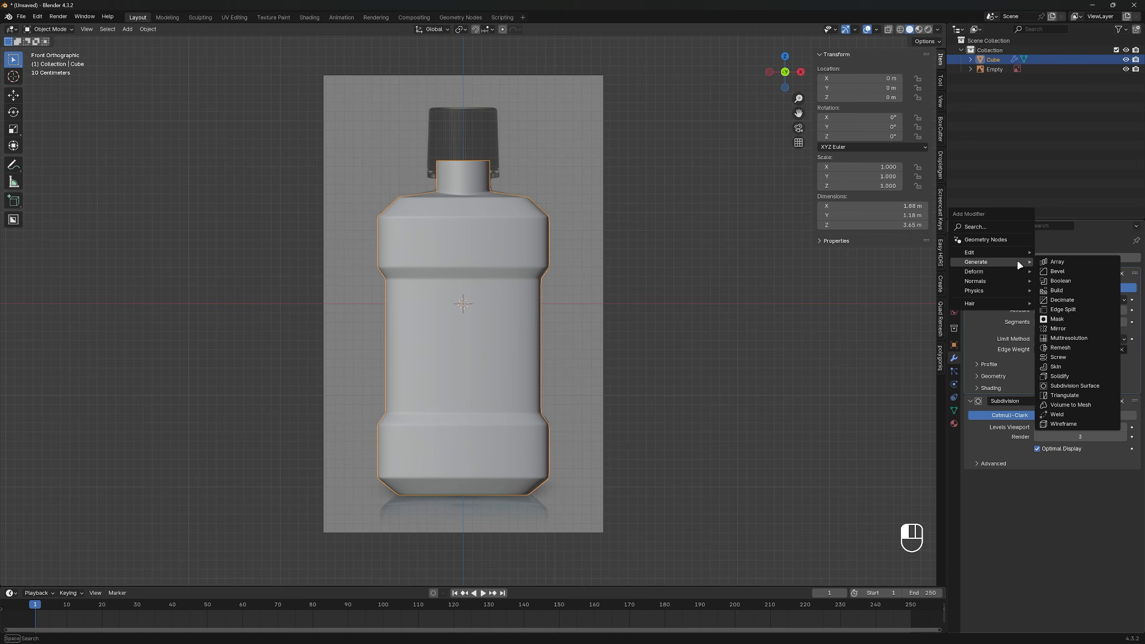
left_click(1058, 375)
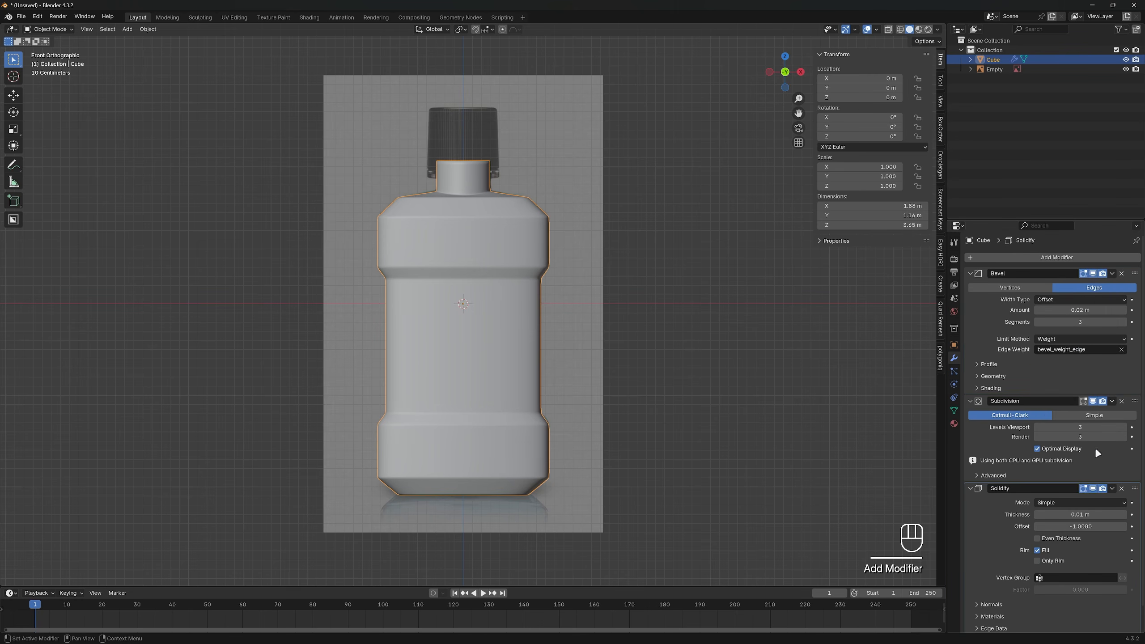
left_click_drag(1134, 491, 1134, 273)
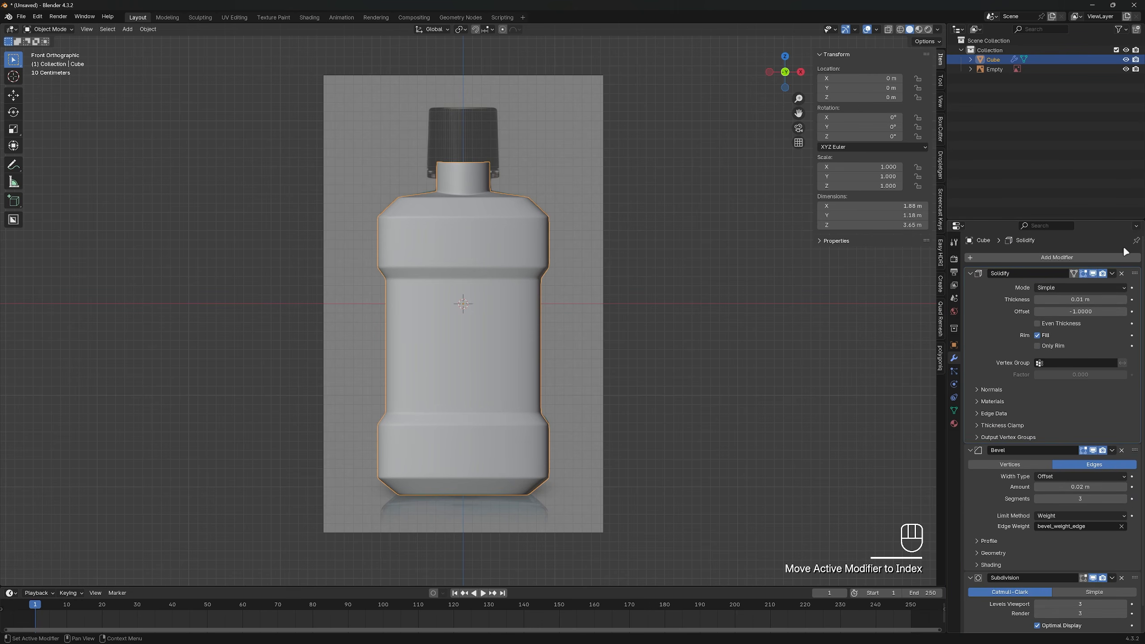
Show the bottle in X-ray and set the Solidify thickness to 0.04 m to match the reference's wall
scroll(529, 231, "up", 3)
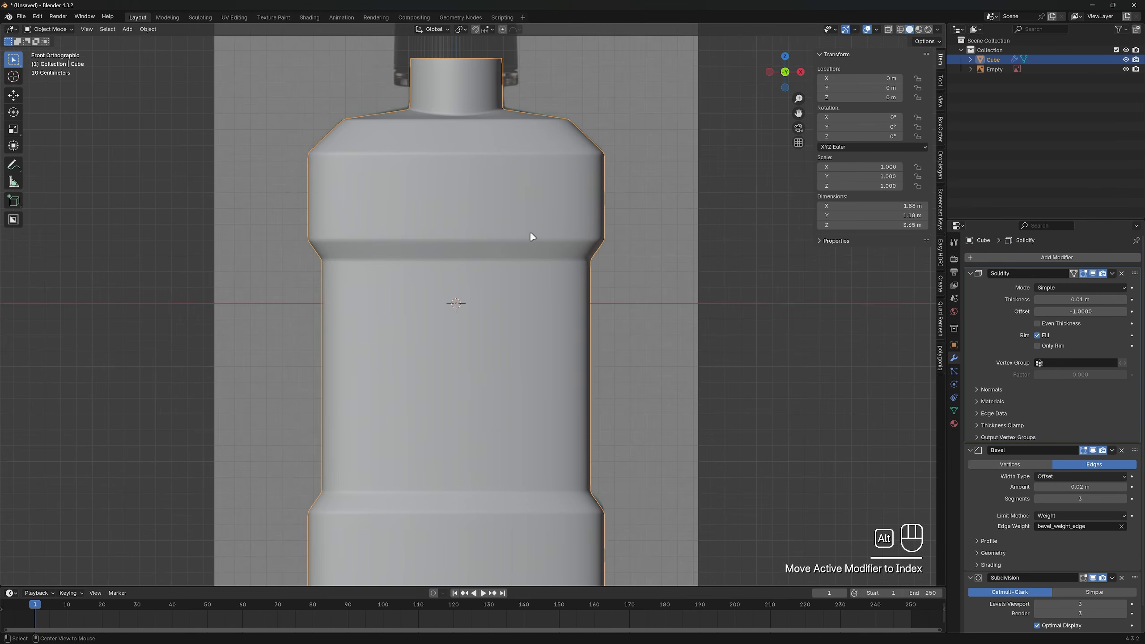
key("alt+z")
middle_click_drag(503, 161, 512, 293, "shift")
scroll(512, 293, "up", 3)
middle_click_drag(508, 230, 522, 320, "shift")
scroll(523, 320, "up", 1)
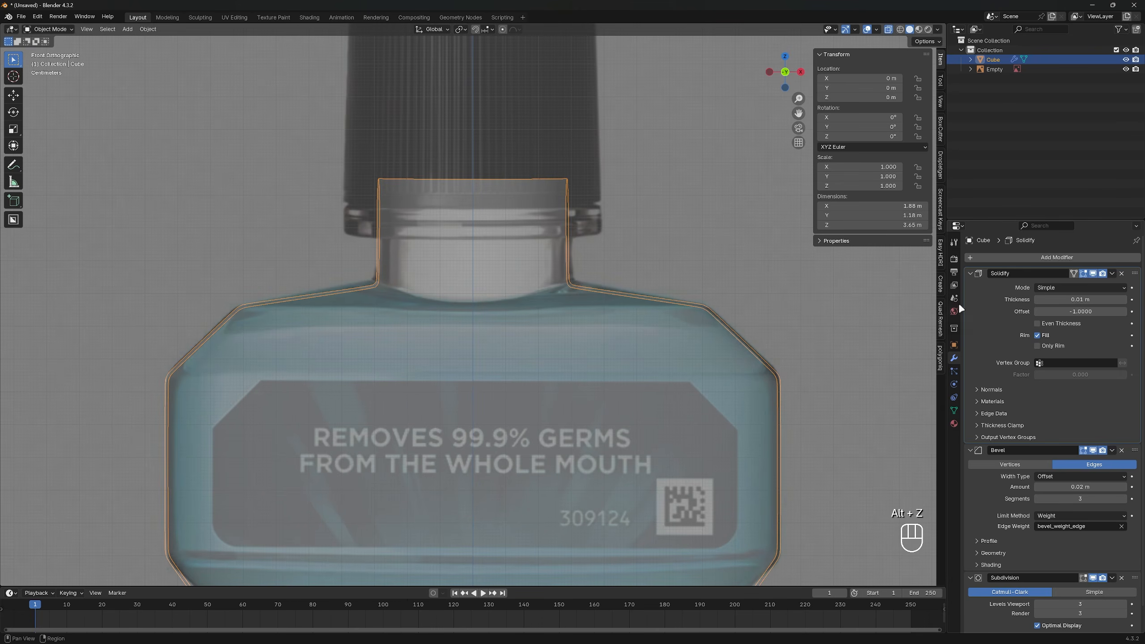
left_click_drag(1080, 300, 1113, 301, "shift")
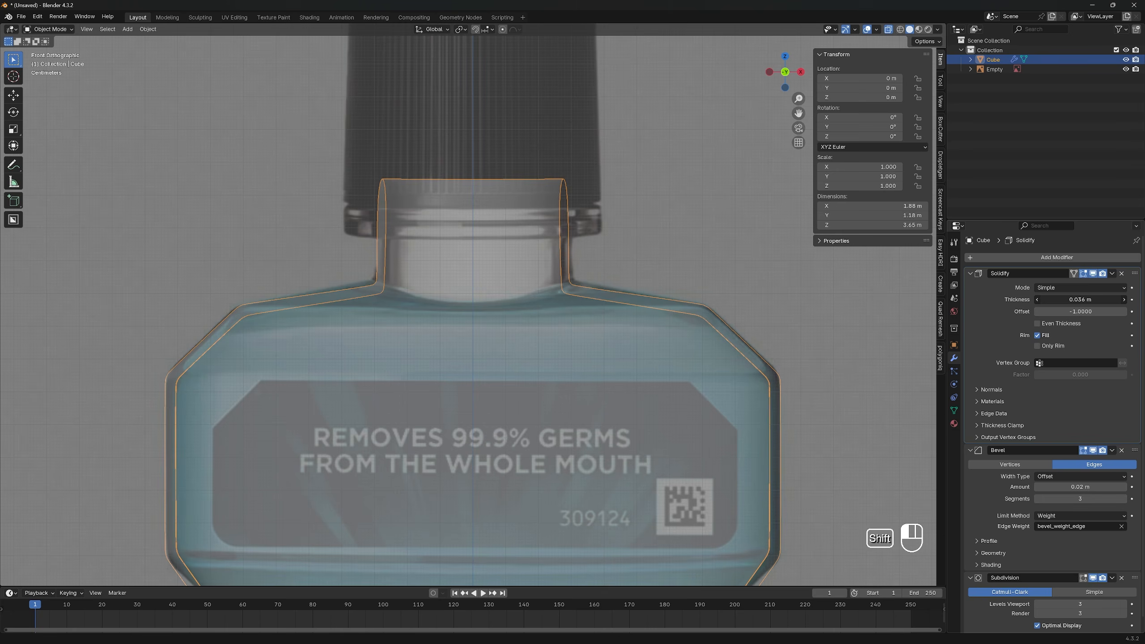
left_click(1073, 300)
left_click(1073, 300)
key("BackSpace")
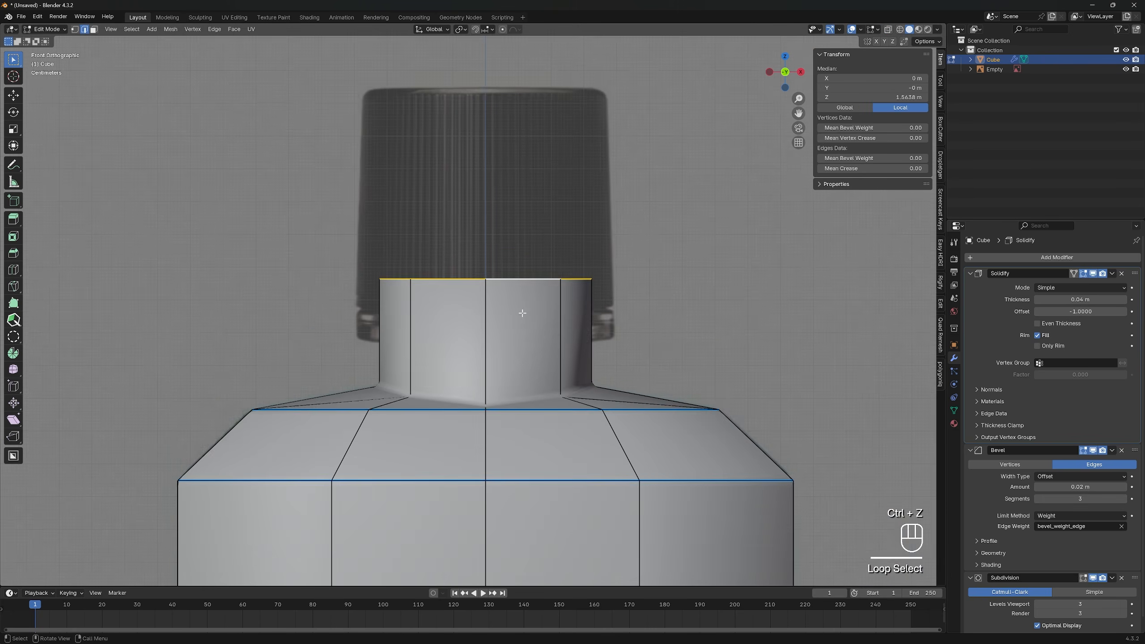
Set the mean bevel weight of the edge loop around the neck's rim to 1.00 and return to Object Mode
key("ctrl+z")
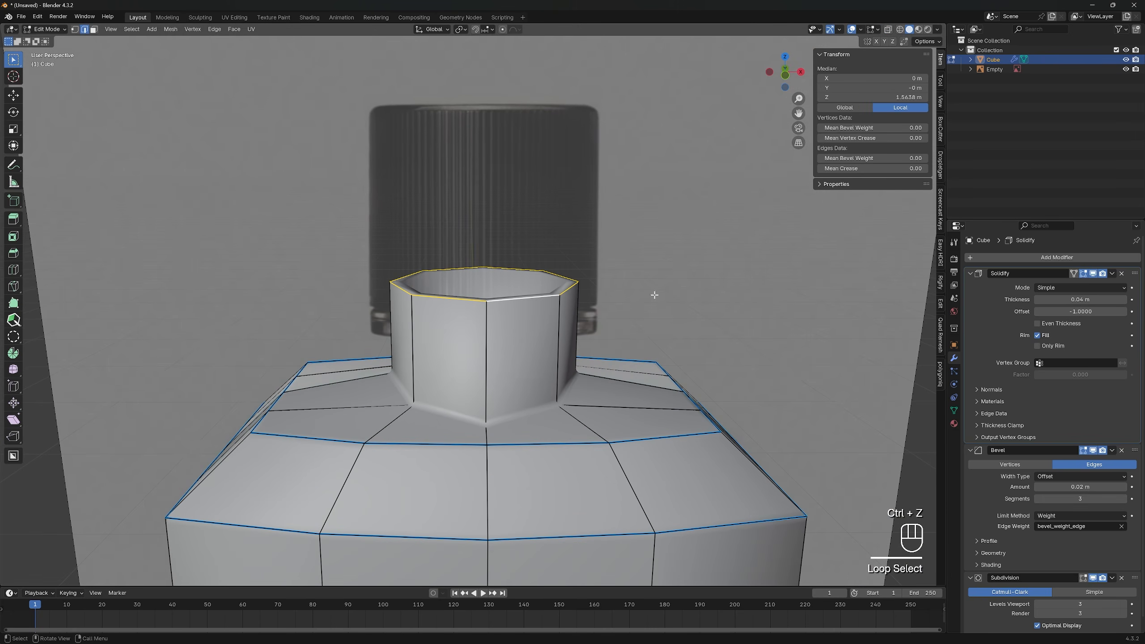
left_click_drag(856, 157, 897, 158)
middle_click_drag(460, 259, 451, 286)
scroll(469, 289, "up", 5)
scroll(656, 310, "down", 3)
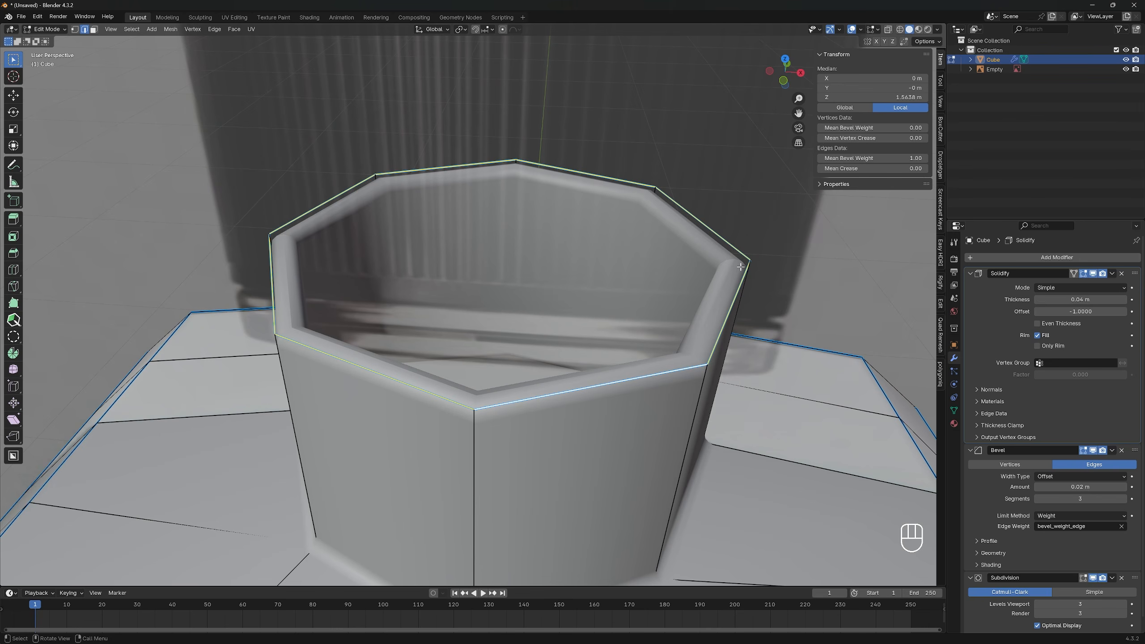
key("Tab")
middle_click_drag(656, 309, 712, 303)
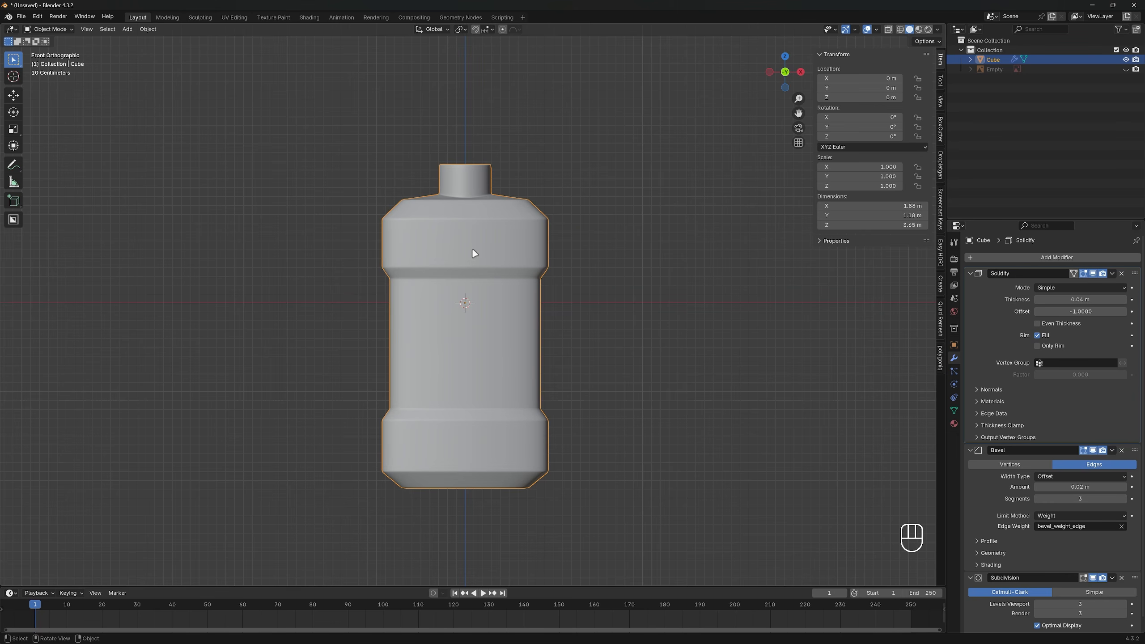
Duplicate the bottle in place, storing the copy in a new collection named Backup that is excluded from the view layer
key("shift+d")
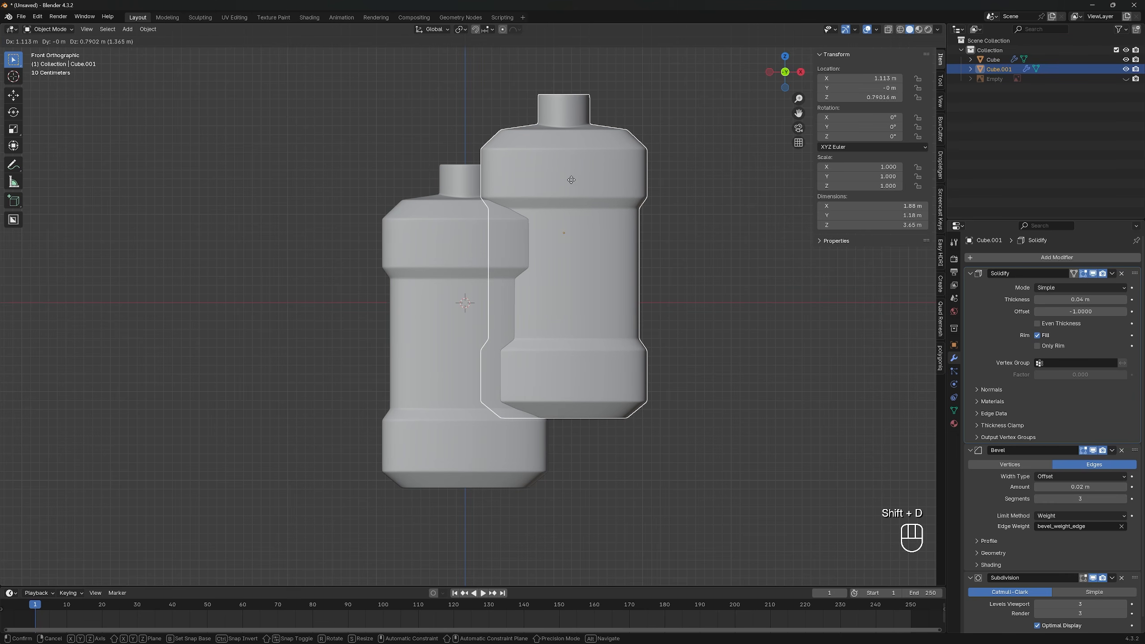
right_click(571, 179)
key("m")
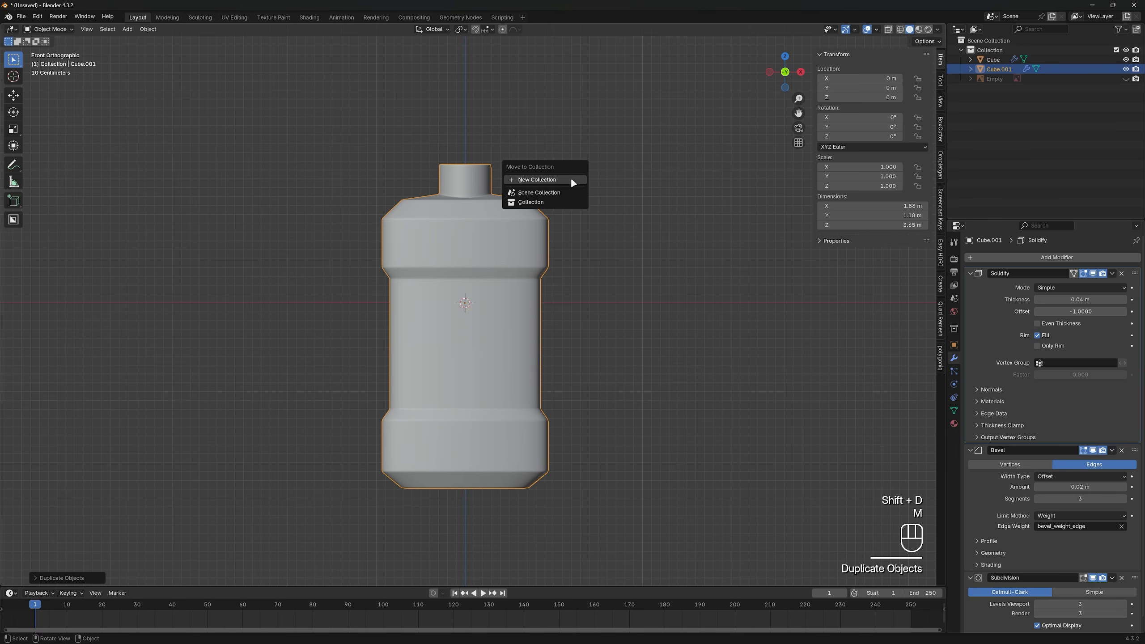
left_click(570, 181)
type("Backup")
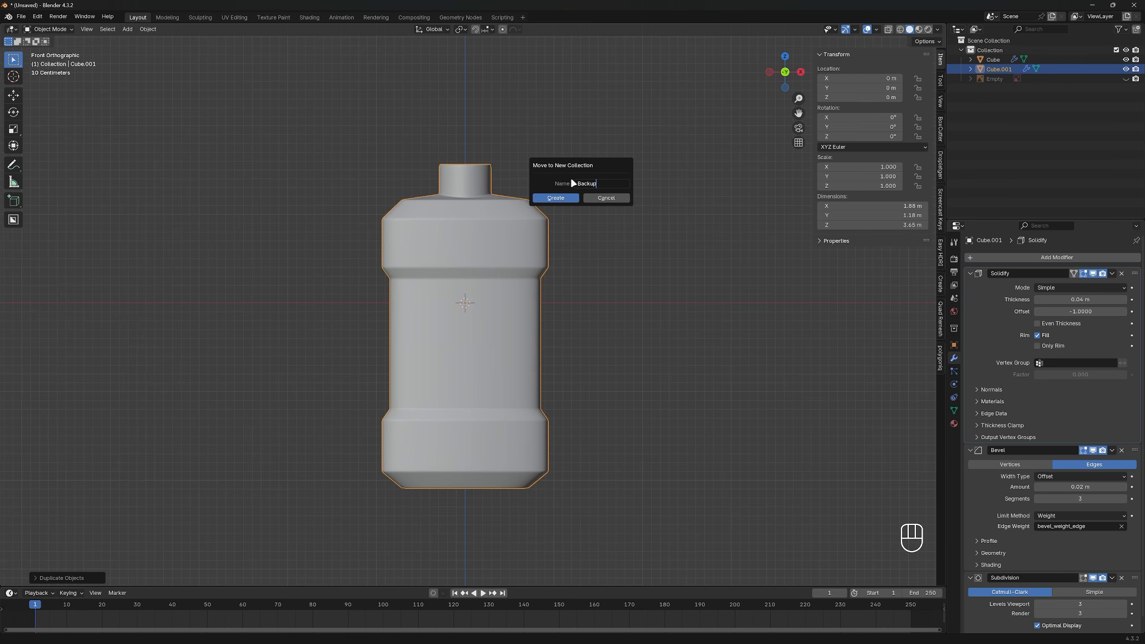
key("Return")
key("Return")
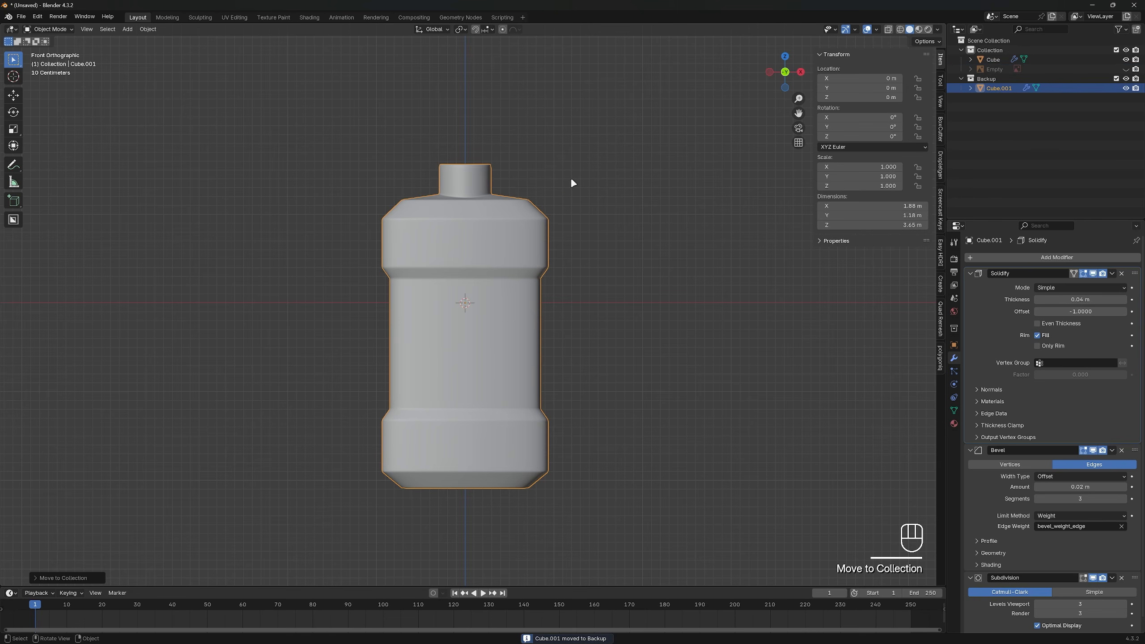
left_click(959, 78)
left_click(1116, 78)
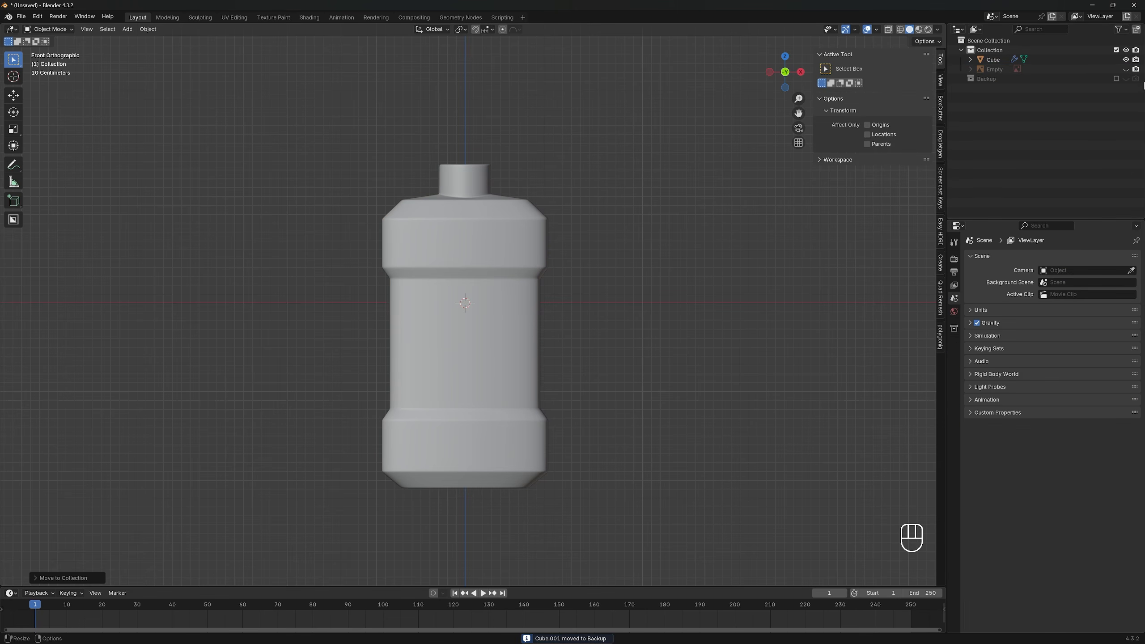
Select the original bottle and apply its Solidify modifier
scroll(481, 282, "up", 2)
left_click(489, 239)
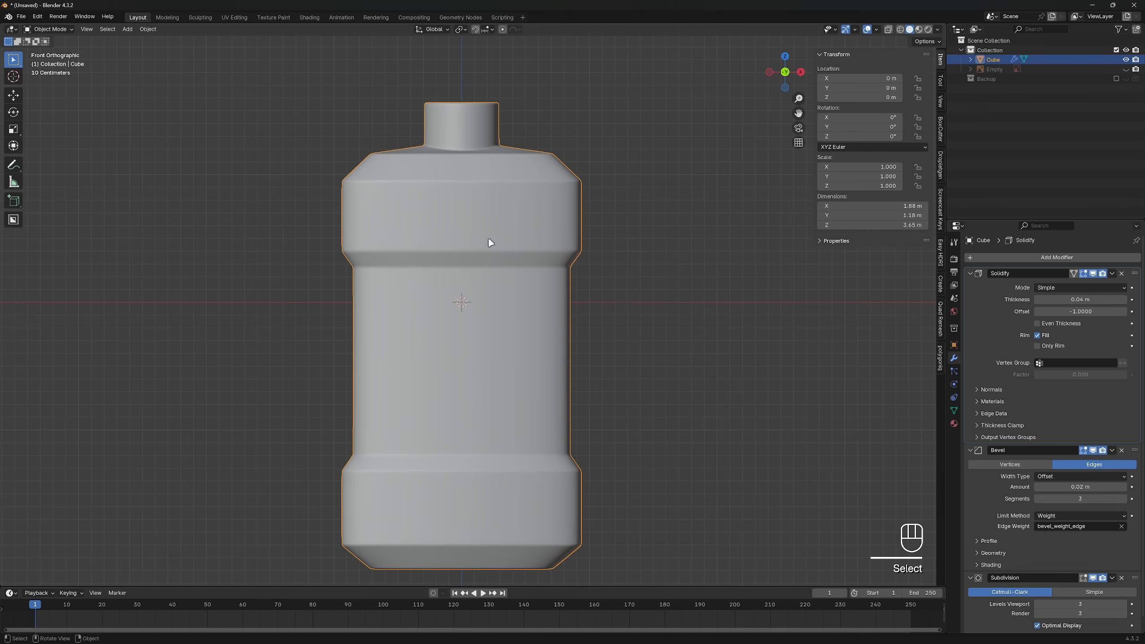
left_click(1111, 273)
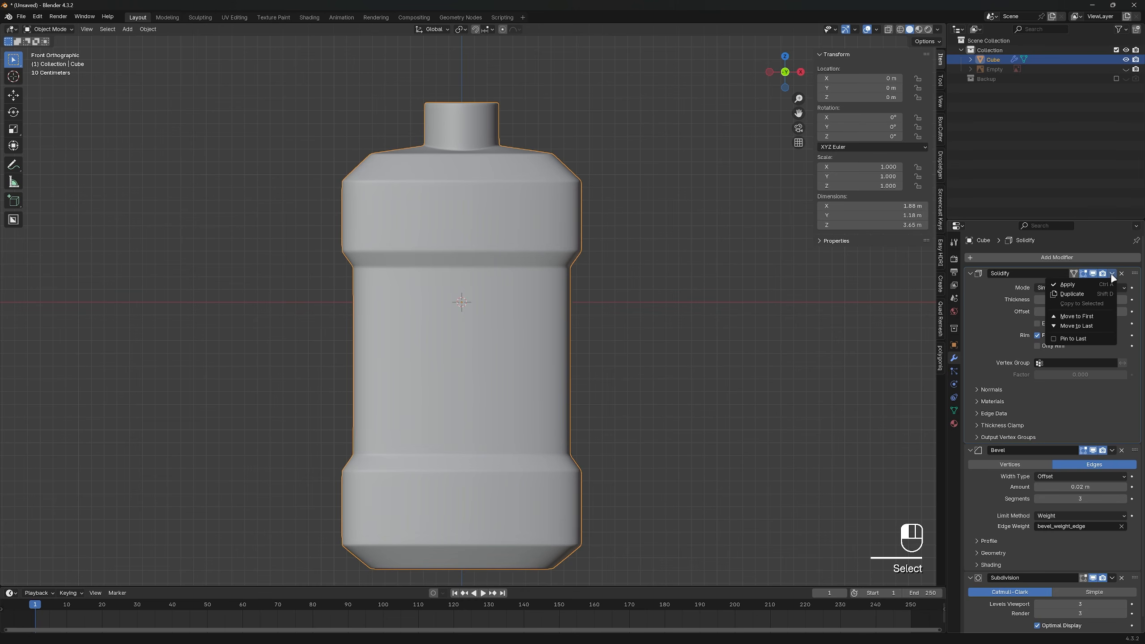
left_click(1107, 285)
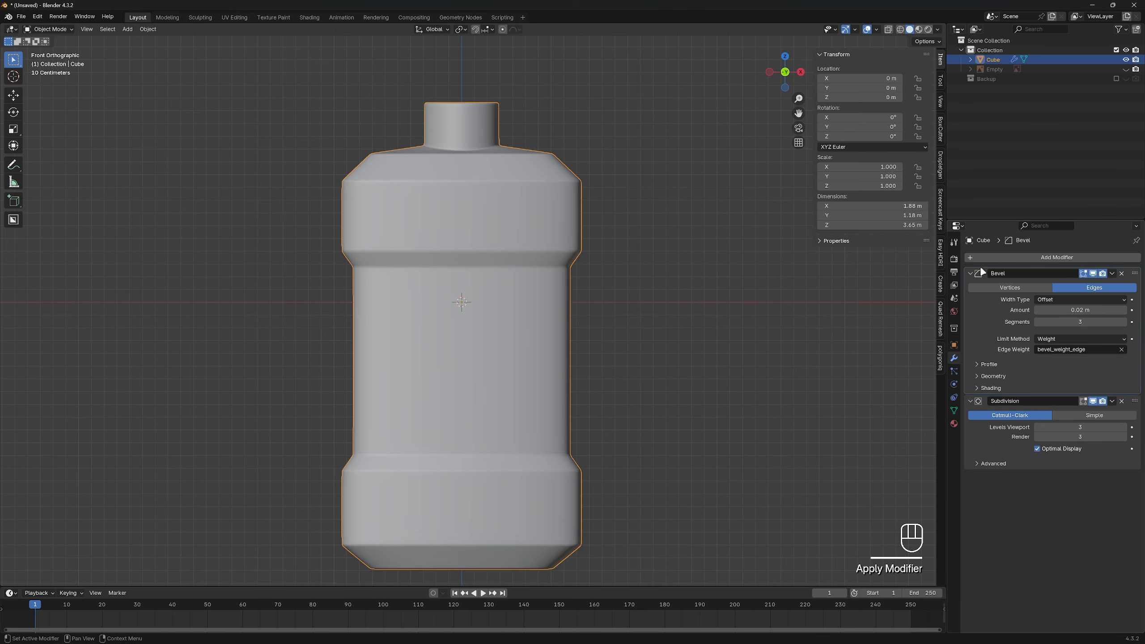
Select the bottle's outer shell faces from all sides in Edit Mode and hide them, leaving only the inner wall
key("Tab")
key("3")
left_click_drag(291, 138, 647, 510)
middle_click_drag(653, 325, 519, 289, "alt")
left_click_drag(347, 133, 585, 492, "shift")
middle_click_drag(540, 316, 406, 271, "alt")
left_click_drag(396, 140, 712, 534, "shift")
middle_click_drag(622, 401, 664, 396, "alt")
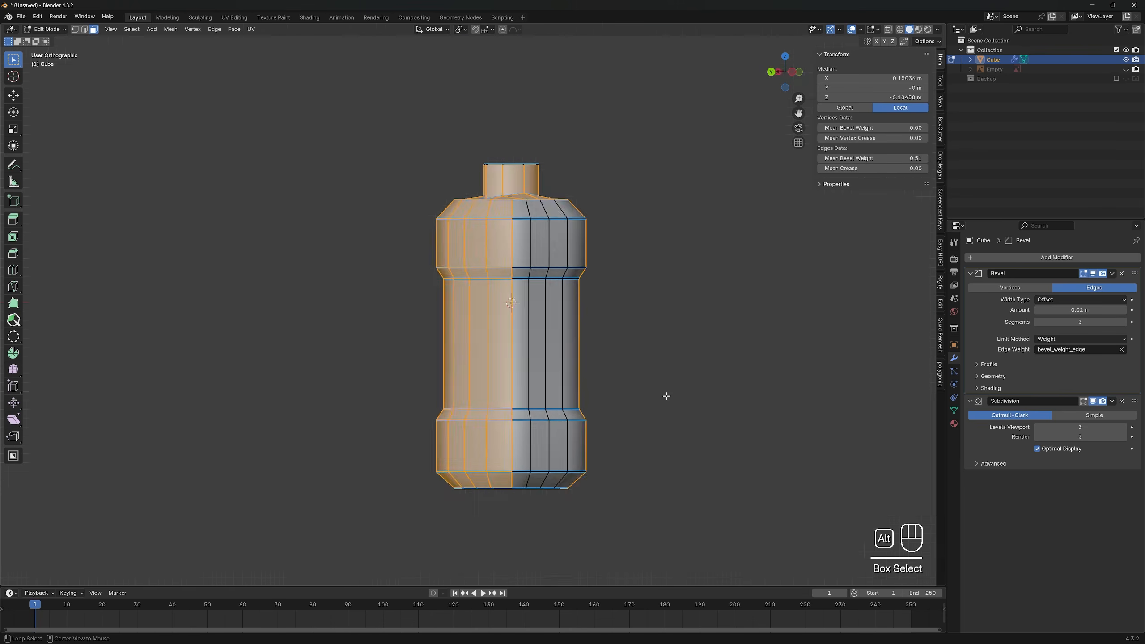
left_click_drag(405, 140, 668, 514, "shift")
middle_click_drag(667, 514, 667, 545, "alt")
left_click_drag(424, 238, 635, 505, "shift")
middle_click_drag(622, 478, 485, 319, "alt")
key("h")
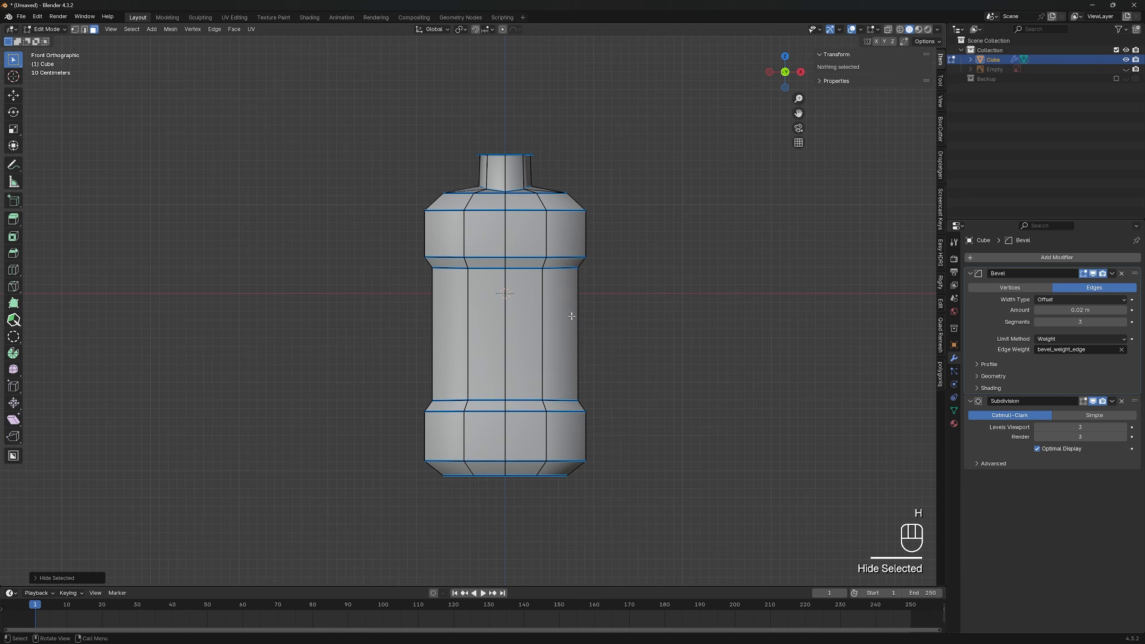
Select all inner-wall faces below the neck in X-ray, duplicate them in place and separate the copy into its own object
scroll(572, 316, "up", 1)
key("alt+z")
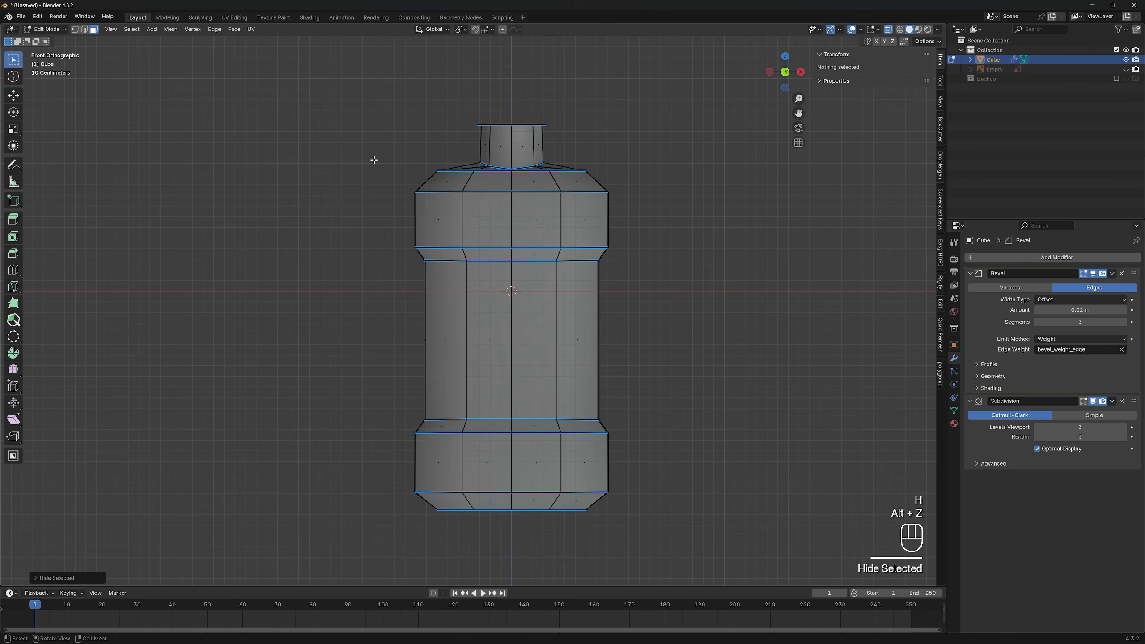
left_click_drag(375, 159, 726, 528)
middle_click_drag(638, 319, 557, 354)
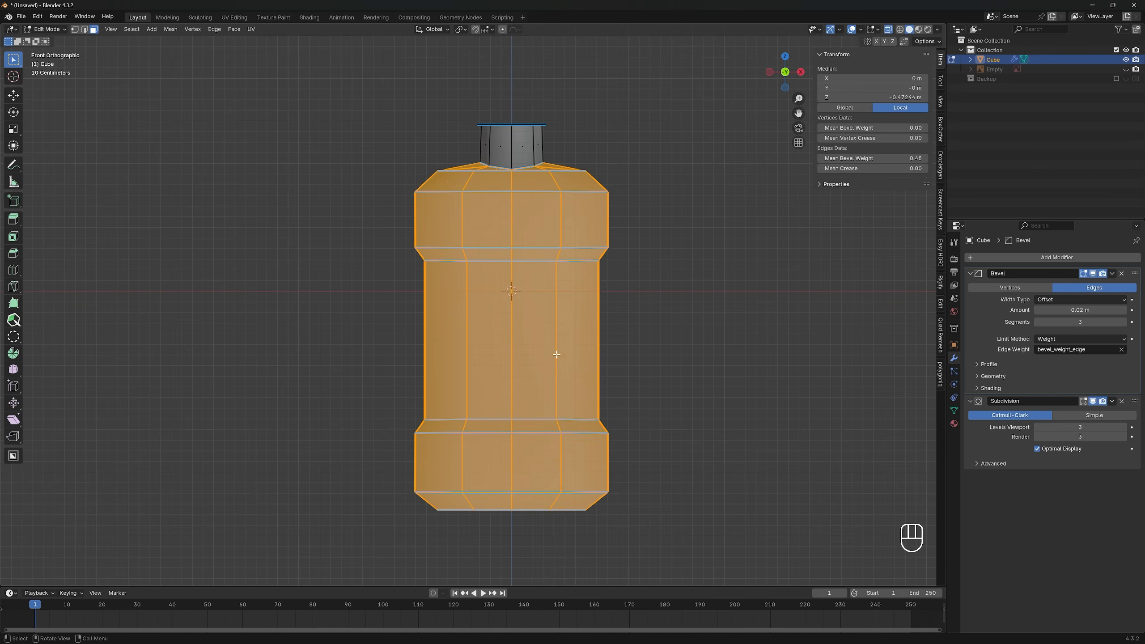
key("shift+d")
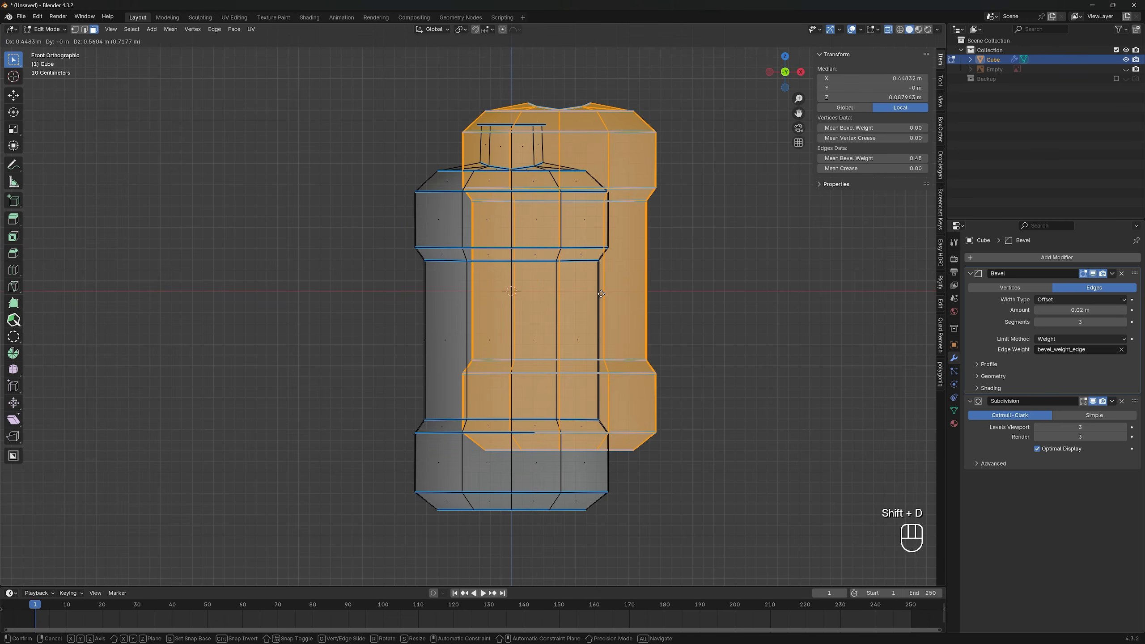
right_click(602, 293)
key("p")
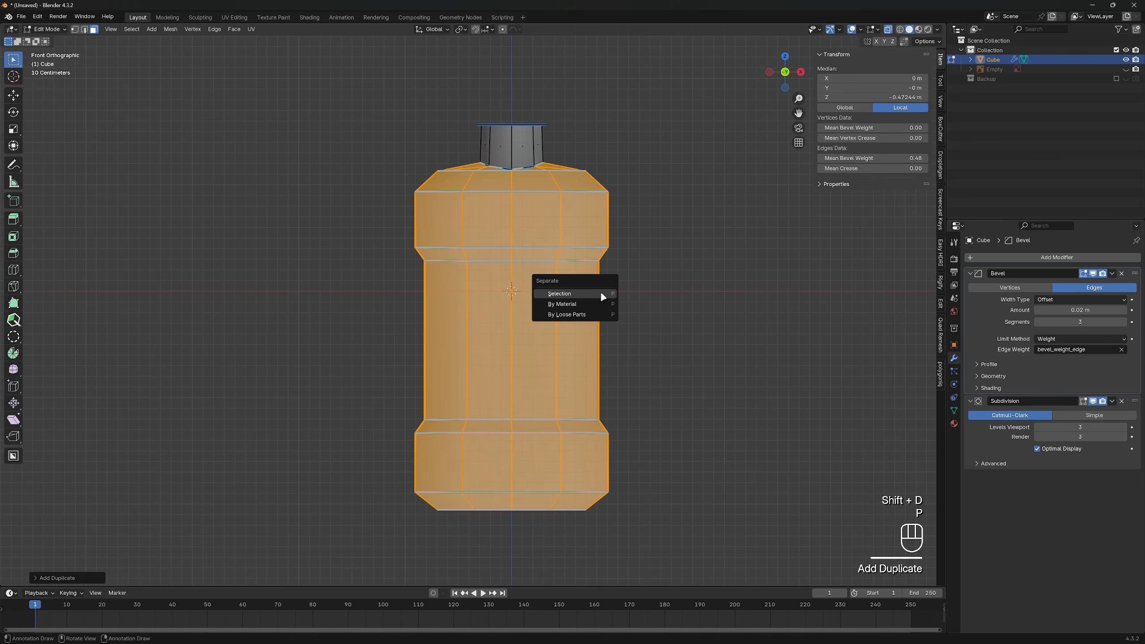
left_click(601, 294)
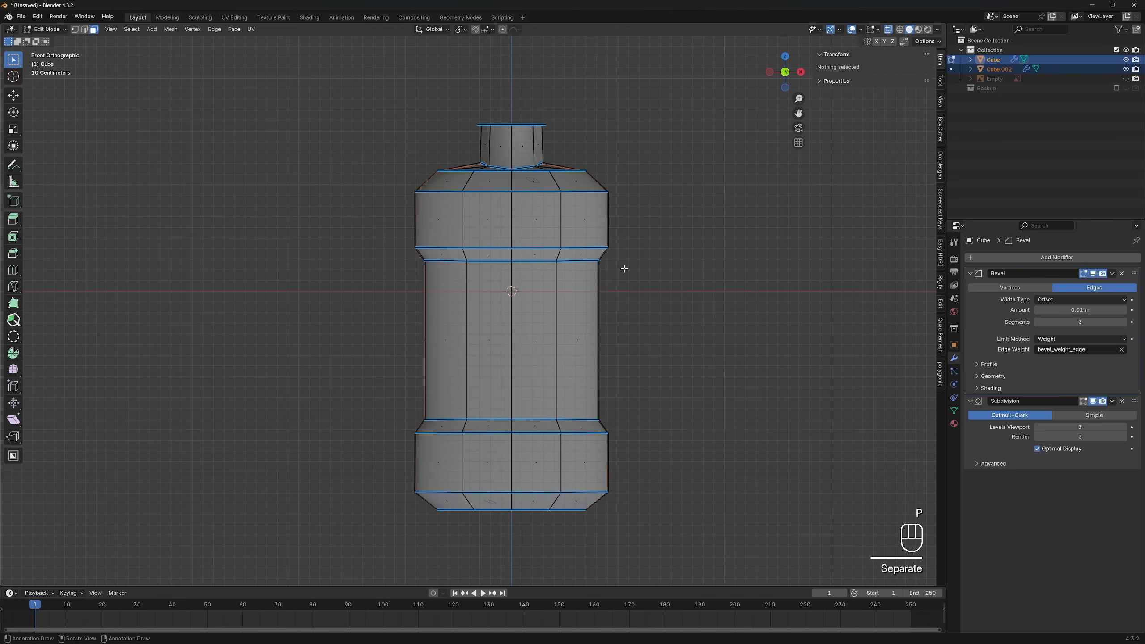
Rename the separated inner object to Liquid and the original object to Bottle
key("Tab")
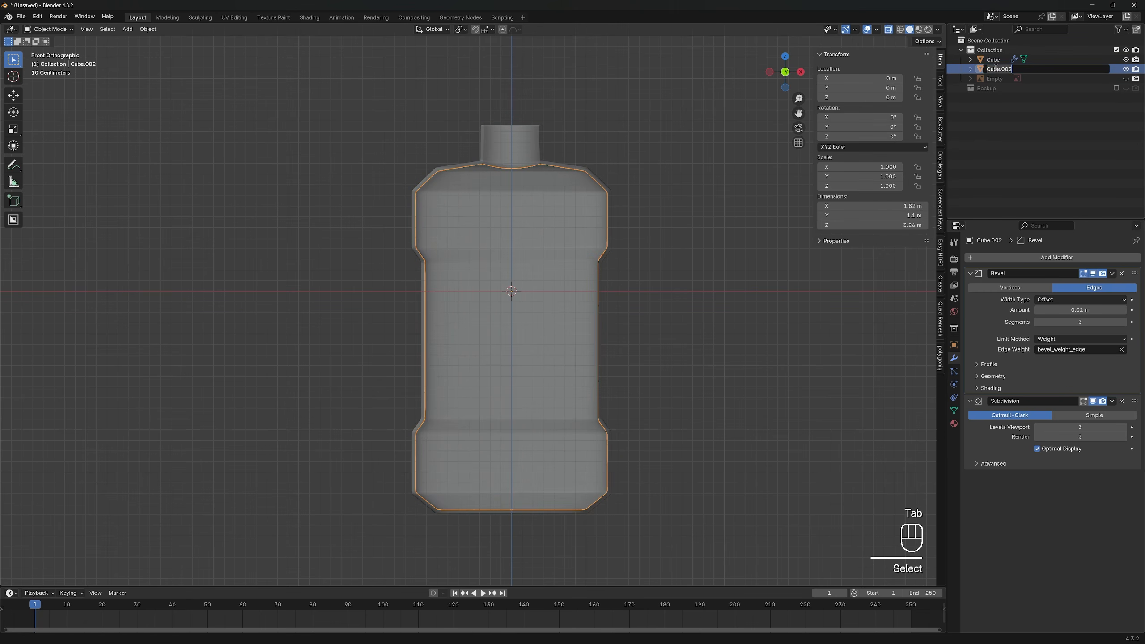
double_click(1000, 69)
type("Liquid")
key("Return")
double_click(999, 60)
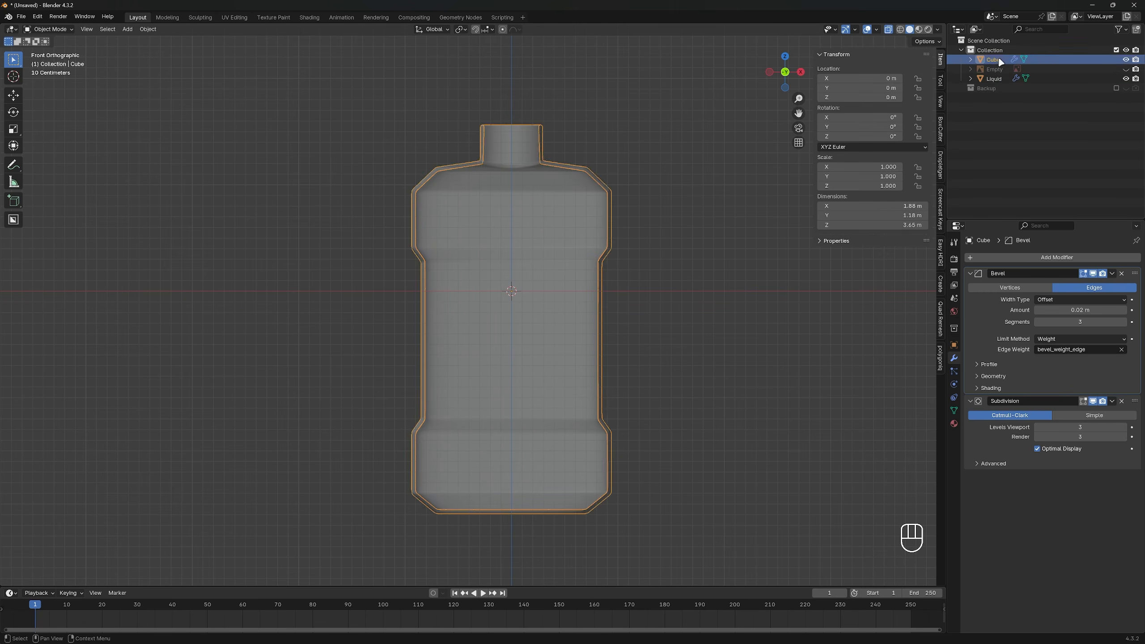
type("Bto")
key("BackSpace")
key("BackSpace")
type("ottle")
key("Return")
Hide the Bottle and open the Liquid mesh in Edit Mode with X-ray off, facing its open upper end
left_click(1125, 59)
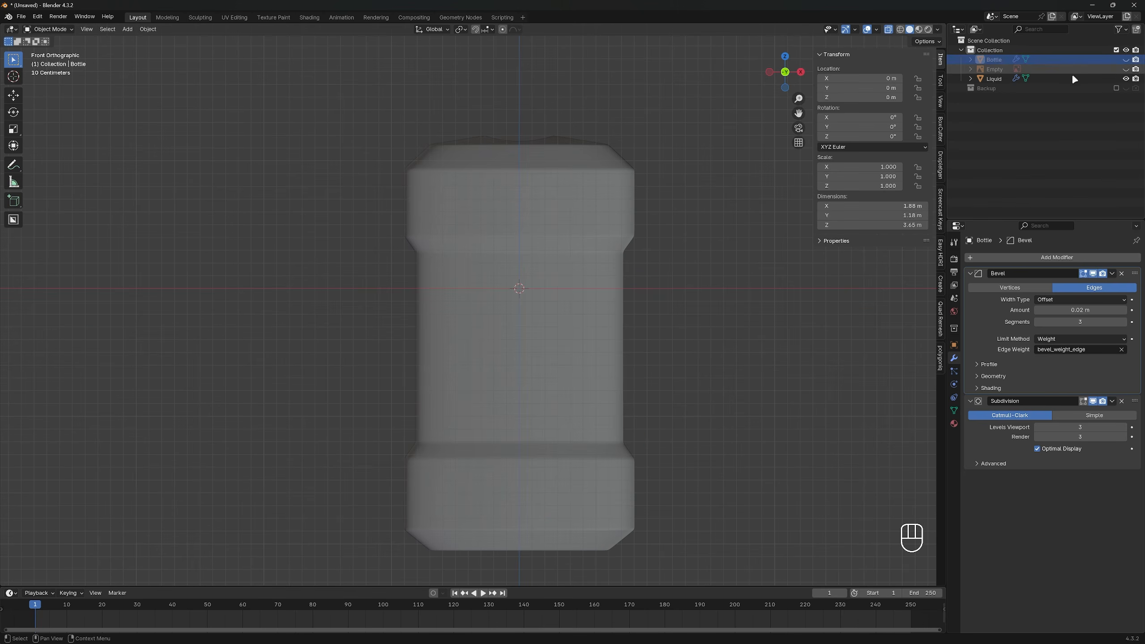
left_click(1013, 78)
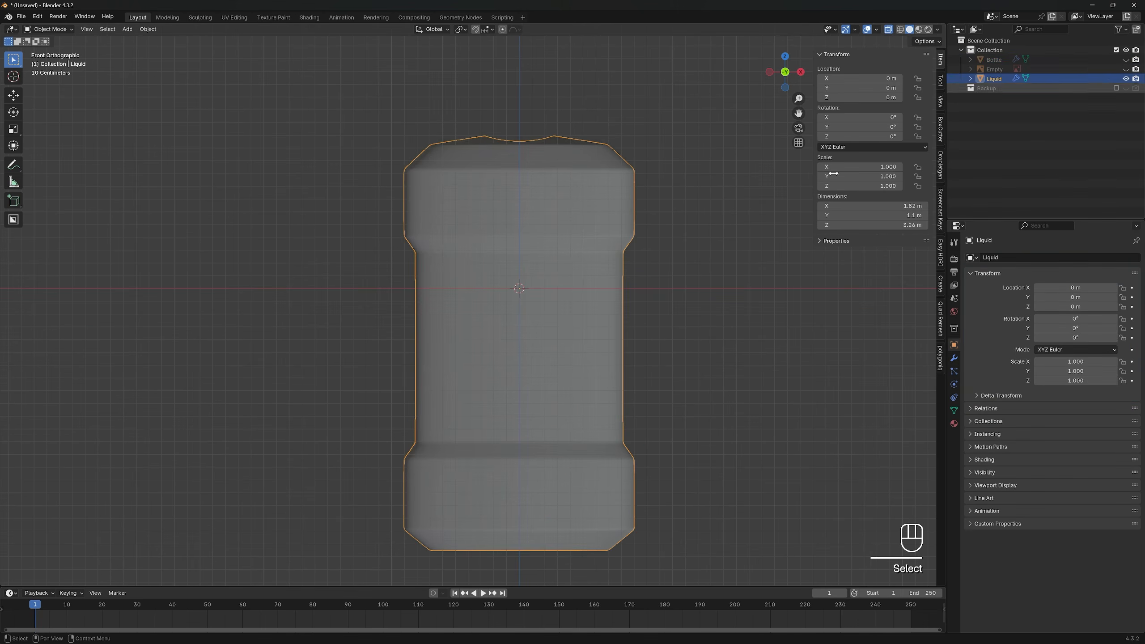
middle_click_drag(628, 225, 555, 307, "shift")
key("alt+z")
scroll(564, 299, "up", 2)
key("Tab")
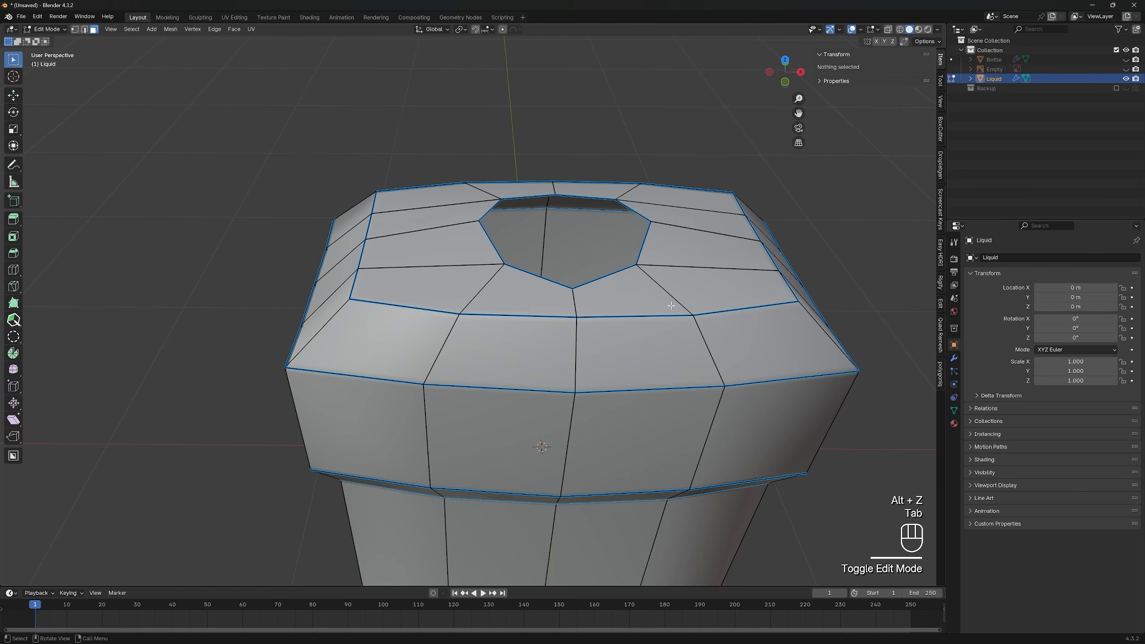
Close the Liquid's open neck hole with a Grid Fill using span 2 and offset 1
left_click(622, 273, "alt")
key("2")
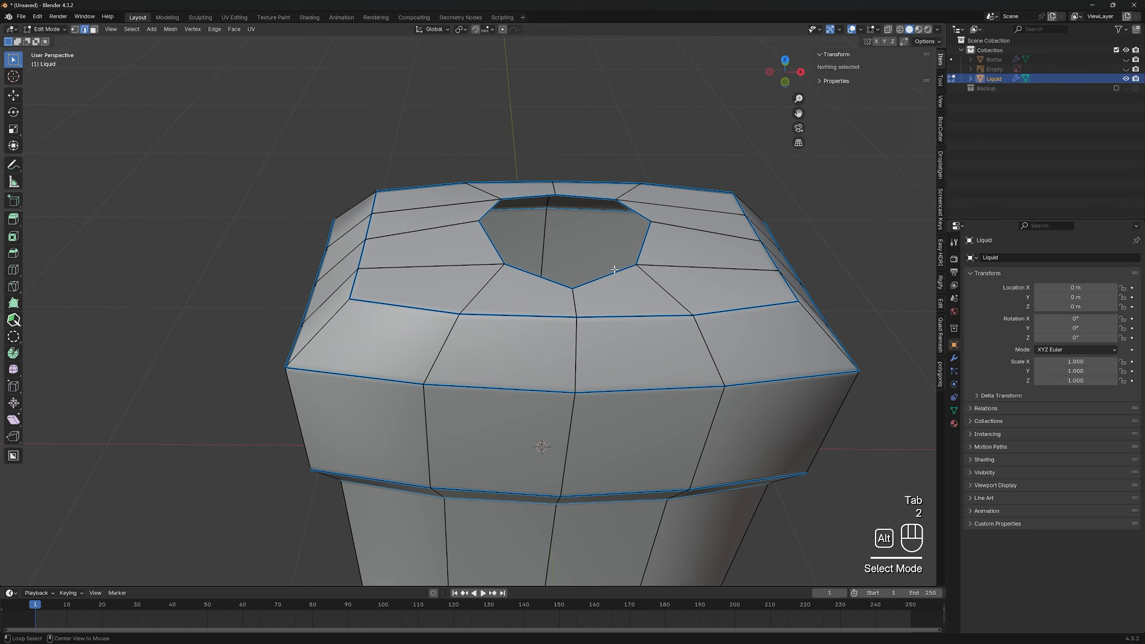
left_click(615, 269, "alt")
key("ctrl+f")
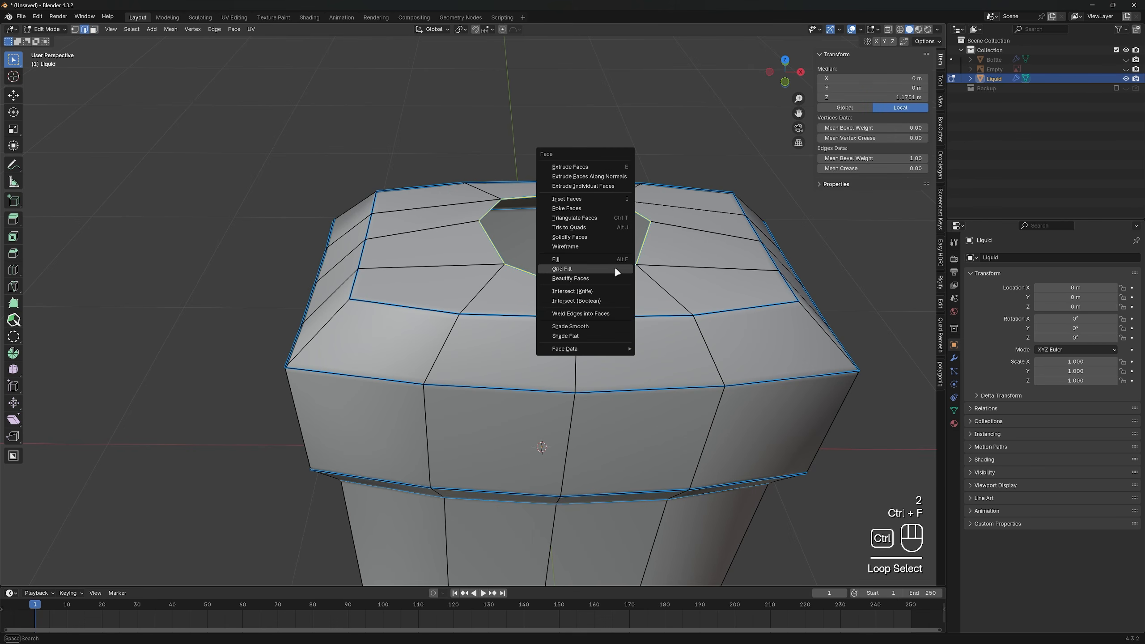
left_click(615, 269)
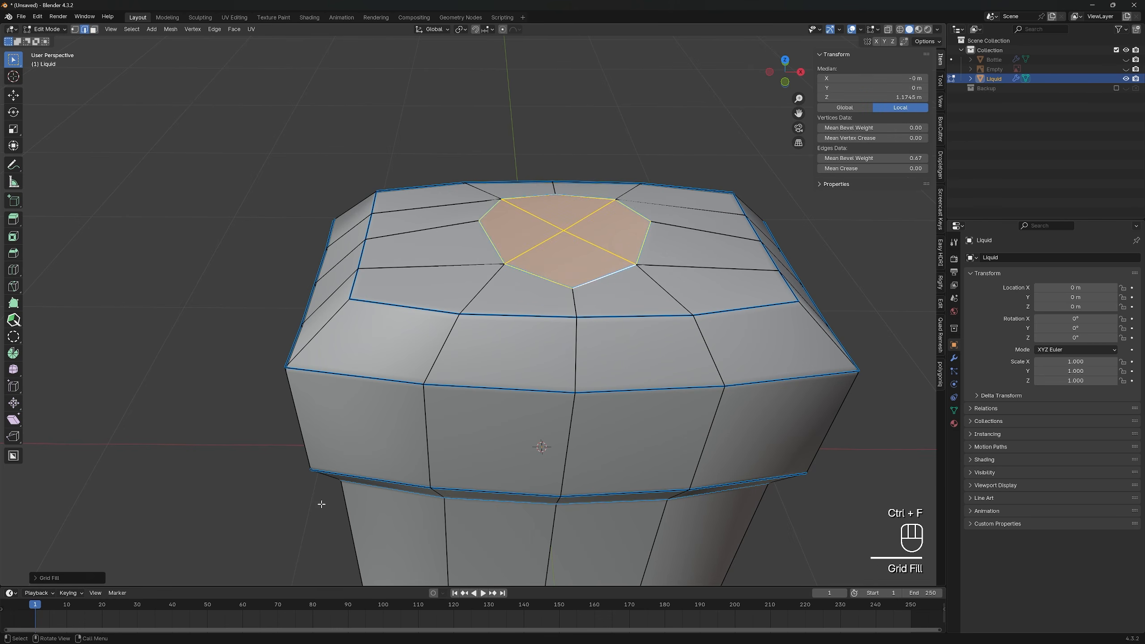
left_click(33, 578)
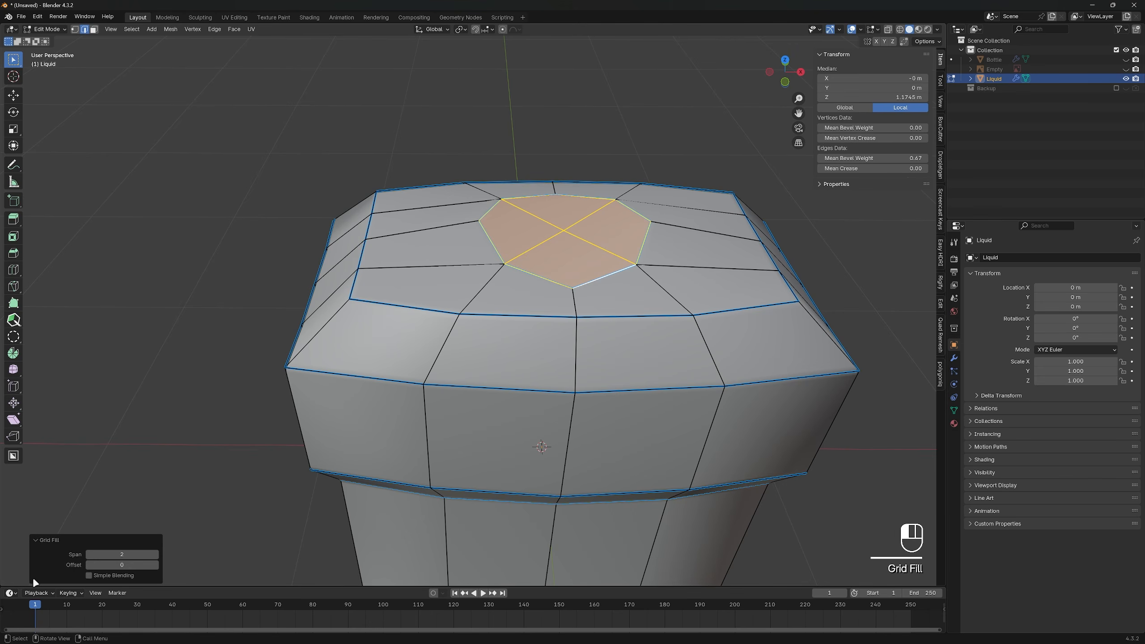
left_click(156, 565)
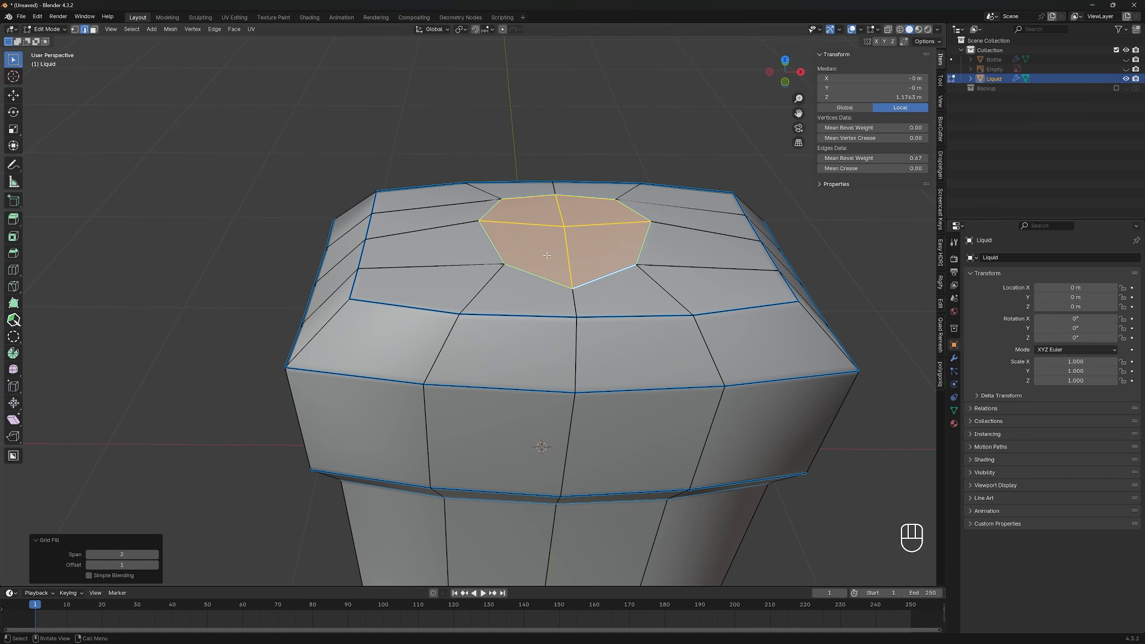
key("Tab")
Turn off Edit Mode display of the Bottle's Bevel and Subdivision modifiers and hide the Liquid object
middle_click_drag(546, 254, 558, 355, "alt")
scroll(561, 359, "down", 2)
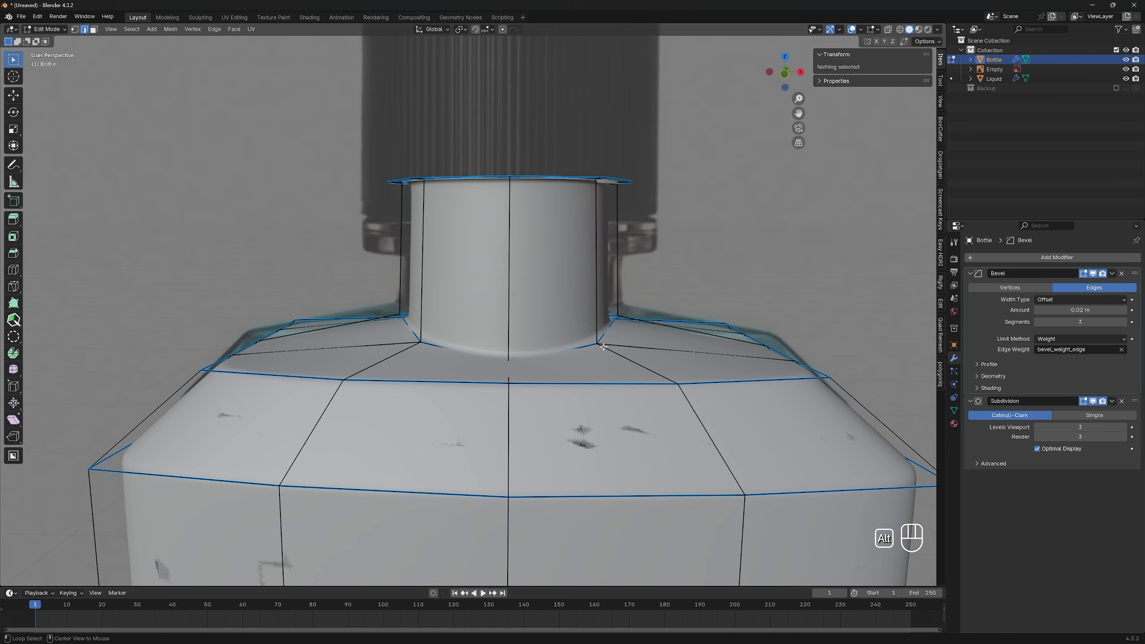
left_click(1083, 274)
middle_click_drag(640, 316, 589, 308)
left_click(1126, 78)
Scale the inner edge loop at the base of the Bottle's neck to about 0.959 in X and Y, locking Z
left_click(586, 387, "alt")
scroll(547, 343, "up", 1)
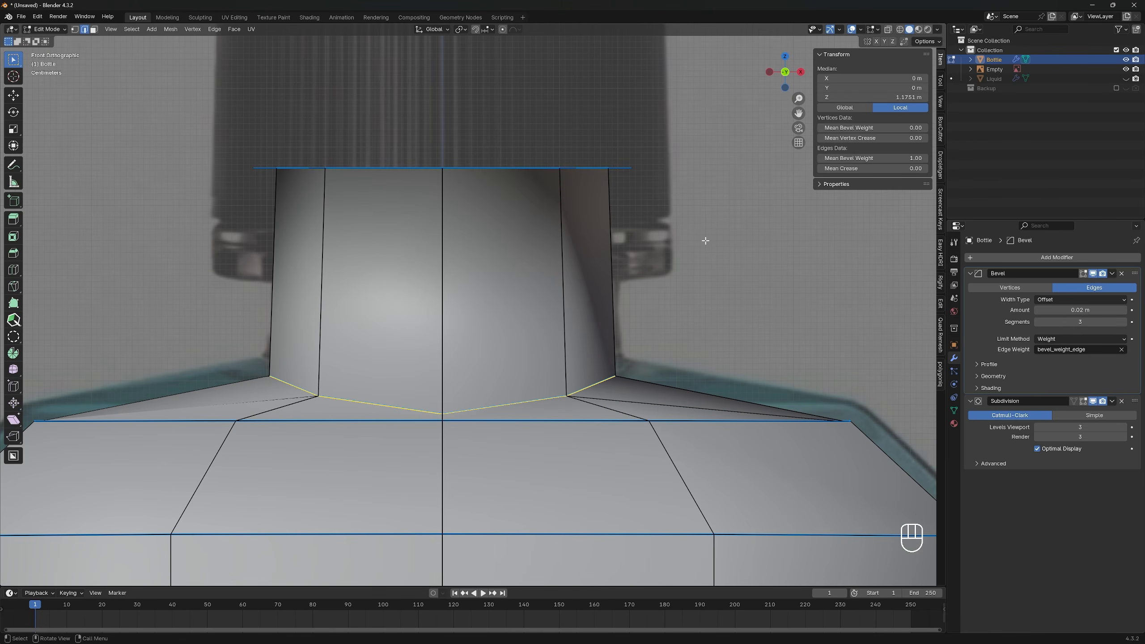
key("s")
key("shift+z")
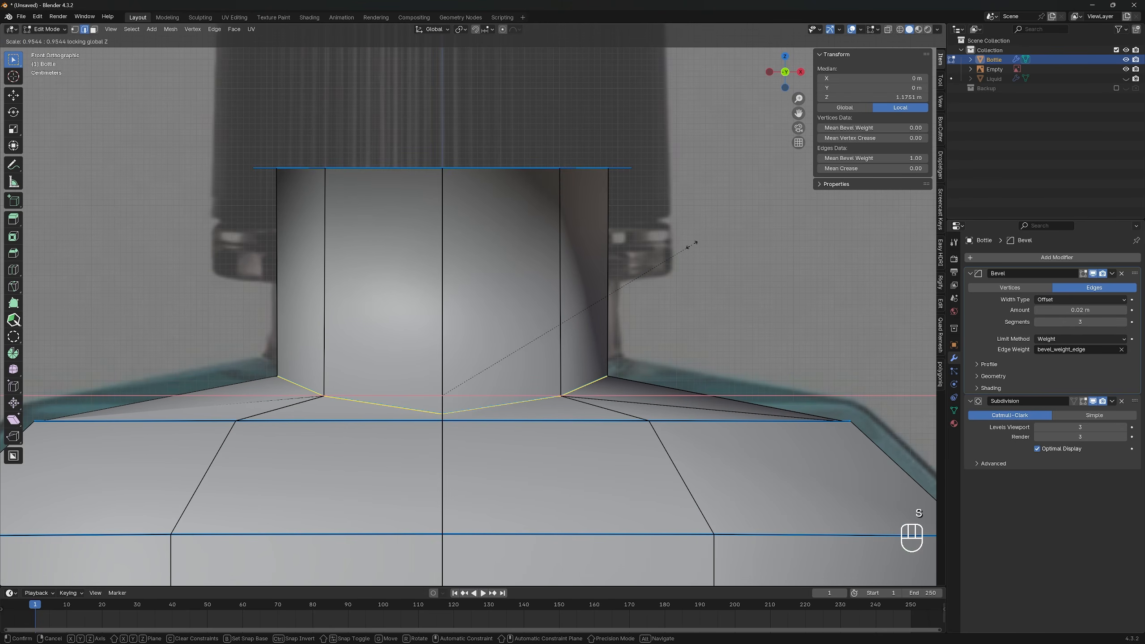
left_click(695, 245)
scroll(566, 331, "down", 6)
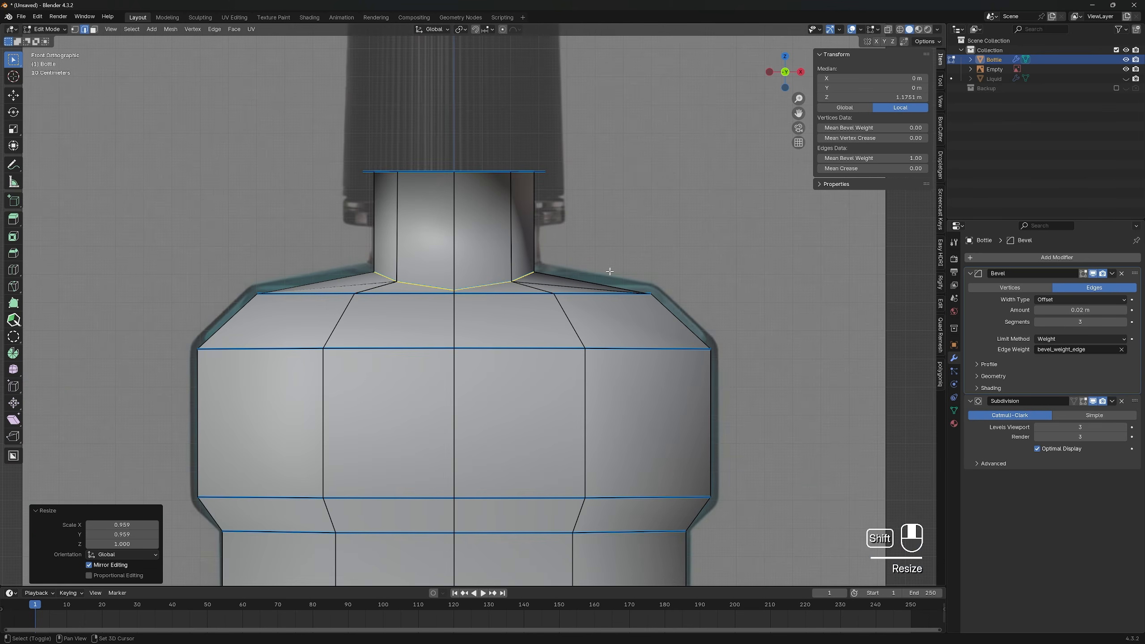
Reveal the Bottle's hidden outer faces and make the Liquid object visible again
key("alt+h")
key("alt+z")
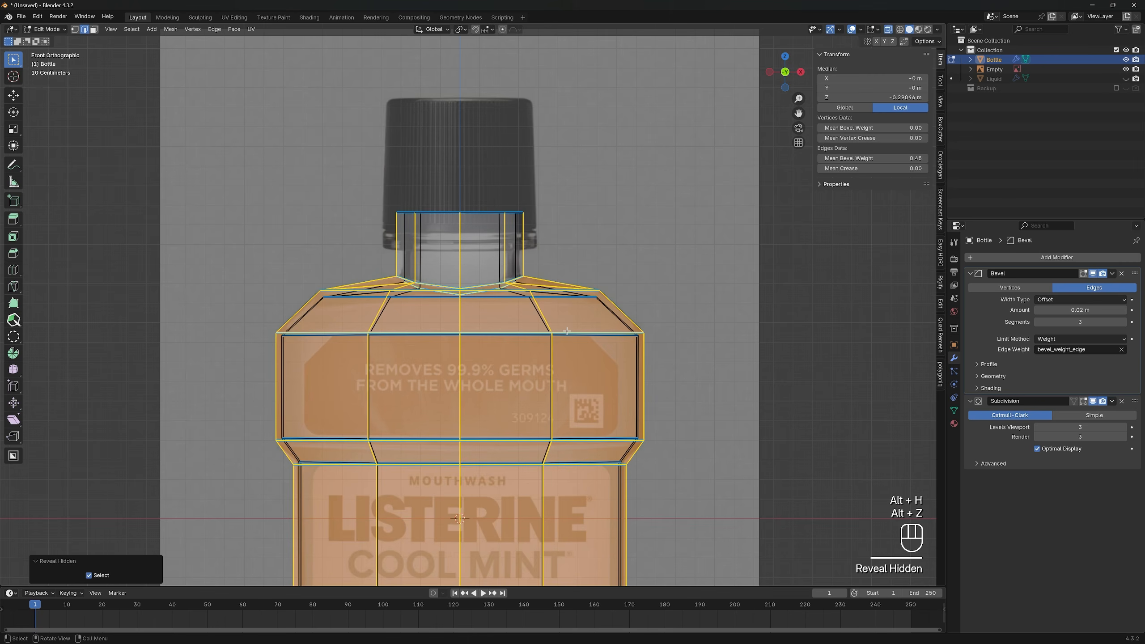
scroll(513, 329, "up", 2)
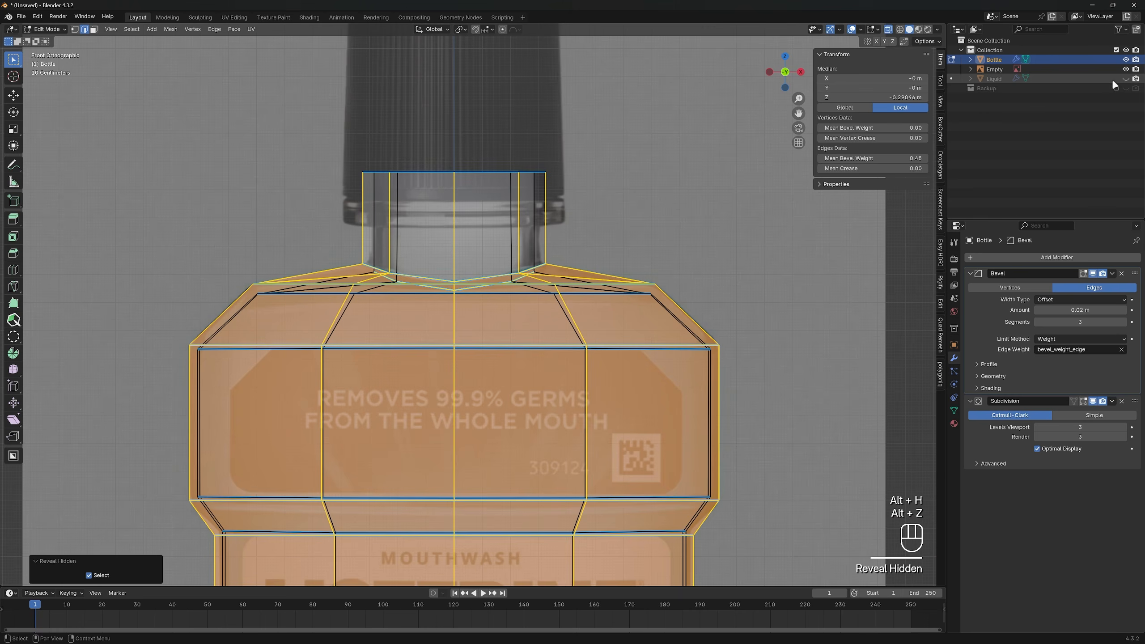
left_click(1126, 78)
key("alt+z")
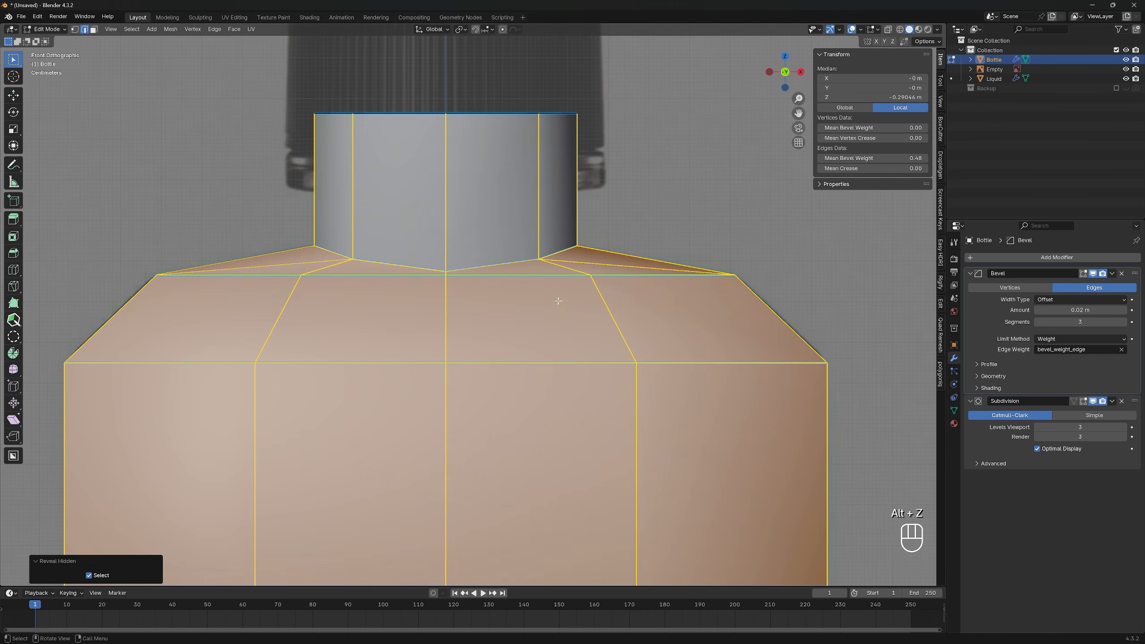
Examine the Liquid's outline around the neck base and shoulders against the reference image in X-ray
key("alt+z")
key("Tab")
scroll(505, 320, "up", 2)
left_click(487, 332)
scroll(488, 329, "up", 2)
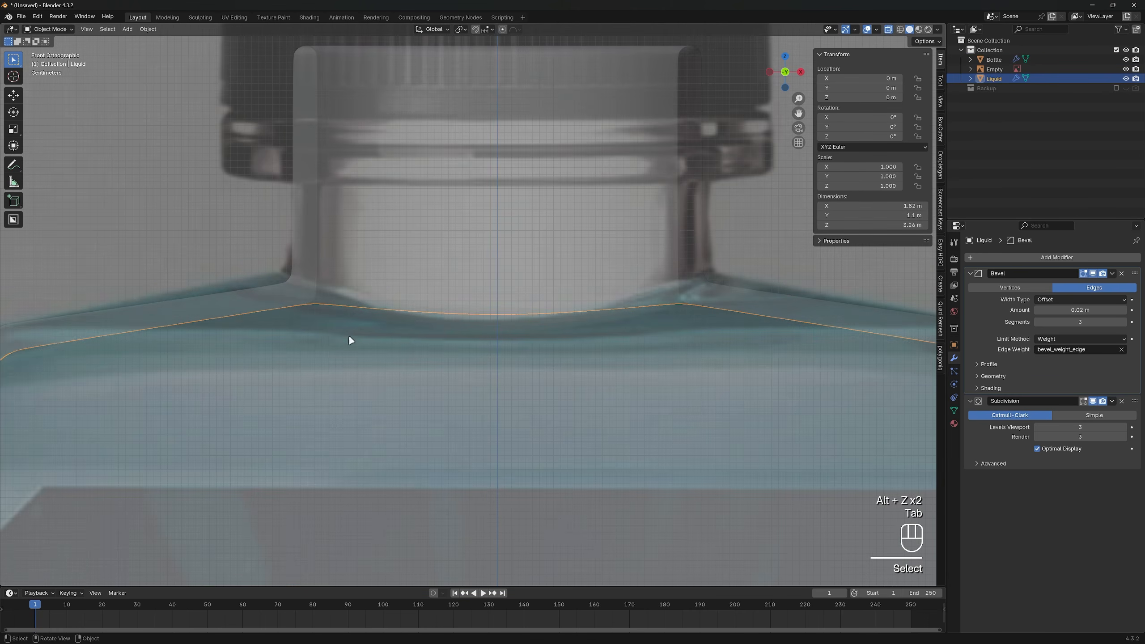
scroll(350, 334, "up", 2)
scroll(514, 294, "down", 4)
scroll(515, 261, "up", 1)
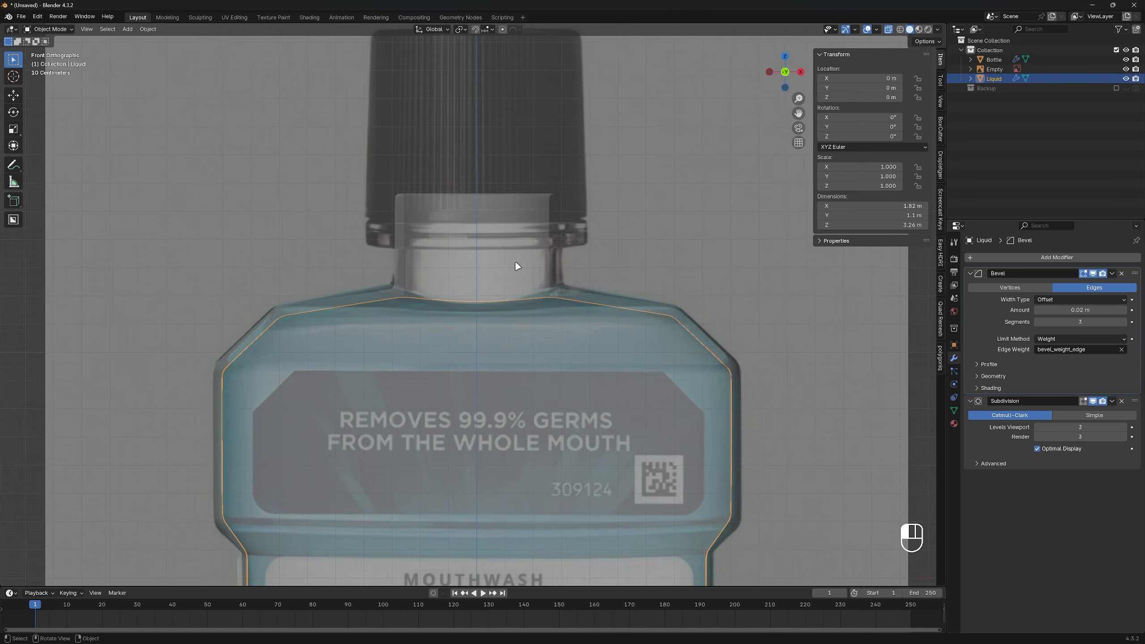
Add a horizontal edge loop around the middle of the Bottle's neck
left_click(498, 246)
key("Tab")
key("alt+z")
key("Tab")
scroll(499, 271, "up", 2)
key("Tab")
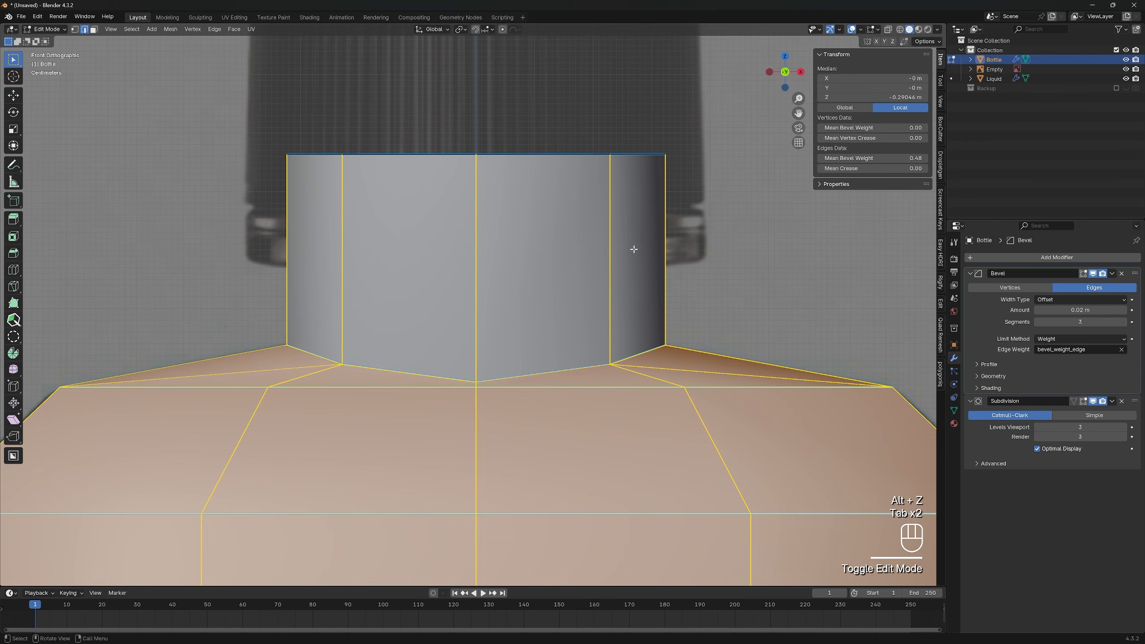
key("ctrl+r")
left_click(613, 237)
left_click(611, 225)
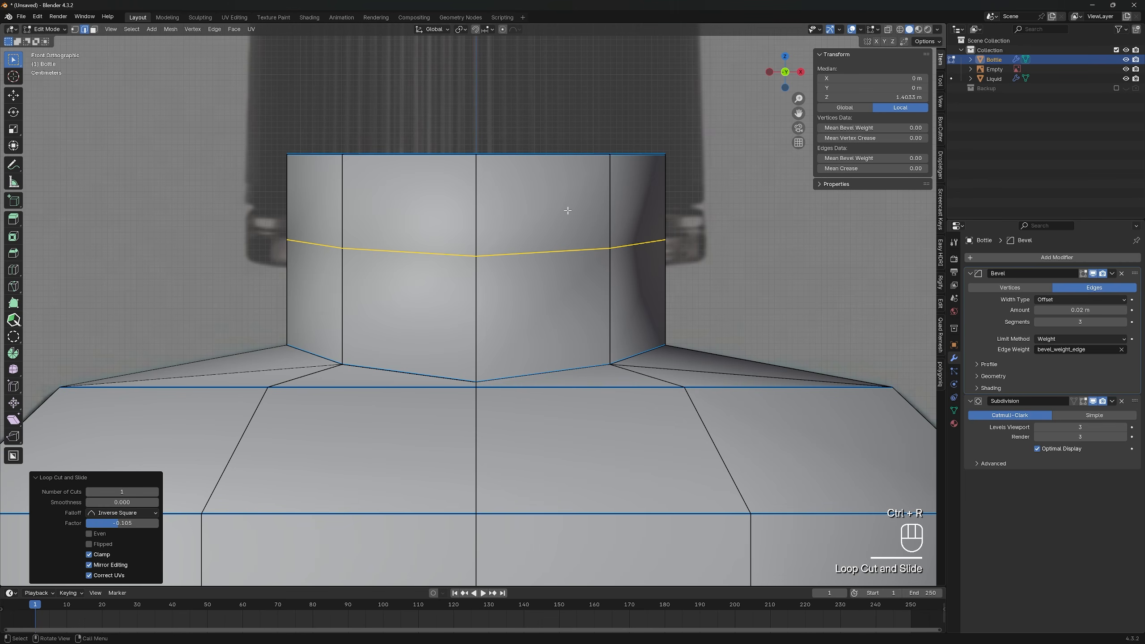
Flatten the new neck edge loop with a Z scale of 0 and raise it about 0.019 m
key("s")
key("Return")
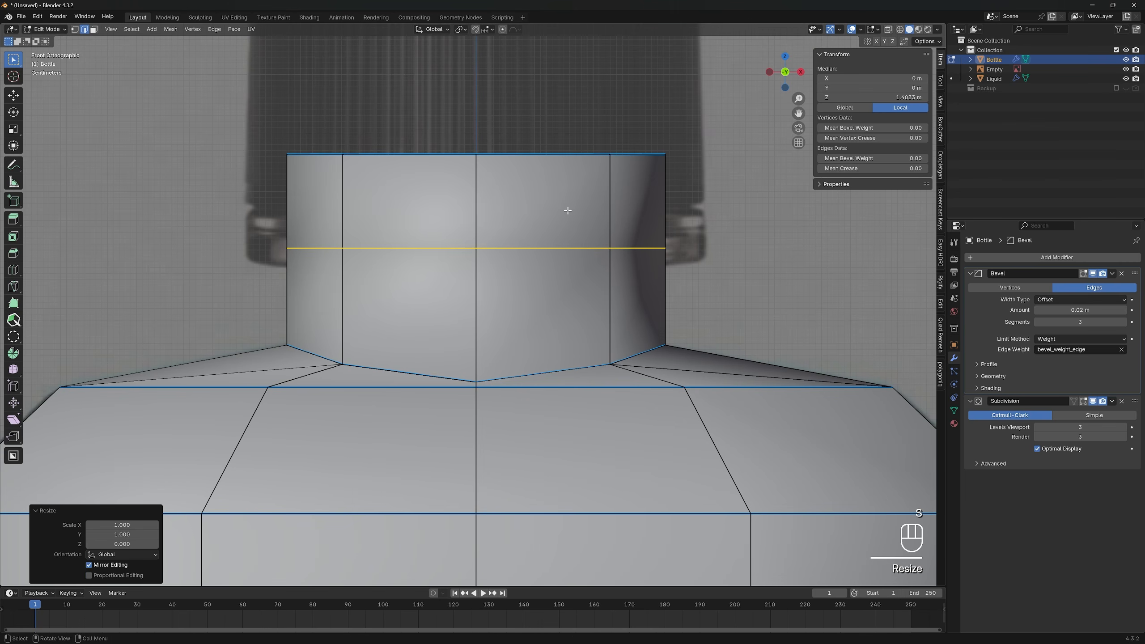
key("z")
left_click(568, 199)
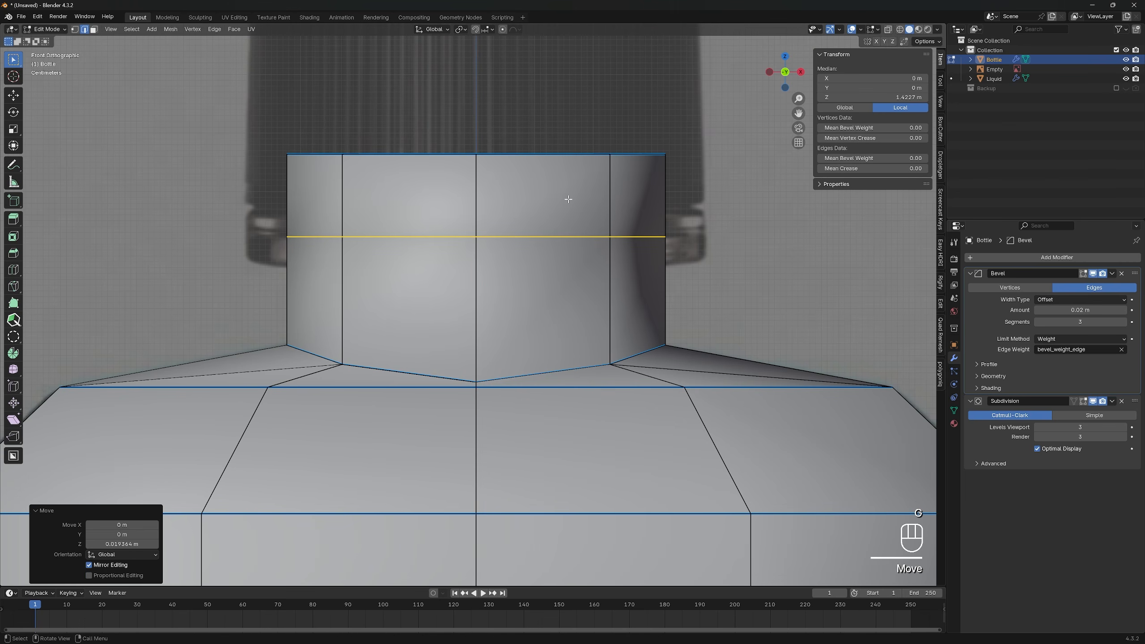
Bevel the neck loop into a band about 0.044 m wide in offset and scale it to about 1.108 in Z
key("ctrl+b")
left_click(568, 191)
key("g")
key("z")
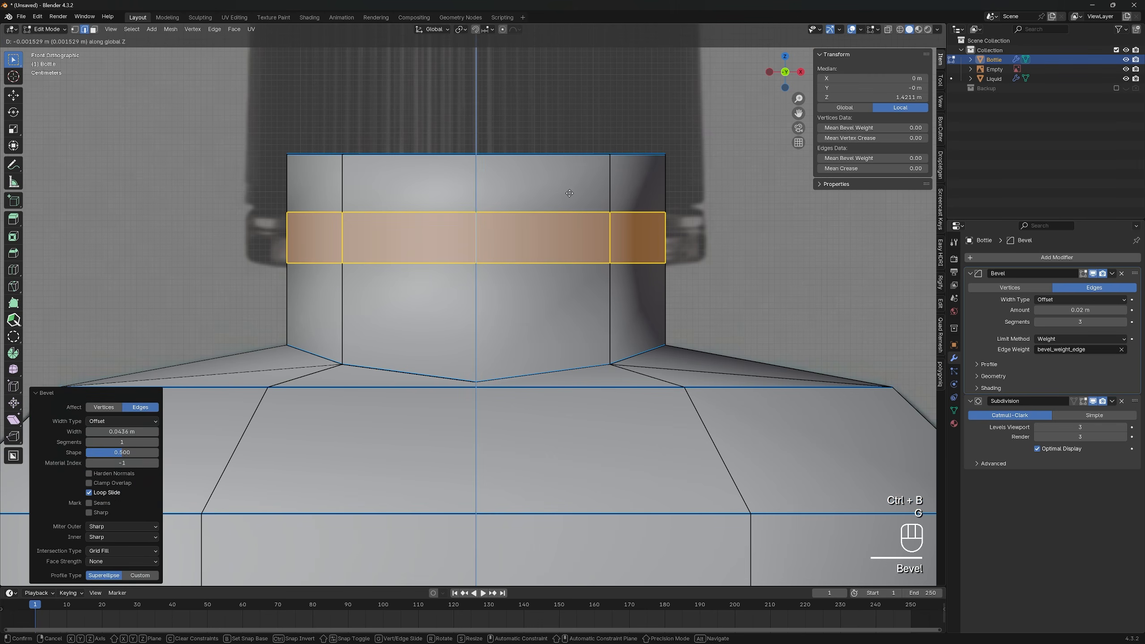
left_click(569, 194)
key("s")
key("z")
left_click(573, 183)
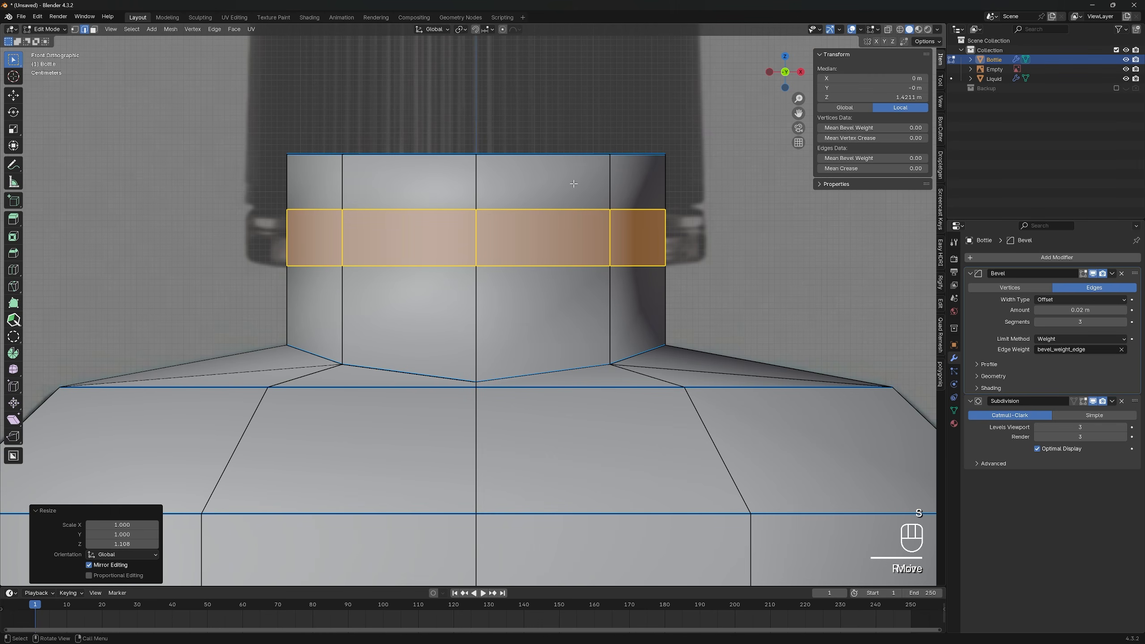
Show the Subdivision modifier in Edit Mode and extrude the neck band outward along normals by about 0.118 m as a collar
left_click(1083, 400)
key("alt+e")
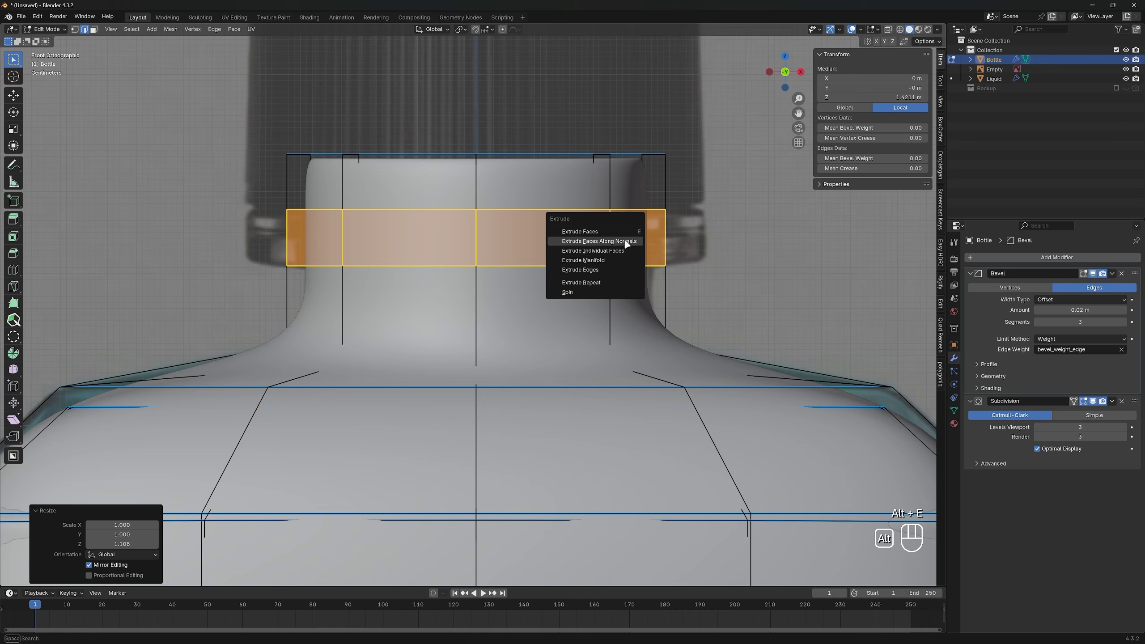
left_click(626, 242)
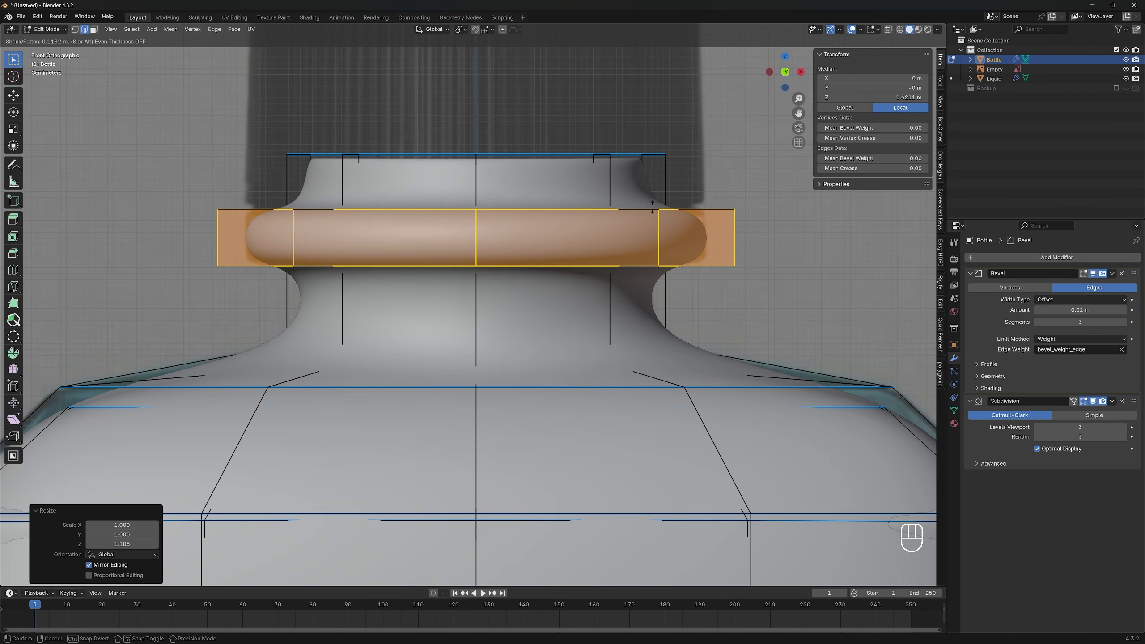
left_click(651, 204)
Show the Bevel modifier in Edit Mode and raise the mean bevel weight of the collar's upper and lower edge loops
middle_click_drag(651, 204, 515, 266)
key("2")
left_click(519, 284, "alt")
left_click(519, 333, "alt+shift")
left_click(1084, 274)
key("Tab")
key("Tab")
left_click(515, 264, "alt+shift")
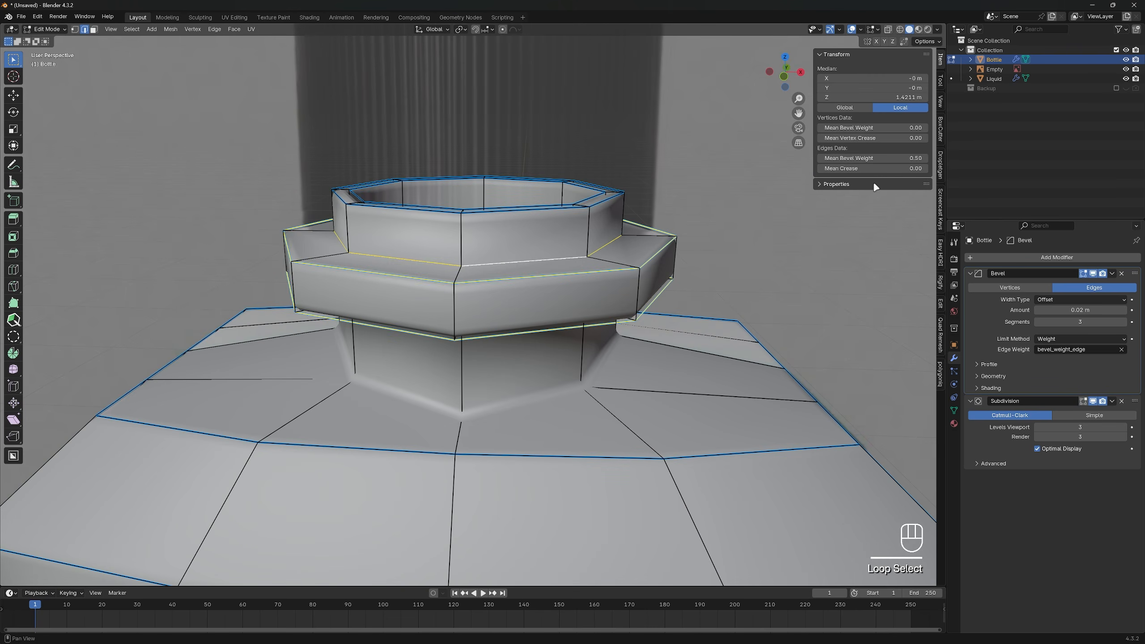
left_click_drag(872, 159, 924, 158)
Show the Subdivision result in Edit Mode and add a centred edge loop around the collar's outer face
left_click(1083, 401)
middle_click_drag(523, 370, 514, 340, "alt")
key("Tab")
key("Tab")
scroll(475, 298, "up", 1)
key("ctrl+r")
left_click(472, 276)
right_click(472, 276)
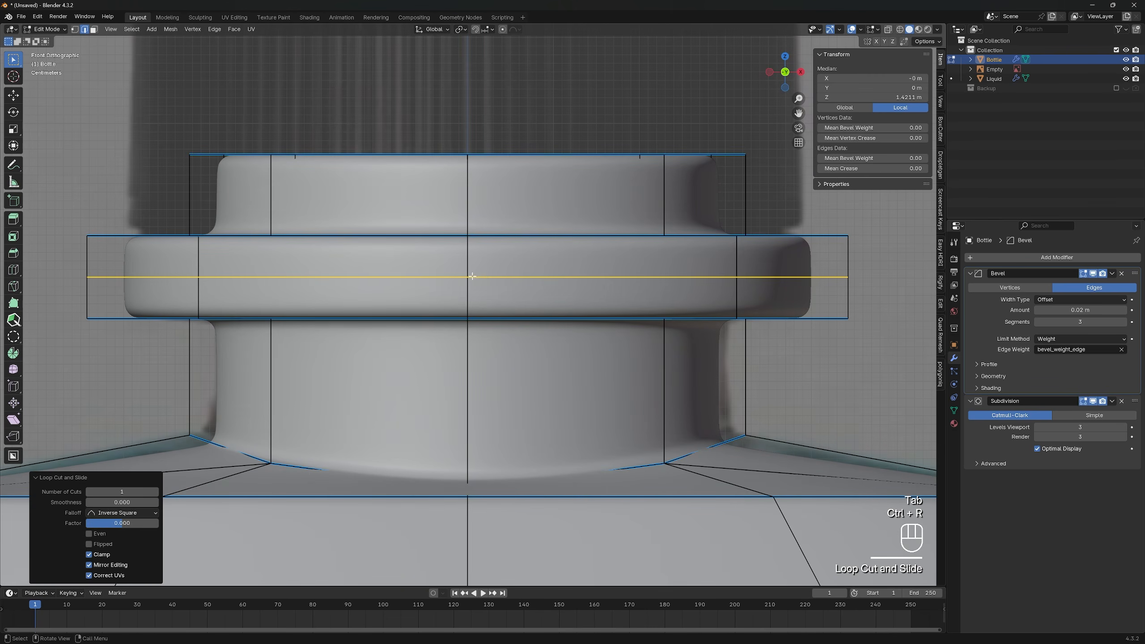
Bevel the collar's middle edge loop into a narrow band with an offset of about 0.0096 m
key("ctrl+b")
left_click(525, 258)
key("alt+z")
middle_click_drag(526, 258, 585, 265)
scroll(585, 265, "down", 1)
key("alt+z")
Extrude the narrow collar band inward along normals by about 0.012 m to form a groove
key("alt+e")
left_click(716, 244)
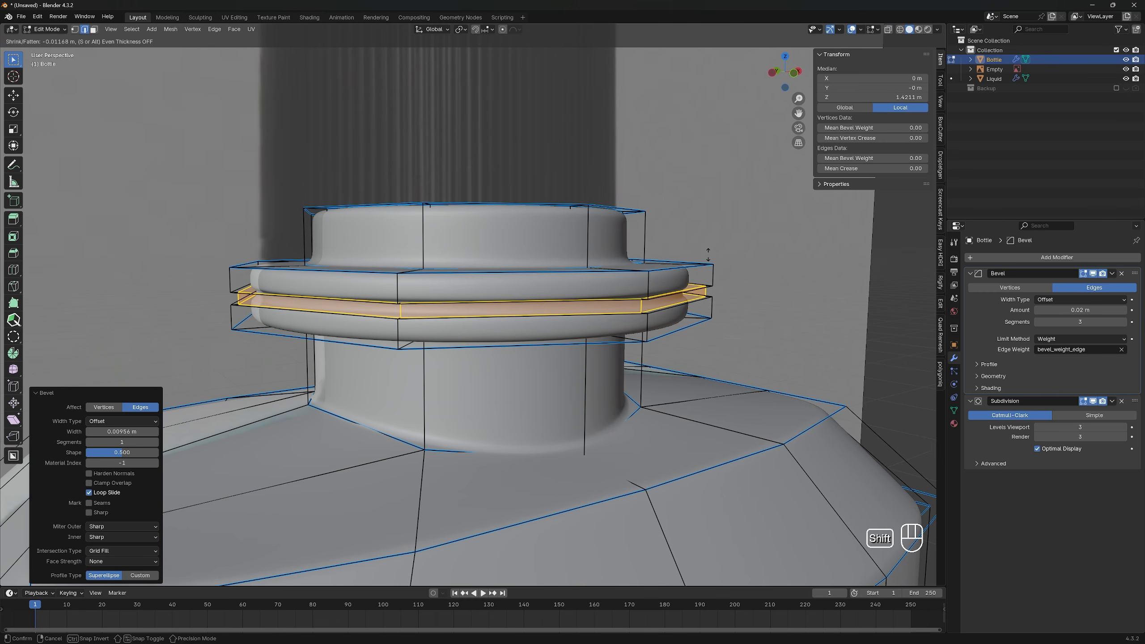
left_click(708, 255)
Select the edge loops bordering the groove around the Bottle's neck collar
middle_click_drag(708, 255, 608, 276, "alt")
left_click(503, 303, "alt")
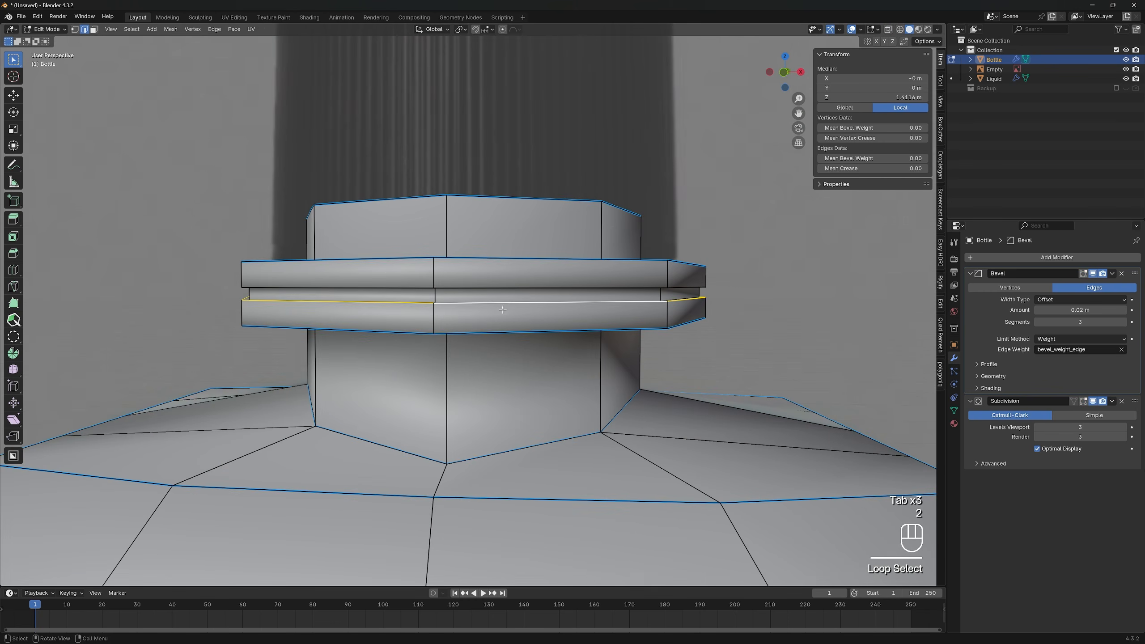
scroll(461, 355, "up", 2)
middle_click_drag(504, 310, 472, 234)
left_click(472, 230, "alt+shift")
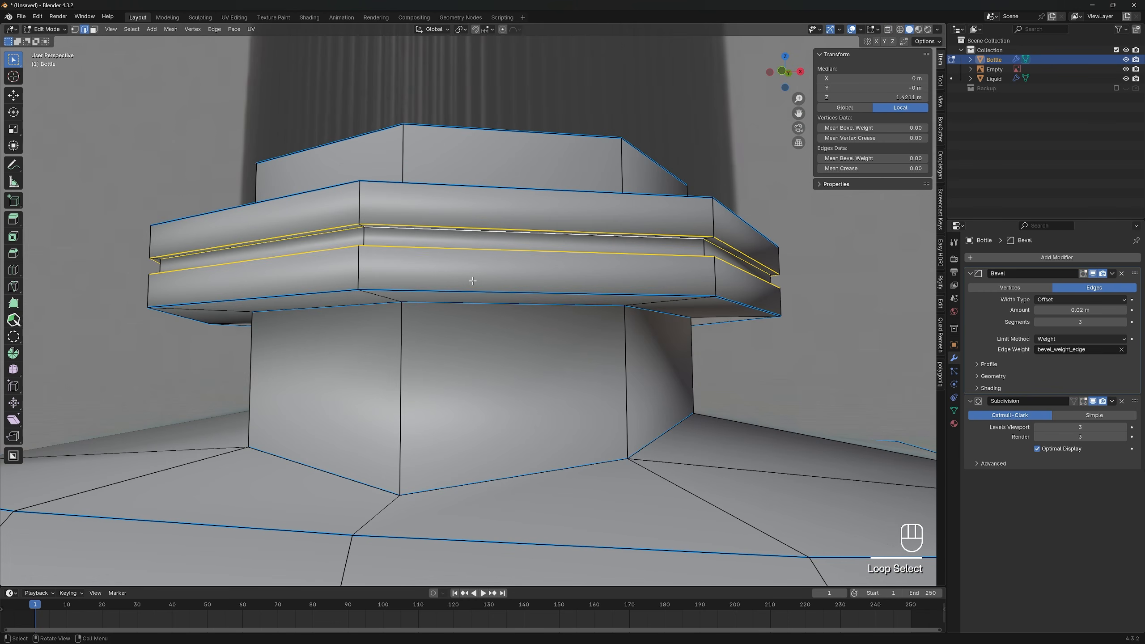
Leave Edit Mode and add a mesh cylinder for the cap in front view
key("Tab")
key("KP_1")
key("shift+a")
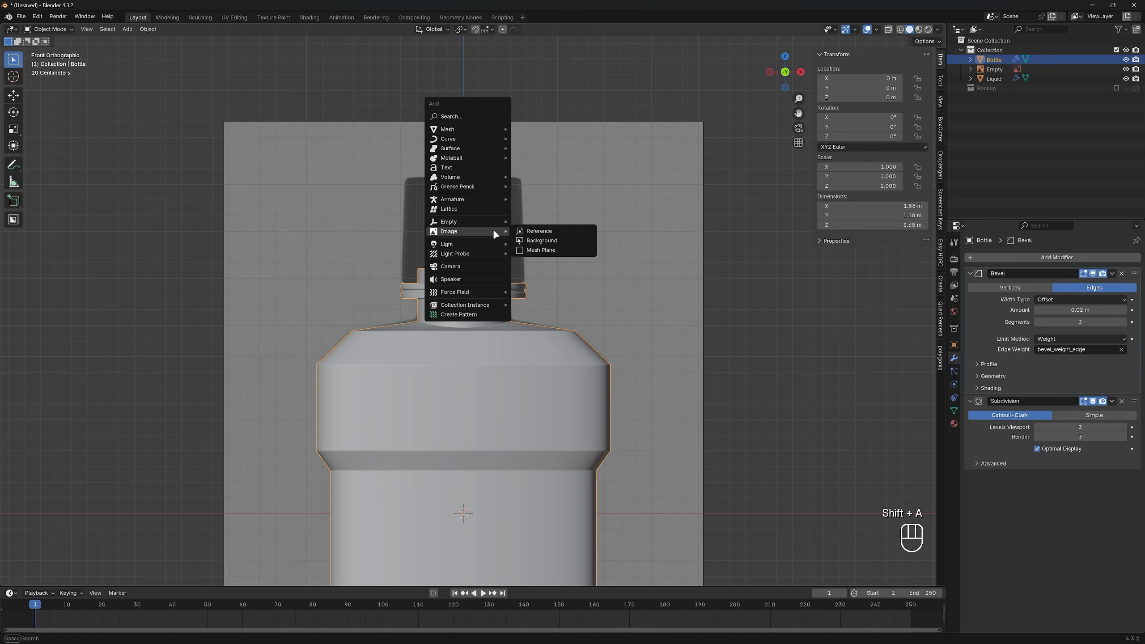
mouse_move(484, 131)
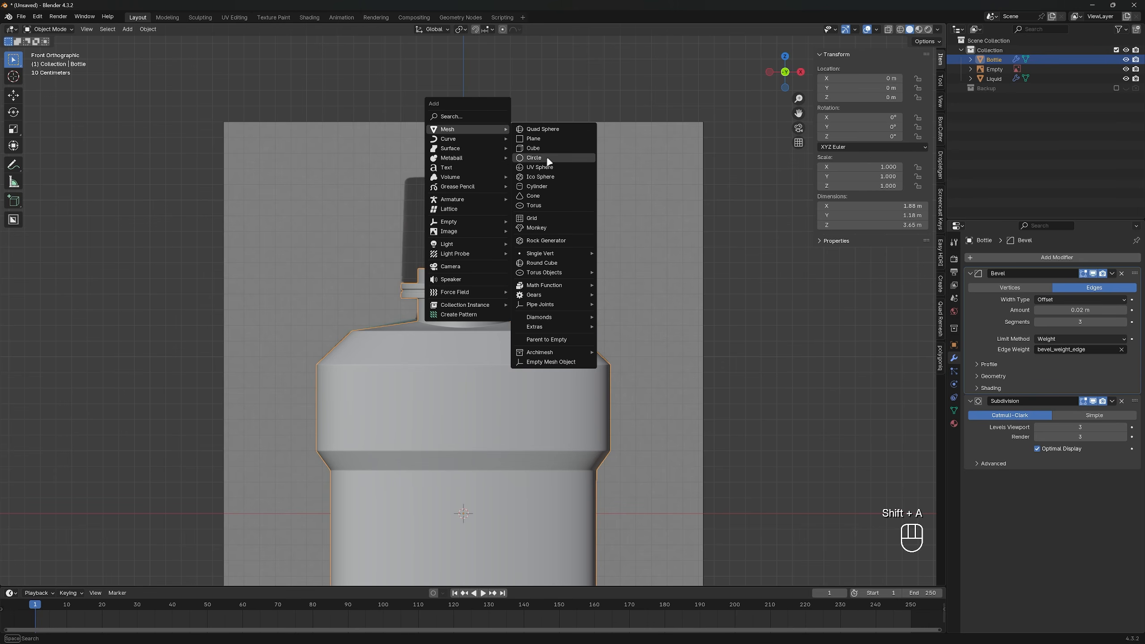
left_click(548, 187)
Move the cylinder up along Z to about 1.76 m, centring it on the reference image's cap
scroll(546, 295, "down", 5)
middle_click_drag(546, 296, 541, 286, "shift")
scroll(541, 286, "up", 3)
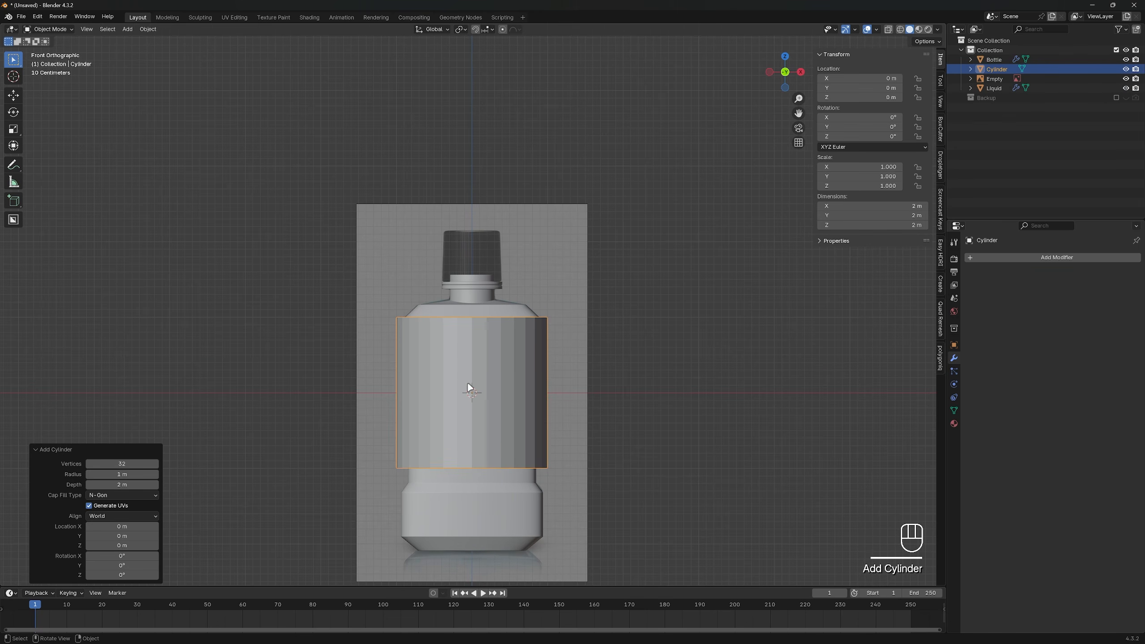
key("g")
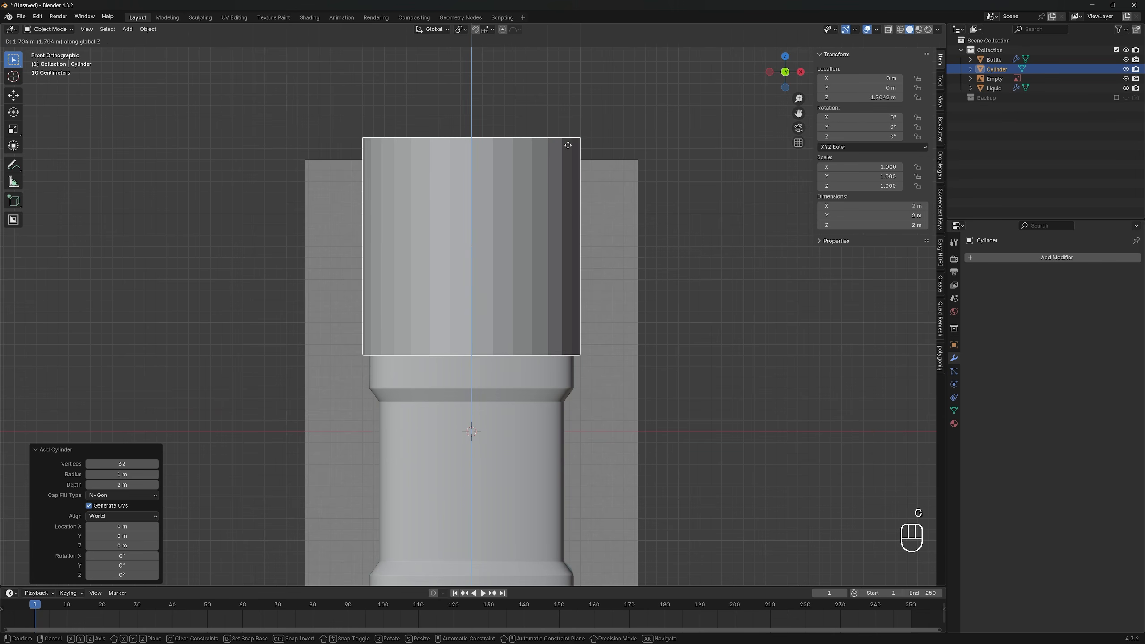
left_click(555, 141)
key("alt+z")
scroll(545, 244, "up", 3)
key("g")
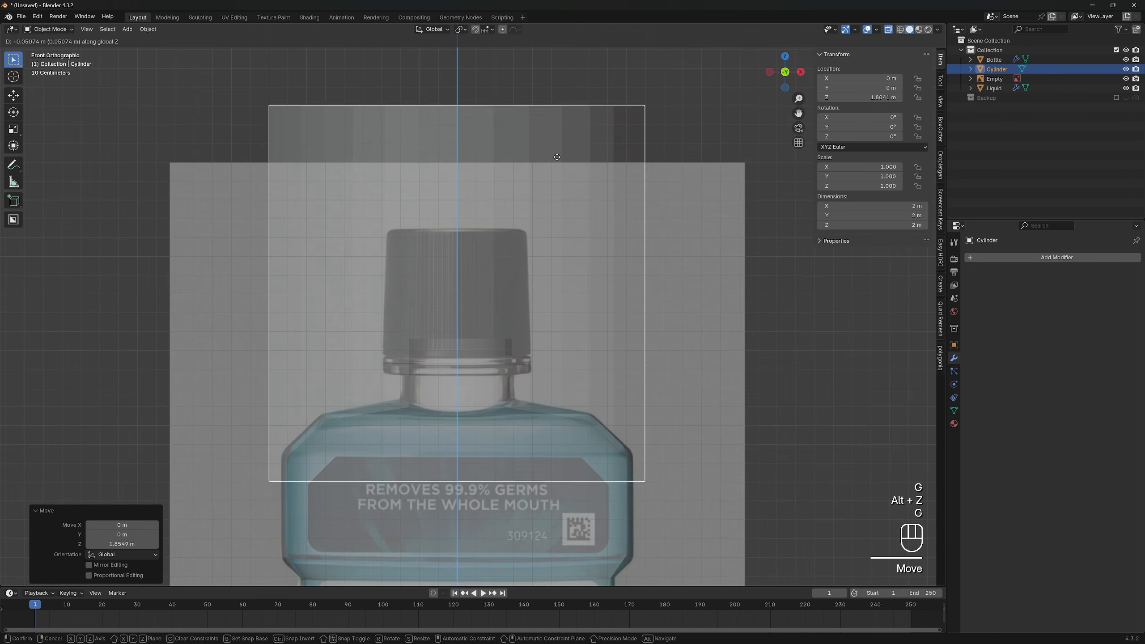
left_click(674, 160)
Scale the cylinder's mesh down in Edit Mode to the reference cap's width, about 0.79 m across
key("Tab")
key("s")
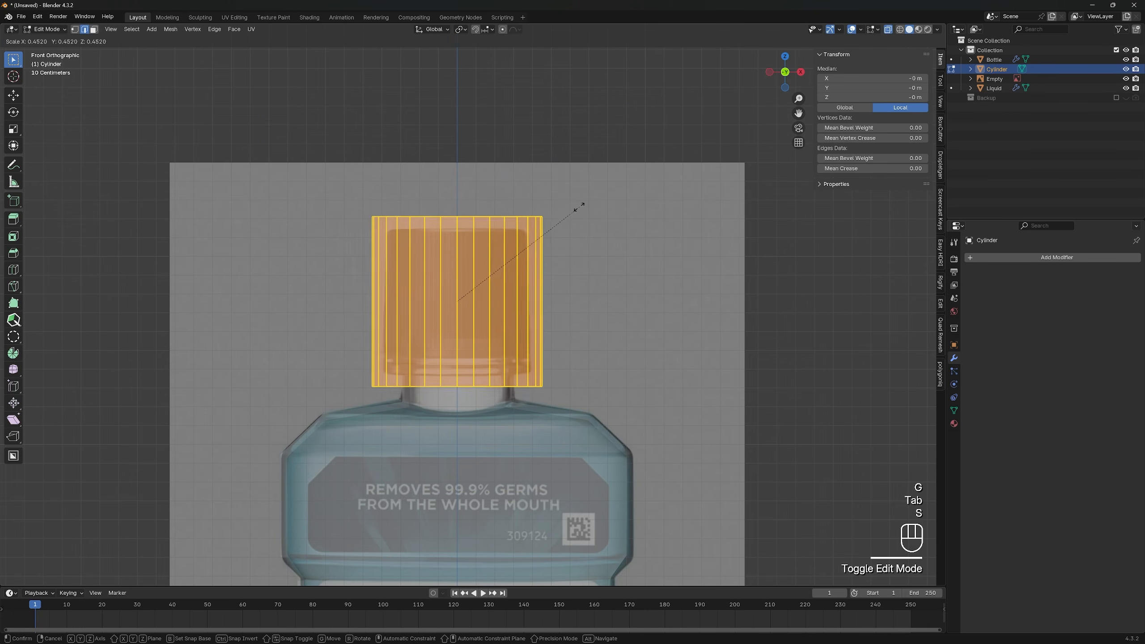
left_click(560, 214)
Raise the cylinder's bottom vertices about 0.113 m along Z to the reference cap's lower edge
scroll(404, 220, "up", 5)
key("1")
left_click_drag(212, 450, 672, 537)
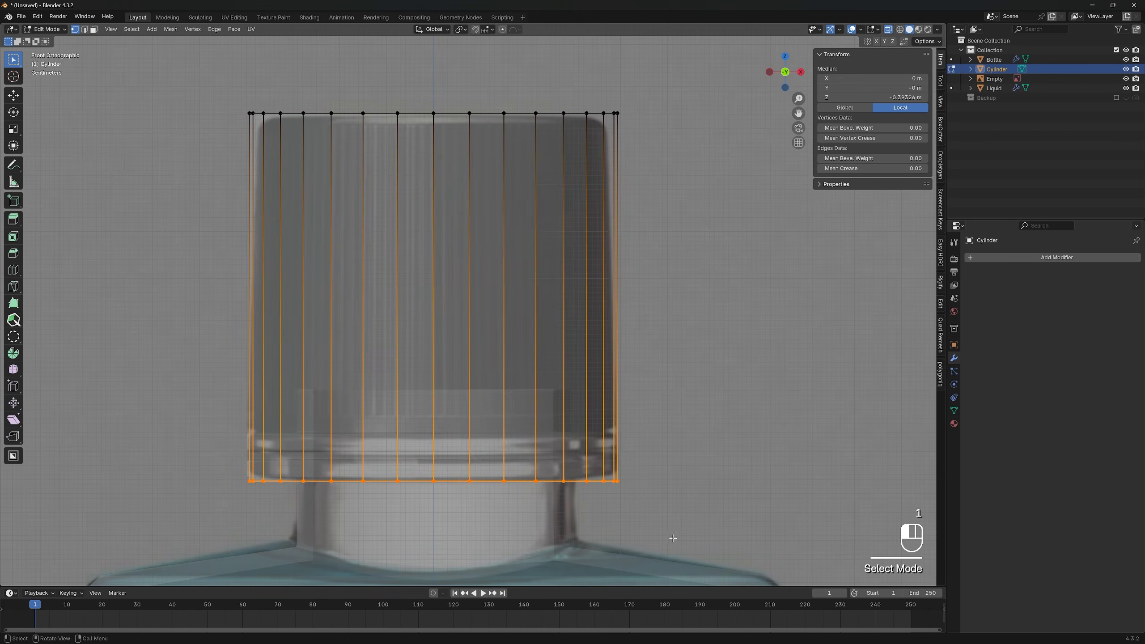
key("g")
key("z")
left_click(656, 422)
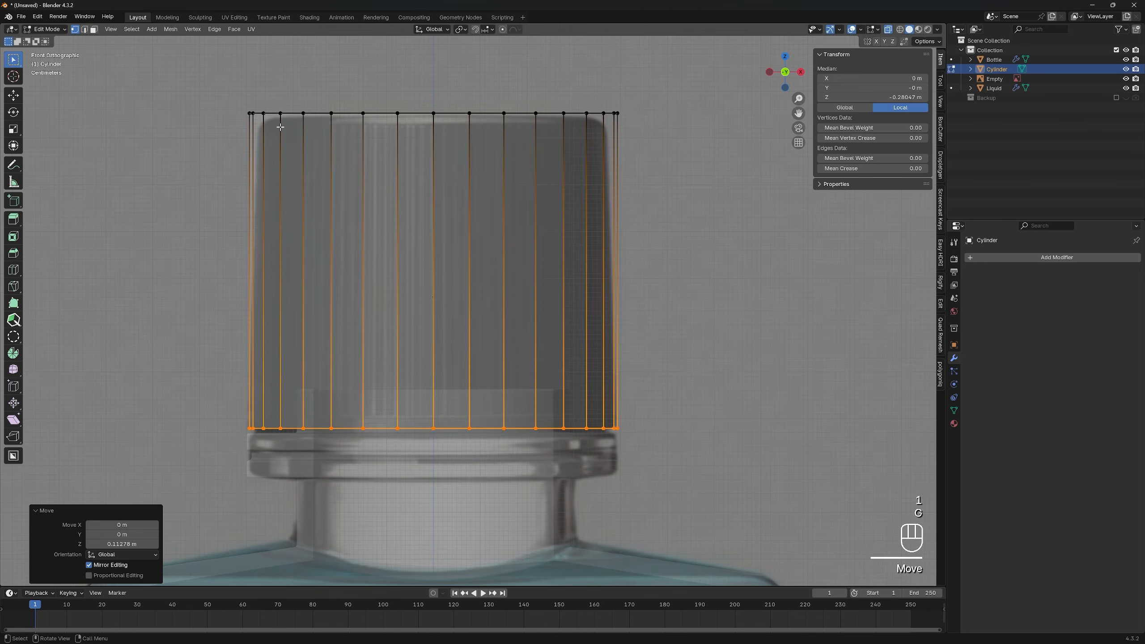
Scale the cylinder's top vertices to about 0.955 and adjust their height to match the reference cap's top
left_click_drag(203, 90, 670, 195)
key("s")
left_click(738, 144)
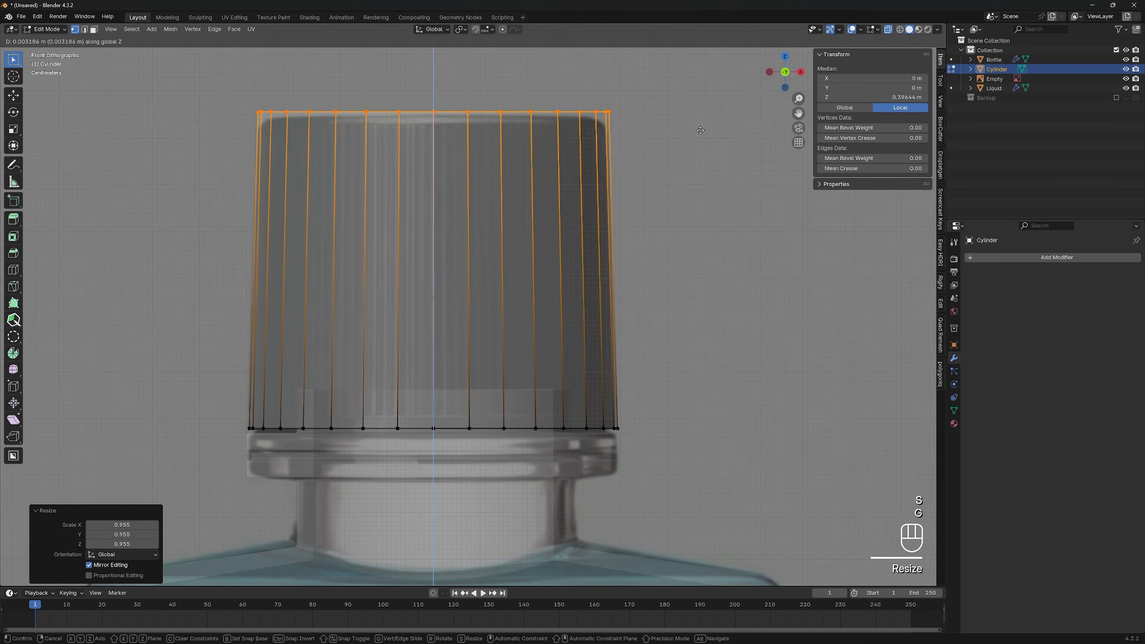
Add an edge loop around the cylinder just above its bottom rim
scroll(523, 371, "up", 2)
key("ctrl+r")
left_click(539, 307)
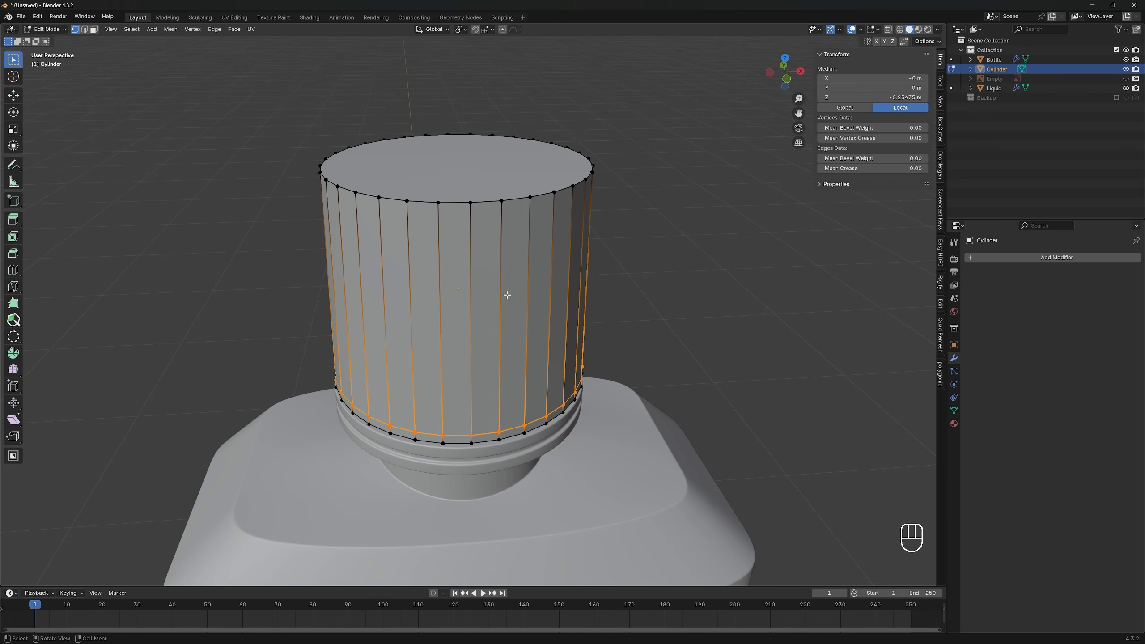
Isolate the cylinder in local view and inset its bottom face by about 0.032 m
key("Tab")
key("slash")
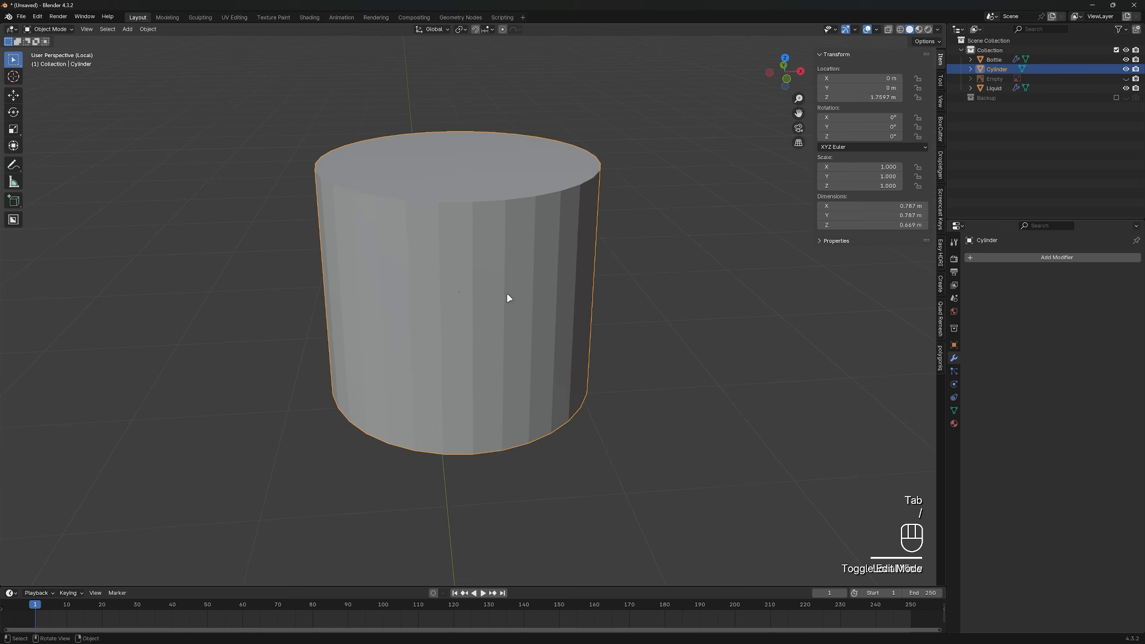
key("ctrl+KP_7")
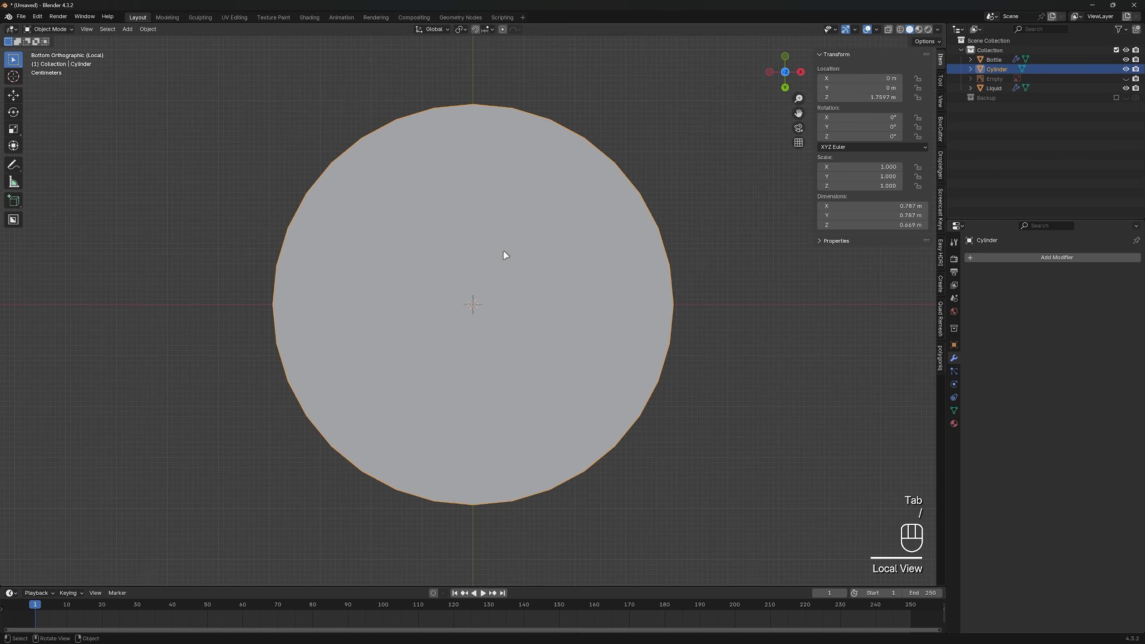
key("Tab")
key("3")
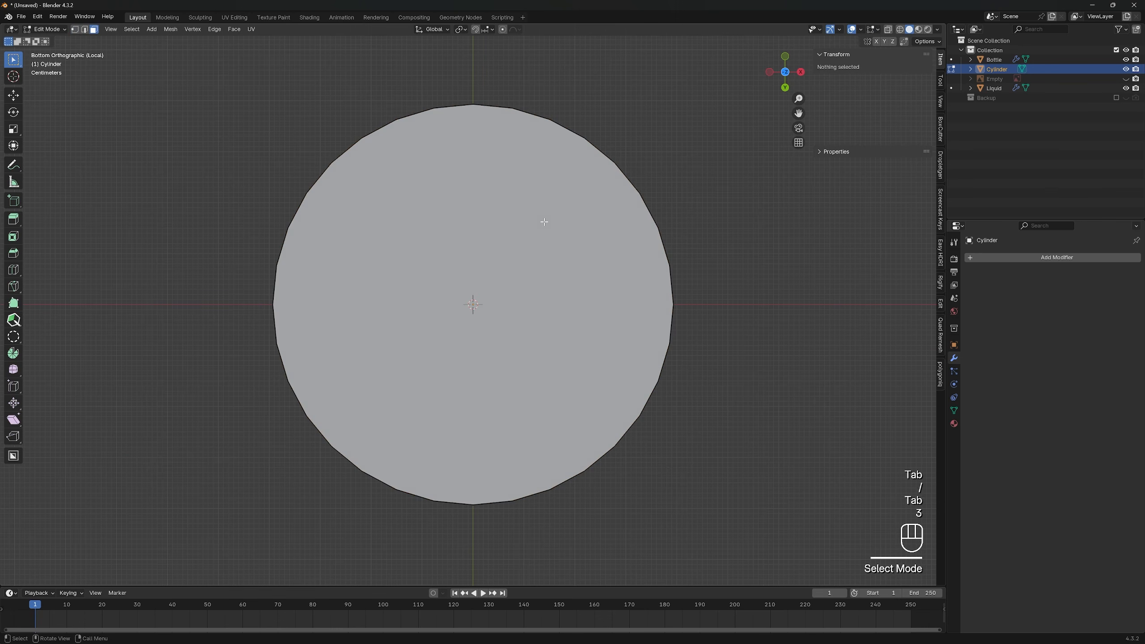
left_click(545, 221)
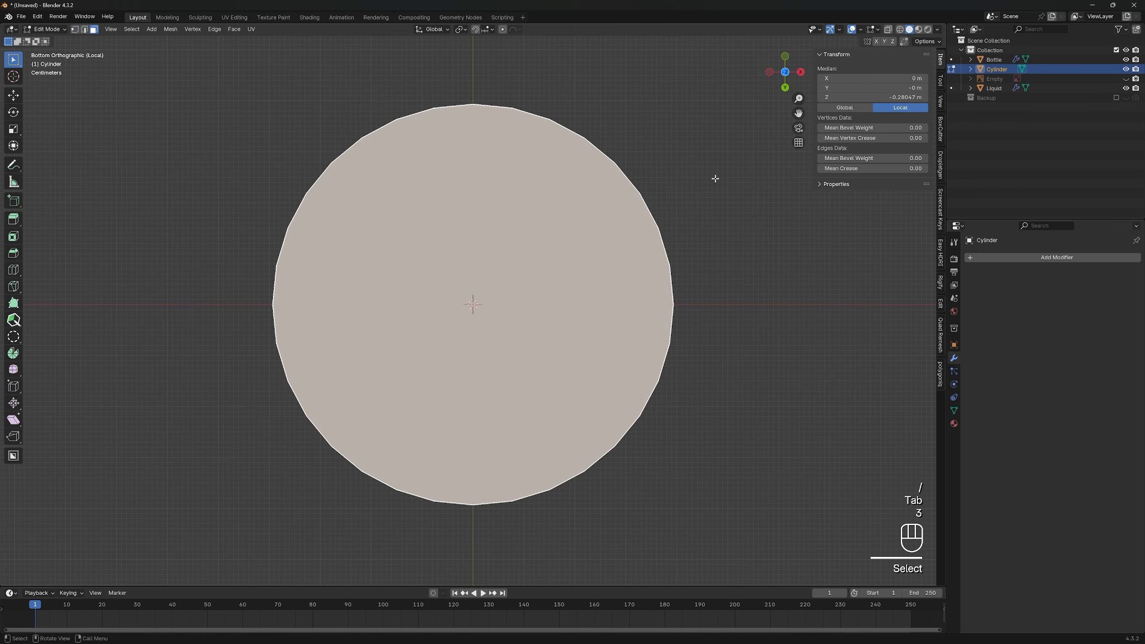
key("i")
left_click(700, 183)
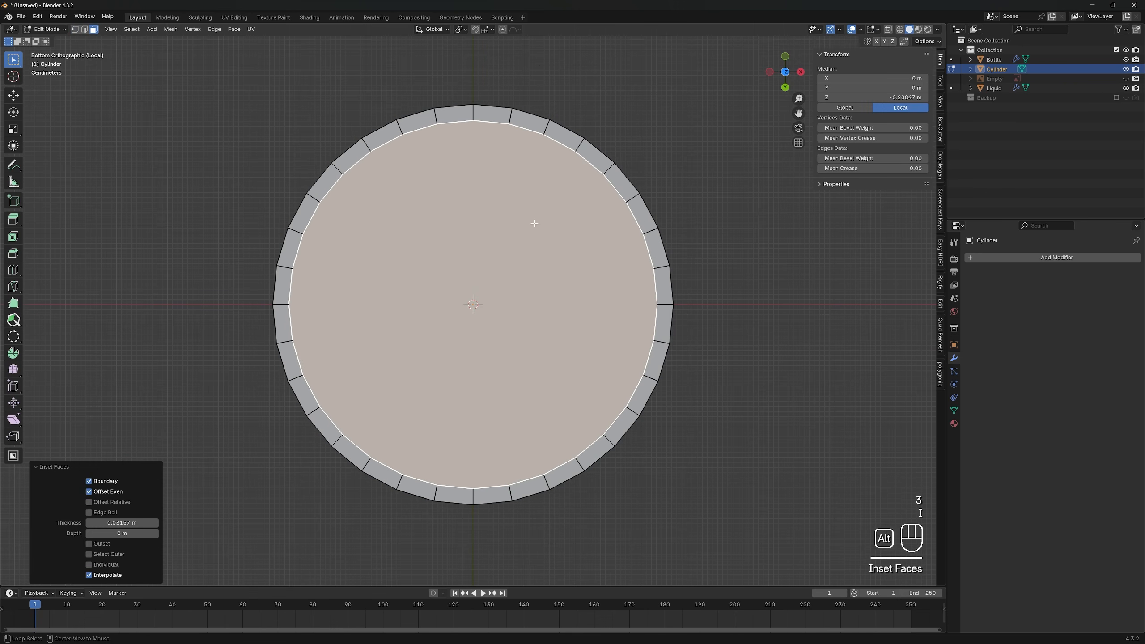
Extrude the inset bottom face about 0.638 m up into the cylinder to hollow out the cap
key("KP_1")
key("alt+z")
key("e")
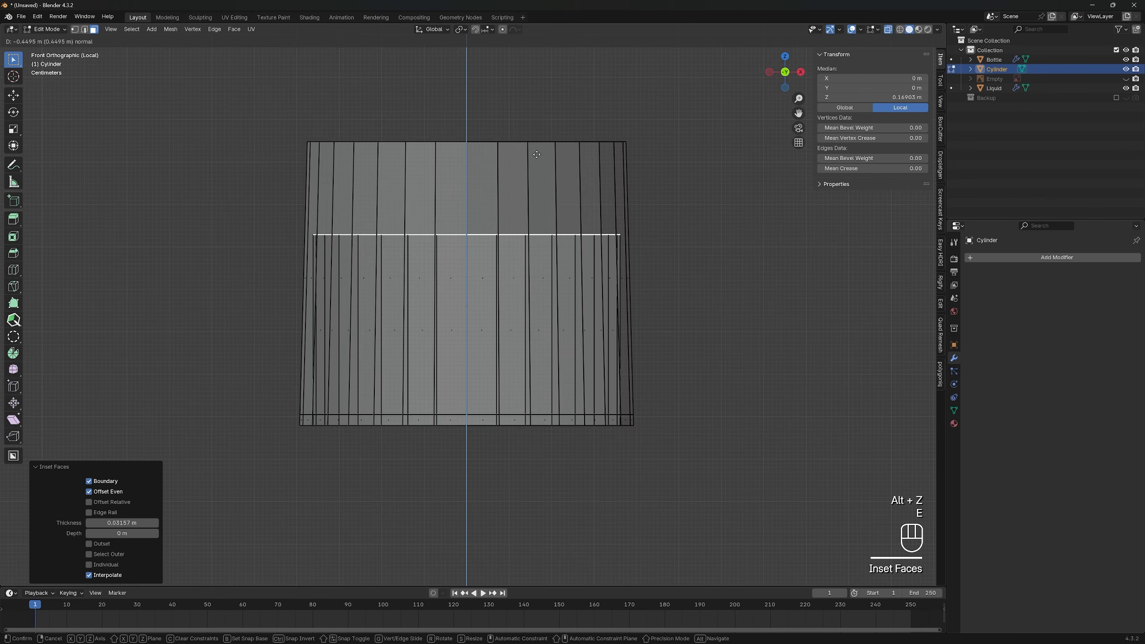
left_click(522, 79)
Scale the cap's inner top face to about 0.955 and fine-tune its height along Z
key("s")
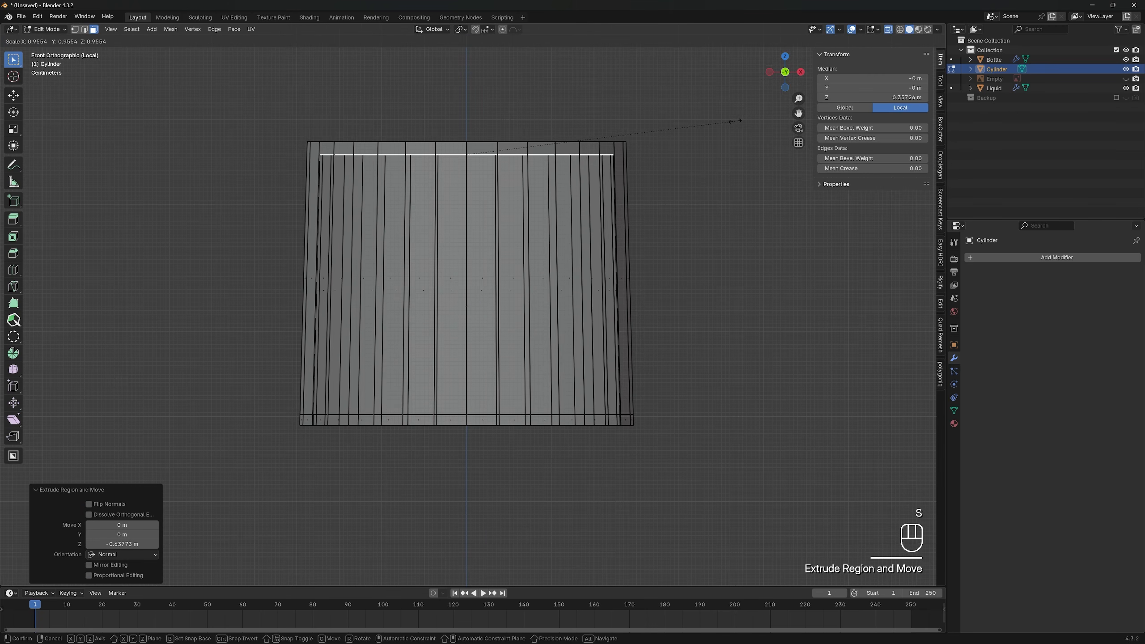
left_click(735, 120)
key("g")
left_click(619, 123)
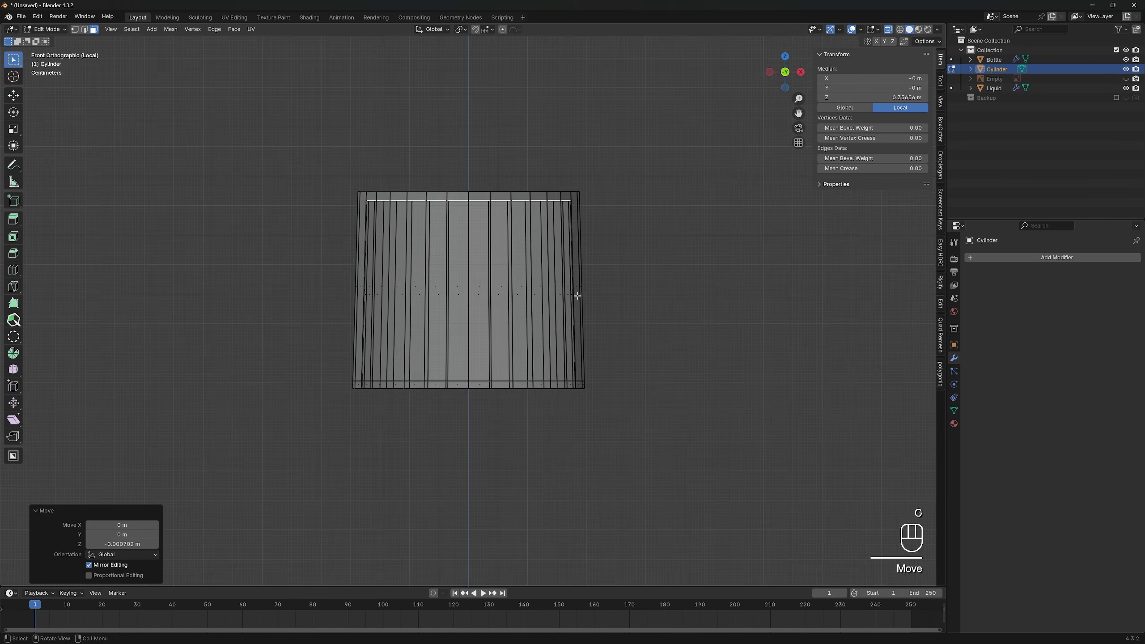
Bevel the outer and inner edge loops of the cap's bottom rim with a small offset of about 0.004 m
mouse_move(575, 294)
middle_mouse_down()
mouse_move(567, 332)
mouse_move(560, 202)
mouse_move(564, 252)
mouse_move(585, 215)
mouse_move(596, 294)
middle_mouse_up()
key("alt+z")
left_click(585, 215, "alt+shift")
key("ctrl+b")
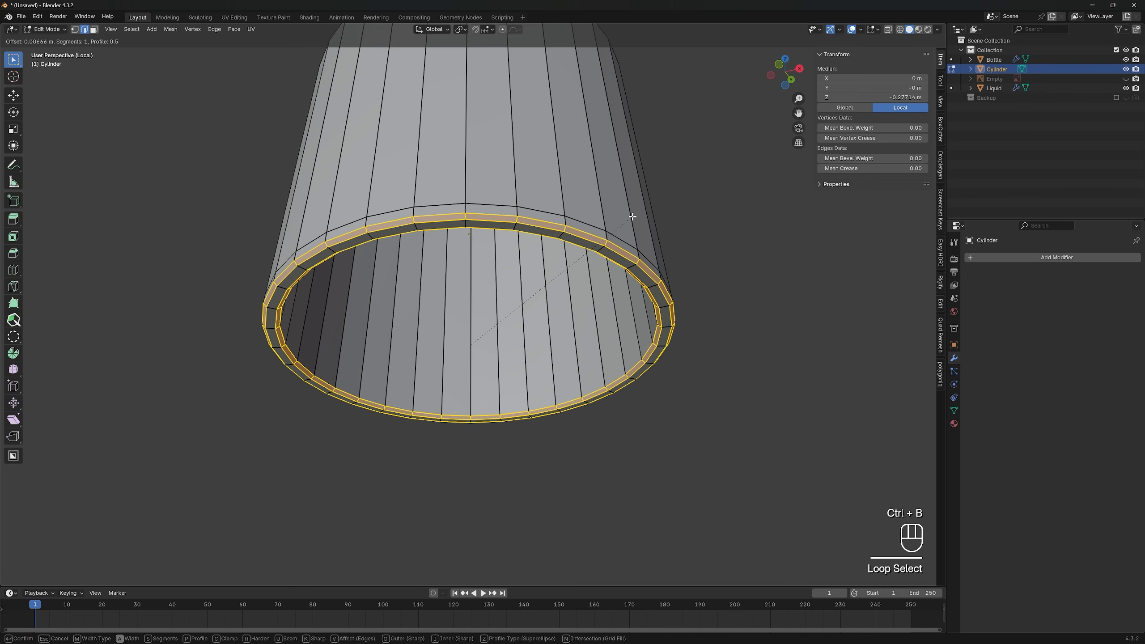
scroll(632, 216, "up", 1)
left_click(632, 216)
Bevel the cap's outer and inner top edge loops by about 0.042 m with 3 segments, matching the reference image
middle_click_drag(632, 217, 489, 163)
left_click(514, 223, "alt")
middle_click_drag(513, 224, 507, 188)
left_click(496, 353, "alt+shift")
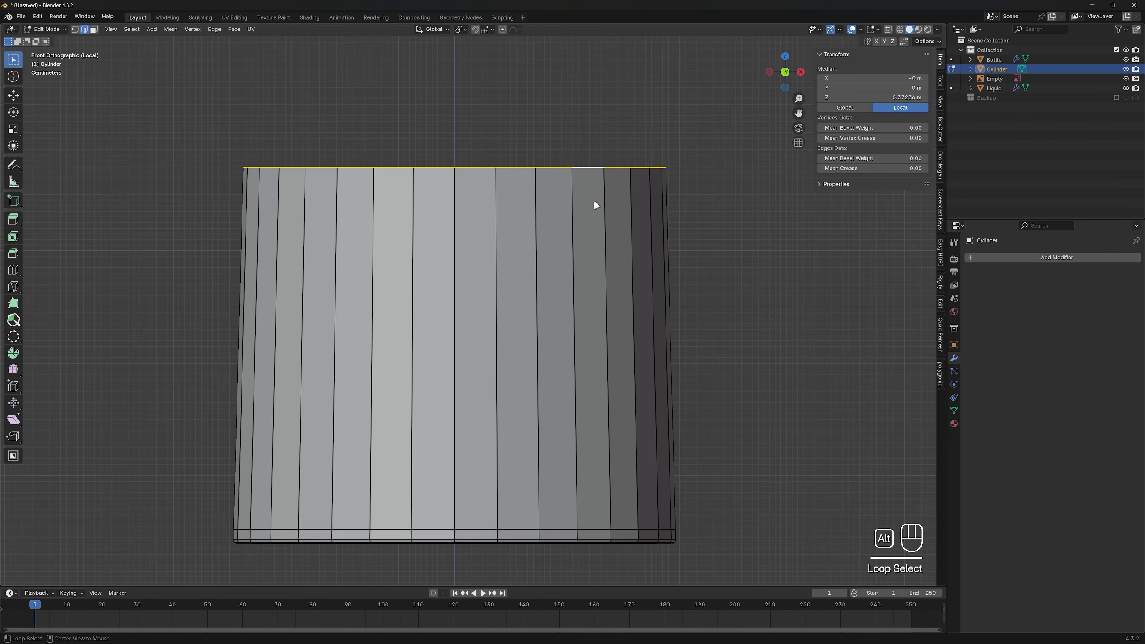
key("alt+z")
key("alt+z")
key("slash")
key("alt+z")
middle_click_drag(593, 204, 568, 64, "alt")
scroll(543, 187, "up", 2)
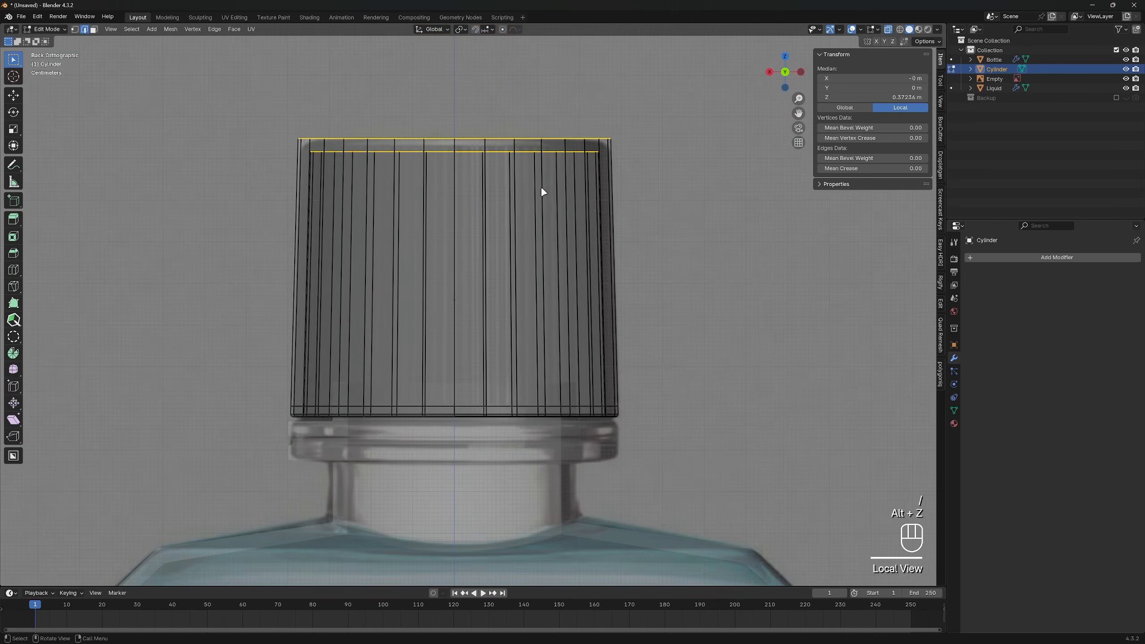
key("ctrl+b")
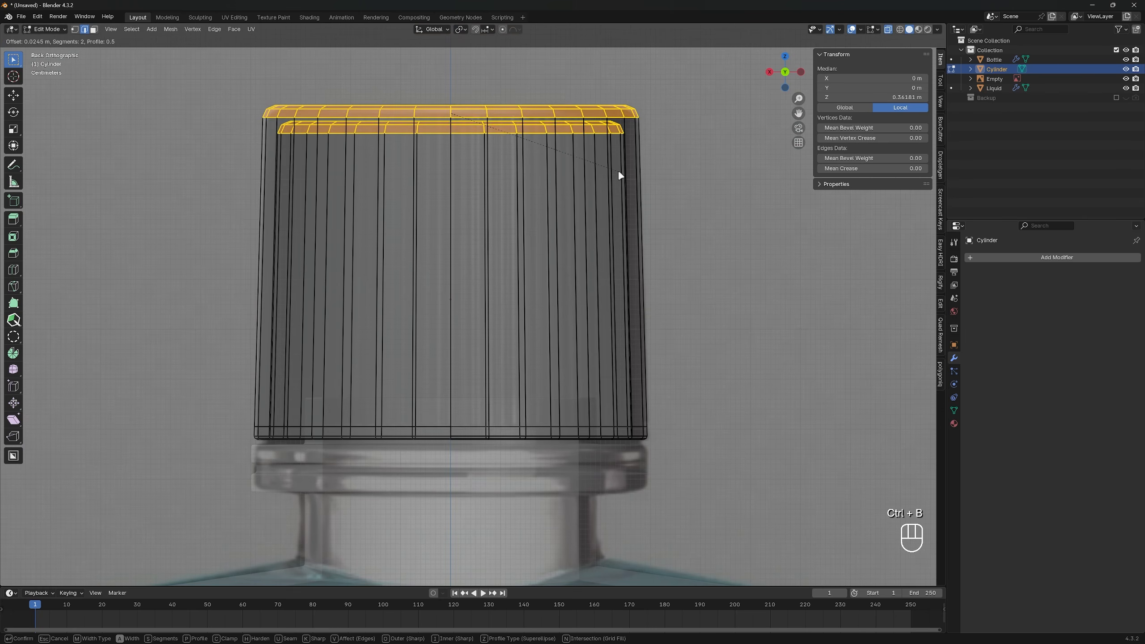
scroll(620, 173, "up", 1)
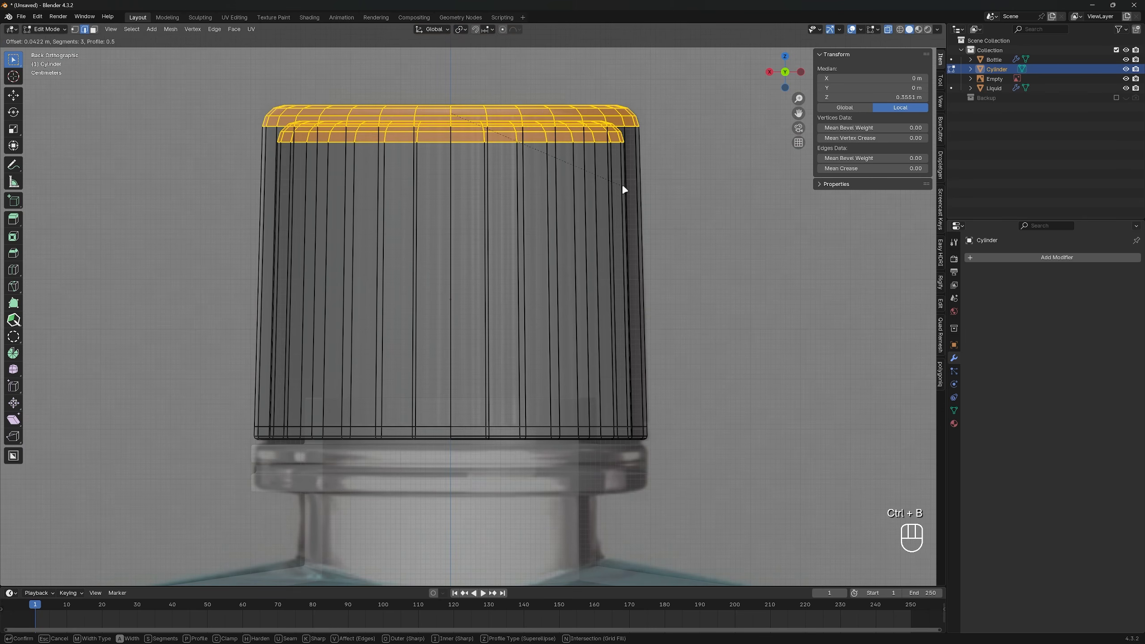
left_click(624, 187)
Return to Object Mode with X-ray off and hide the reference image
key("alt+z")
key("Tab")
middle_click_drag(489, 227, 519, 238)
scroll(519, 239, "down", 3)
left_click(1125, 78)
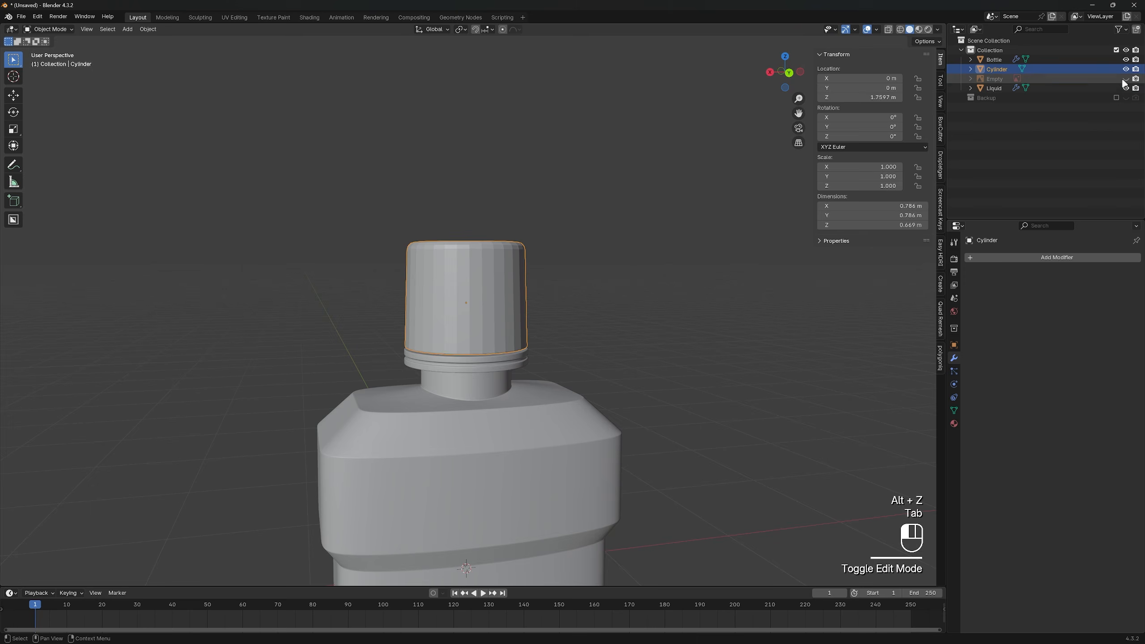
Add a level-2 Subdivision modifier to the cap and shade it smooth
scroll(551, 265, "up", 4)
key("ctrl+2")
right_click(400, 303)
left_click(400, 303)
Isolate the cap in local view and turn off its Subdivision display in Edit Mode
middle_click_drag(401, 302, 567, 299)
key("slash")
key("Tab")
scroll(567, 299, "up", 1)
scroll(568, 299, "down", 3)
left_click(1084, 273)
scroll(614, 360, "up", 1)
Select the cap's inner faces and scale them inward along X and Y to thicken the wall
left_click(574, 290)
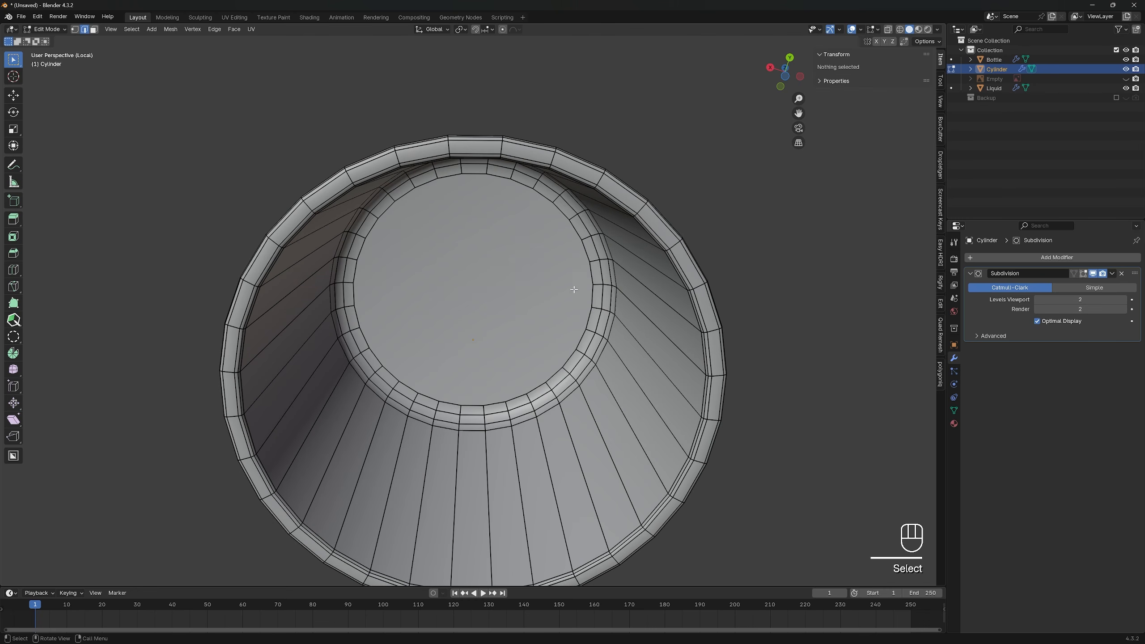
key("2")
key("3")
left_click(593, 250, "alt+shift")
key("ctrl+z")
left_click(612, 272, "alt+shift")
left_click(649, 321, "alt+shift")
scroll(676, 338, "up", 2)
key("ctrl+KP_1")
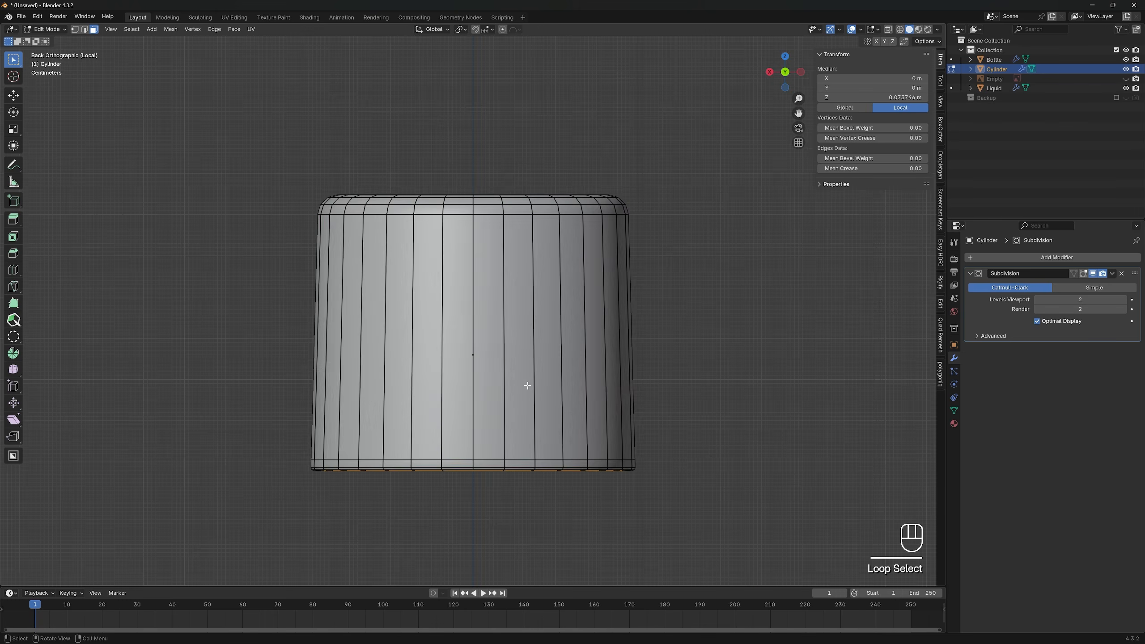
key("alt+z")
key("s")
key("shift+z")
left_click(655, 332)
Move the cap's inner top faces down about 0.017 m along Z, then leave local view and Edit Mode
middle_click_drag(666, 361, 563, 250)
key("alt+z")
left_click(649, 212, "alt+shift")
key("ctrl+z")
left_click(640, 217, "alt+shift")
key("alt+z")
scroll(561, 250, "down", 3)
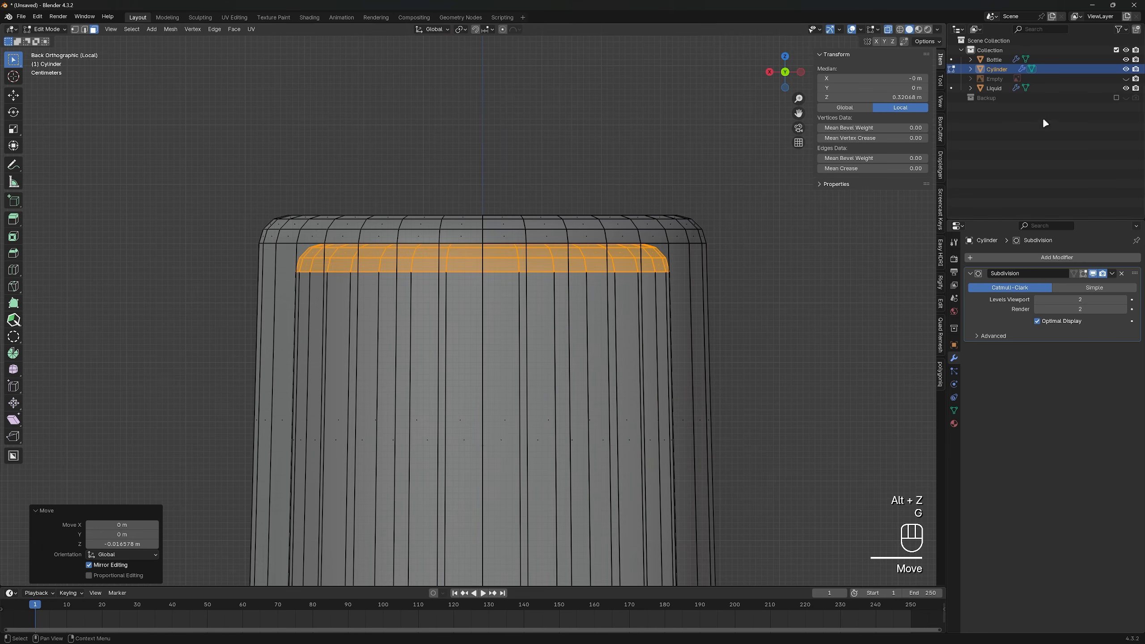
key("slash")
key("alt+z")
key("Tab")
scroll(535, 323, "down", 1)
middle_click_drag(535, 324, 491, 393)
Add two supporting loop cuts around the cap's outer wall, slid close to its top bevel and bottom rim
key("Tab")
scroll(458, 358, "up", 3)
scroll(491, 392, "up", 1)
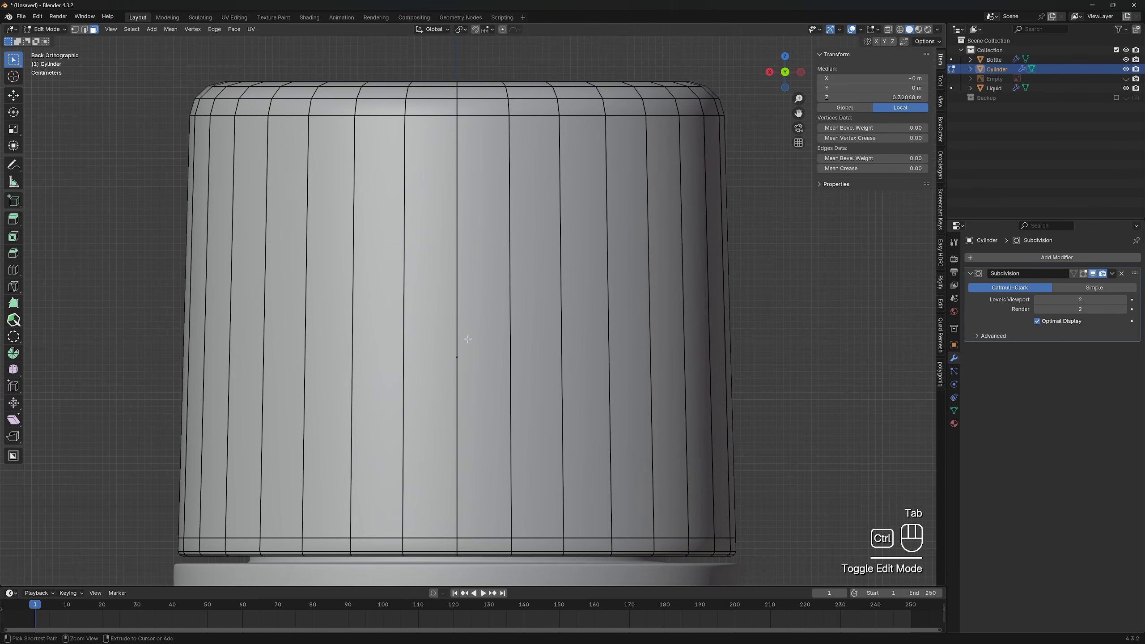
key("ctrl+r")
left_click(459, 306)
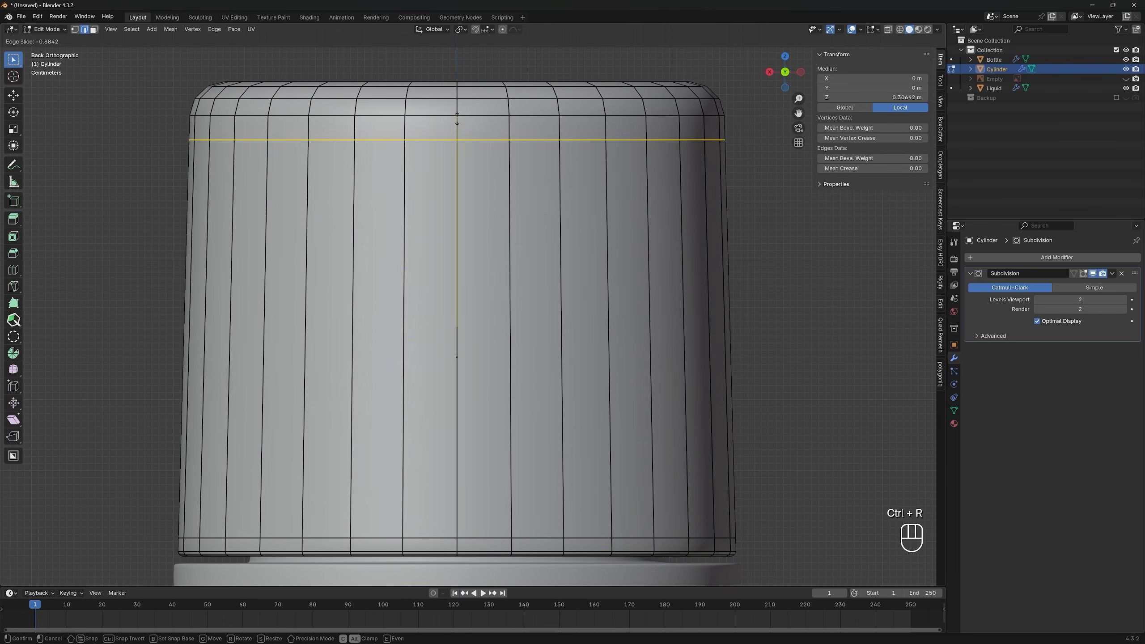
left_click(458, 118)
key("ctrl+r")
left_click(460, 180)
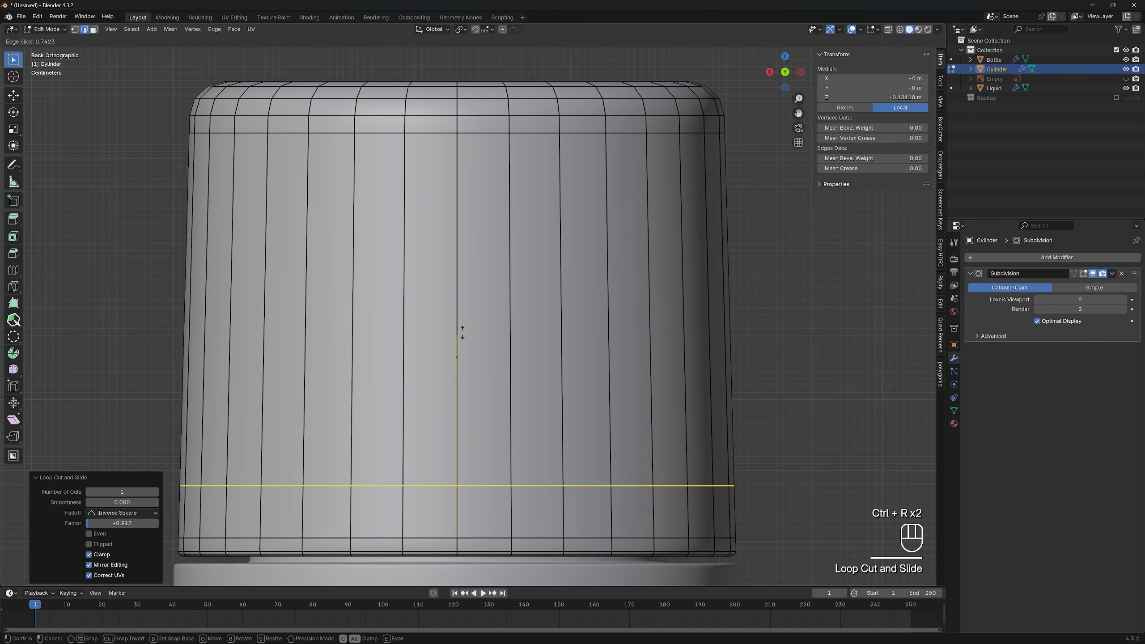
left_click(461, 370)
Inset the cap's outer top face by about 0.029 m
middle_click_drag(462, 370, 489, 298)
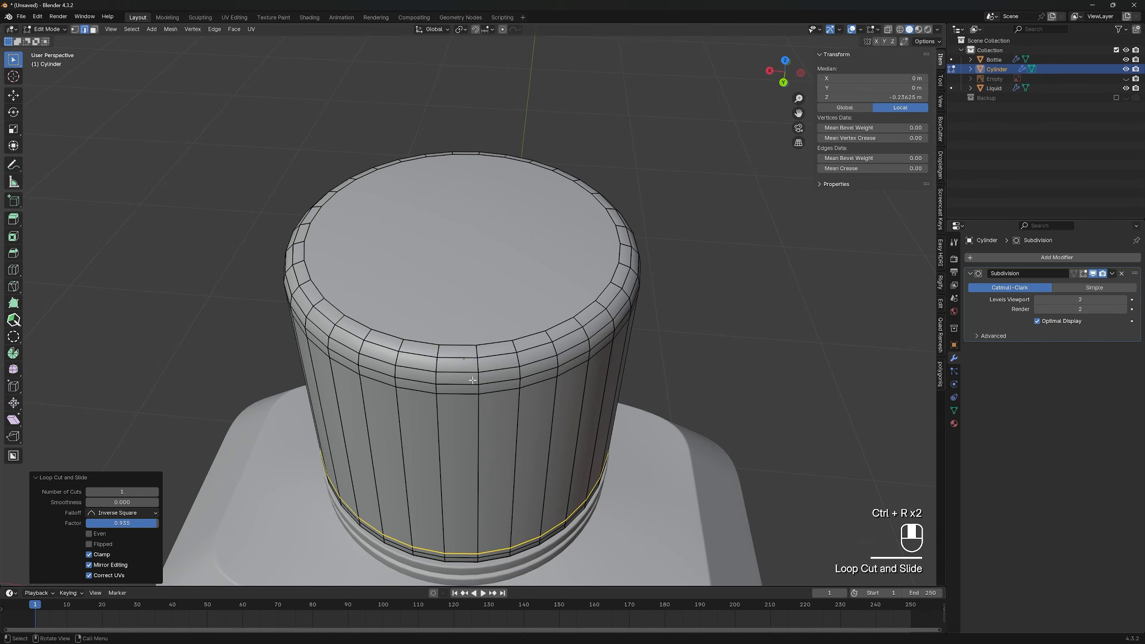
key("3")
left_click(493, 293)
key("i")
left_click(624, 323)
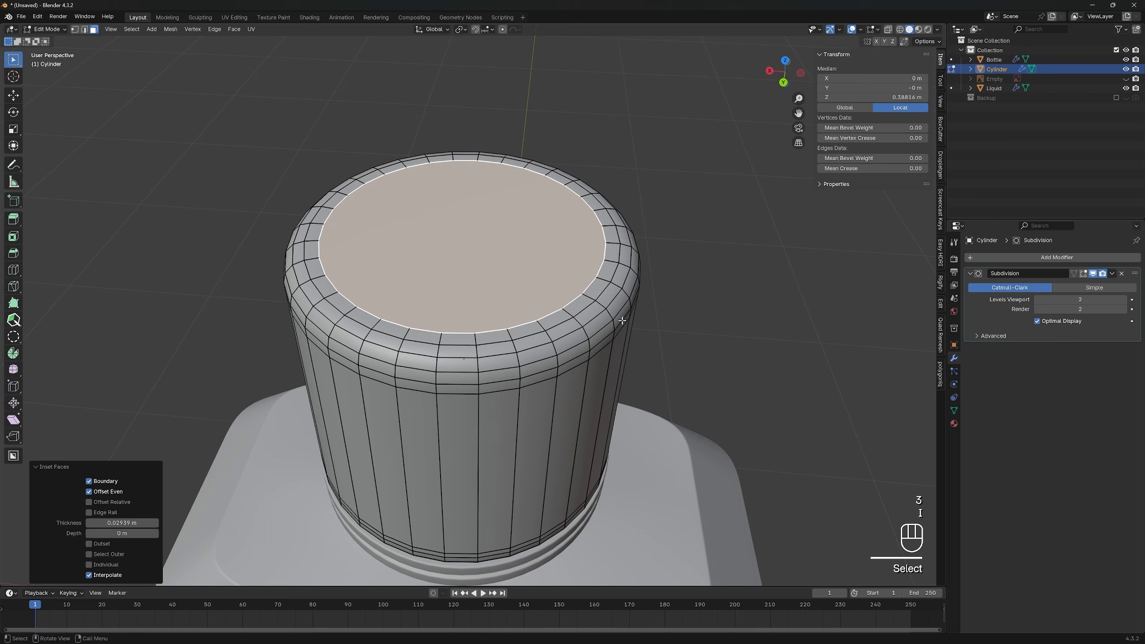
Isolate the cap in Object Mode and inspect its smoothed outer surface, bottom rim and hollow interior
key("Tab")
key("KP_Divide")
middle_click_drag(577, 320, 577, 179)
key("Tab")
key("Tab")
middle_click_drag(581, 259, 581, 339)
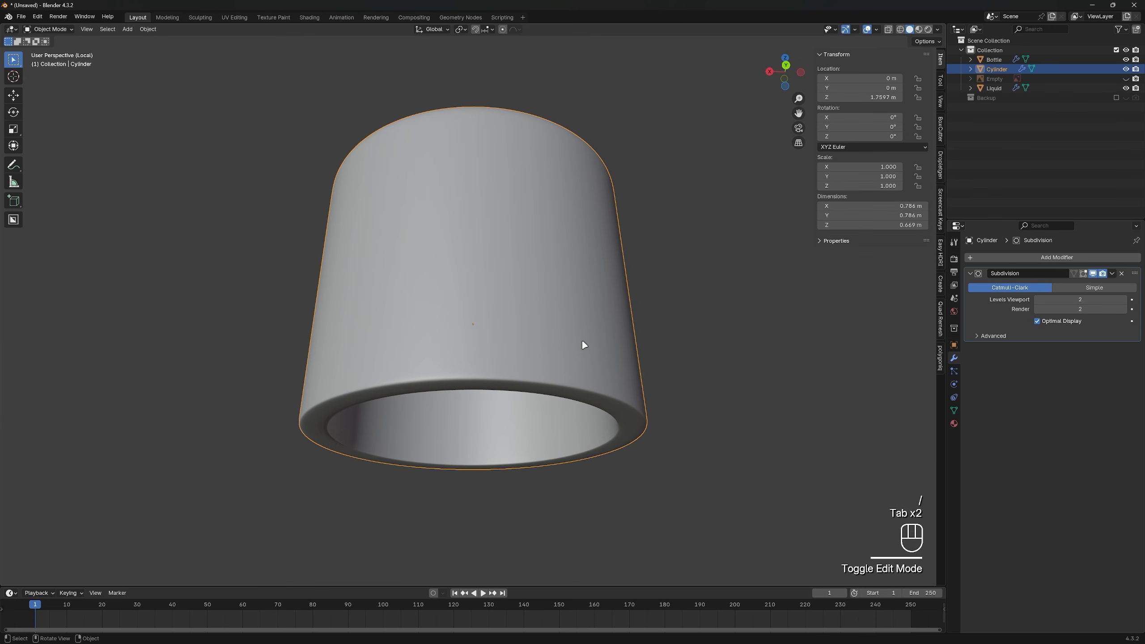
mouse_move(602, 288)
middle_mouse_down()
mouse_move(604, 180)
mouse_move(598, 276)
middle_mouse_up()
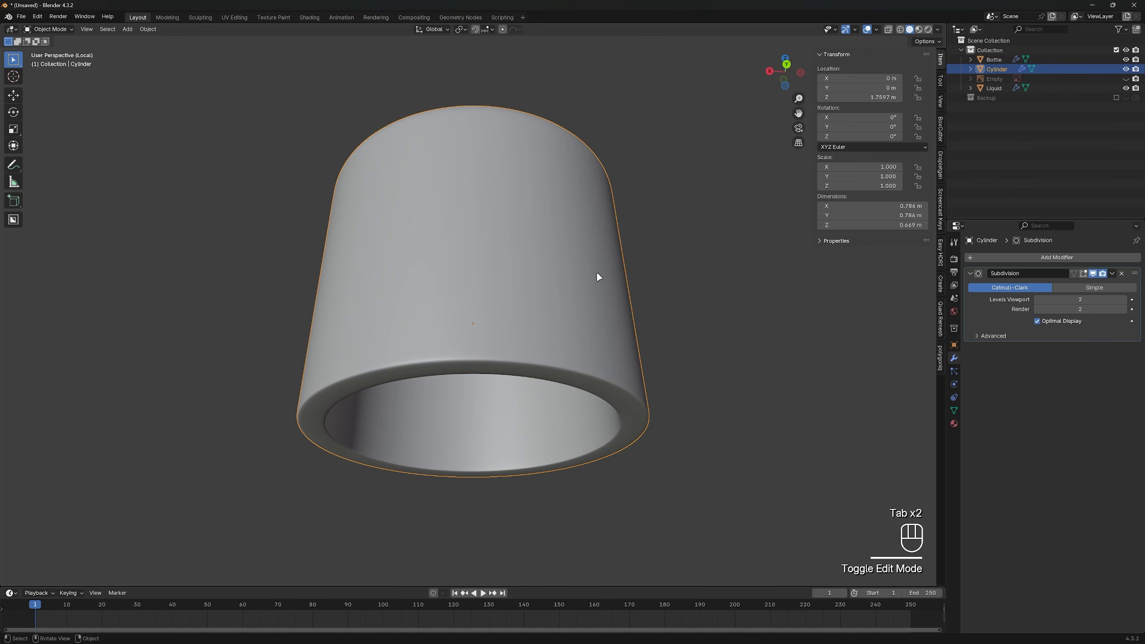
key("KP_Divide")
Show the reference image and select it together with the bottle, cap and liquid
middle_click_drag(577, 365, 543, 307, "alt")
scroll(552, 359, "down", 3)
scroll(544, 312, "down", 2)
key("alt+z")
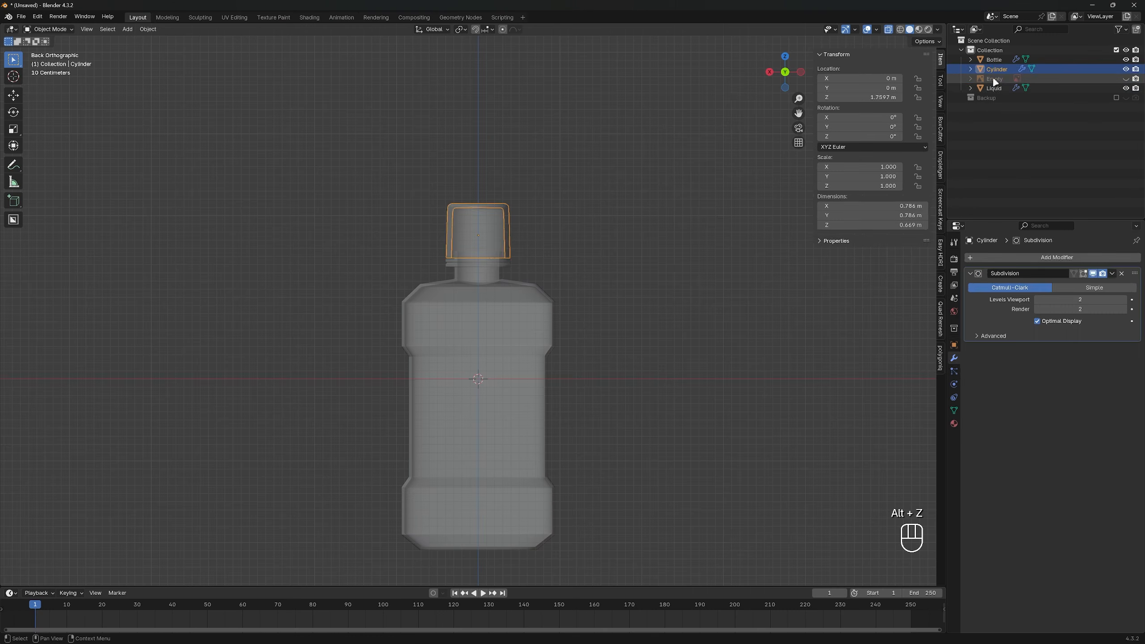
left_click(935, 47)
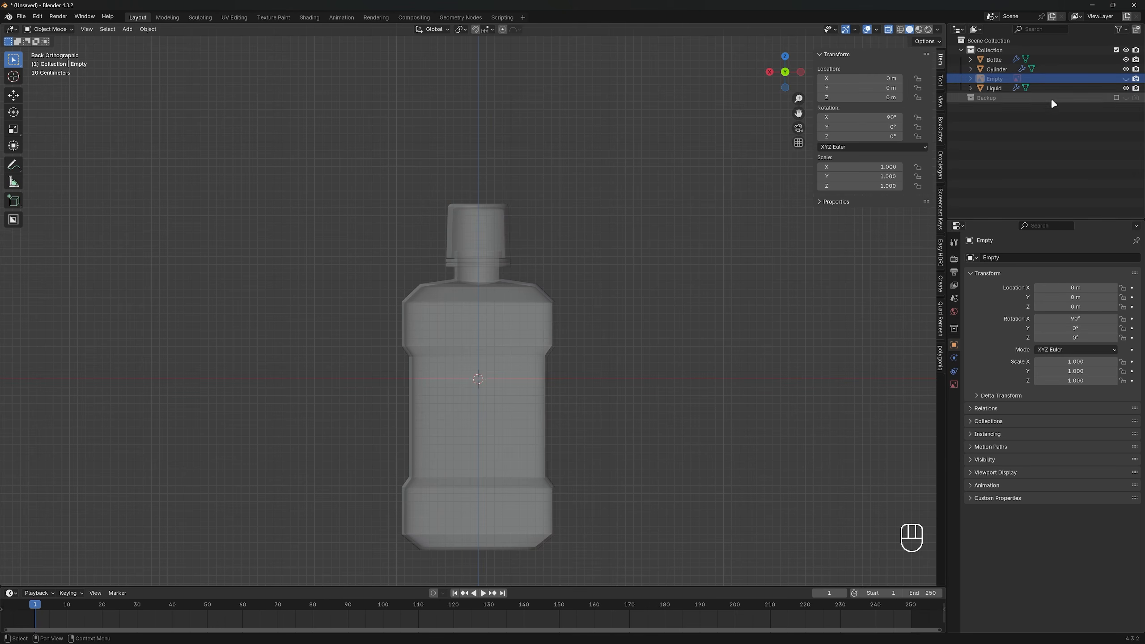
left_click(1127, 78)
left_click_drag(343, 144, 694, 539)
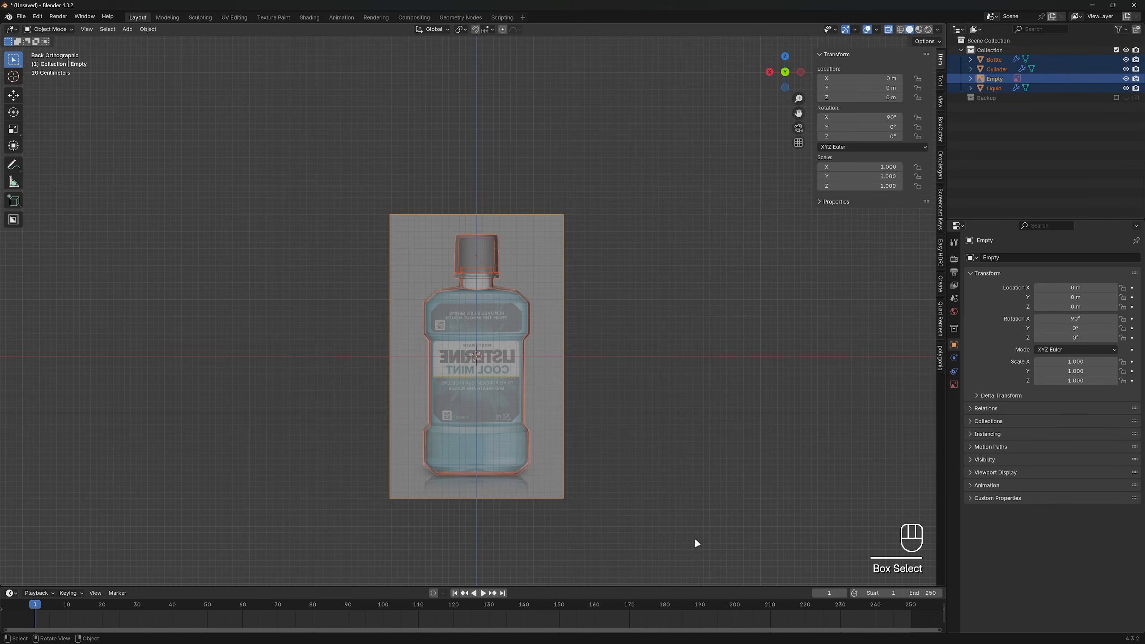
Move the selected objects and reference image up about 2.091 m along Z so the bottle's base sits on the ground line
key("alt+z")
scroll(591, 430, "up", 2)
middle_click_drag(591, 430, 602, 379, "shift")
scroll(605, 347, "up", 1)
scroll(602, 379, "down", 1)
scroll(602, 379, "up", 2)
key("g")
key("z")
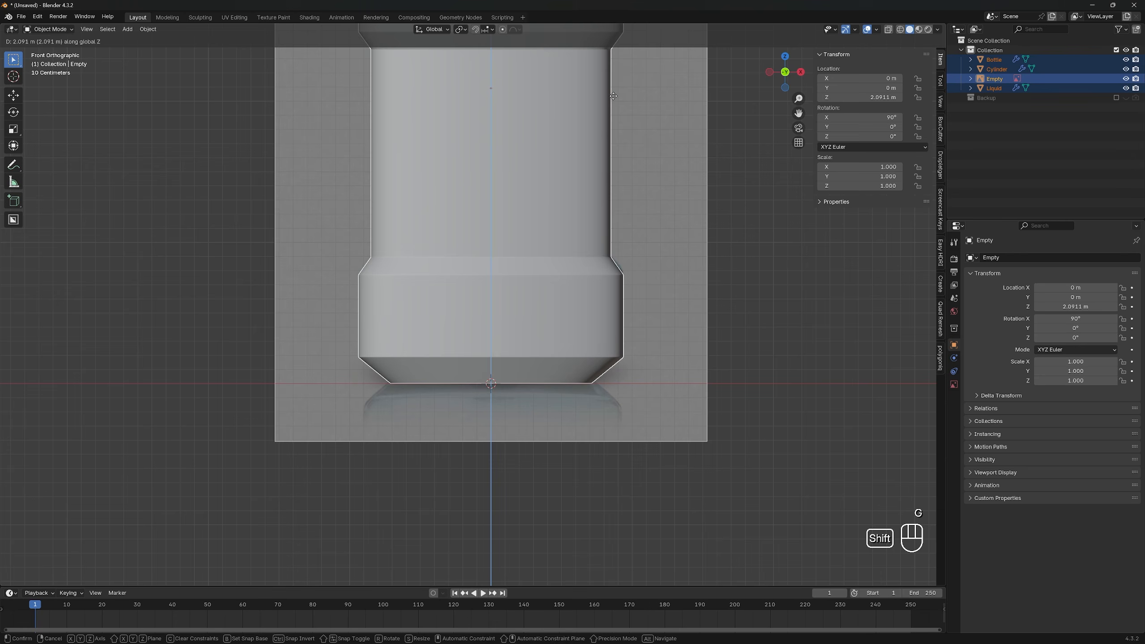
left_click(613, 96)
scroll(599, 230, "down", 5)
middle_click_drag(588, 313, 567, 347)
scroll(558, 302, "up", 1)
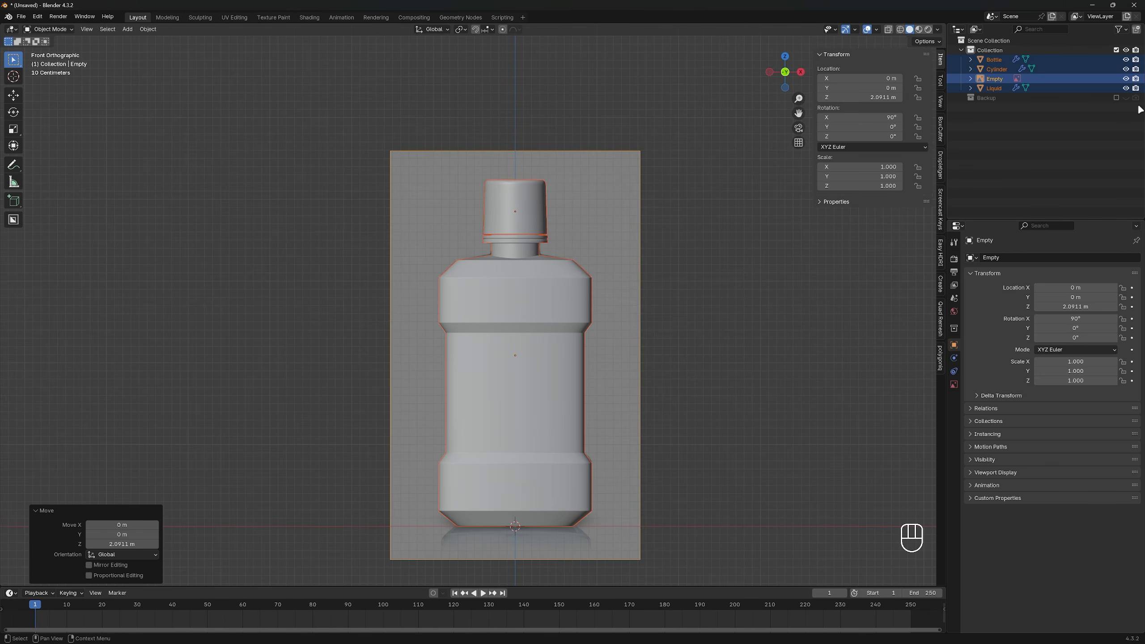
Hide the reference image and select only the bottle
left_click(1126, 78)
middle_click_drag(662, 297, 649, 317)
key("alt+z")
key("alt+z")
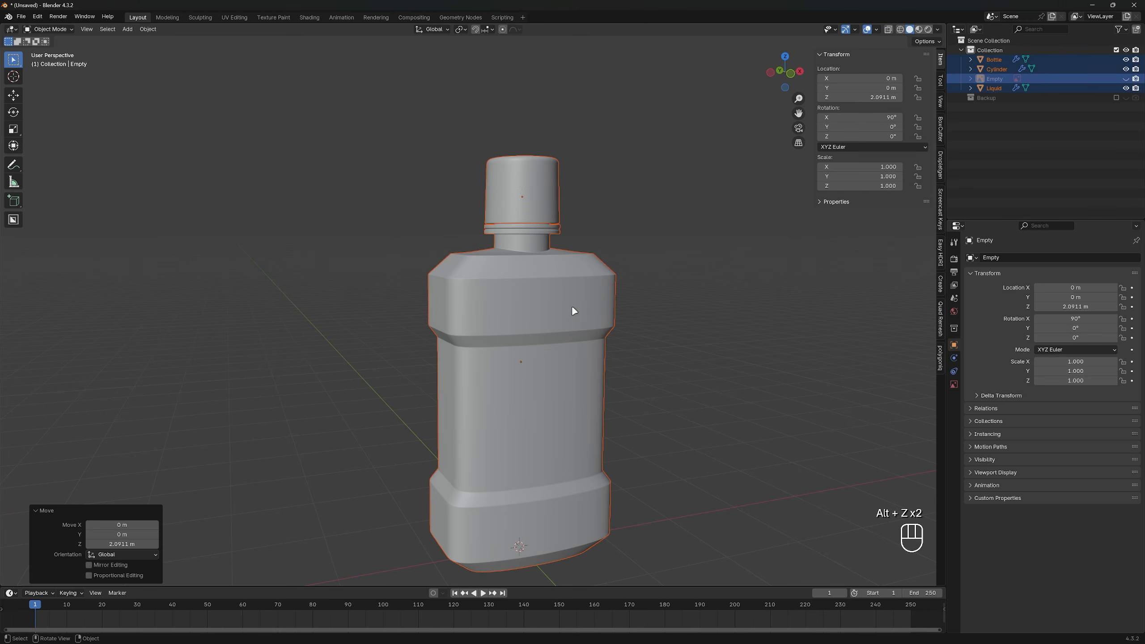
left_click(573, 311)
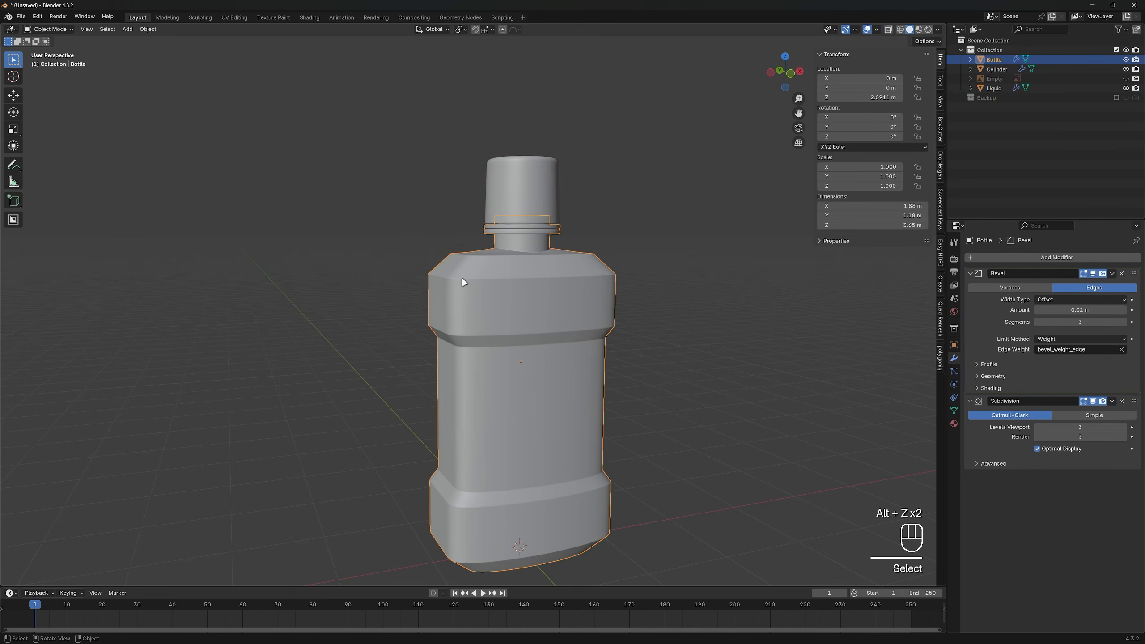
Set the render engine to Cycles with GPU Compute as the device
left_click(954, 259)
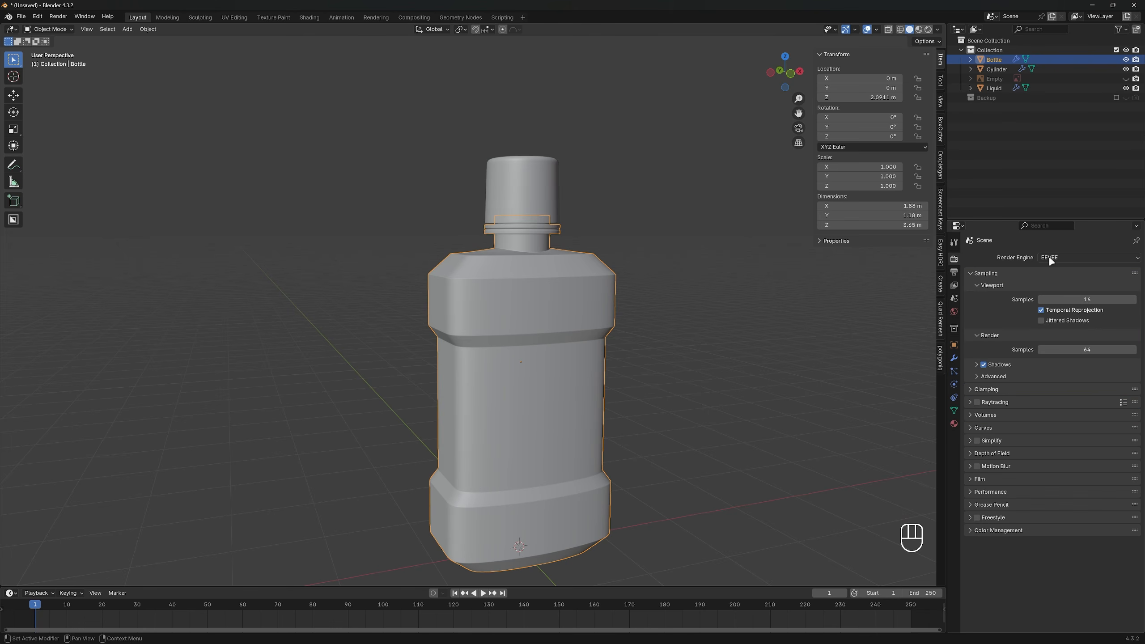
left_click(1082, 257)
left_click(1055, 281)
left_click(1054, 305)
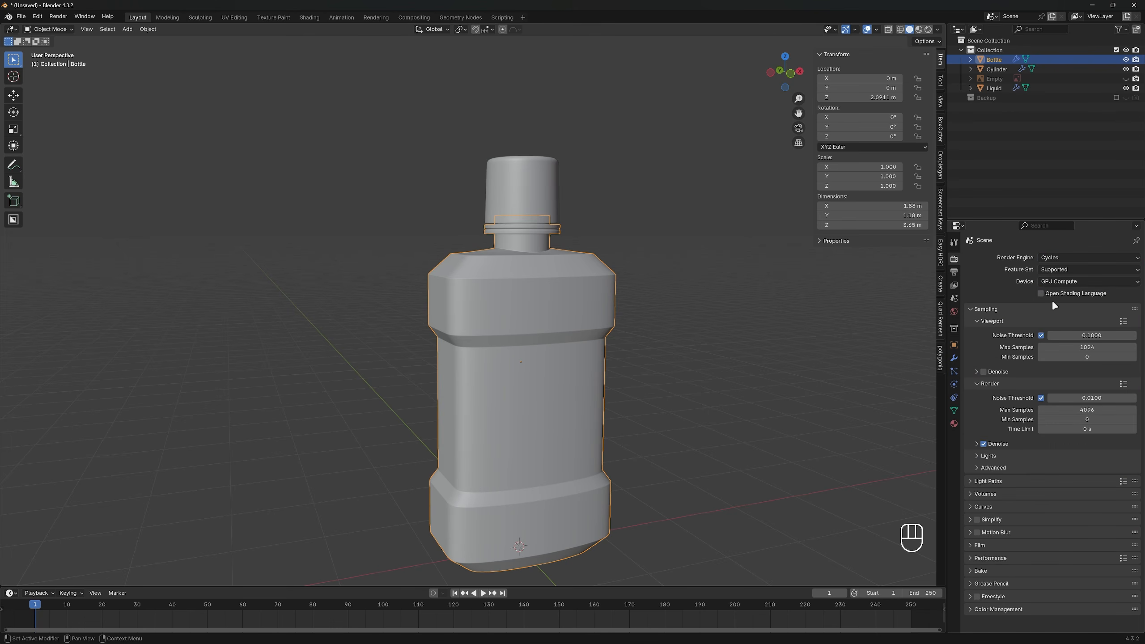
Create Easy HDRI world nodes and load HDRI_8K_031 from the D:\HDRI\ folder as the environment
left_click(939, 255)
left_click(873, 173)
left_click(923, 68)
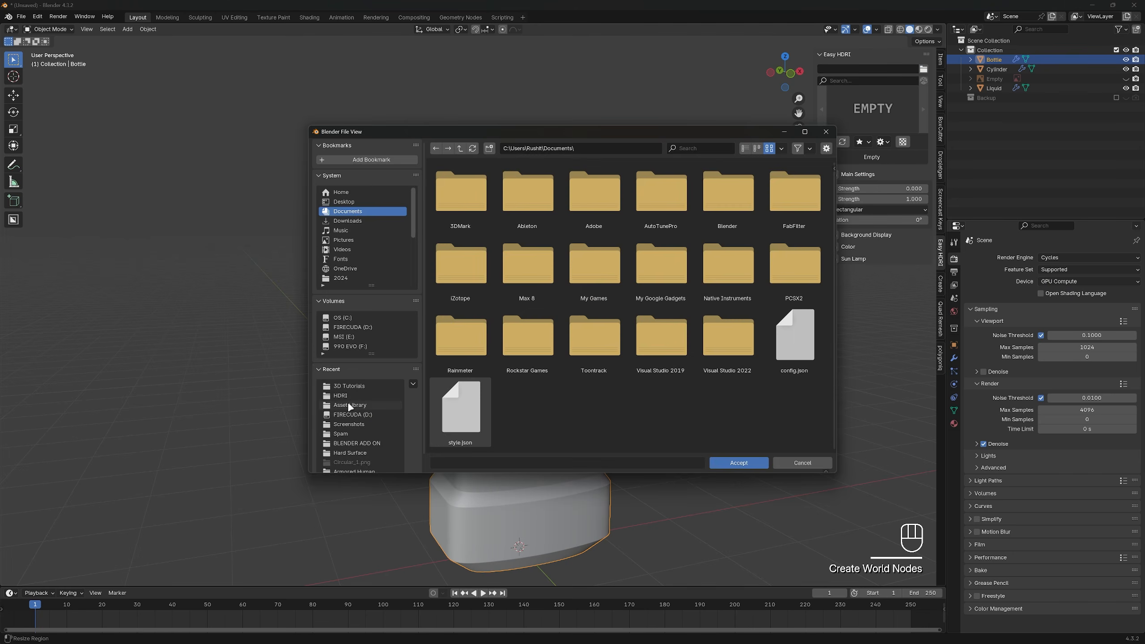
left_click(738, 463)
left_click(891, 119)
Enable a solid black background in the Easy HDRI background display settings
left_click(848, 247)
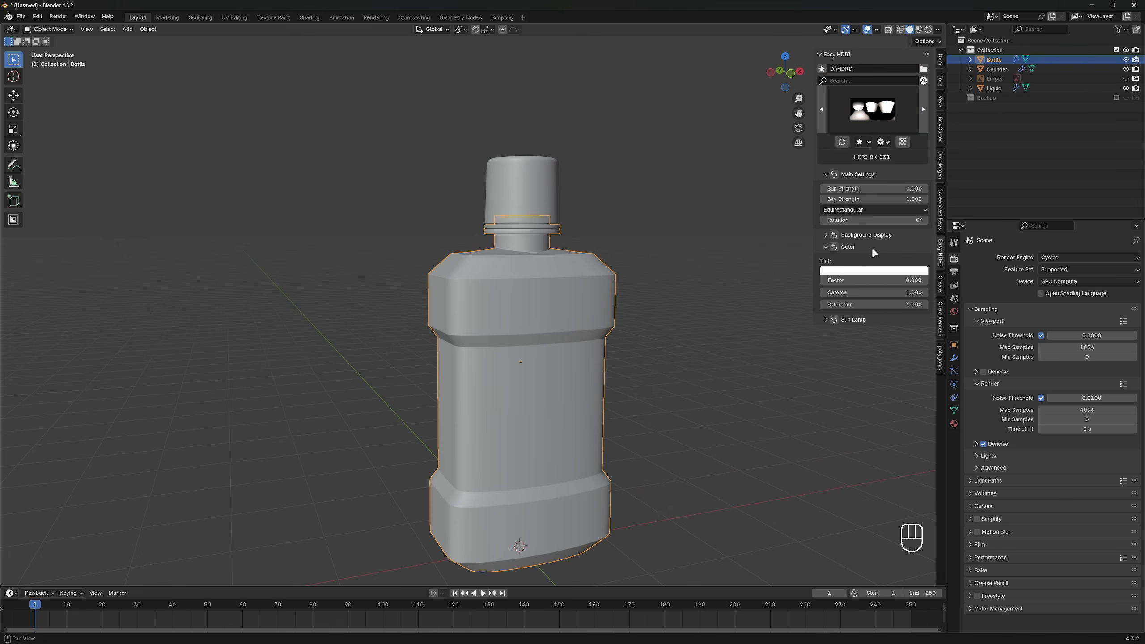
left_click(871, 235)
left_click(874, 251)
Hide the sidebar, preview the bottle in rendered shading from the front, and return to solid shading
key("z")
key("n")
middle_click_drag(581, 238, 606, 241, "alt")
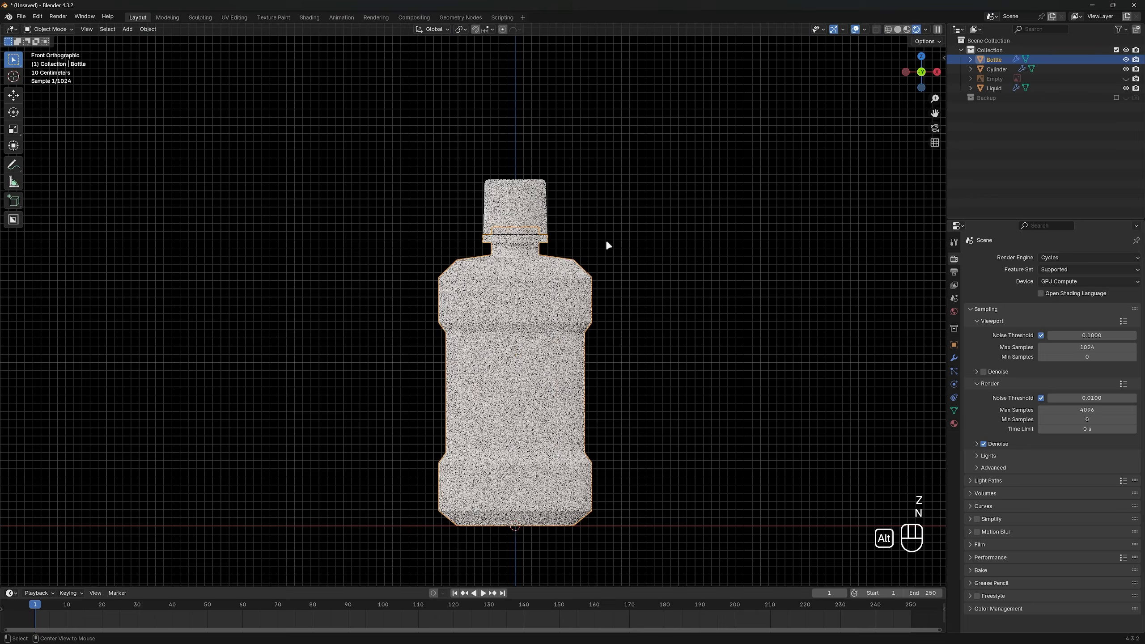
scroll(606, 241, "up", 2)
middle_click_drag(651, 314, 642, 236, "shift")
scroll(643, 237, "down", 1)
key("z")
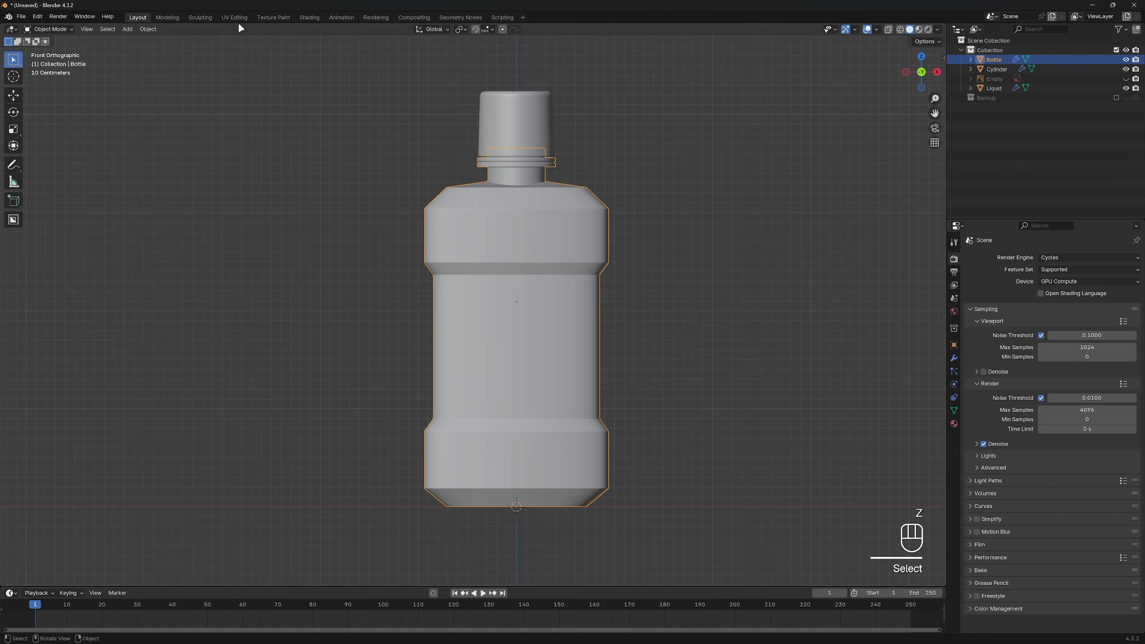
Switch to the Shading workspace and frame the bottle from the front in rendered shading
left_click(309, 18)
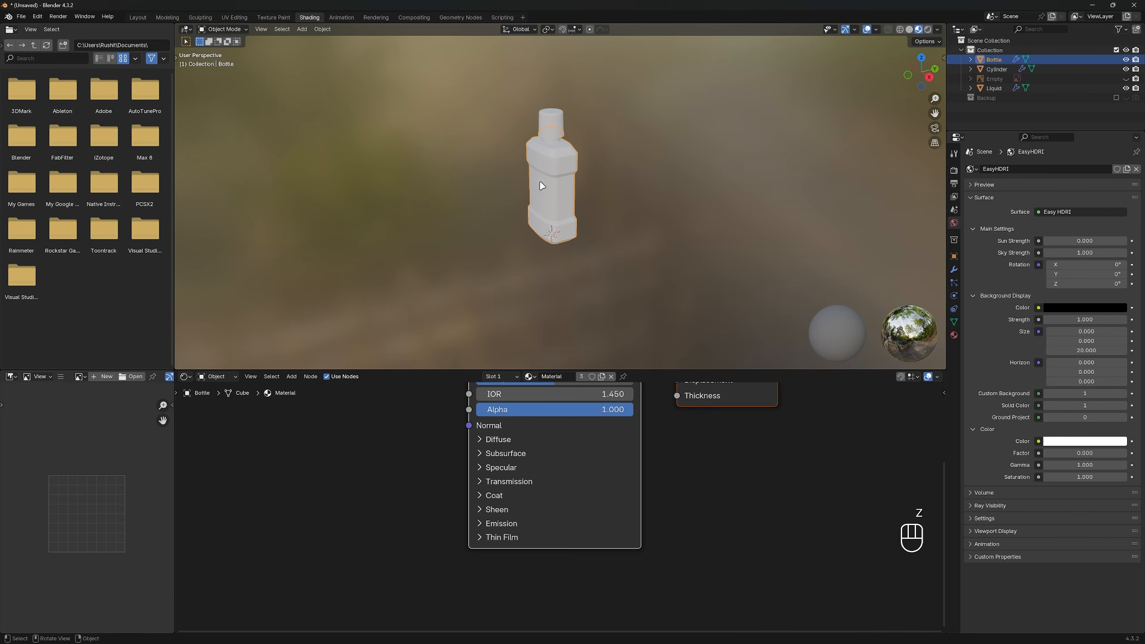
left_click(547, 135)
key("KP_1")
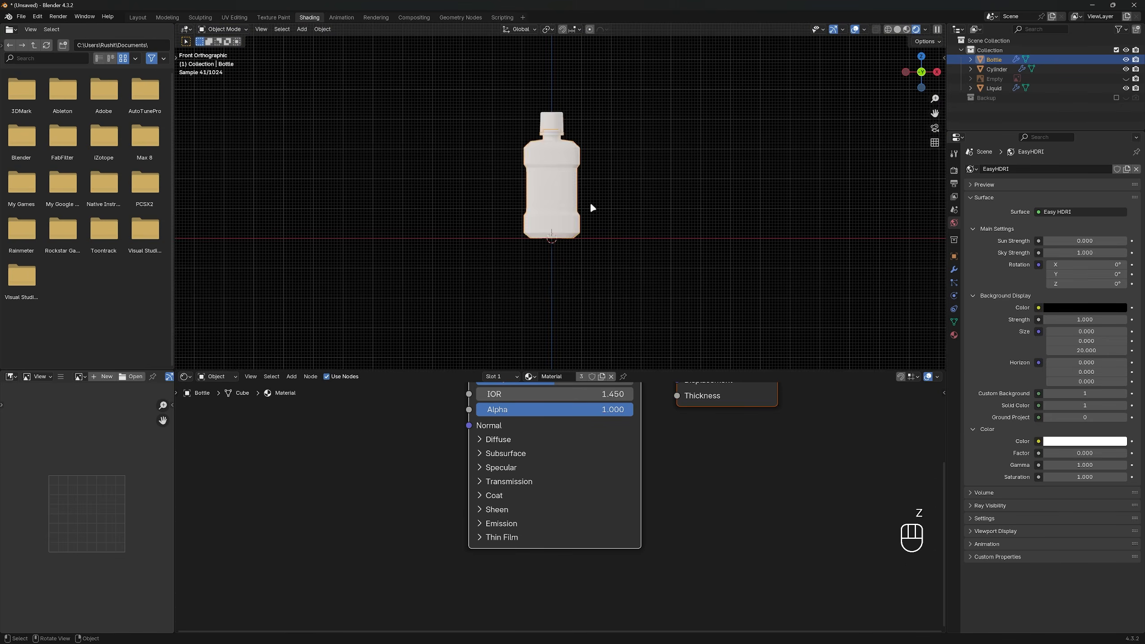
scroll(590, 204, "up", 2)
middle_click_drag(590, 204, 595, 229, "shift")
scroll(670, 507, "down", 4)
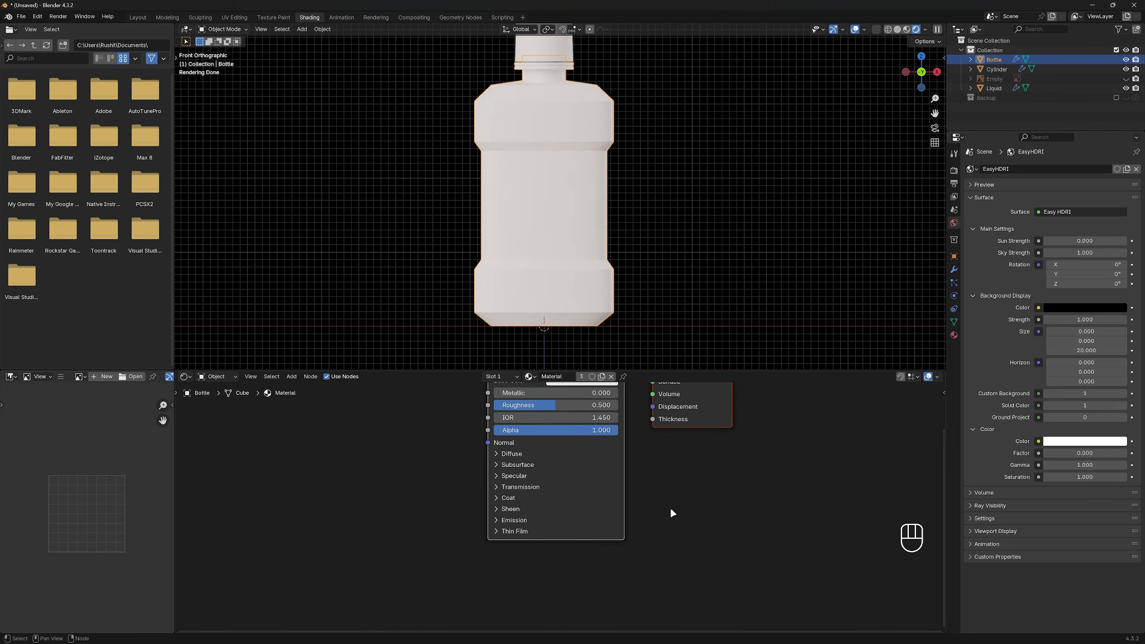
Set the bottle material's Transmission weight to 1.000 and its Roughness to about 0.104 on the Principled BSDF
middle_click_drag(658, 462, 610, 534, "shift")
scroll(618, 467, "down", 1)
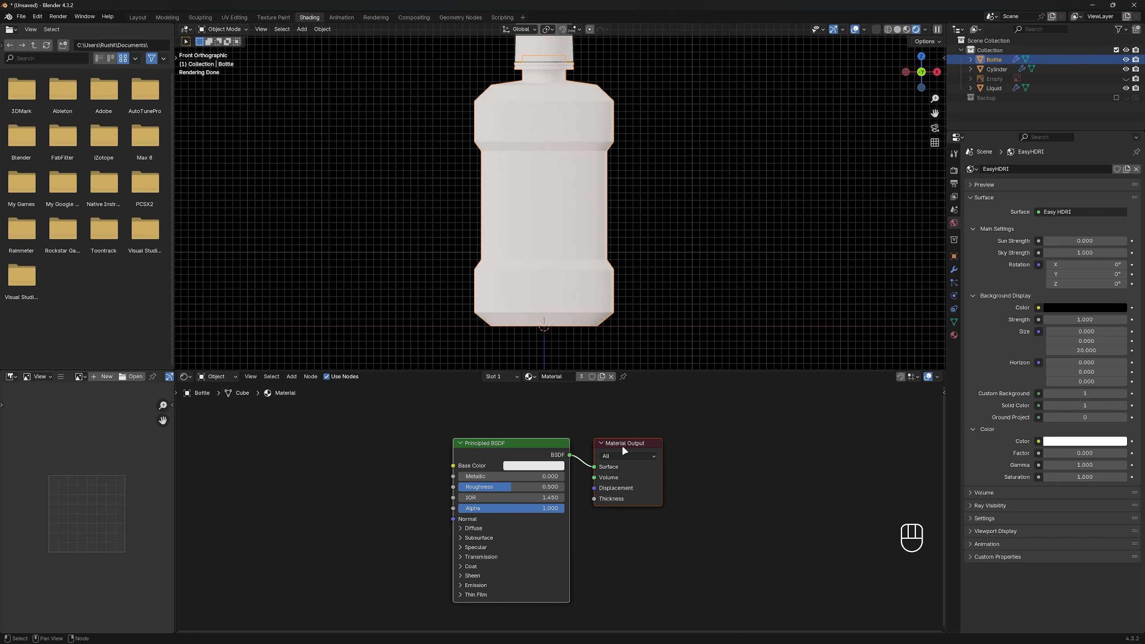
left_click_drag(623, 447, 655, 439)
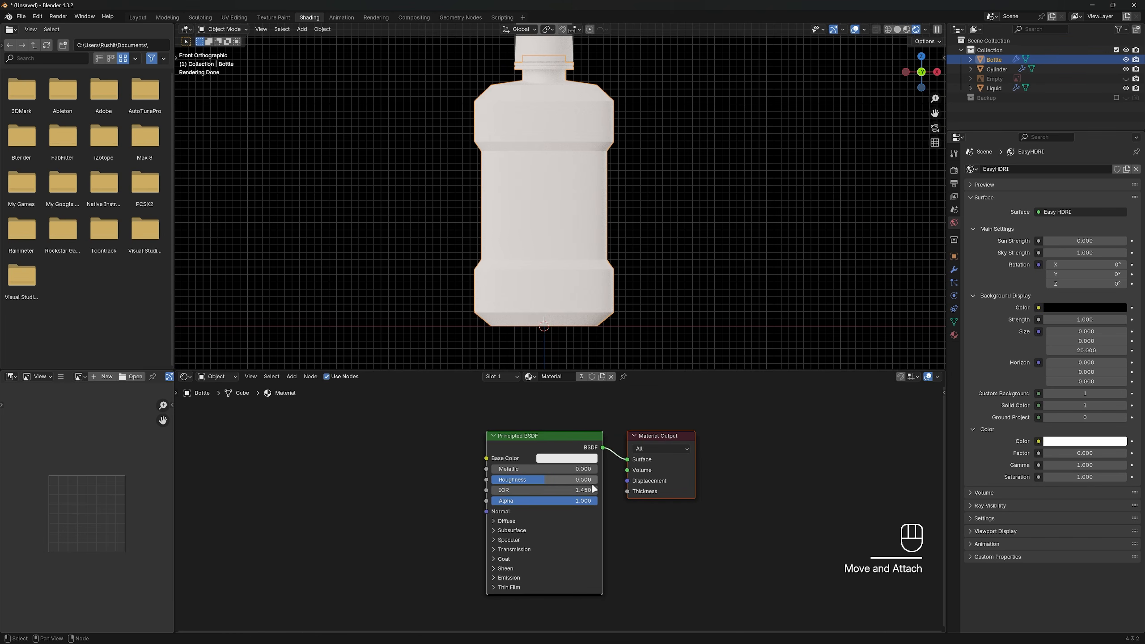
scroll(586, 491, "up", 2)
mouse_move(567, 505)
middle_mouse_down("shift")
mouse_move(569, 471)
mouse_move(562, 488)
middle_mouse_up("shift")
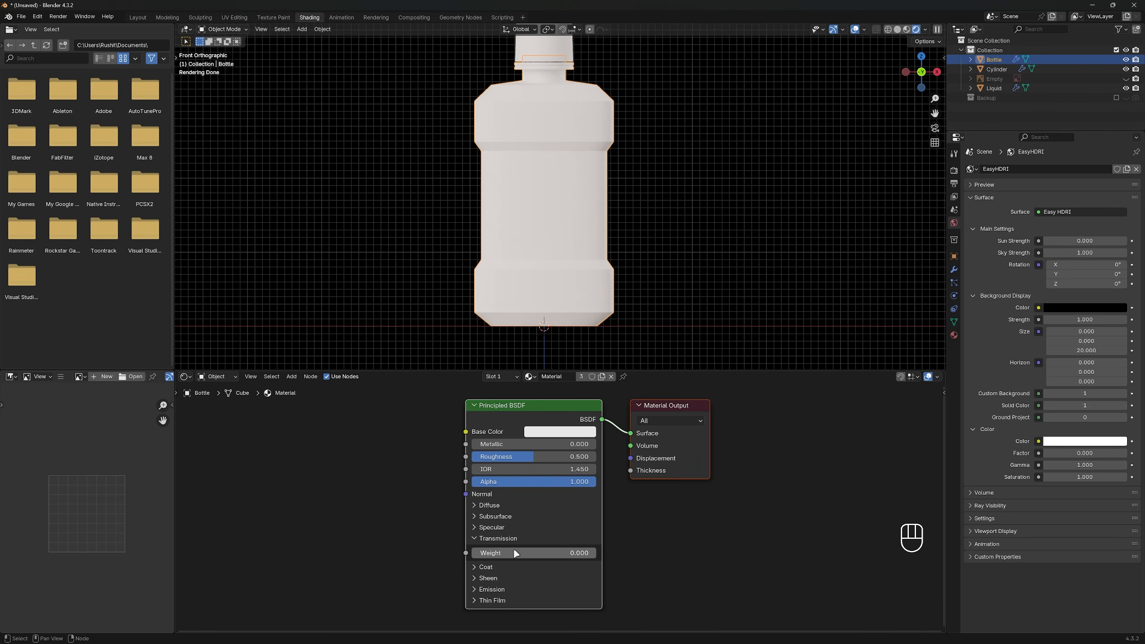
left_click_drag(514, 552, 638, 552)
left_click_drag(545, 456, 496, 456)
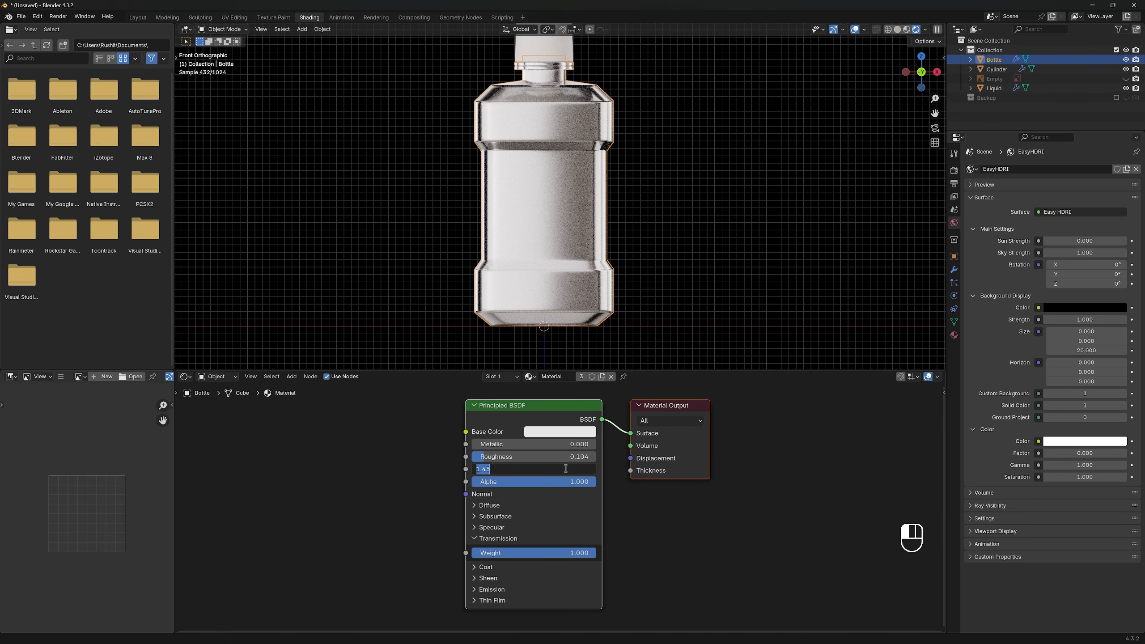
Set the bottle material's Roughness to 0.100 and IOR to 1.460, and name the material Bottle
key("Return")
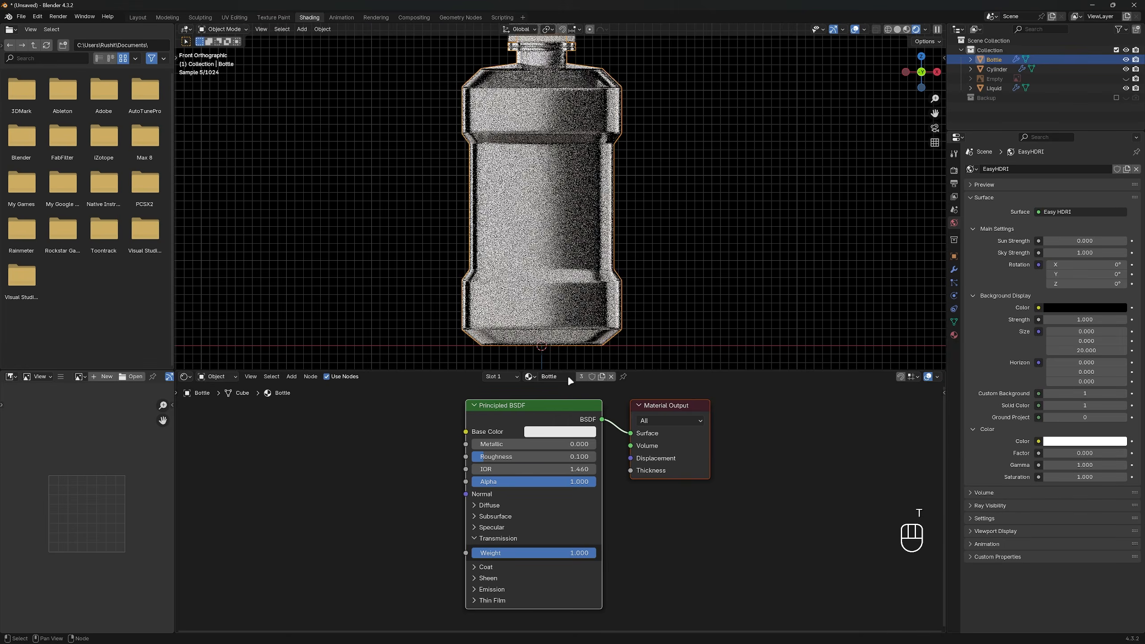
Space out the material nodes and insert a Mix Shader between the Principled BSDF and the Material Output
left_click_drag(576, 409, 399, 423)
left_click_drag(667, 405, 698, 405)
scroll(561, 422, "down", 3)
left_click_drag(410, 435, 405, 439)
left_click(511, 410)
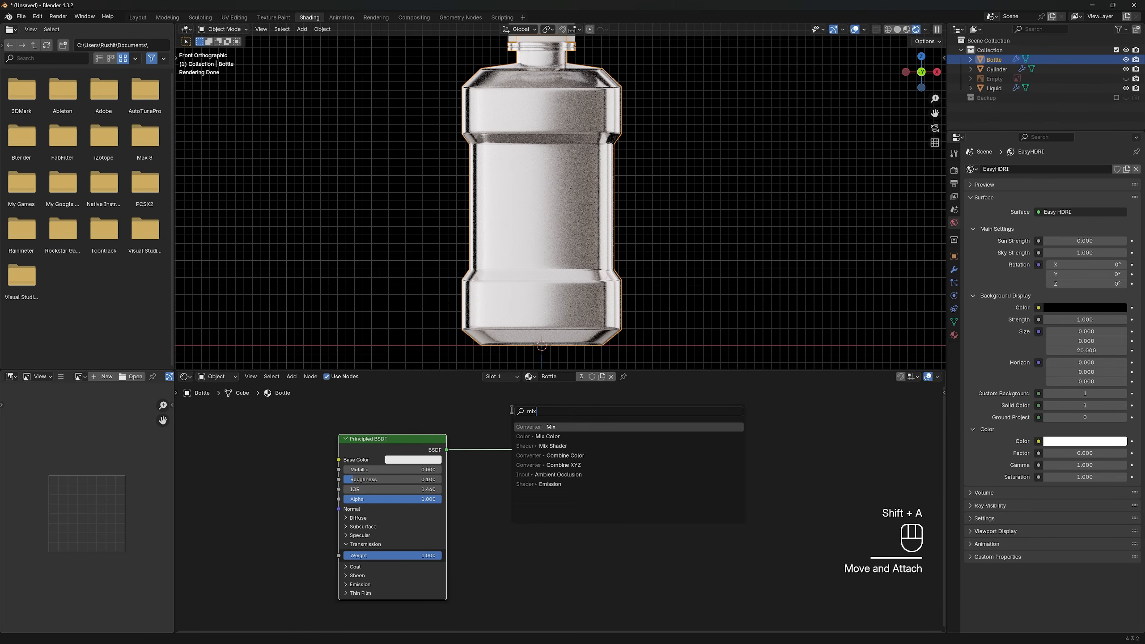
left_click(551, 445)
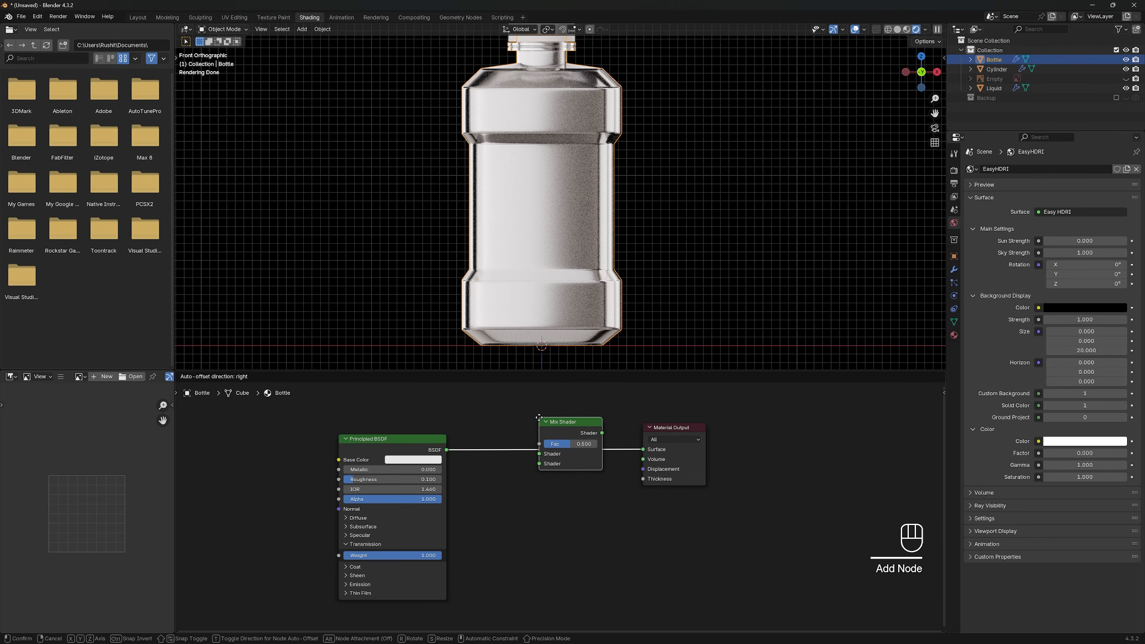
left_click(539, 418)
left_click_drag(707, 424, 709, 423)
scroll(535, 456, "down", 2)
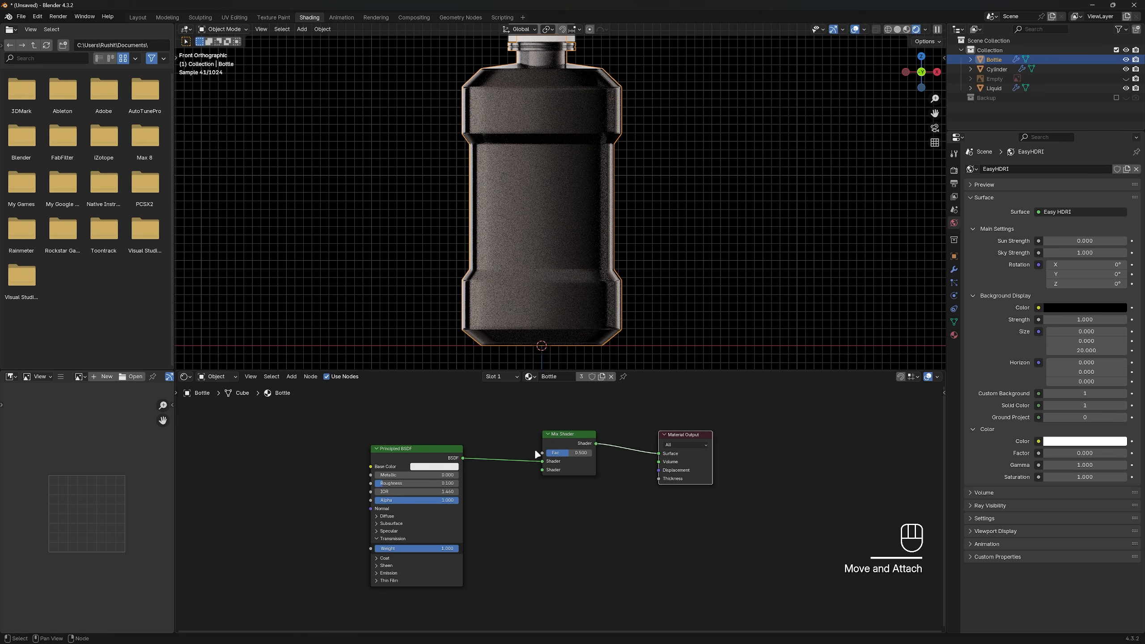
Add an Image Texture node above the Principled BSDF and set its extension mode to Extend
middle_click_drag(535, 455, 591, 477, "shift")
key("shift+a")
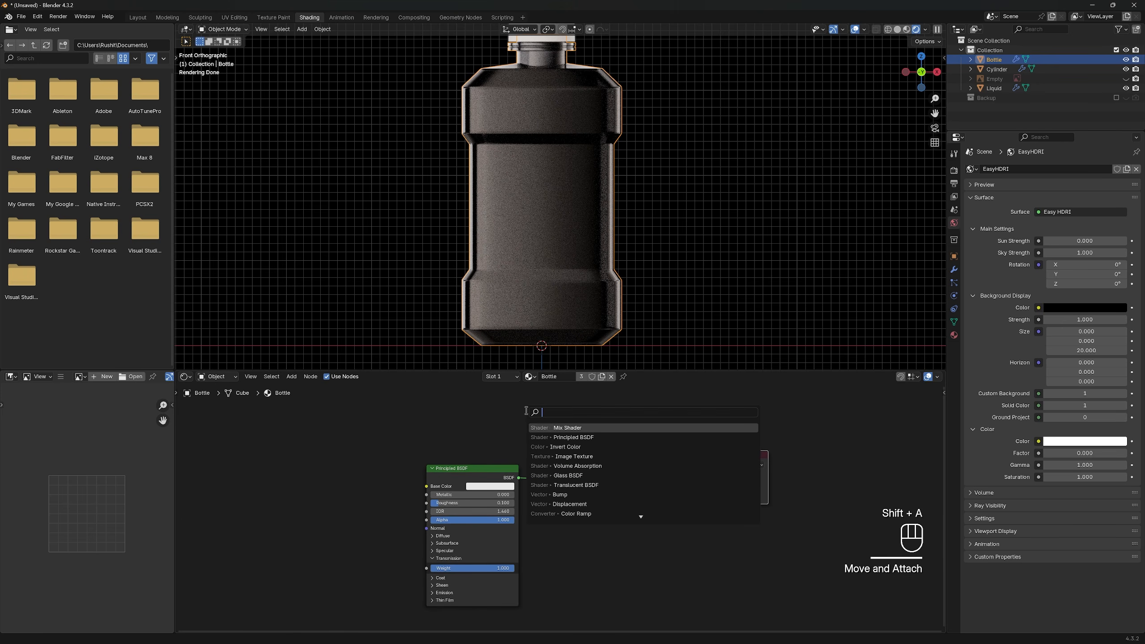
key("Return")
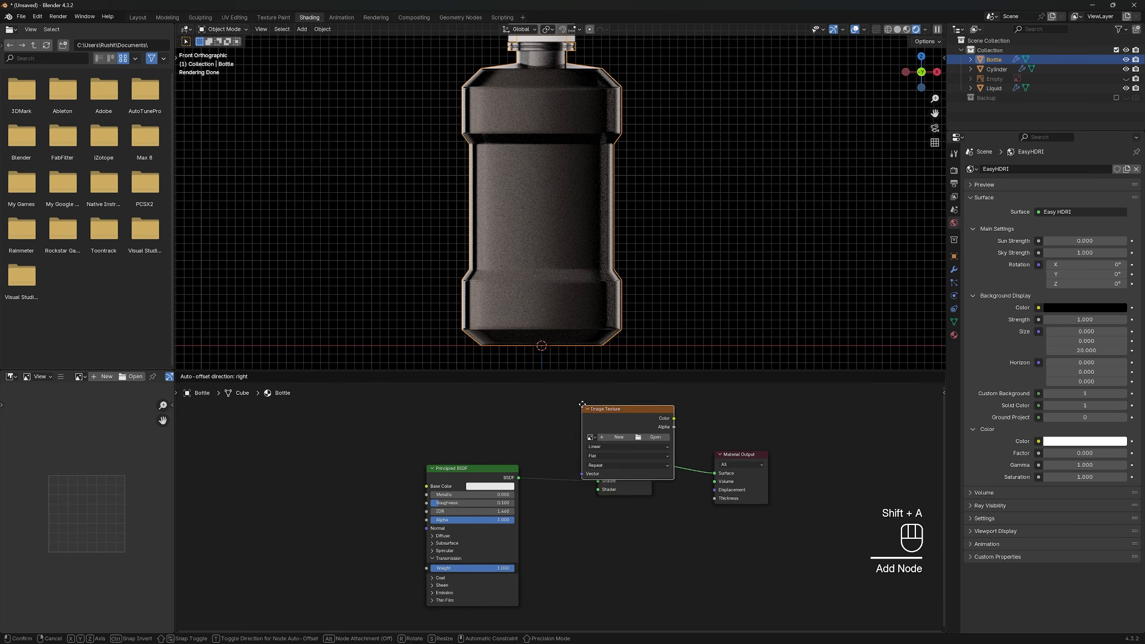
left_click(554, 479)
left_click(546, 469)
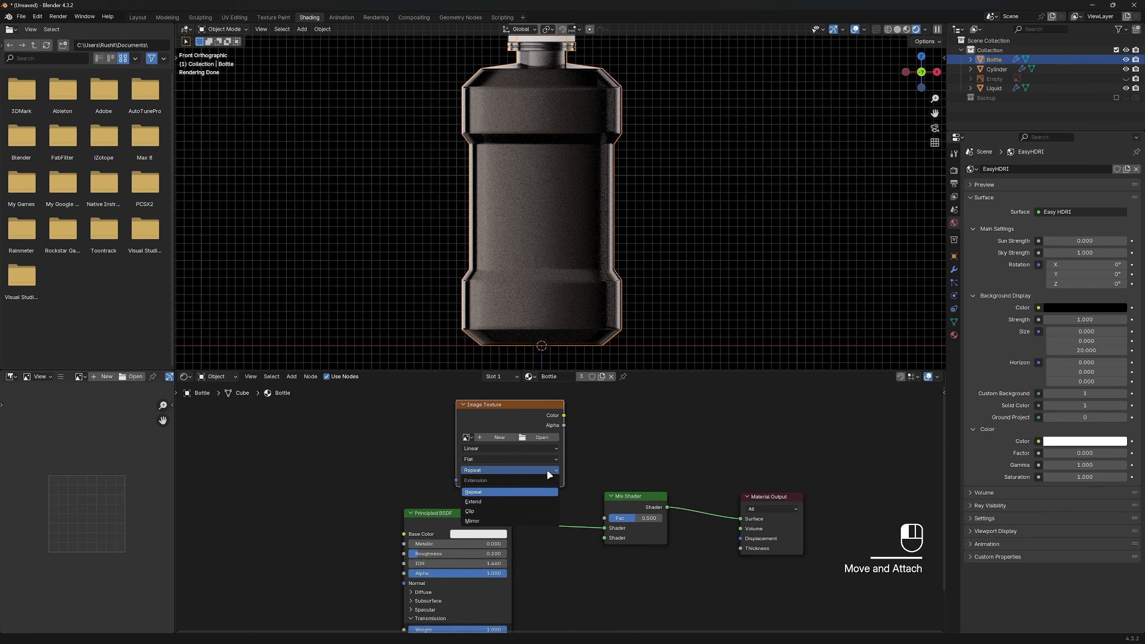
left_click(536, 495)
Load Listerine_Texture_Alpha.jpg from the 3D Tutorials folder into the Image Texture node
left_click(543, 438)
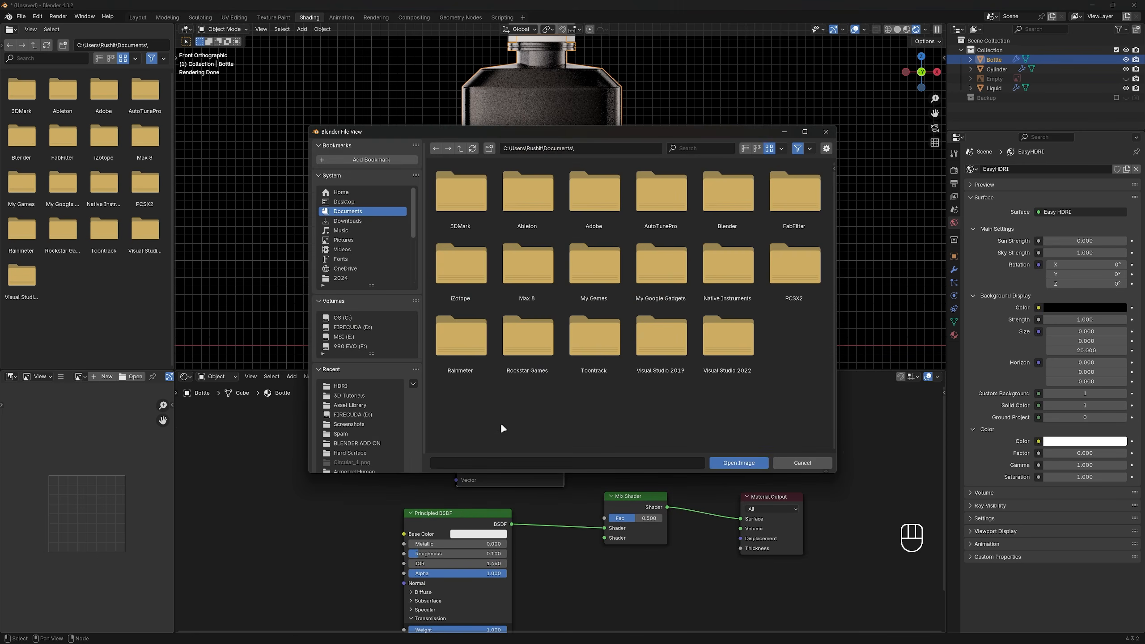
left_click(358, 396)
left_click(690, 148)
type("lis")
double_click(594, 196)
Connect the alpha texture's Color output to the Mix Shader's Fac input
scroll(602, 442, "down", 2)
middle_click_drag(601, 442, 601, 483)
left_click_drag(528, 462, 503, 434)
middle_click_drag(507, 439, 552, 462, "ctrl")
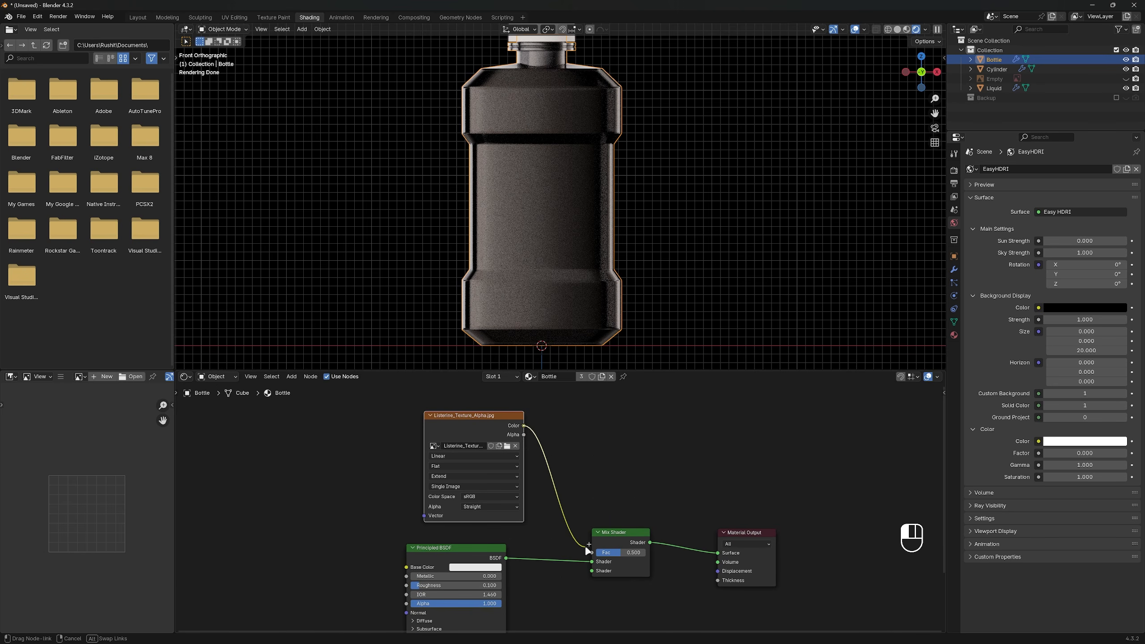
scroll(615, 464, "down", 2)
Duplicate the alpha texture node below the original and connect the copy's Color to the Mix Shader's second Shader input
left_click(514, 396)
key("shift+d")
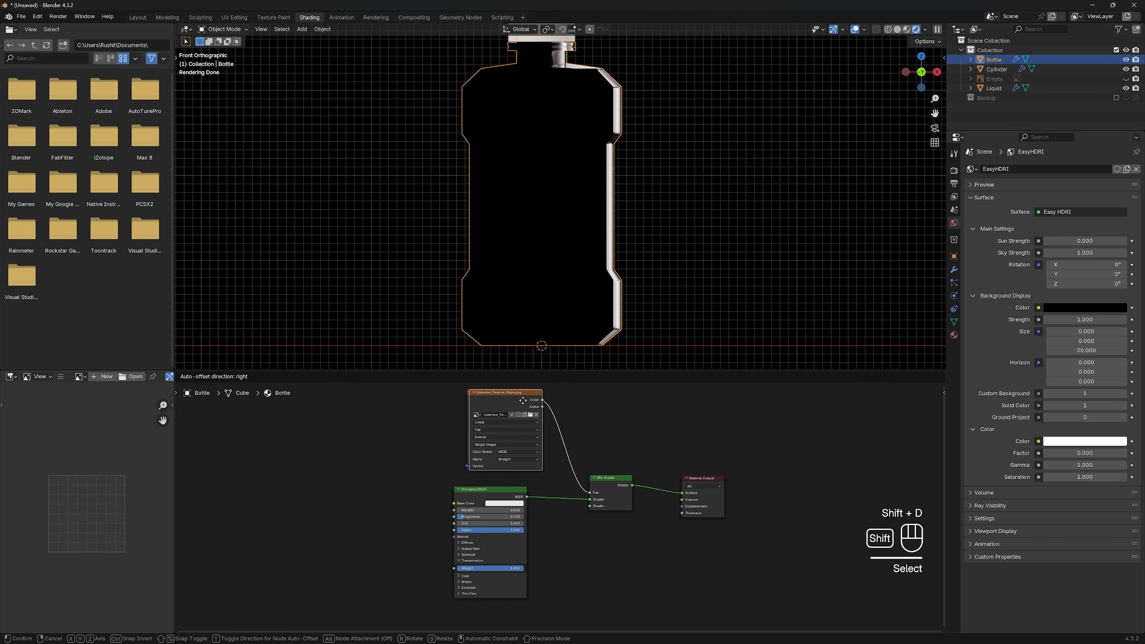
left_click(602, 540)
scroll(717, 488, "up", 2)
left_click_drag(757, 454, 626, 488)
left_click_drag(744, 475, 830, 469)
middle_click_drag(676, 487, 676, 448)
left_click_drag(479, 448, 449, 440)
left_click_drag(625, 515, 595, 494)
middle_click_drag(595, 495, 557, 509, "ctrl")
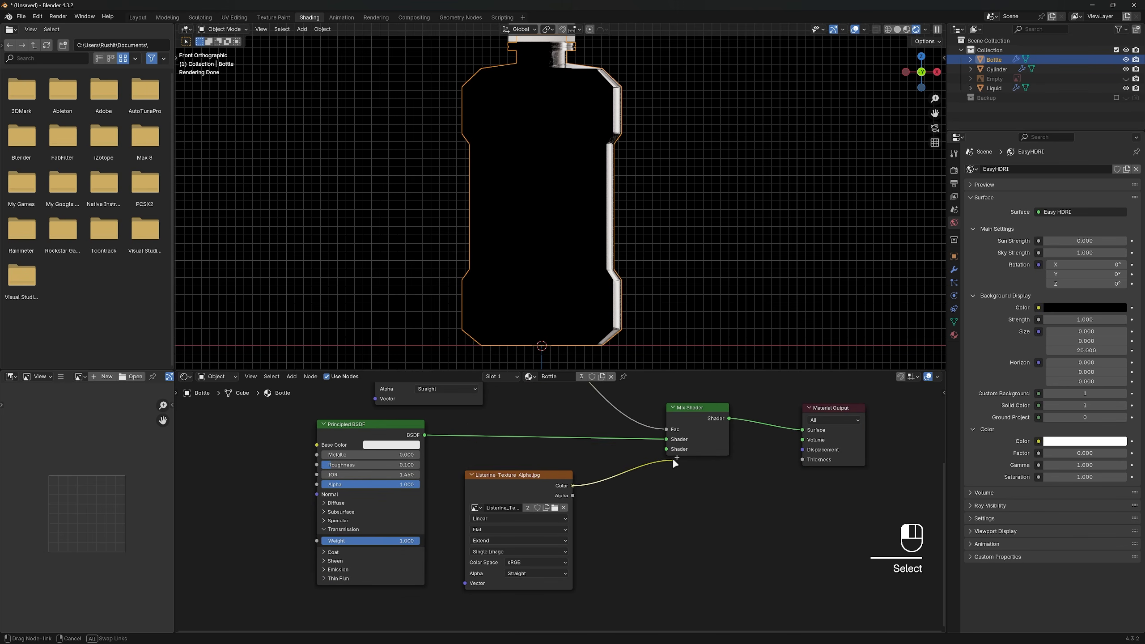
left_click_drag(669, 450, 667, 449)
Replace the image in the duplicated texture node with Listerine_Texture_Color.png
left_click(559, 508)
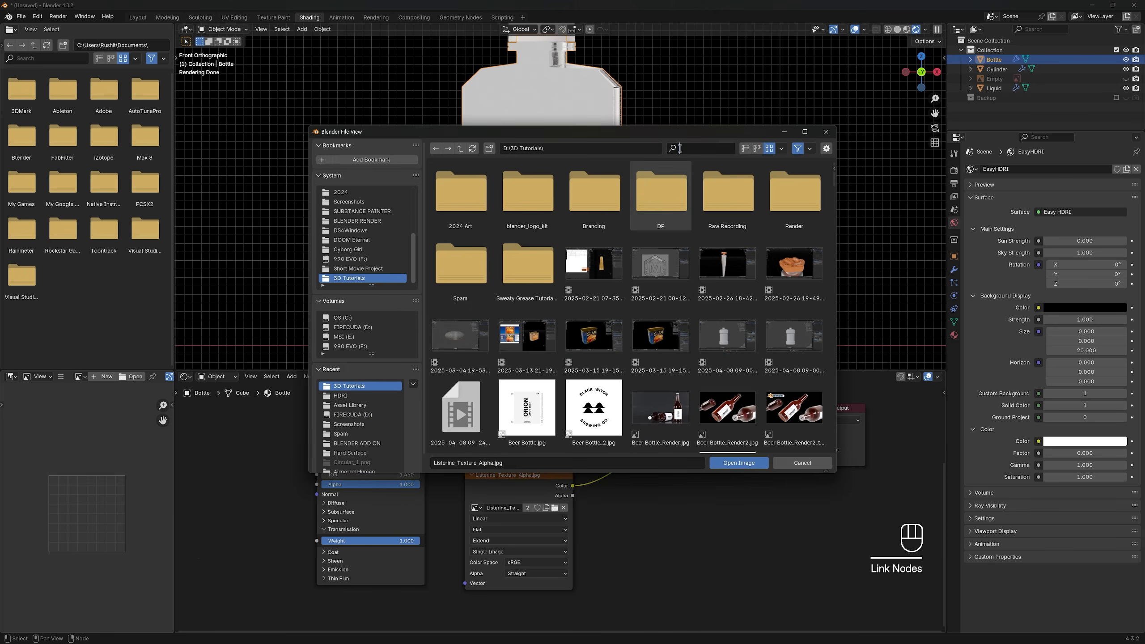
key("ctrl+f")
type("lis")
double_click(659, 206)
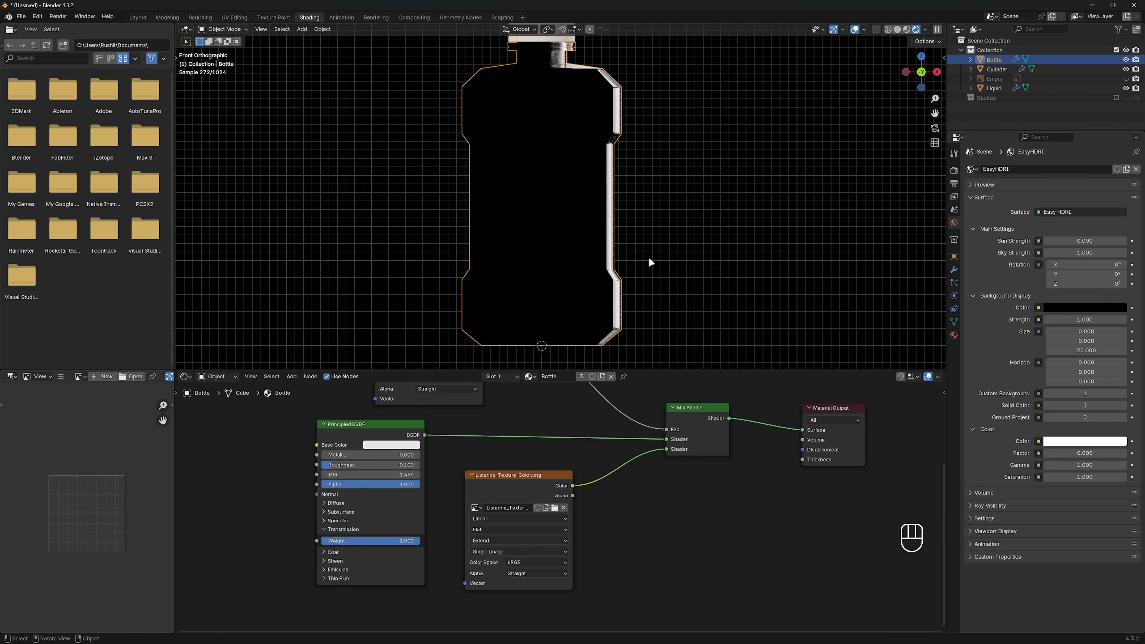
Swap the Mix Shader inputs so the color texture feeds the first and the Principled BSDF the second, and check the bottle from several sides
middle_click_drag(672, 450, 682, 477)
mouse_move(675, 477)
left_mouse_down()
mouse_move(434, 465)
mouse_move(674, 477)
left_mouse_up()
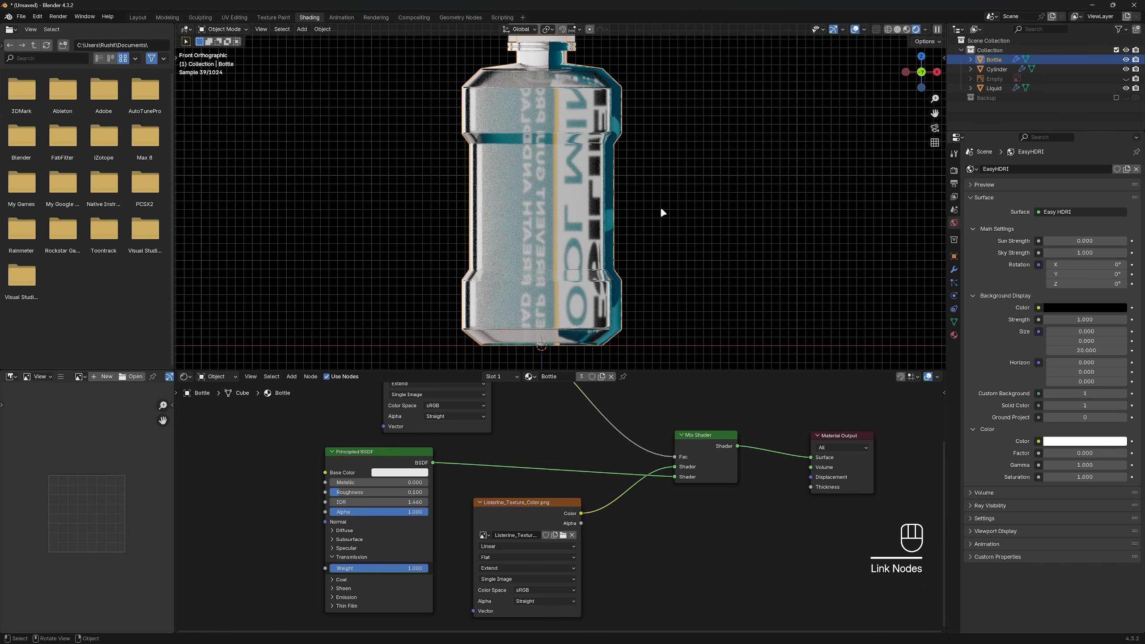
key("ctrl+KP_1")
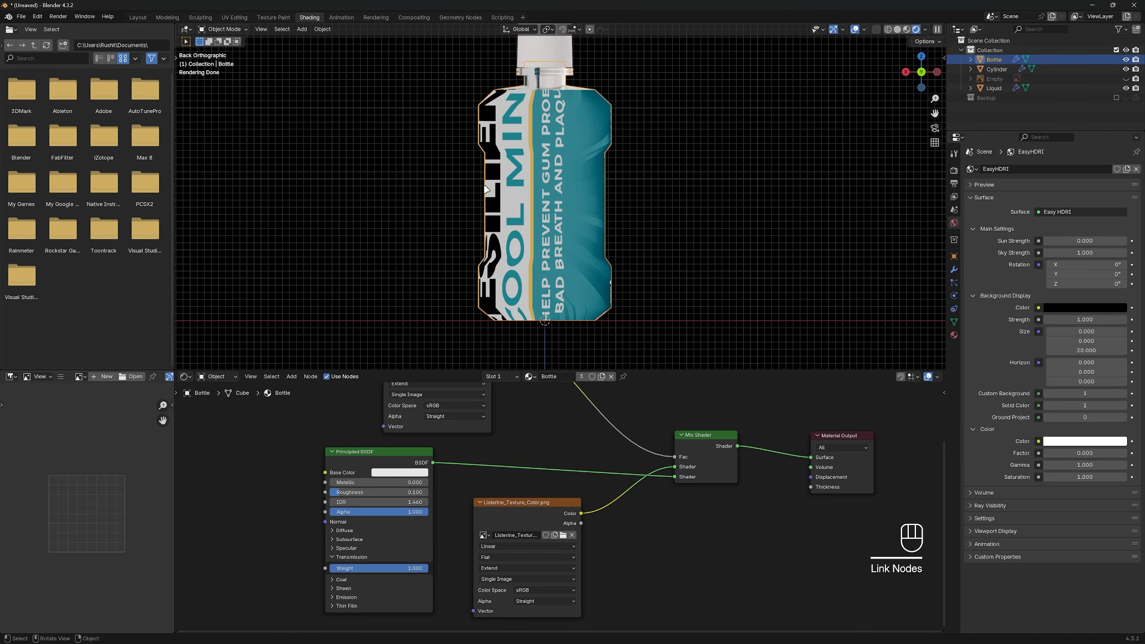
key("KP_1")
mouse_move(602, 206)
middle_mouse_down()
mouse_move(374, 211)
mouse_move(652, 201)
mouse_move(702, 212)
mouse_move(620, 207)
mouse_move(668, 227)
mouse_move(619, 219)
middle_mouse_up()
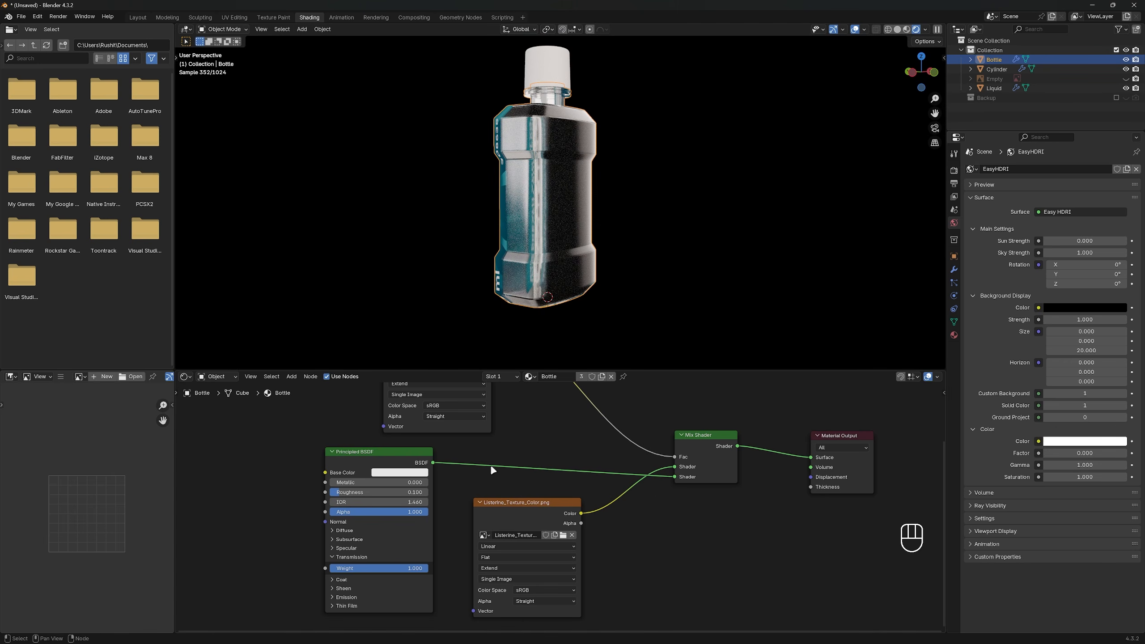
Make the color texture node active and open the bottle in the UV Editing workspace with its modifiers shown
left_click_drag(417, 454, 410, 462)
scroll(596, 463, "down", 1)
middle_click_drag(612, 455, 625, 437, "shift")
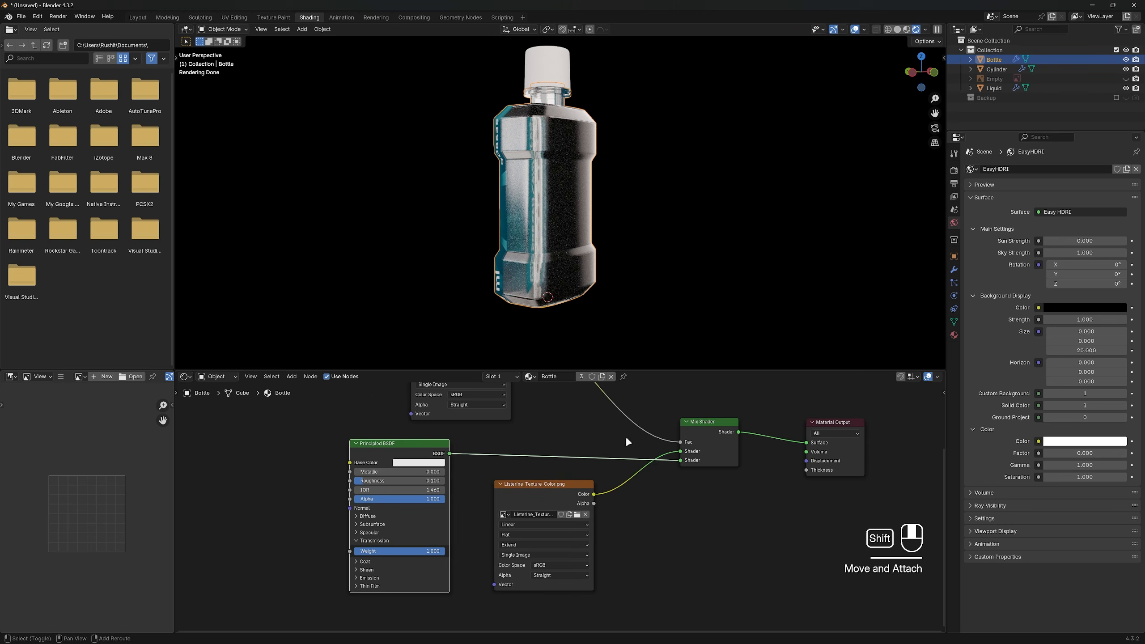
left_click(567, 486)
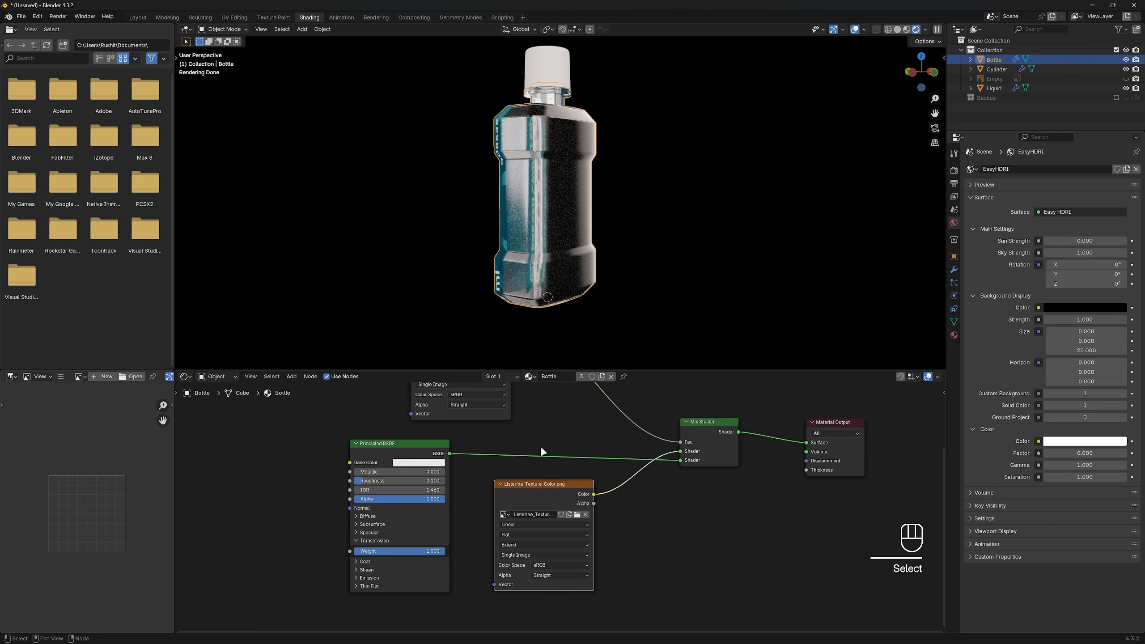
left_click(235, 18)
key("z")
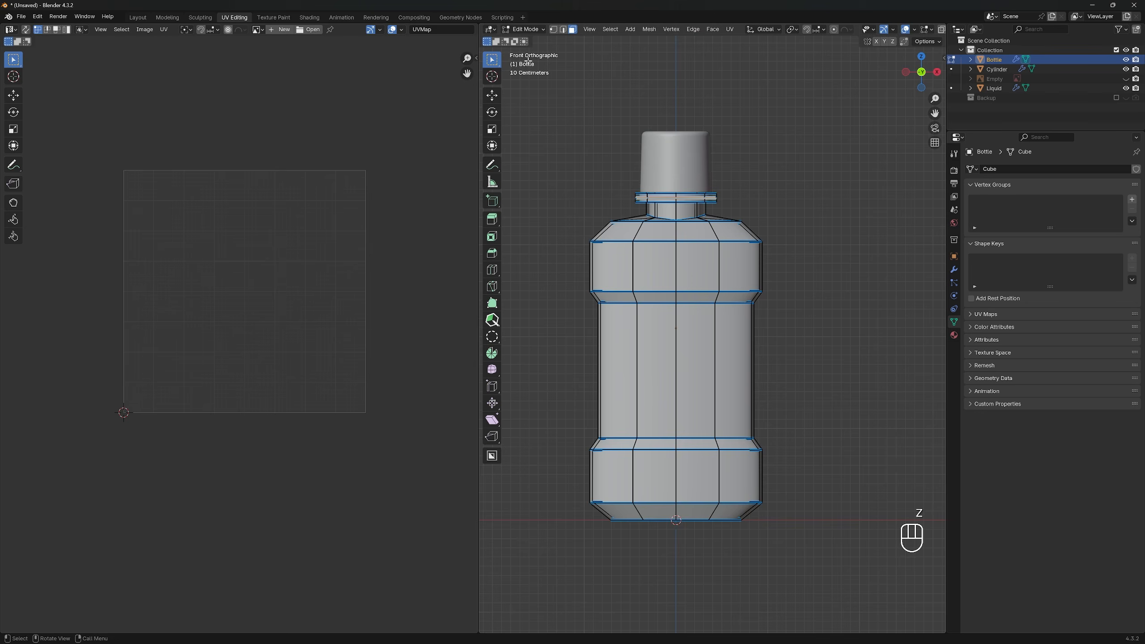
scroll(712, 316, "up", 2)
left_click(954, 269)
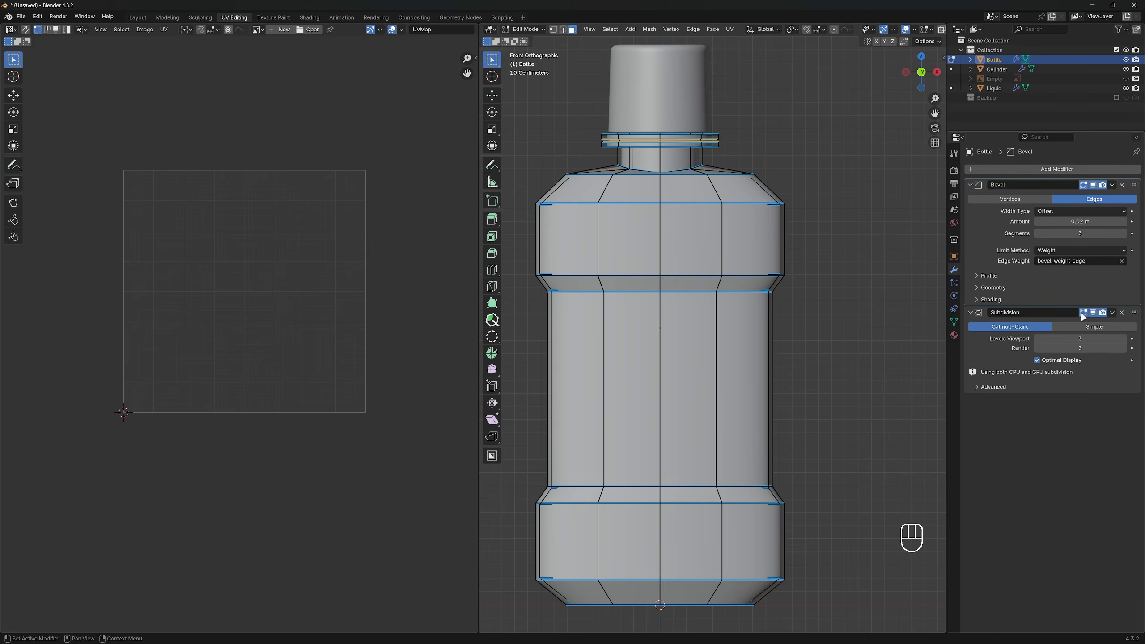
key("ctrl+z")
Mark seams along the borders of the bottle's upper and middle front label panels
left_click(596, 216)
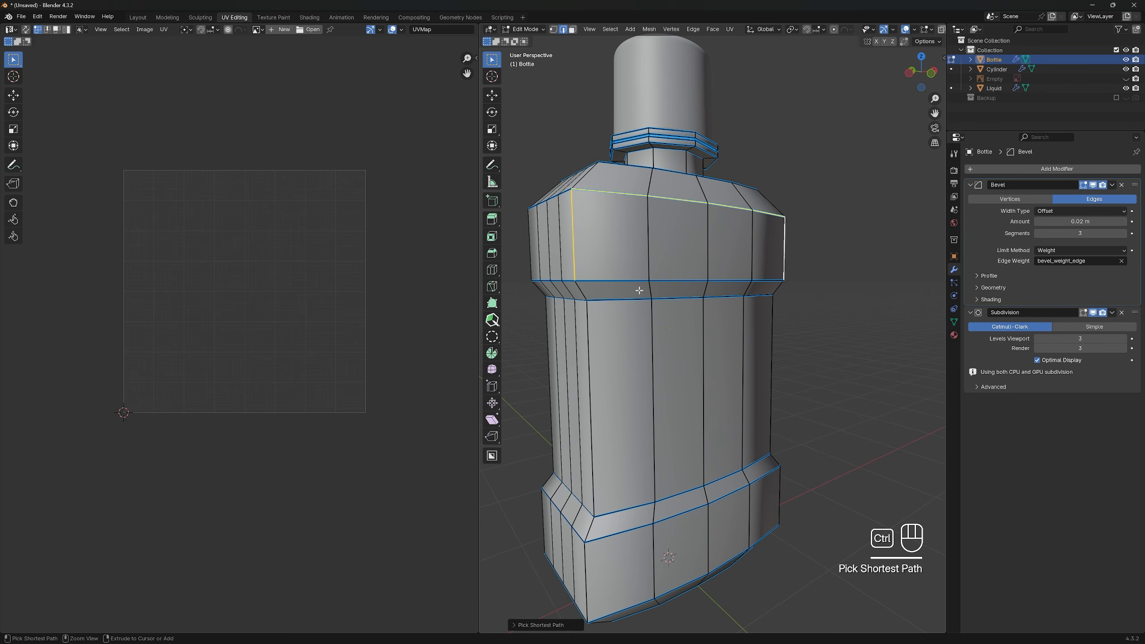
left_click(611, 300, "shift")
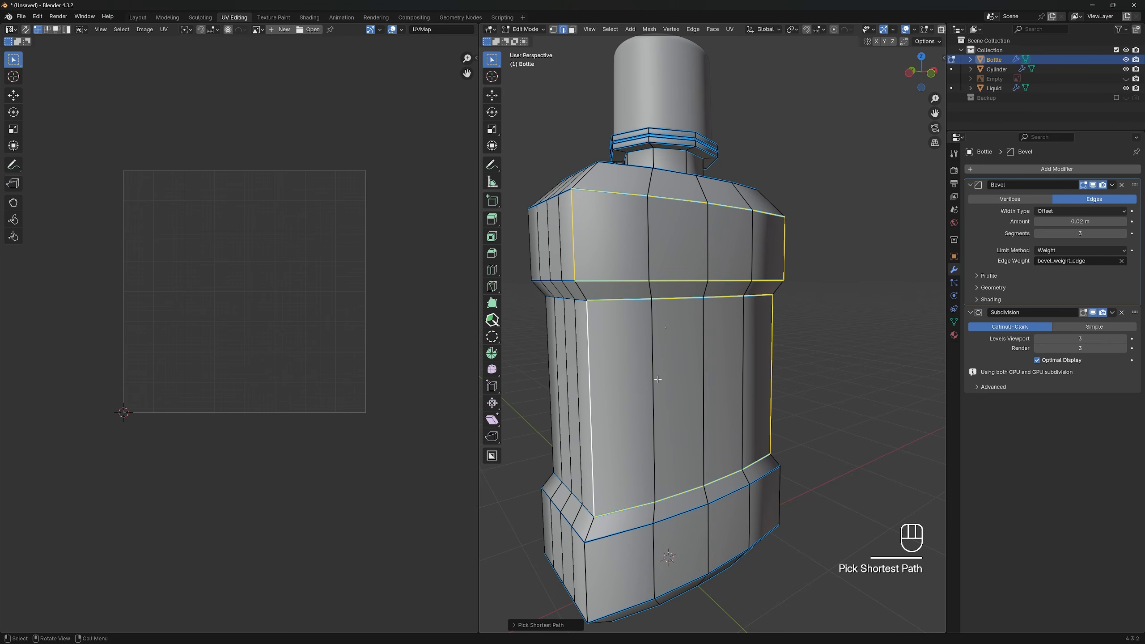
scroll(658, 379, "down", 2)
mouse_move(658, 354)
middle_mouse_down()
mouse_move(547, 351)
mouse_move(661, 349)
middle_mouse_up()
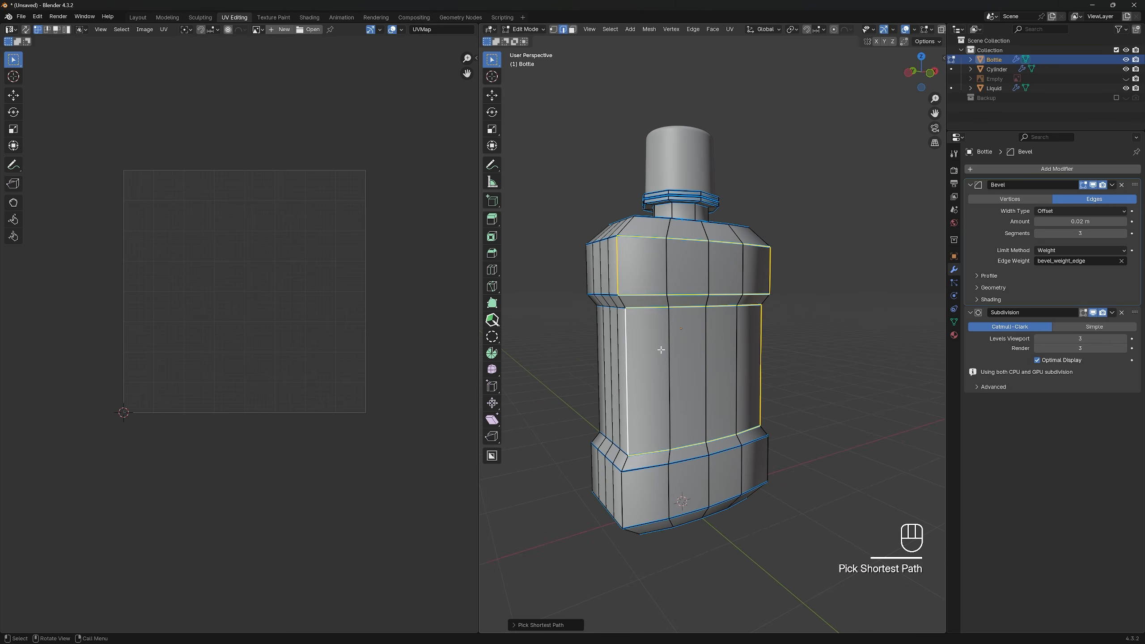
key("u")
left_click(672, 382)
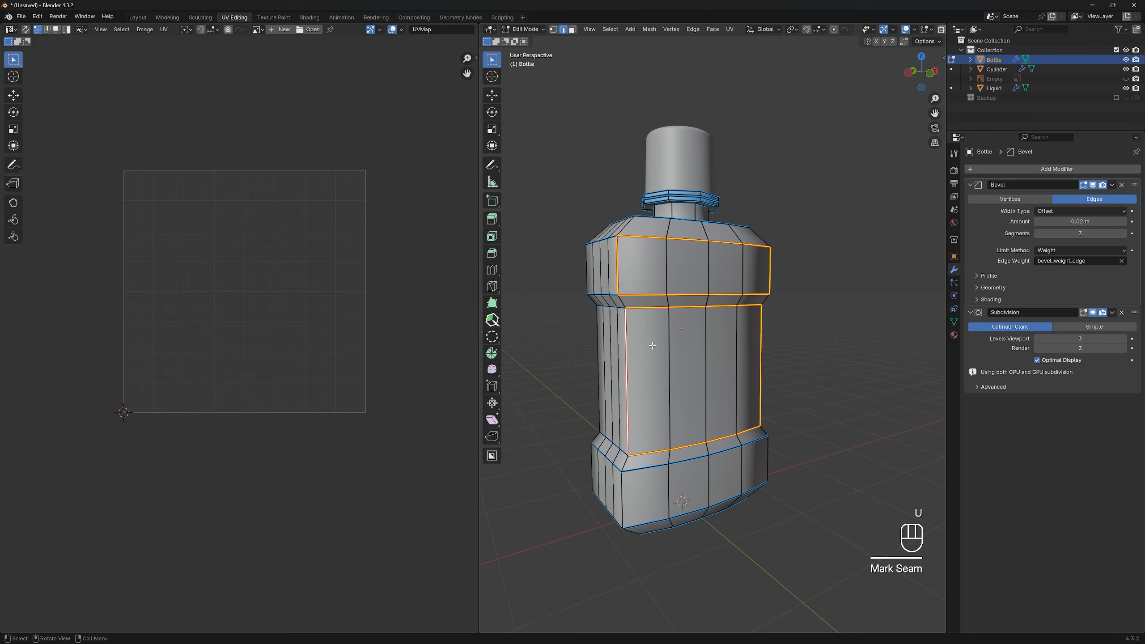
Unwrap the entire bottle mesh with the Angle Based method
key("a")
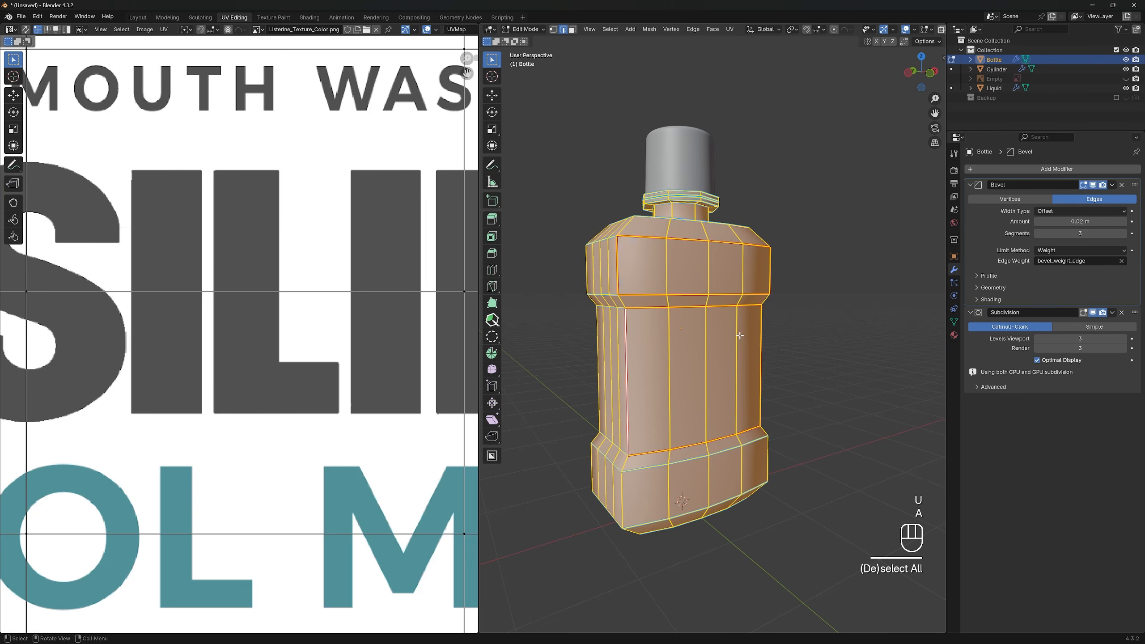
key("u")
mouse_move(734, 303)
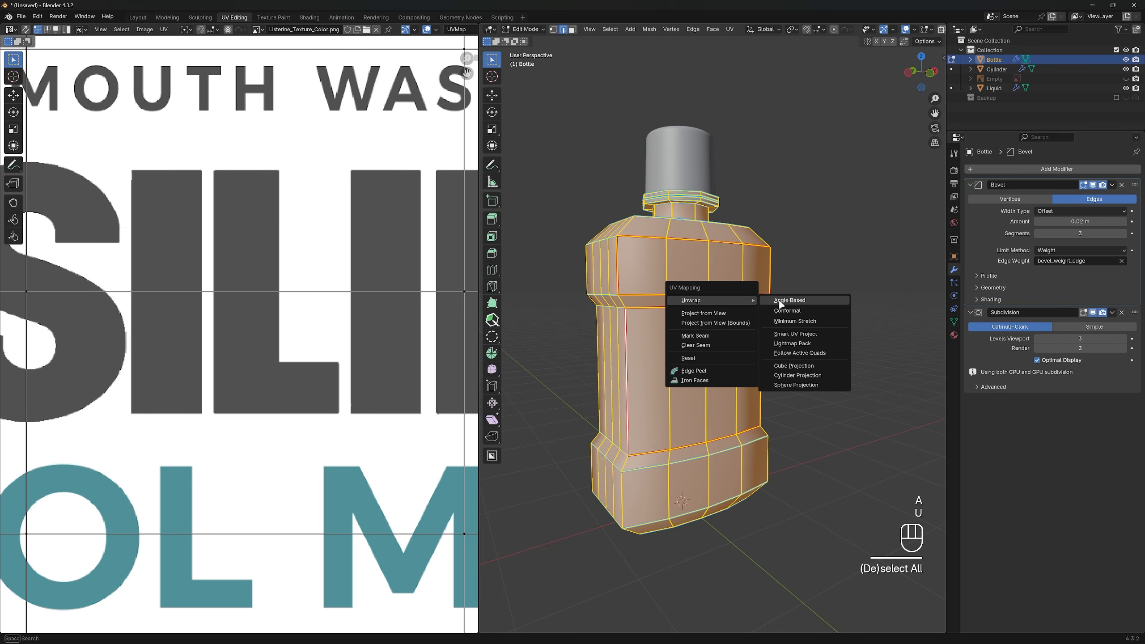
left_click(790, 301)
scroll(462, 278, "down", 8)
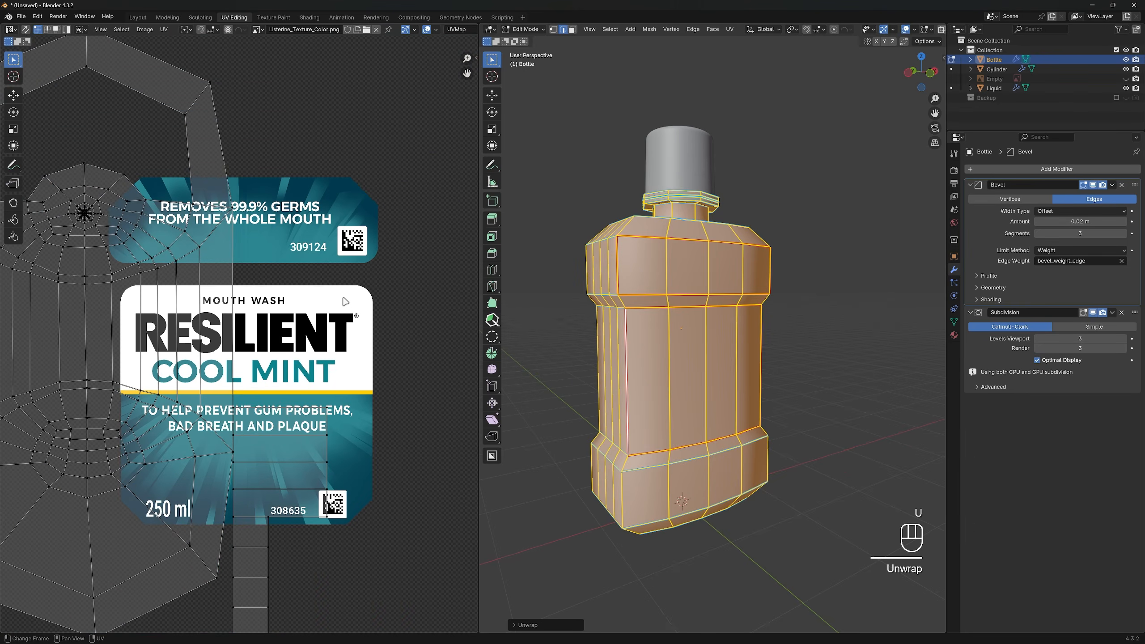
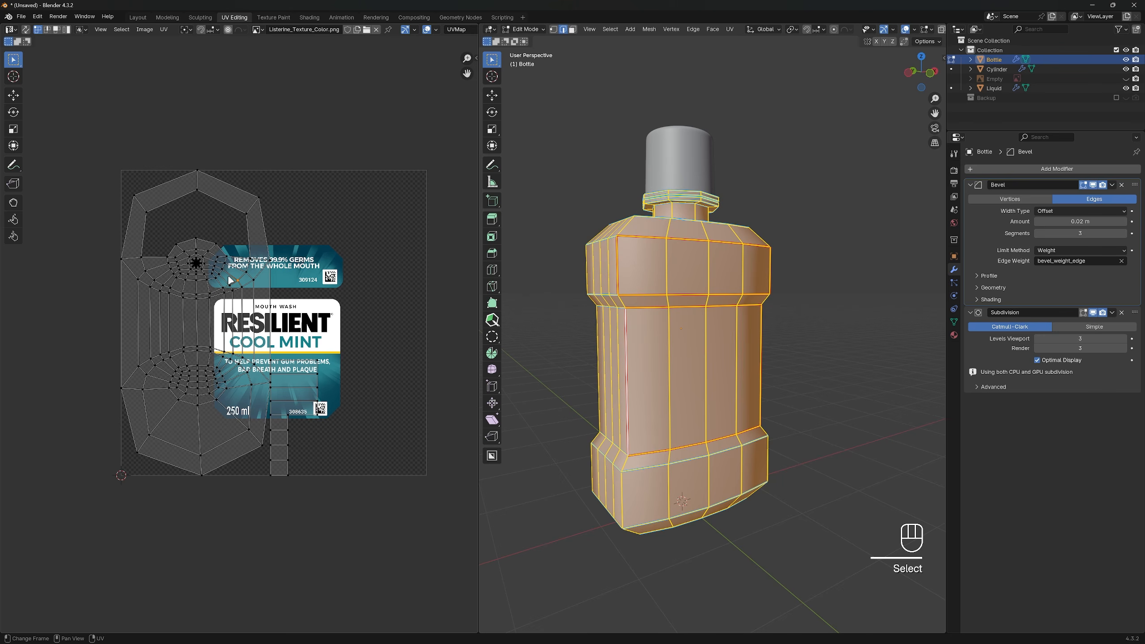
Move the large bottle body UV island off the label texture, outside the UV square
key("l")
key("g")
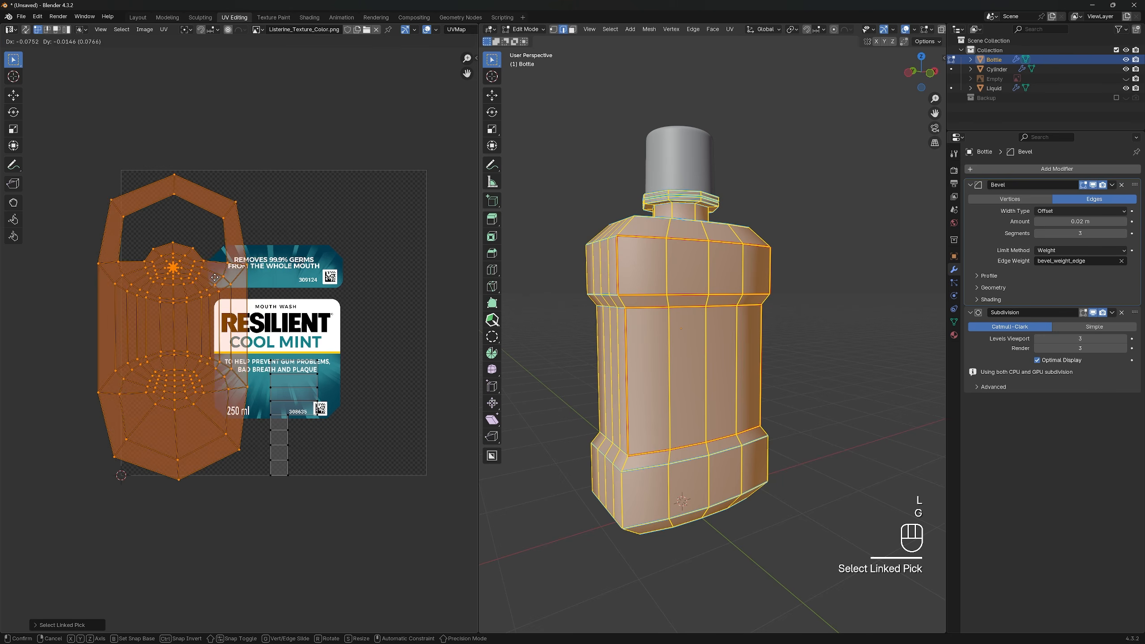
left_click(84, 306)
In rendered shading, rotate the front label panels' UV islands a quarter turn and enlarge them about 1.7 times
left_click_drag(265, 357, 374, 540)
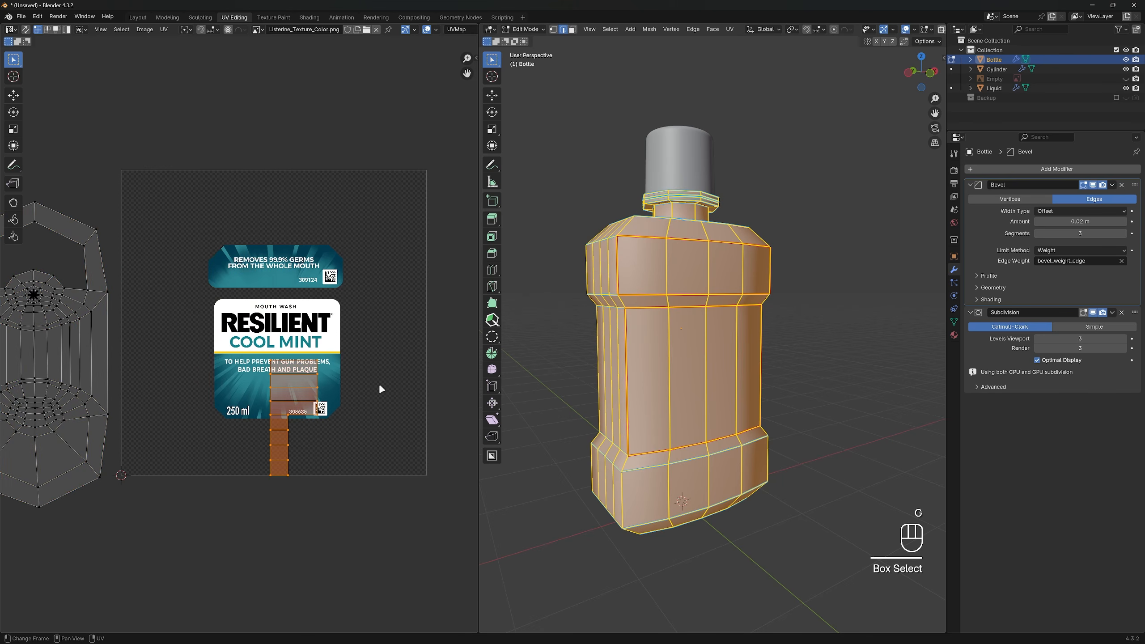
scroll(379, 389, "up", 2)
key("z")
left_click(805, 252)
key("r")
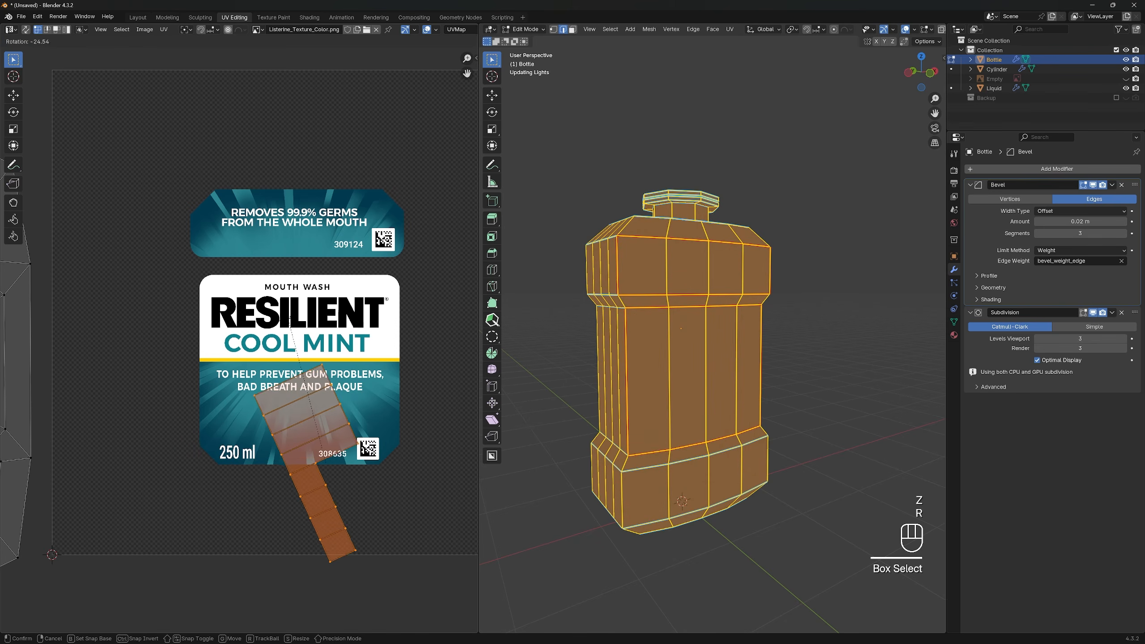
left_click(387, 399)
key("s")
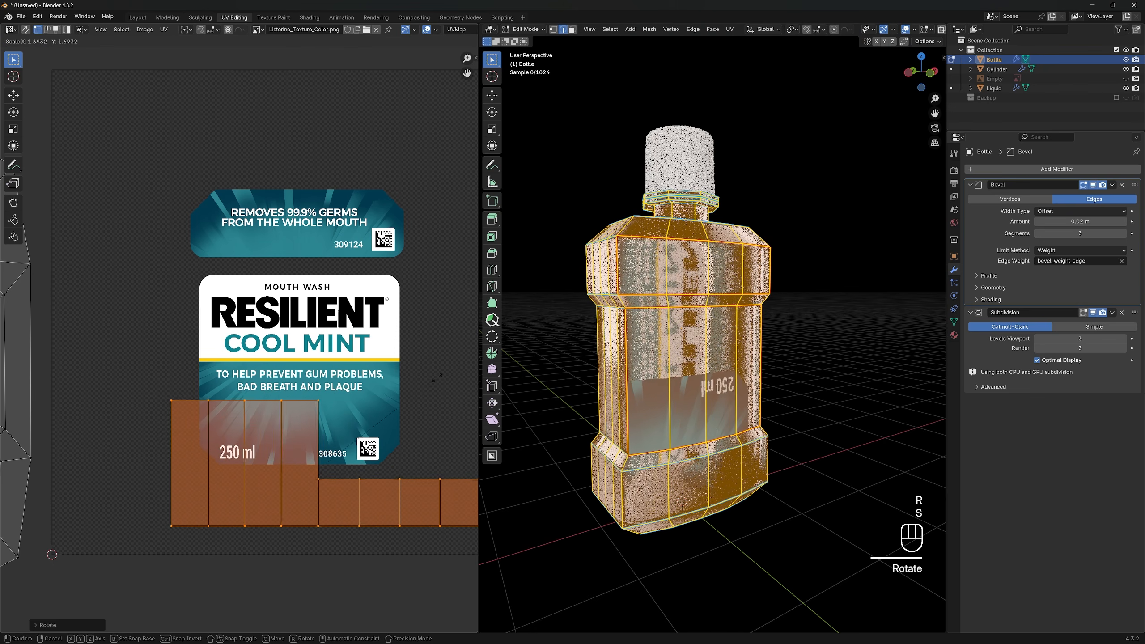
left_click(439, 370)
Rotate the front label panels' UV islands by 180 degrees
key("r")
right_click(412, 278)
scroll(414, 279, "down", 1)
key("r")
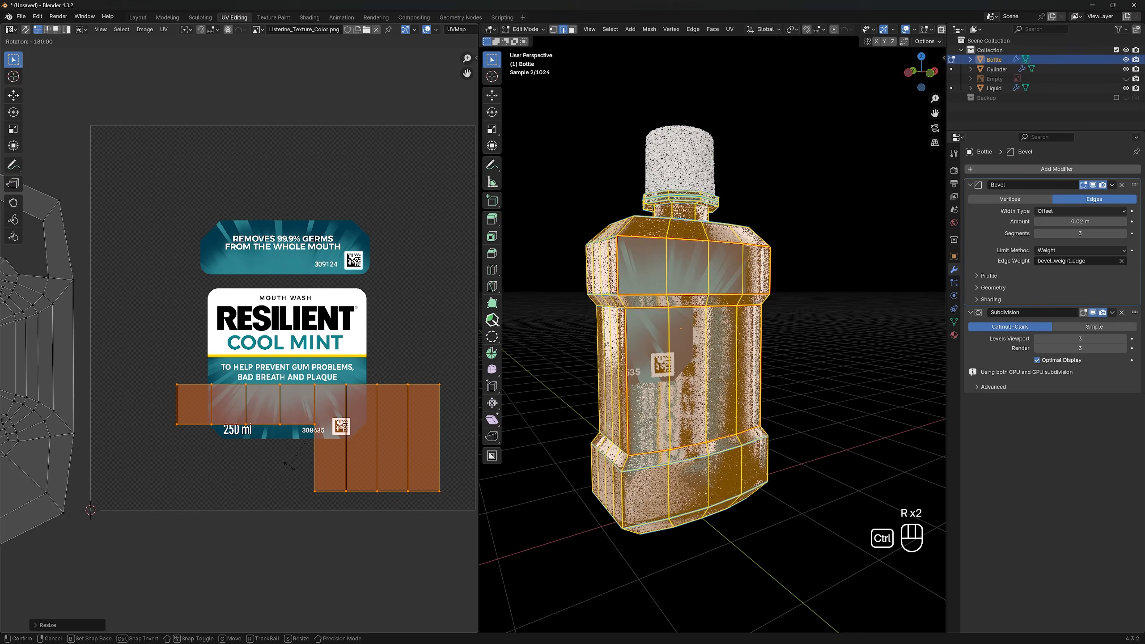
left_click(201, 597)
Move and scale the panel islands so the larger one frames the RESILIENT COOL MINT label
key("g")
left_click(103, 528)
key("s")
left_click(406, 337)
key("g")
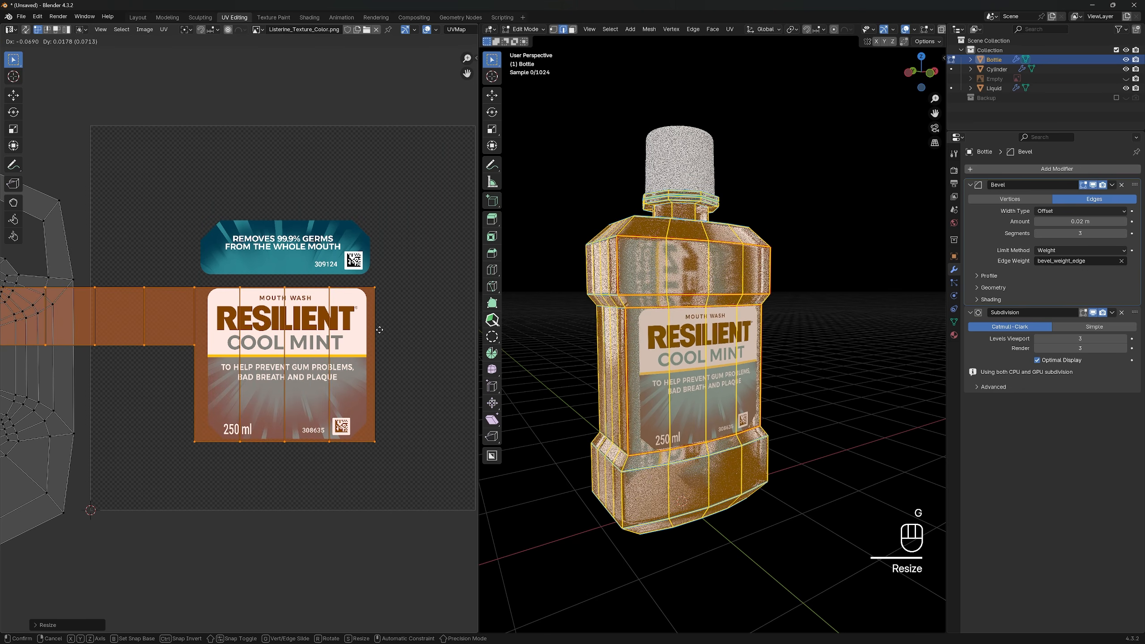
left_click(401, 302)
left_click(404, 307)
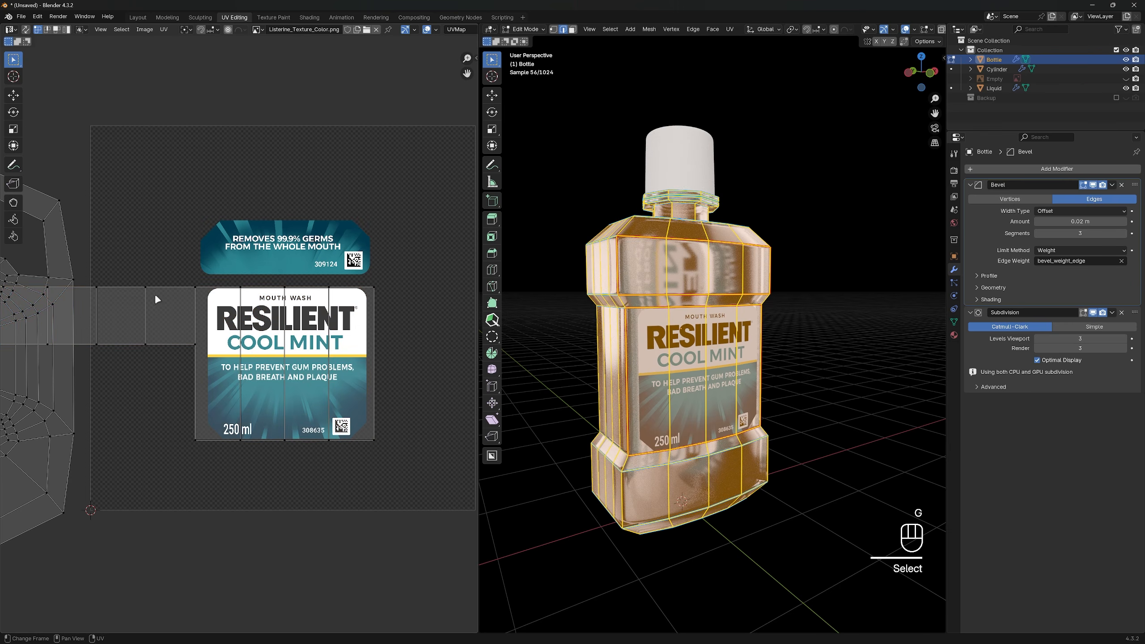
Move the upper front panel's UV island onto the REMOVES 99.9% GERMS label and rotate it 180 degrees
key("l")
key("g")
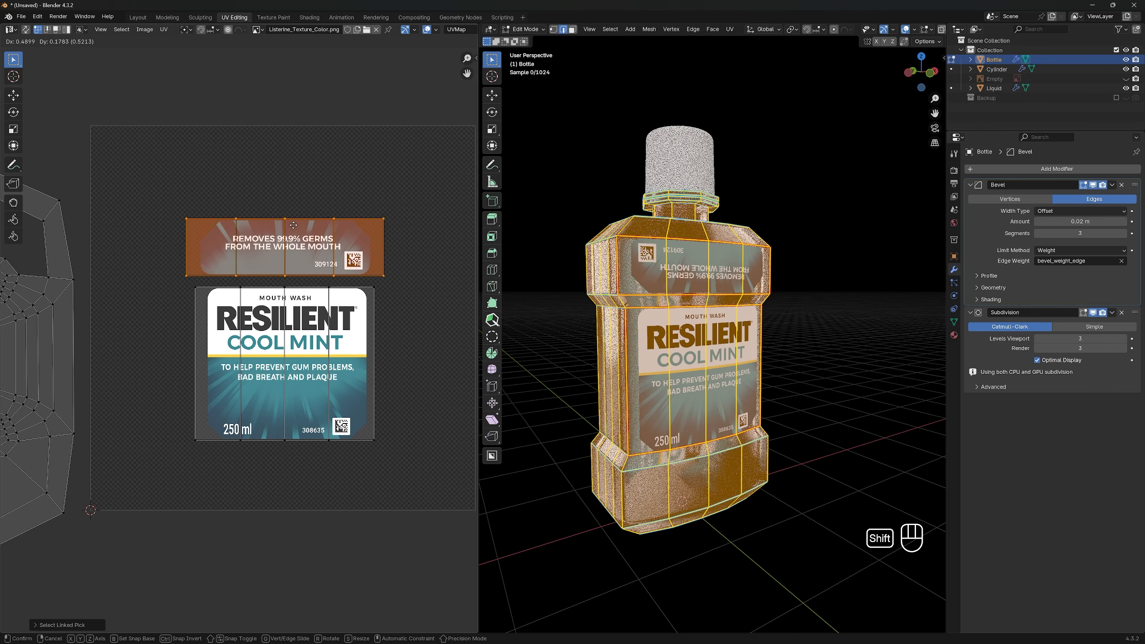
left_click(293, 225)
key("r")
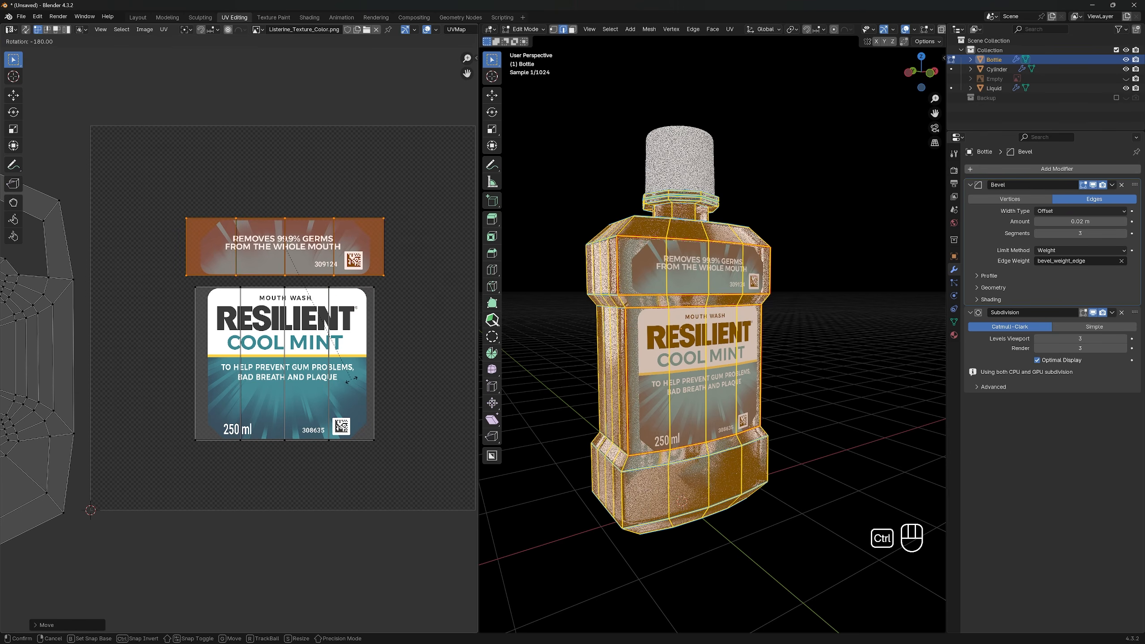
left_click(351, 379)
key("g")
key("y")
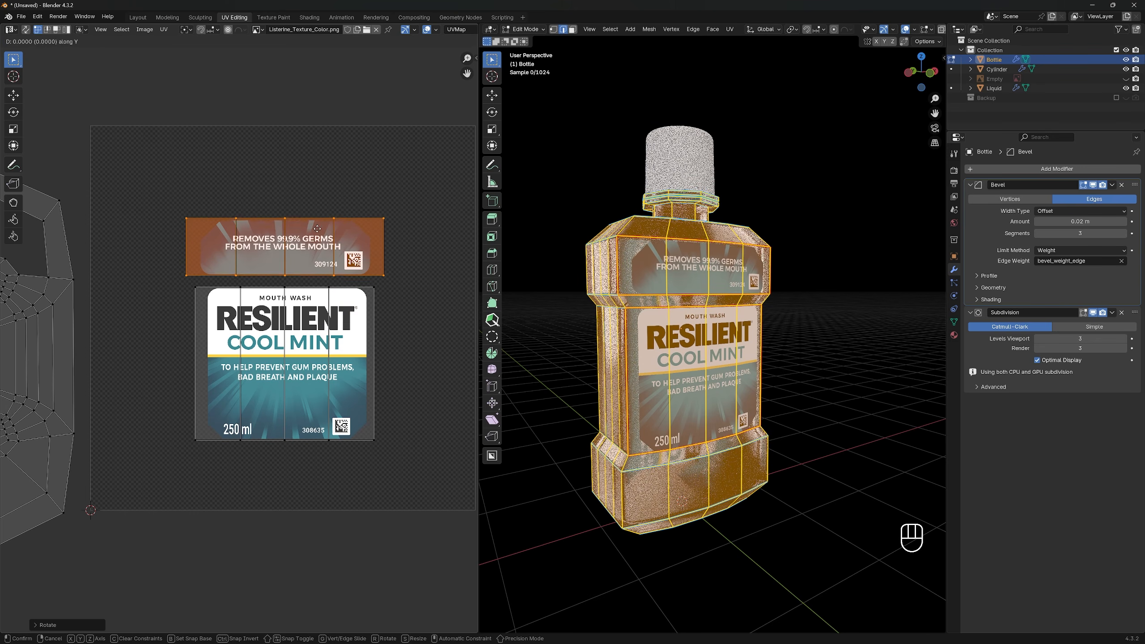
left_click(316, 237)
key("Tab")
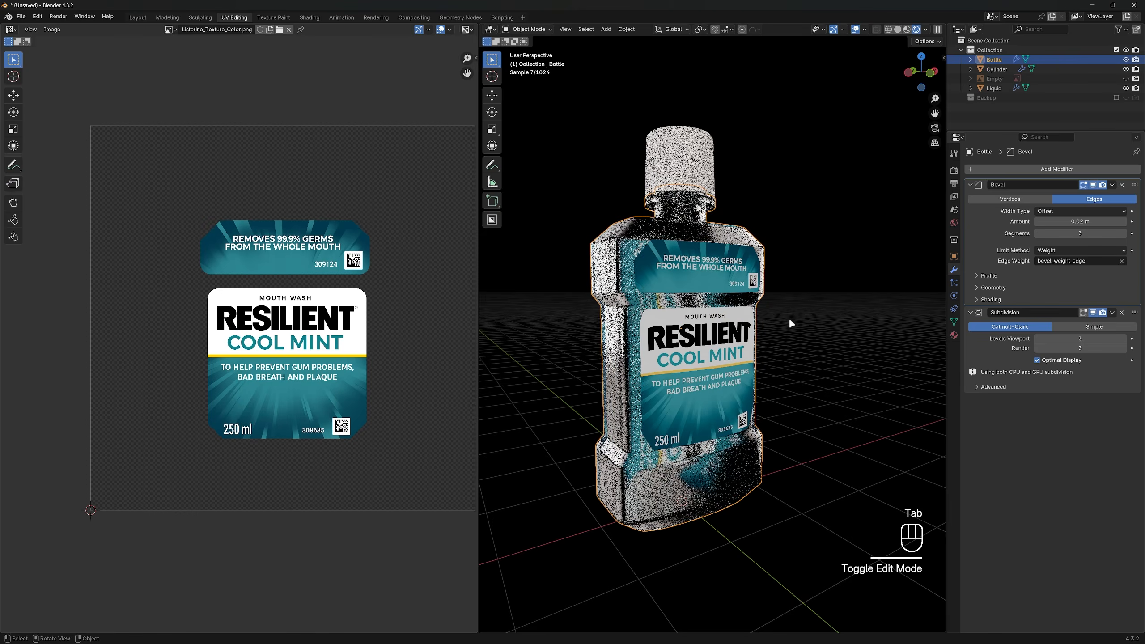
scroll(718, 356, "up", 5)
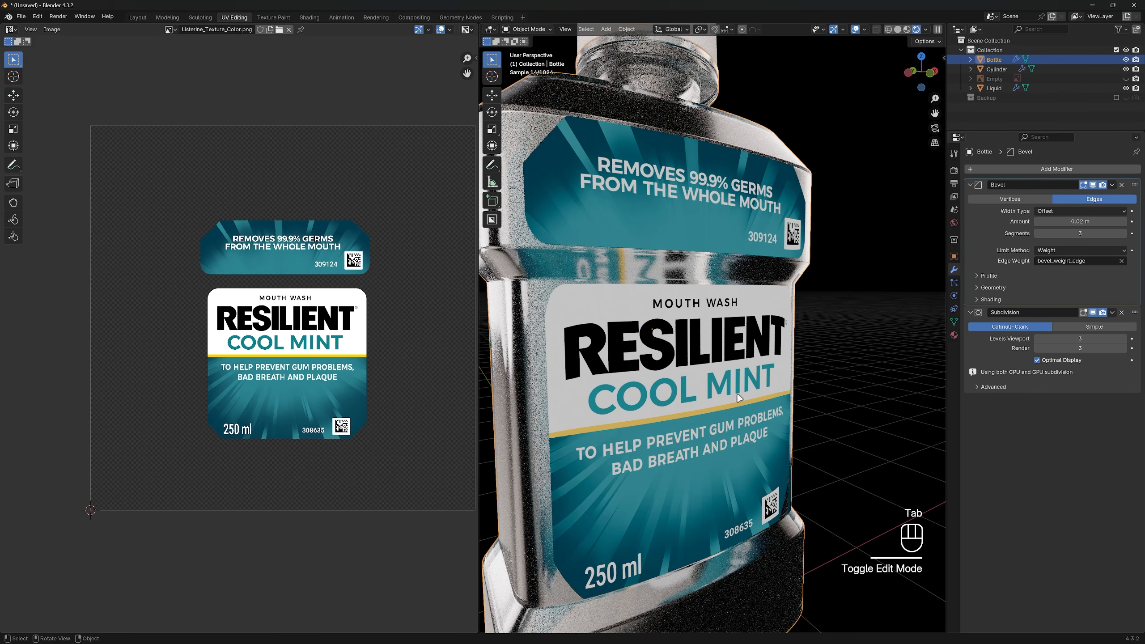
In solid shading, add five evenly spaced horizontal loop cuts across the bottle's middle label section
key("z")
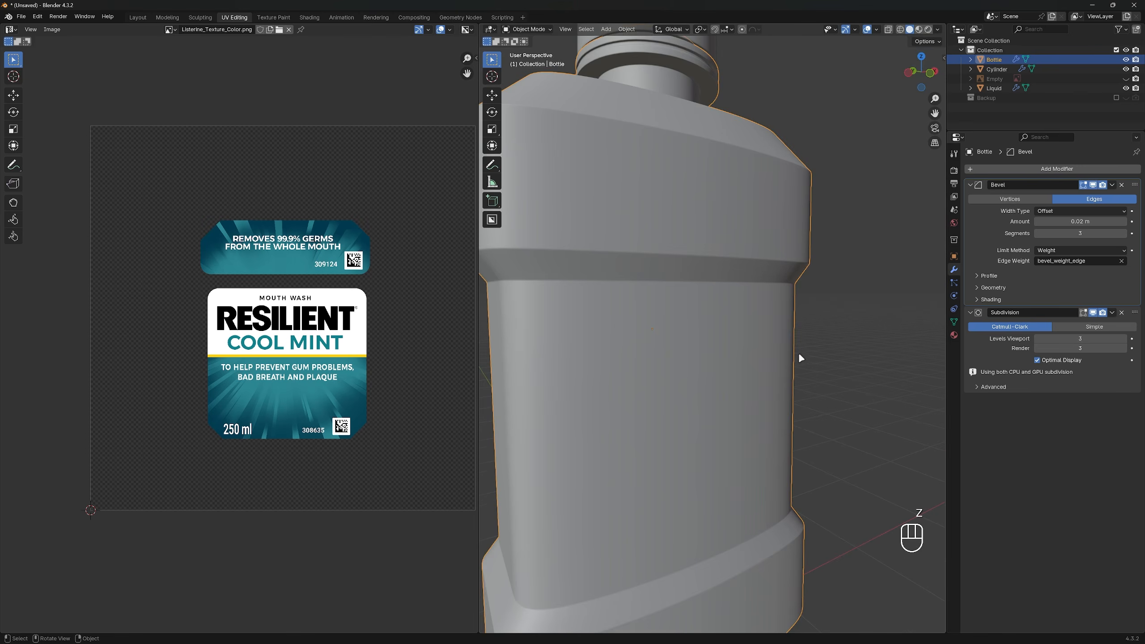
key("Tab")
scroll(755, 353, "down", 5)
scroll(755, 353, "up", 1)
key("ctrl+r")
scroll(701, 358, "up", 5)
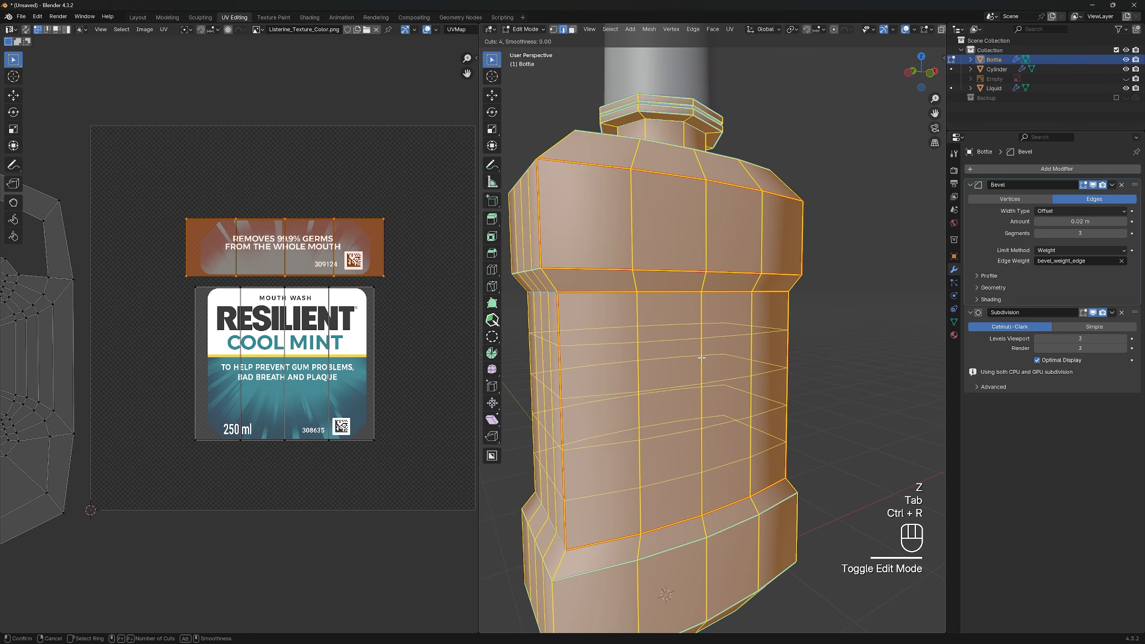
left_click(702, 358)
right_click(701, 357)
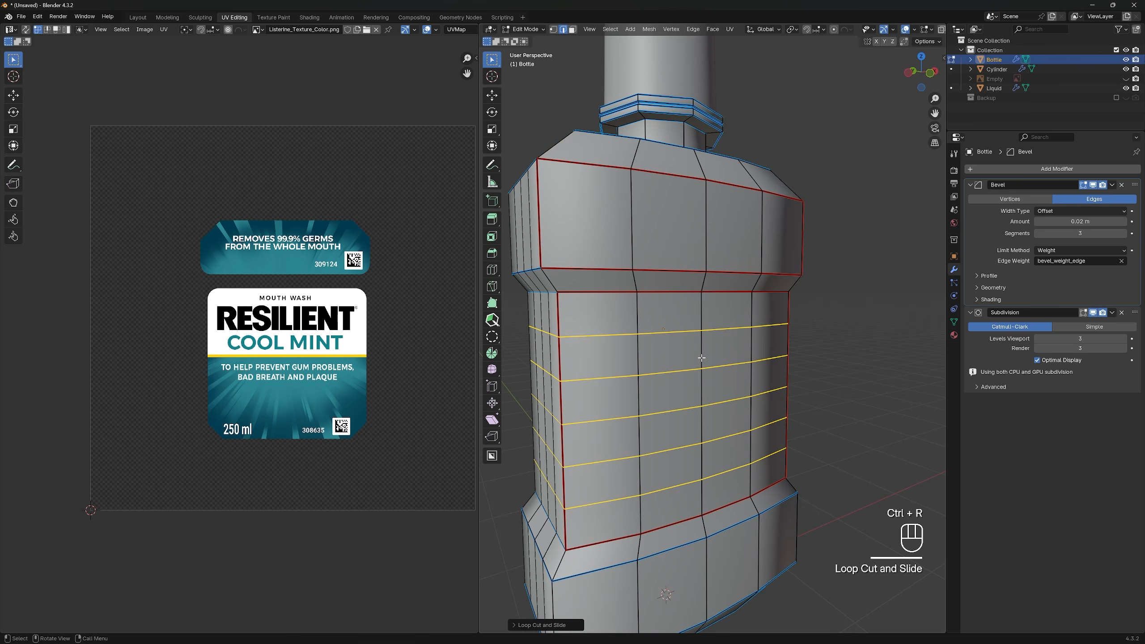
left_click(550, 628)
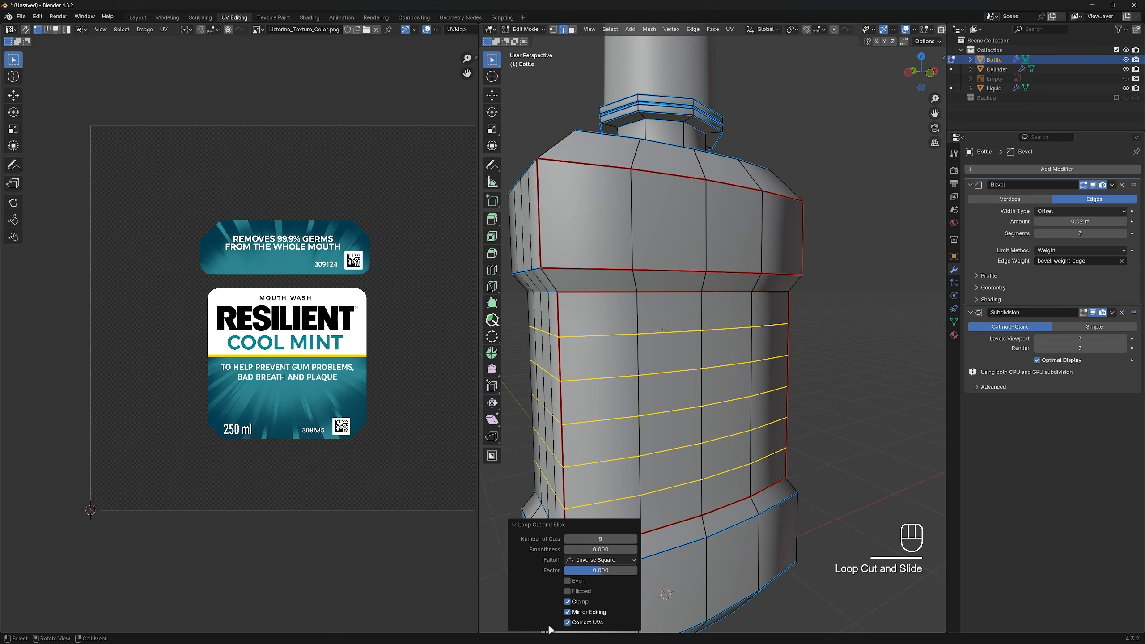
left_click(822, 432)
In rendered shading, add evenly spaced horizontal loop cuts across the bottle's upper label section
key("z")
left_click(735, 263)
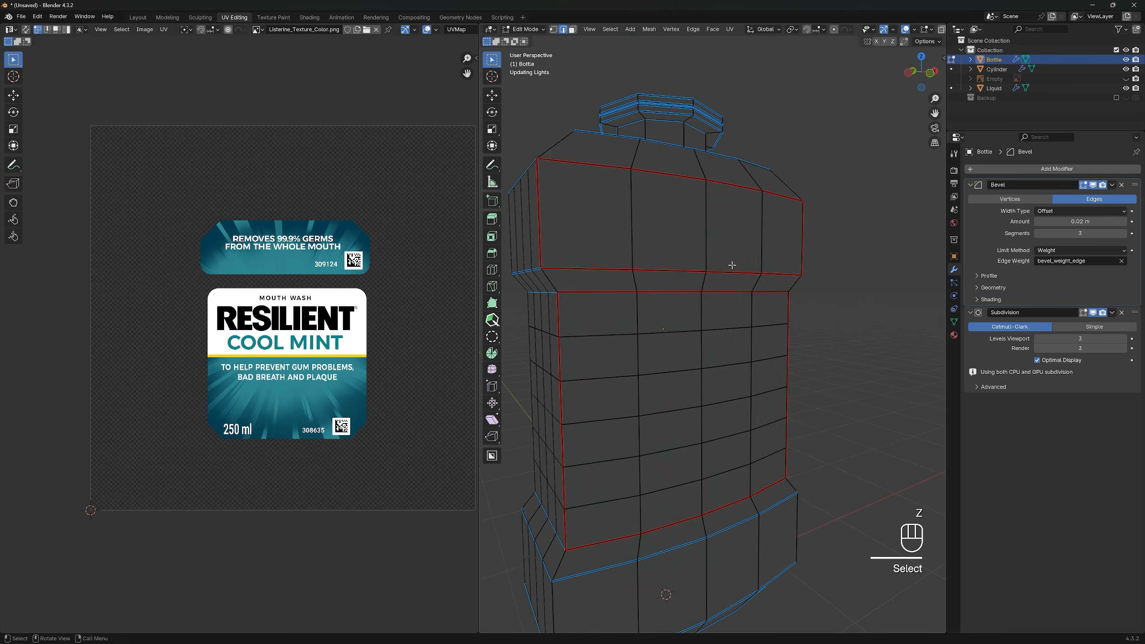
key("ctrl+r")
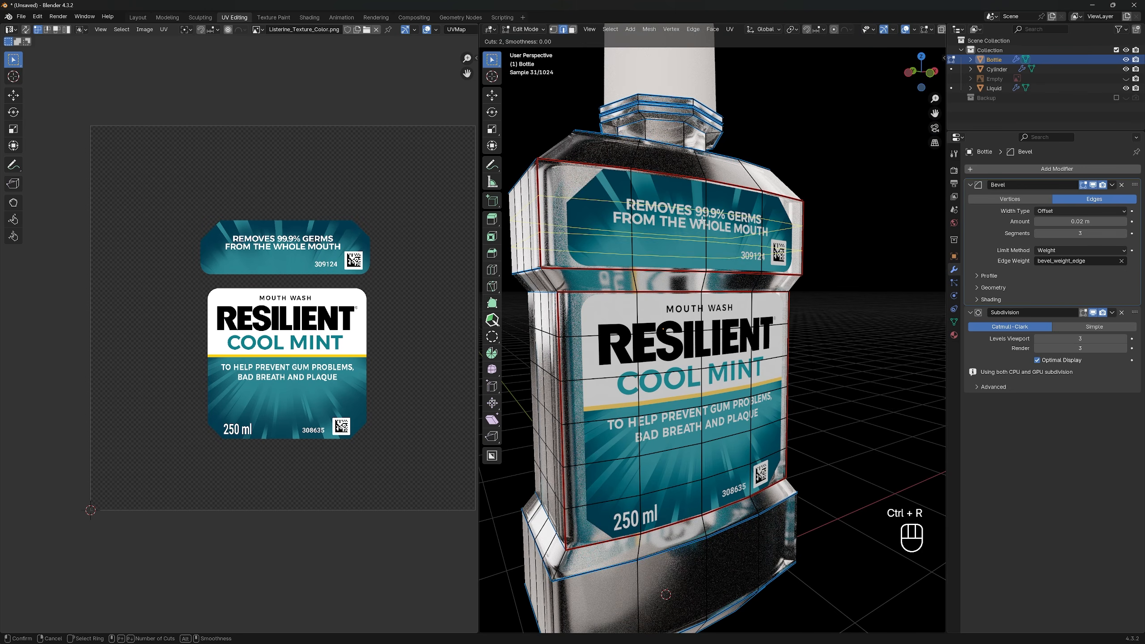
left_click(702, 220)
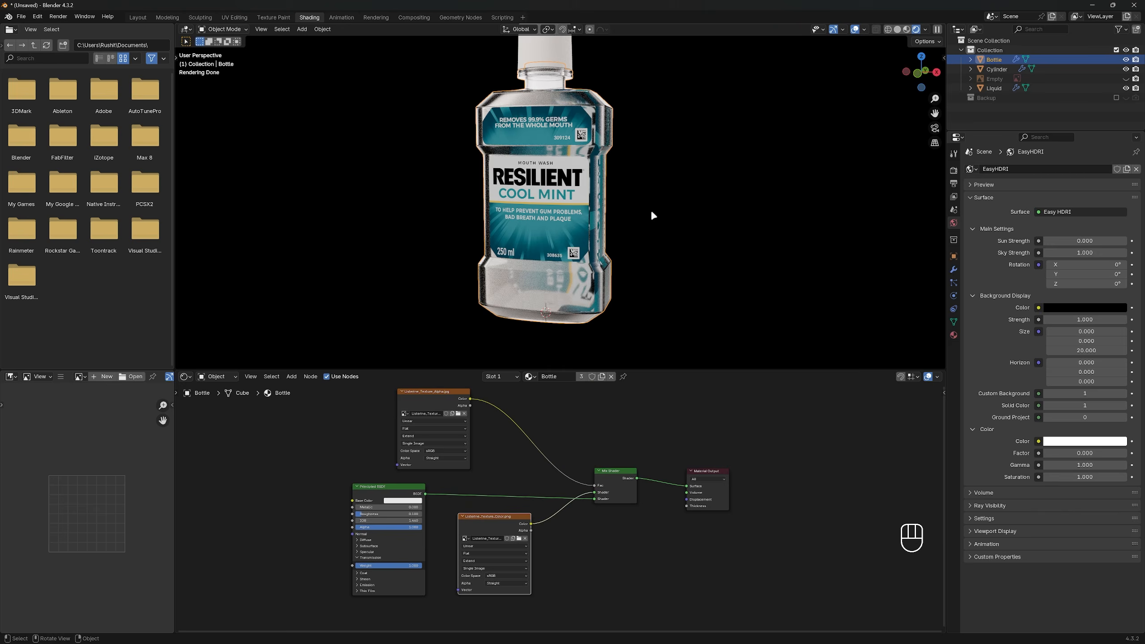
In the Shading workspace, temporarily hide the Bottle and unlink the Bottle material from the Liquid object
key("h")
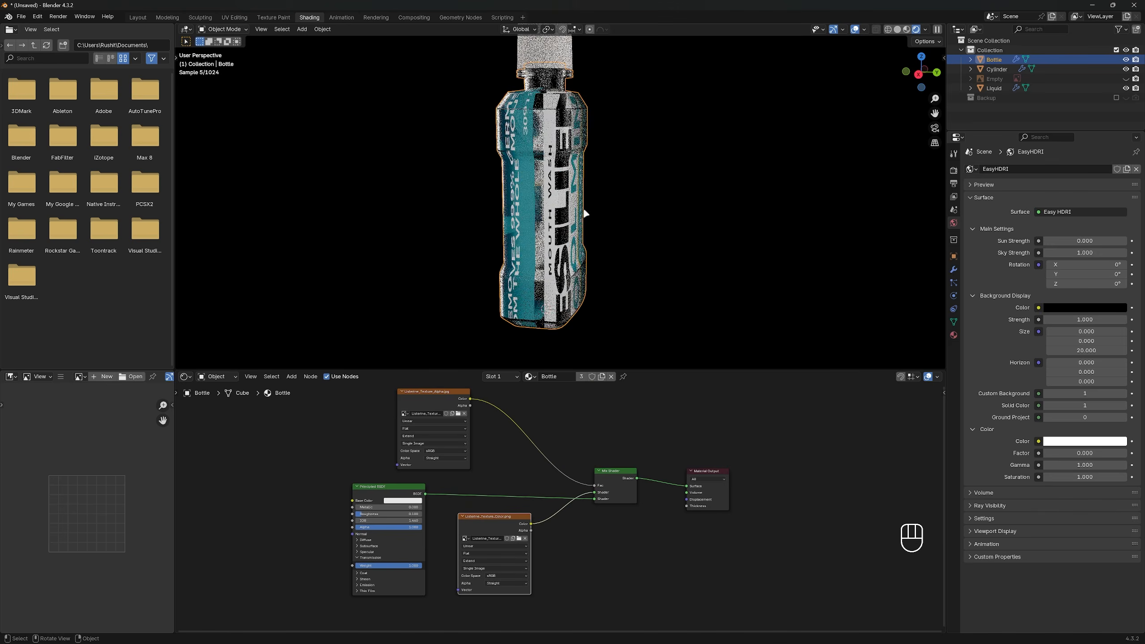
left_click(586, 208)
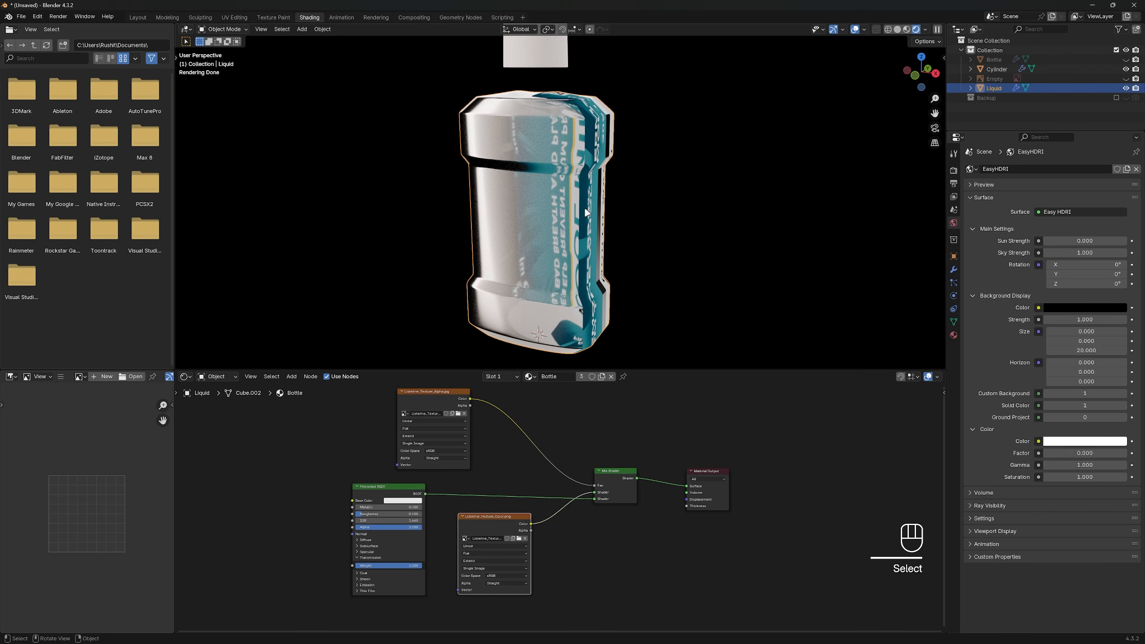
left_click(611, 376)
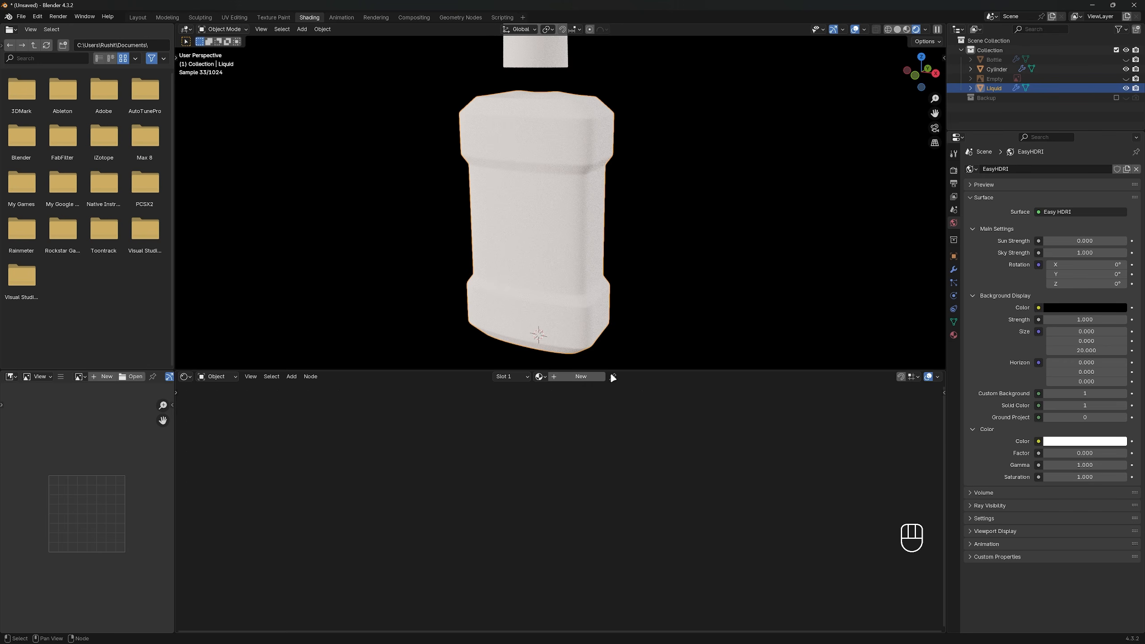
left_click(1126, 60)
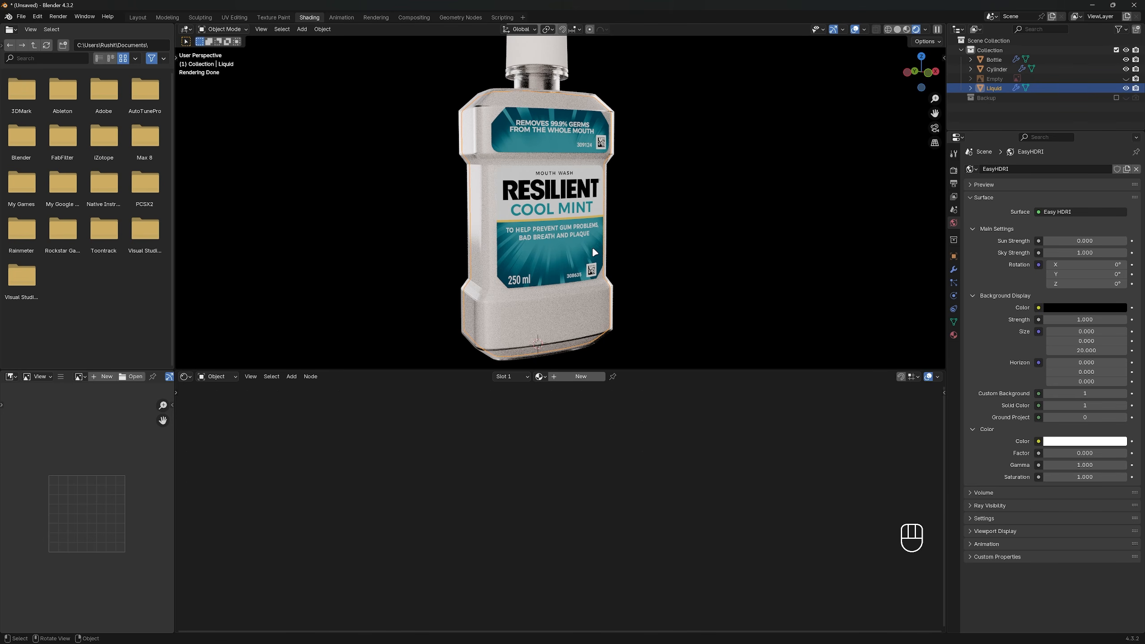
Create a new material on the Liquid and delete its Principled BSDF node
left_click(584, 376)
middle_click_drag(590, 230, 619, 223, "alt")
scroll(568, 500, "up", 9)
middle_click_drag(588, 461, 628, 391)
left_click(547, 399)
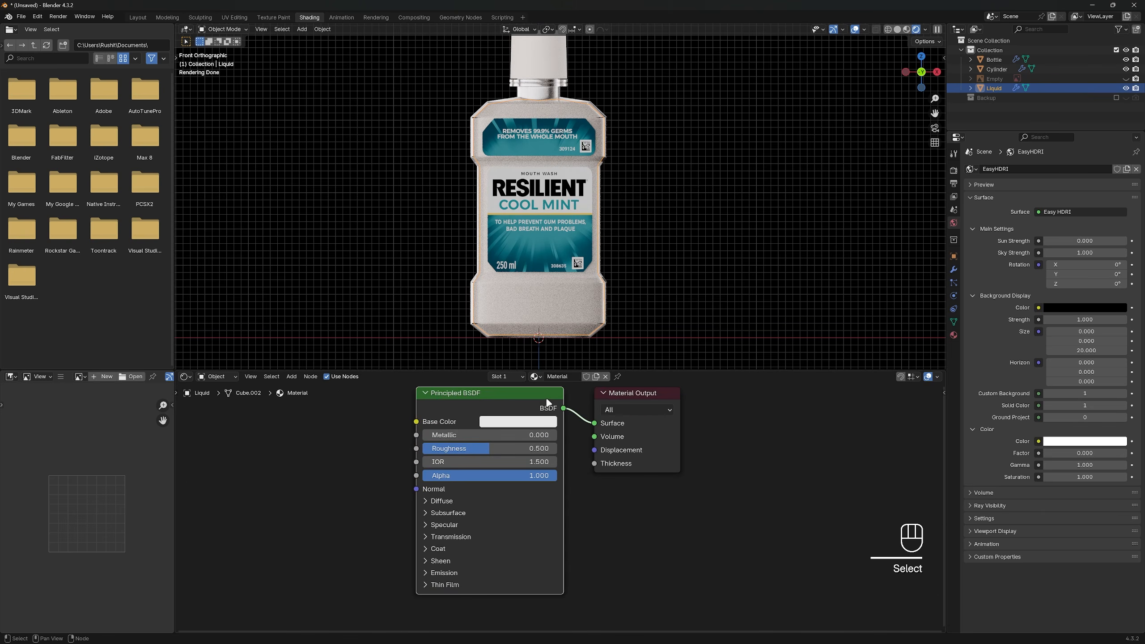
key("Delete")
Add a Translucent BSDF and a Glass BSDF node to the Liquid's material
key("shift+a")
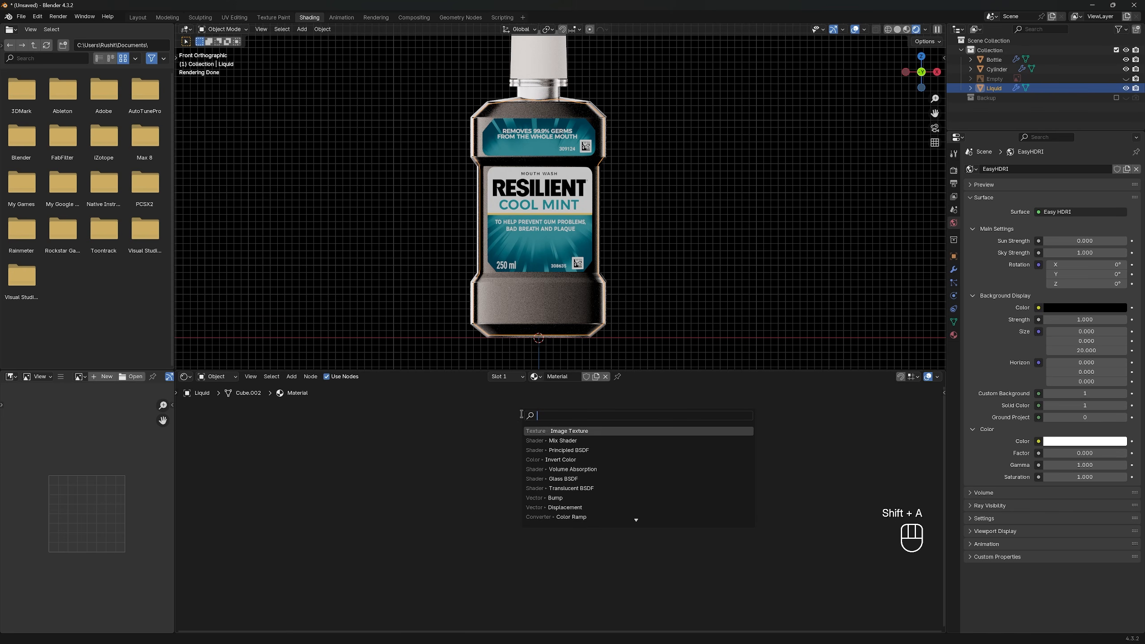
type("trans")
key("Return")
left_click(482, 440)
key("shift+a")
type("glas")
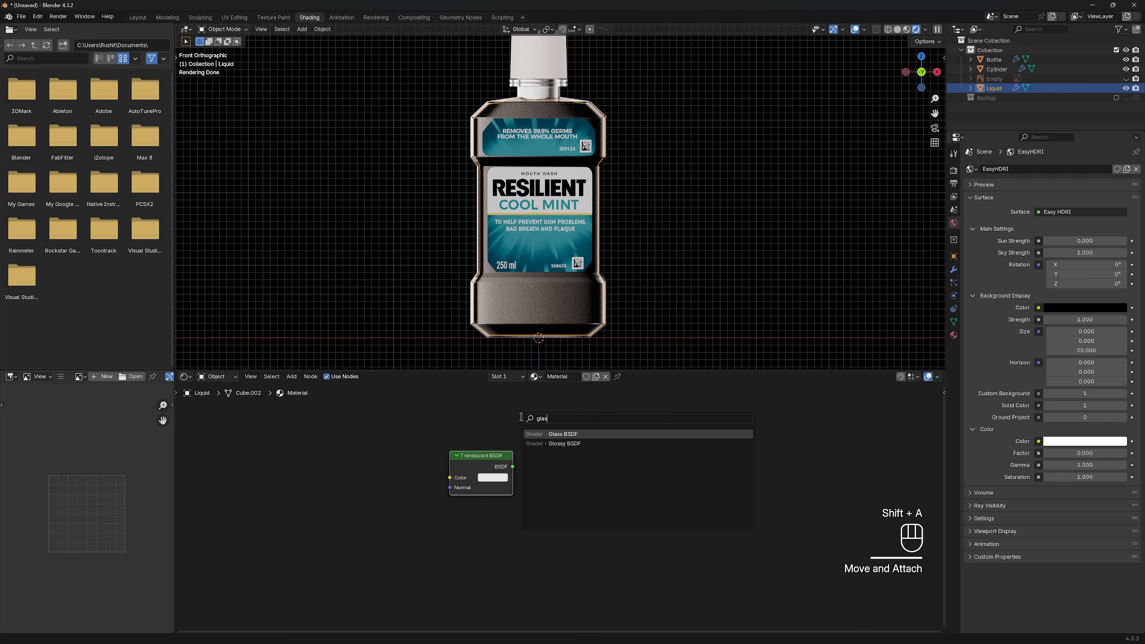
type("s")
key("Return")
left_click(568, 426)
Add a Mix Shader combining the Glass and Translucent BSDFs, and connect it to the material's Surface output
key("shift+a")
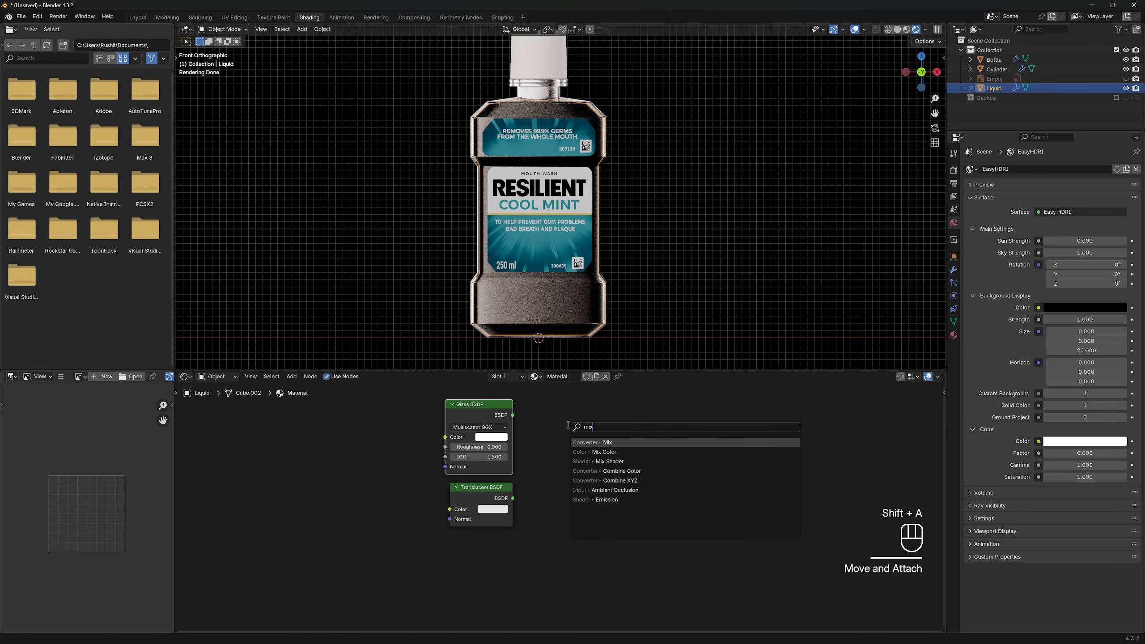
type("mix")
key("Down")
key("Down")
key("Return")
left_click(568, 426)
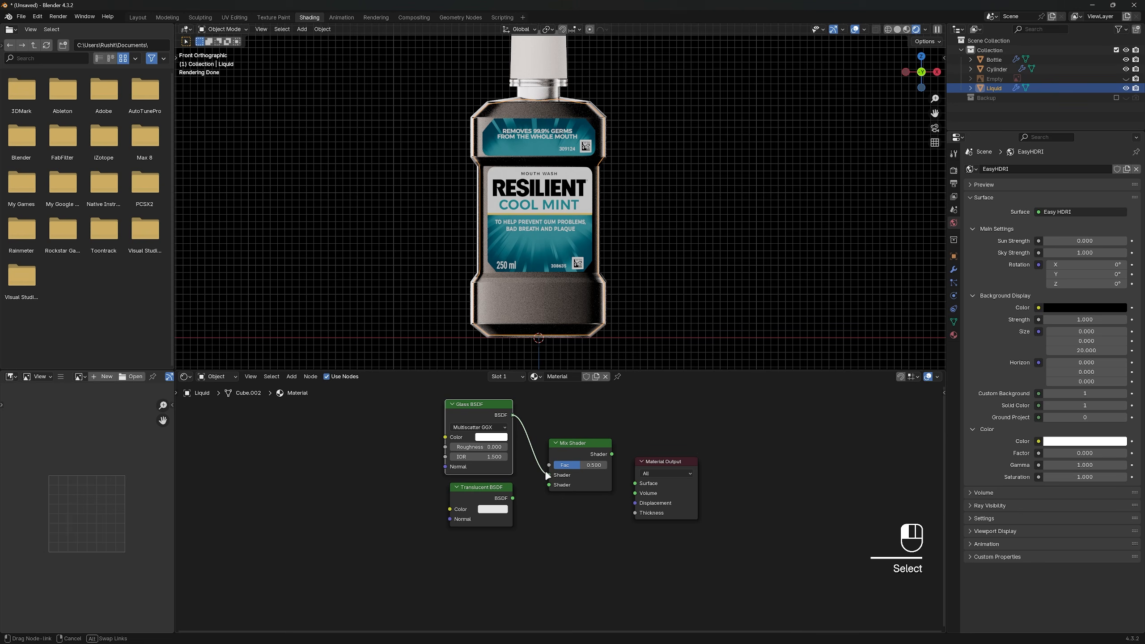
left_click_drag(513, 498, 549, 485)
left_click_drag(612, 454, 635, 483)
Isolate the Liquid in local view and set the Glass BSDF's IOR to 1.333
key("slash")
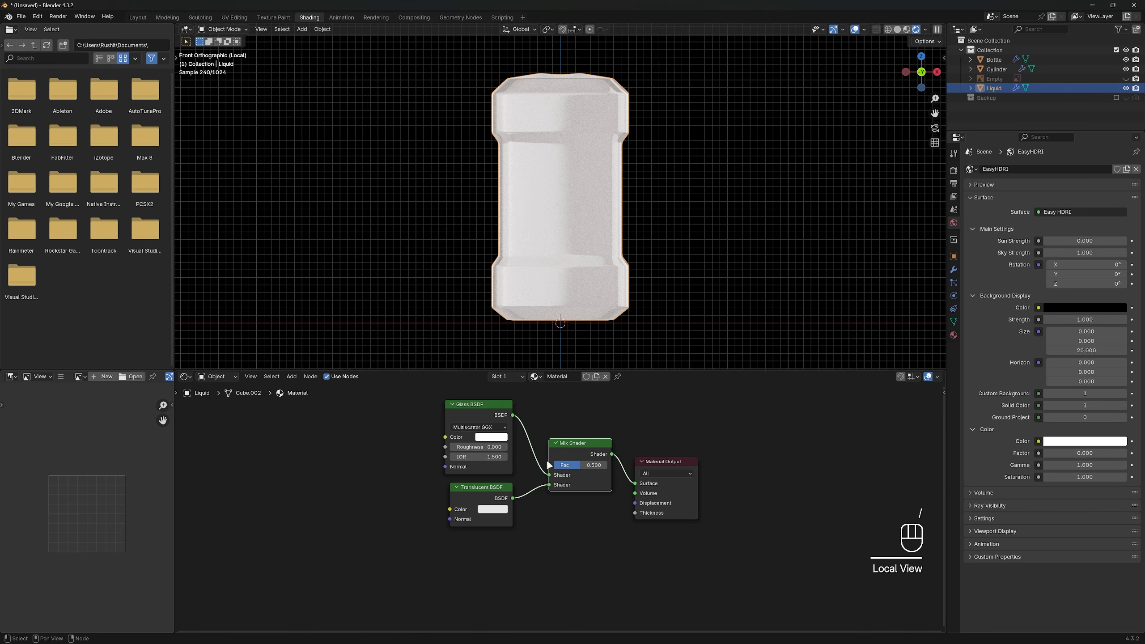
scroll(549, 465, "up", 1)
left_click_drag(453, 483, 440, 492)
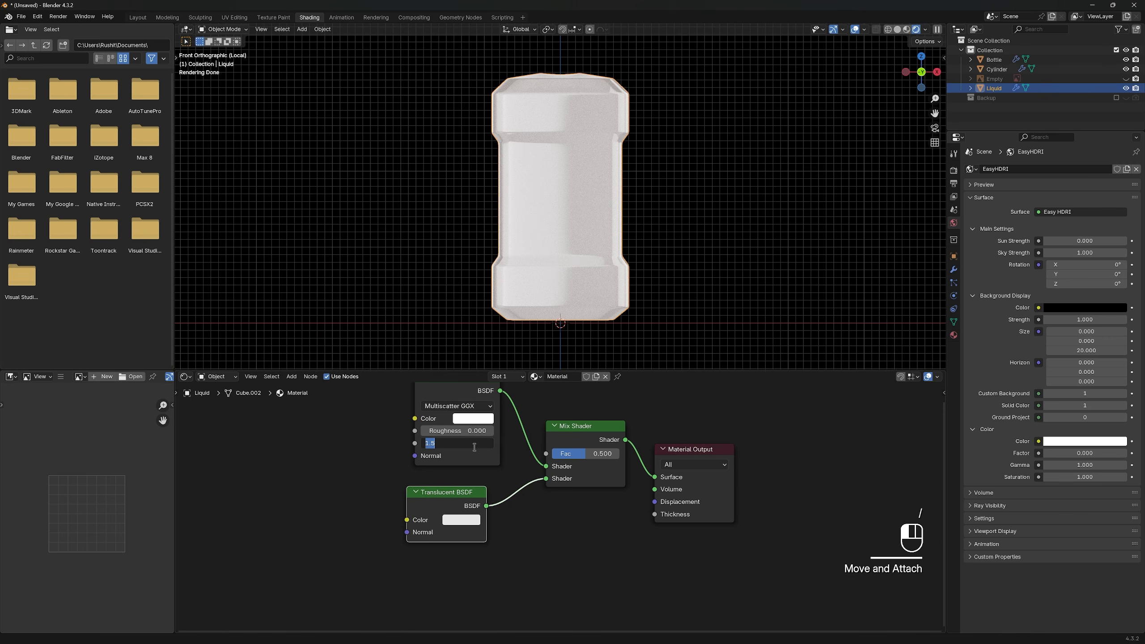
key("Return")
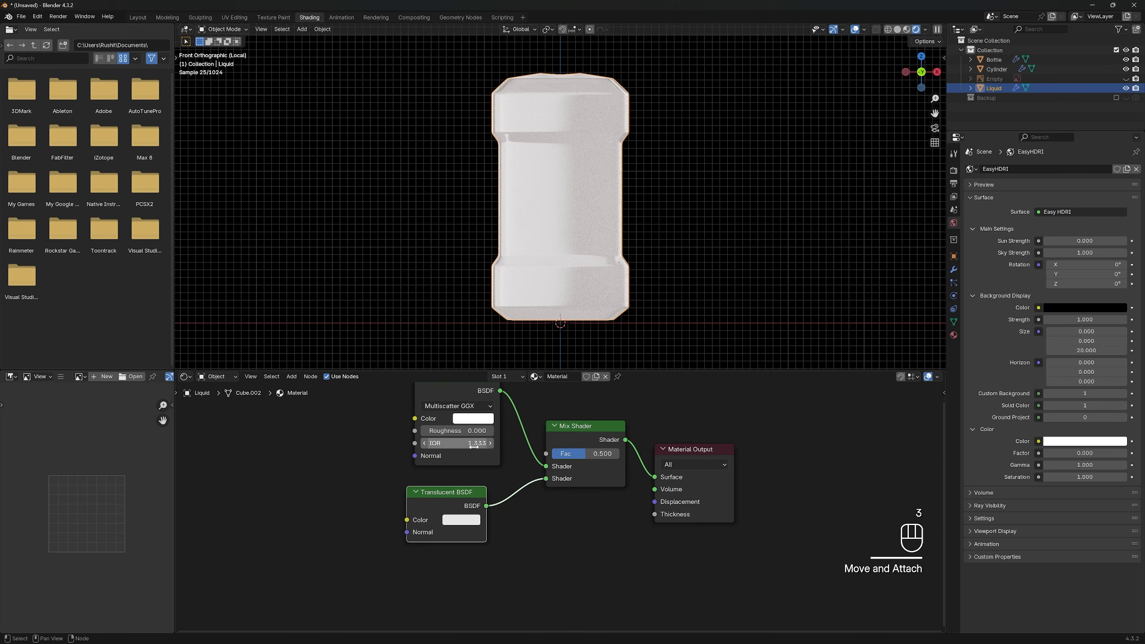
left_click_drag(483, 491, 490, 492)
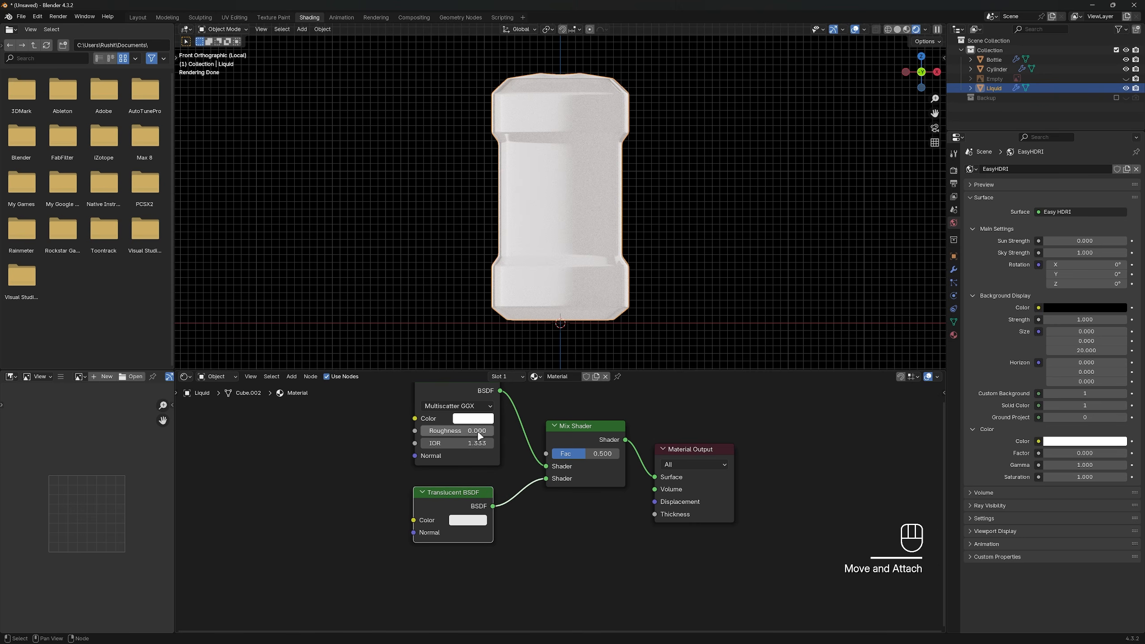
Tint the Glass BSDF a light periwinkle blue and the Translucent BSDF a light sky blue
left_click(469, 420)
left_click_drag(507, 268, 519, 258)
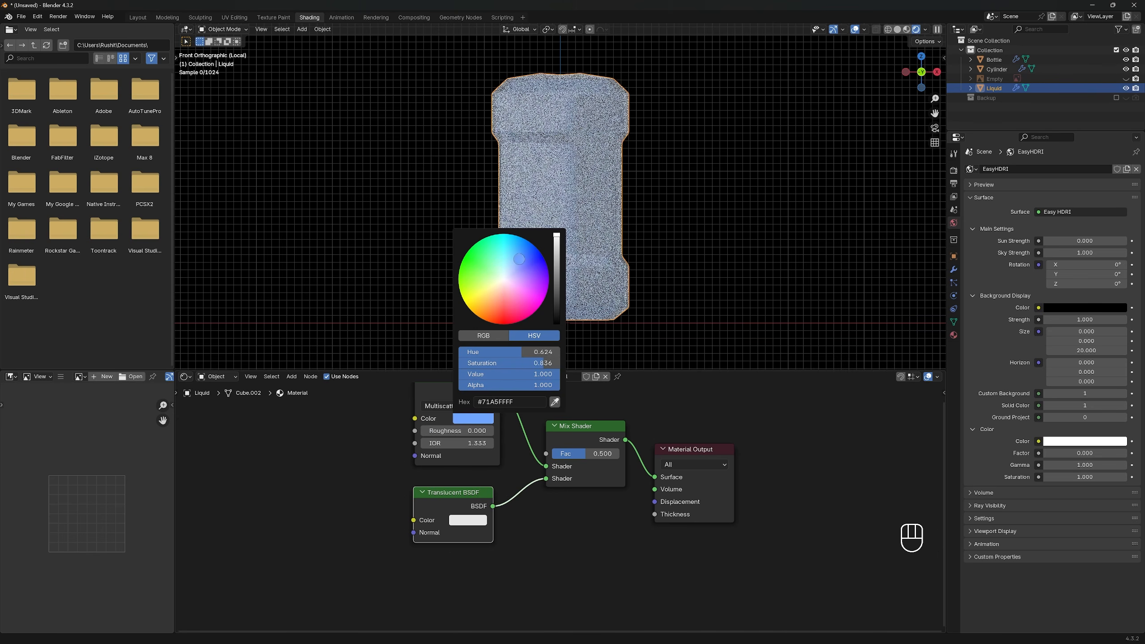
left_click(469, 521)
left_click_drag(507, 396, 503, 364)
left_click(467, 420)
left_click_drag(518, 258, 515, 267)
middle_click_drag(564, 216, 572, 294)
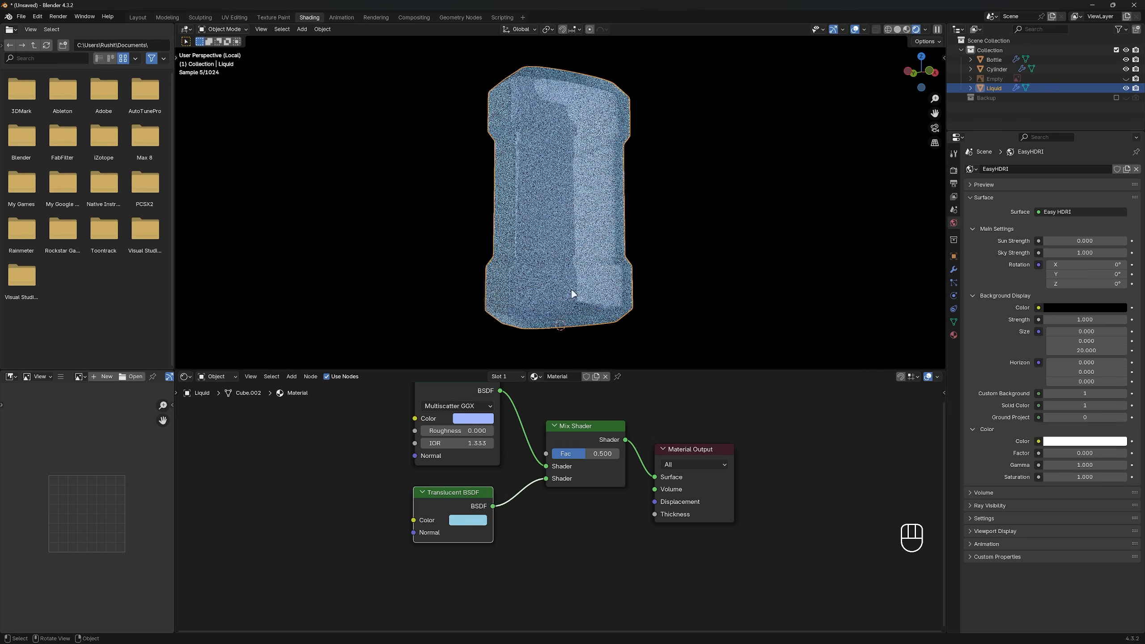
Add a Volume Absorption node and connect it to the Volume input of the Material Output
scroll(676, 442, "up", 1)
left_click_drag(702, 443, 740, 431)
key("shift+a")
type("v")
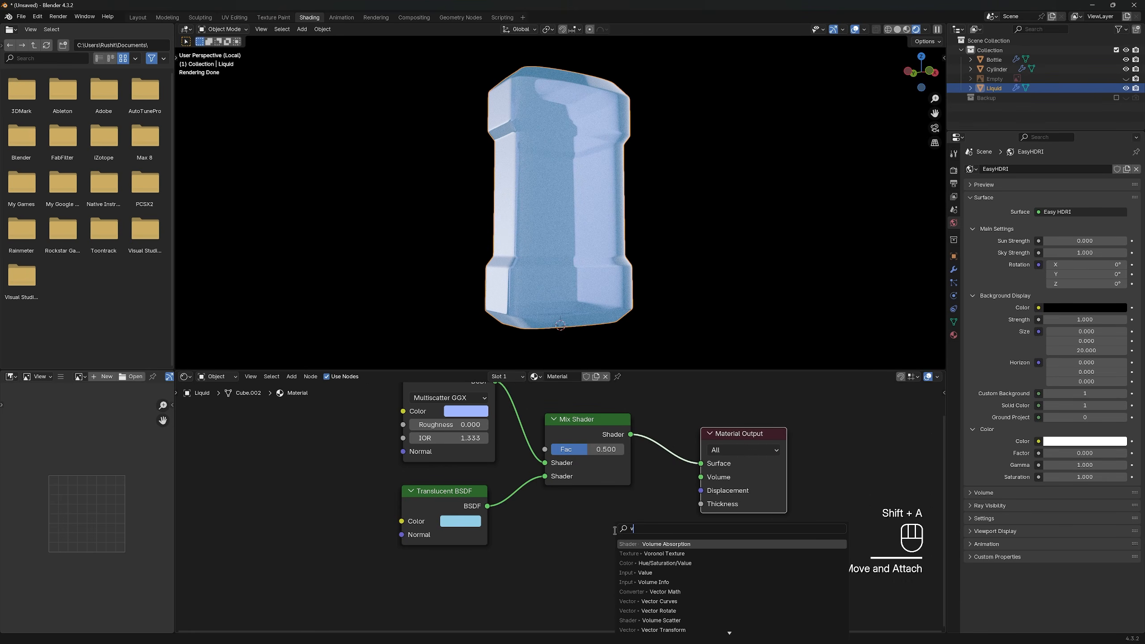
type("oklu")
key("BackSpace")
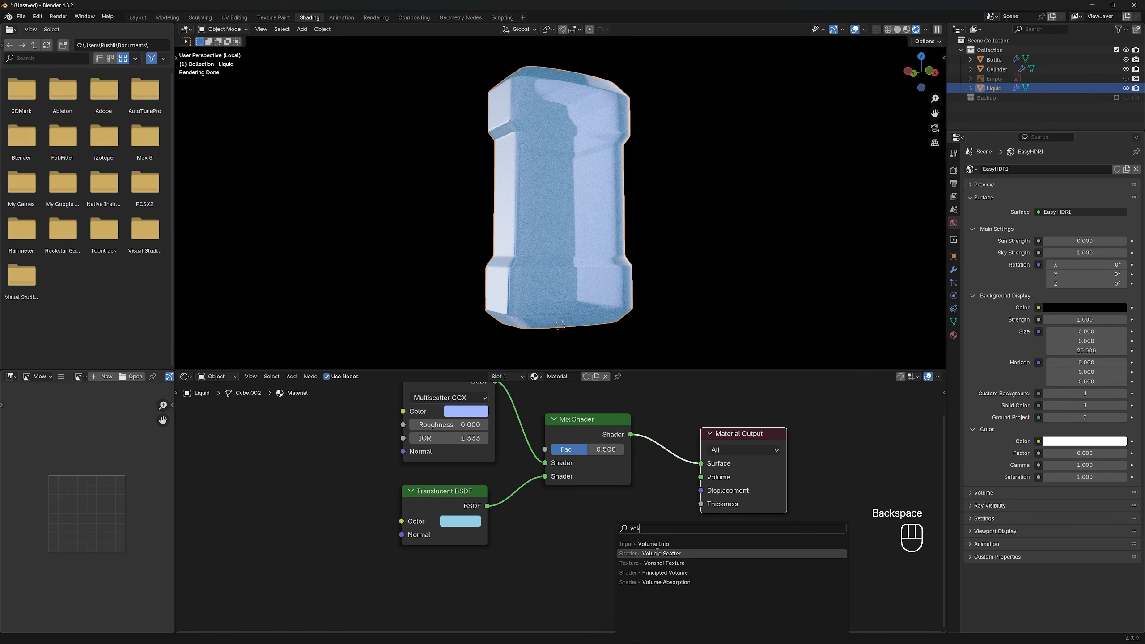
left_click(662, 581)
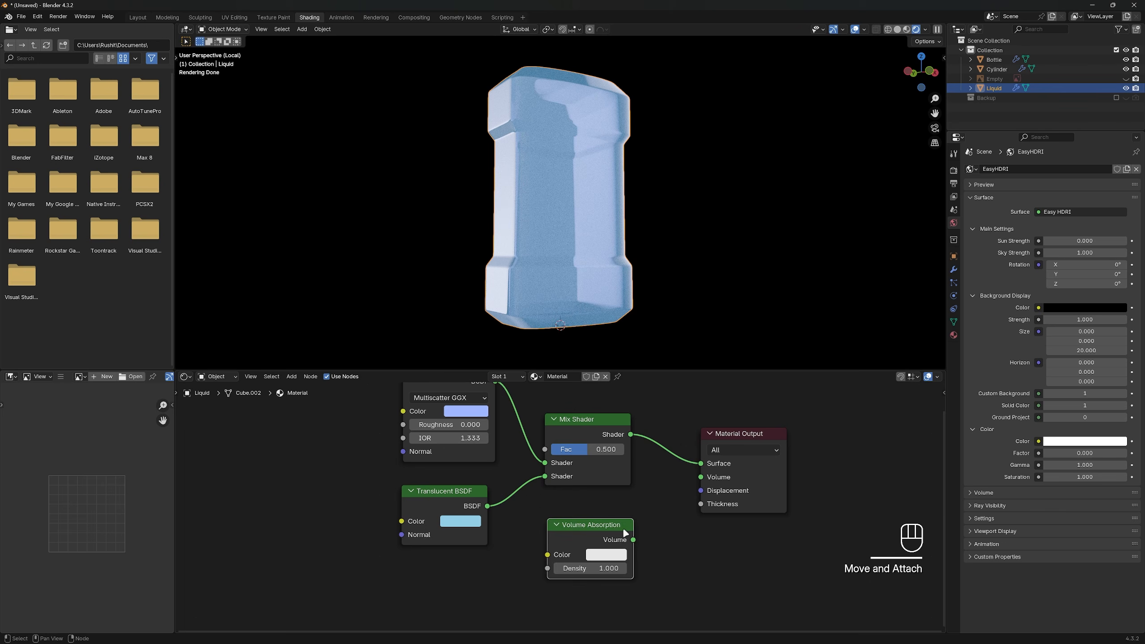
left_click_drag(652, 525, 702, 476)
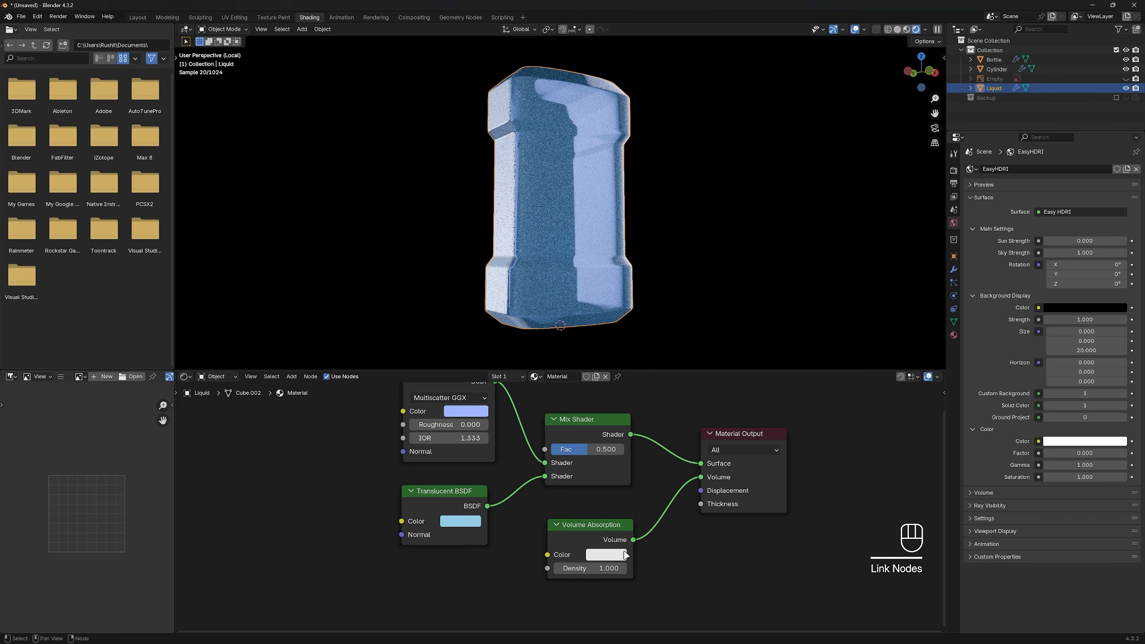
Set the Volume Absorption color to light blue #90BEE7, and disconnect and reconnect its volume link to compare the effect
left_click(626, 559)
left_click_drag(650, 395, 646, 388)
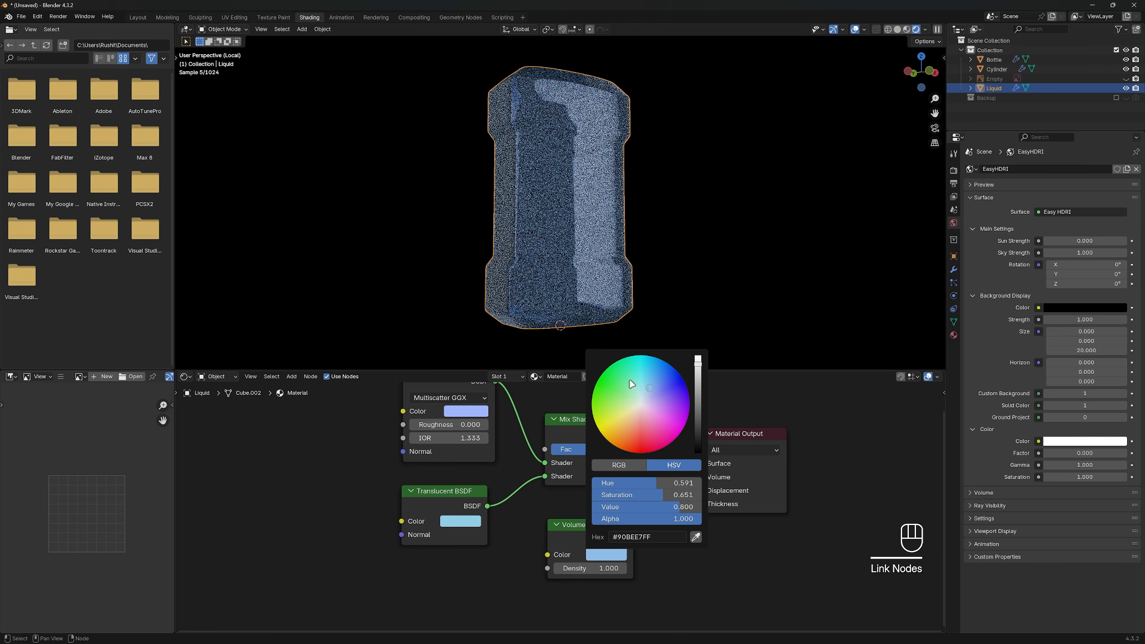
left_click_drag(701, 476, 634, 541)
left_click_drag(696, 481, 700, 478)
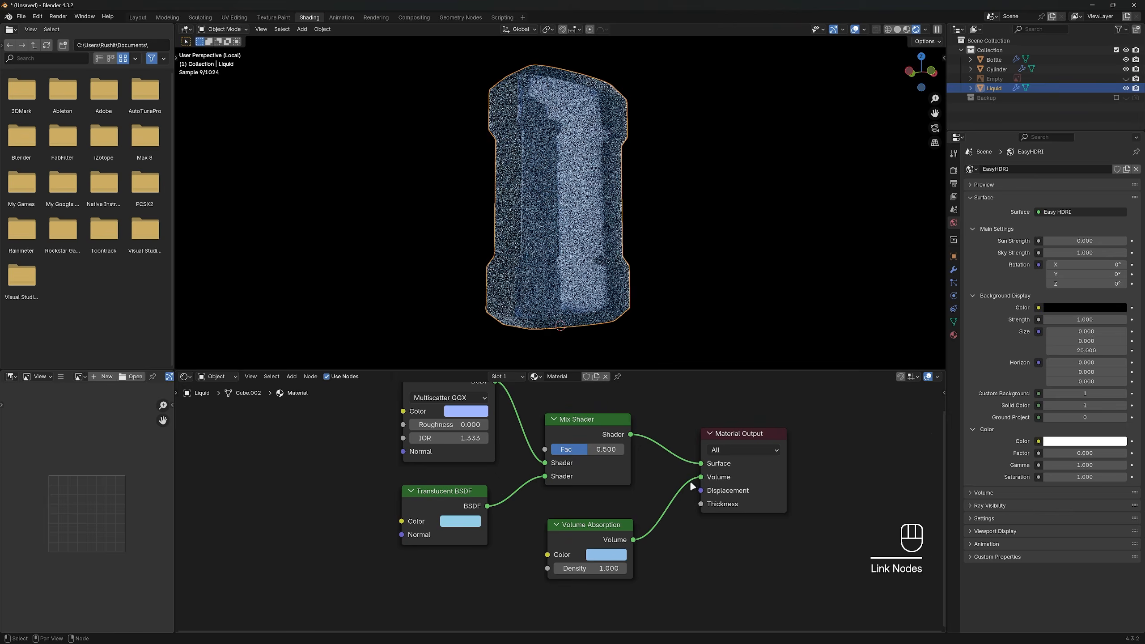
Bring the whole bottle back from local view and change the Glass BSDF color to light cyan #95E8FF
key("KP_Divide")
left_click(465, 411)
left_click(506, 240)
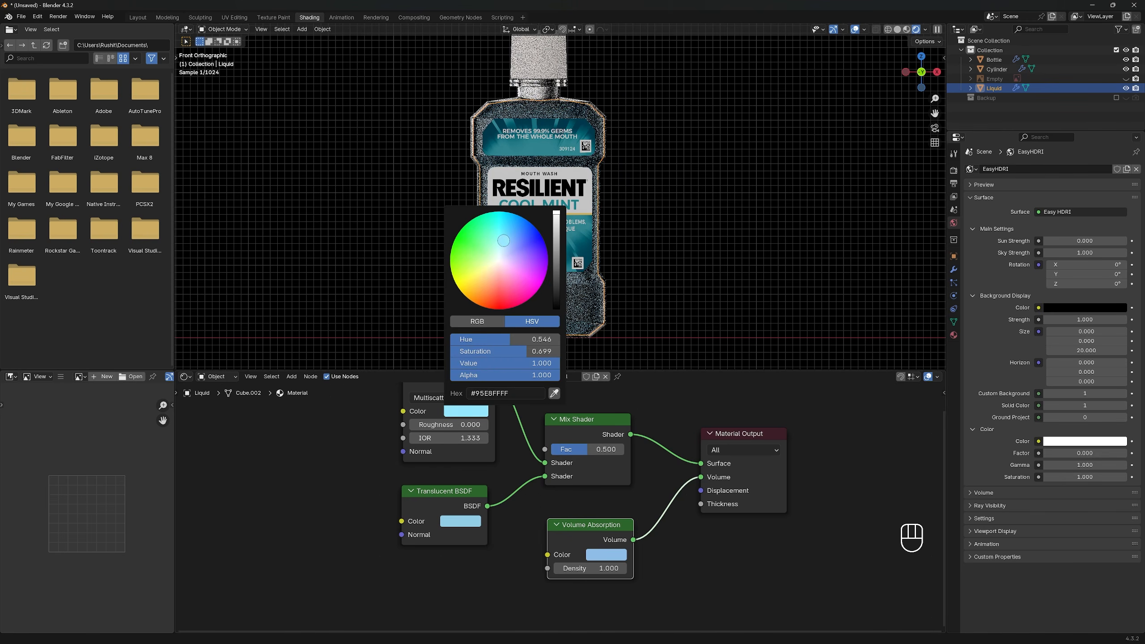
Scale the liquid mesh to about 0.997 so it fits just inside the bottle walls, and return to the rendered view
scroll(553, 105, "up", 6)
key("s")
key("z")
left_click(856, 190)
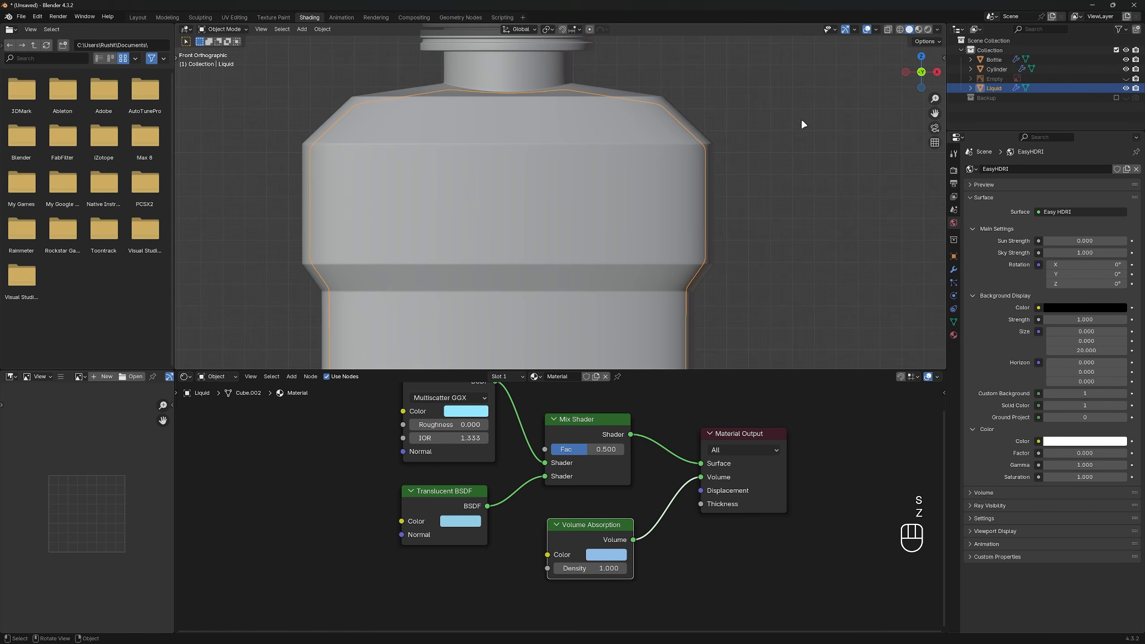
key("alt+z")
key("s")
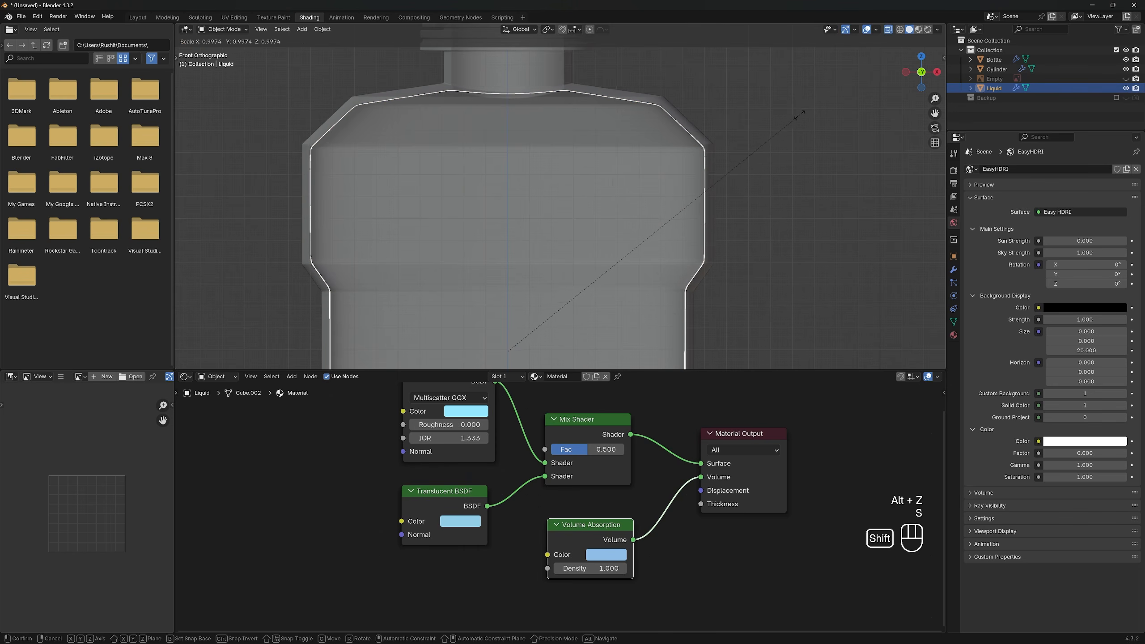
left_click(796, 113, "shift")
key("alt+z")
scroll(766, 149, "down", 1)
key("z")
left_click(680, 165)
scroll(680, 198, "down", 3)
mouse_move(679, 213)
middle_mouse_down()
mouse_move(710, 214)
mouse_move(668, 243)
middle_mouse_up()
scroll(698, 213, "down", 1)
Add a Principled BSDF between the bottle's Listerine_Texture_Color image and the Mix Shader, and lower the new shader's roughness
left_click(556, 248)
scroll(653, 492, "down", 2)
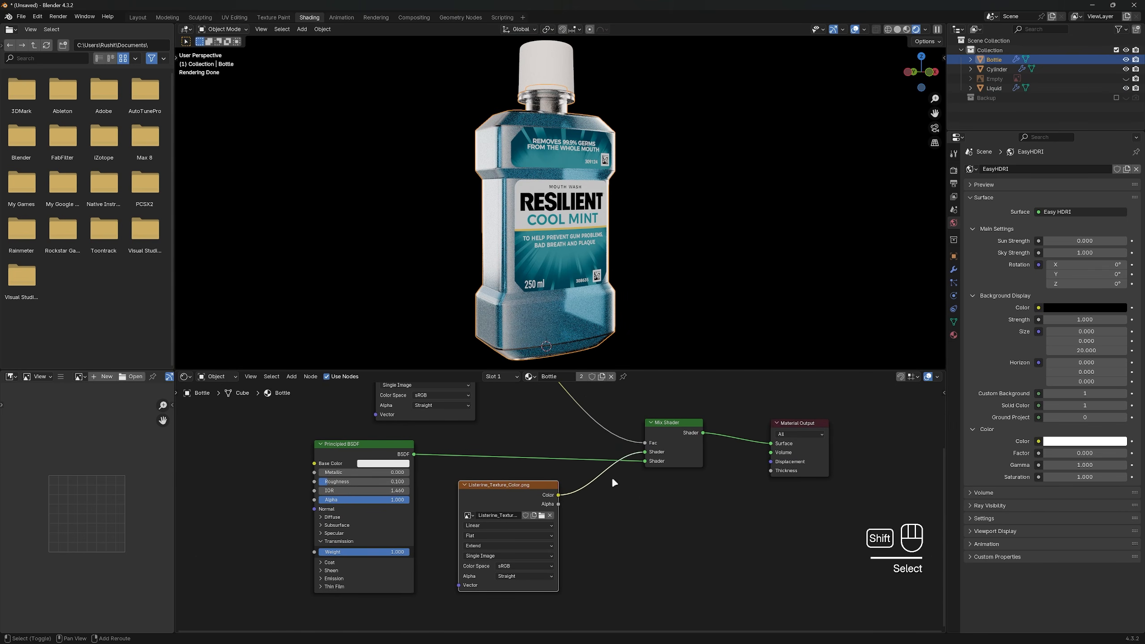
key("shift+a")
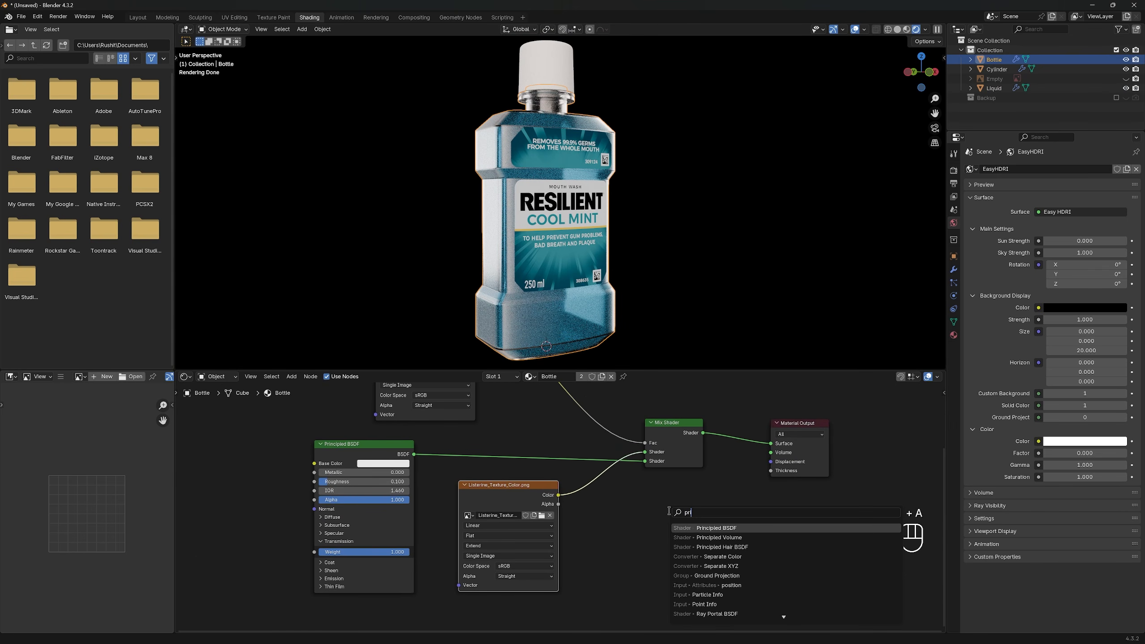
left_click(733, 527)
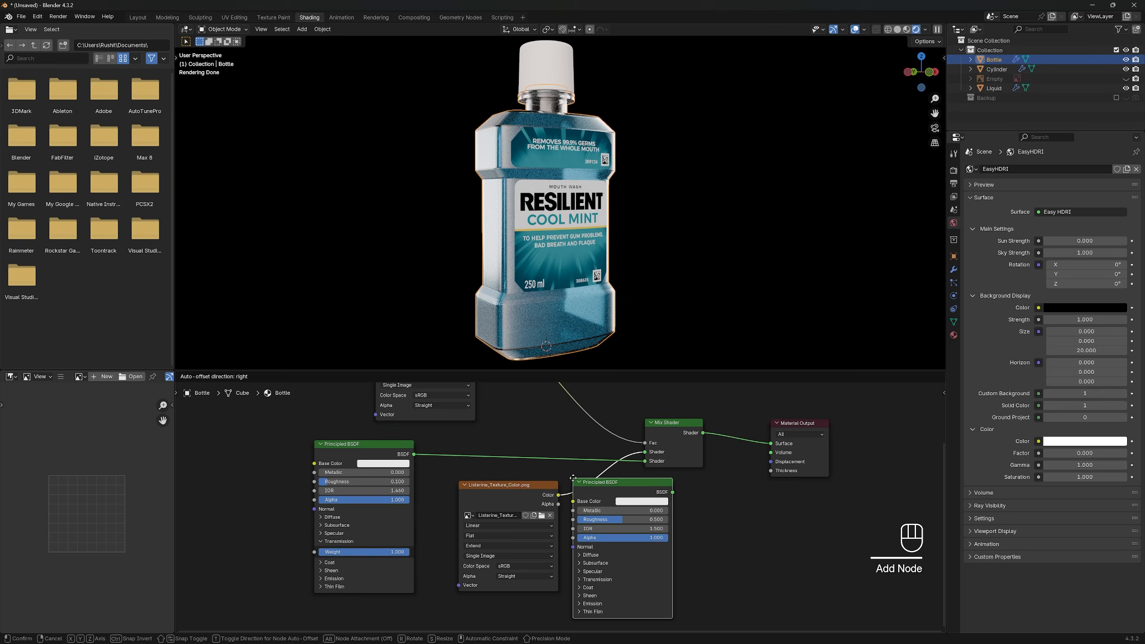
left_click(554, 506)
left_click_drag(532, 486, 523, 495)
scroll(560, 271, "up", 3)
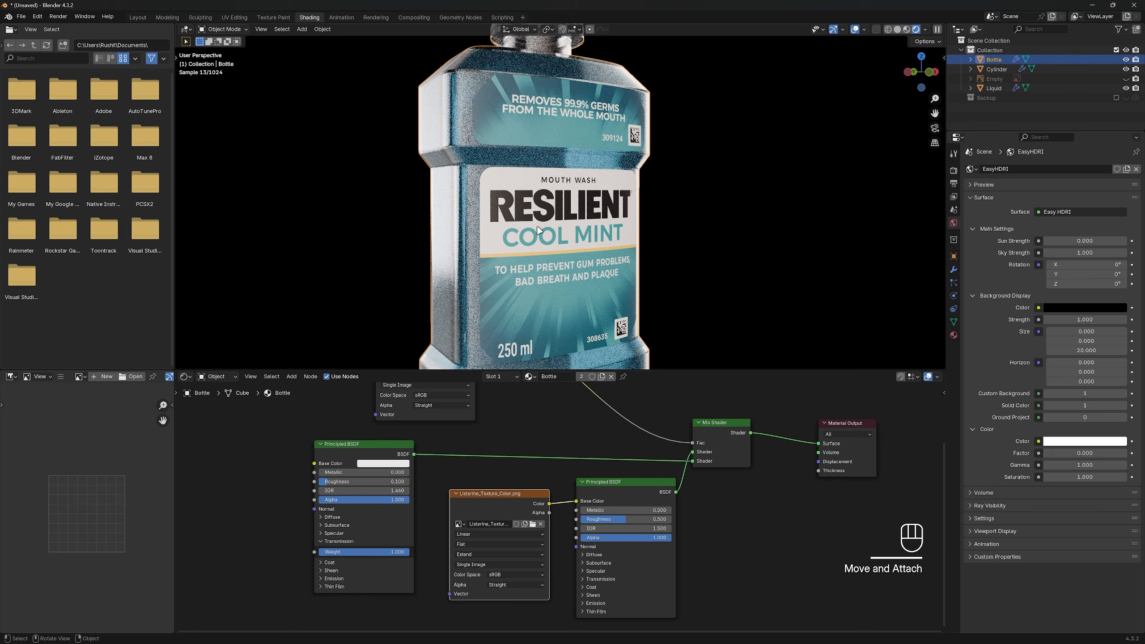
left_click_drag(628, 519, 566, 521)
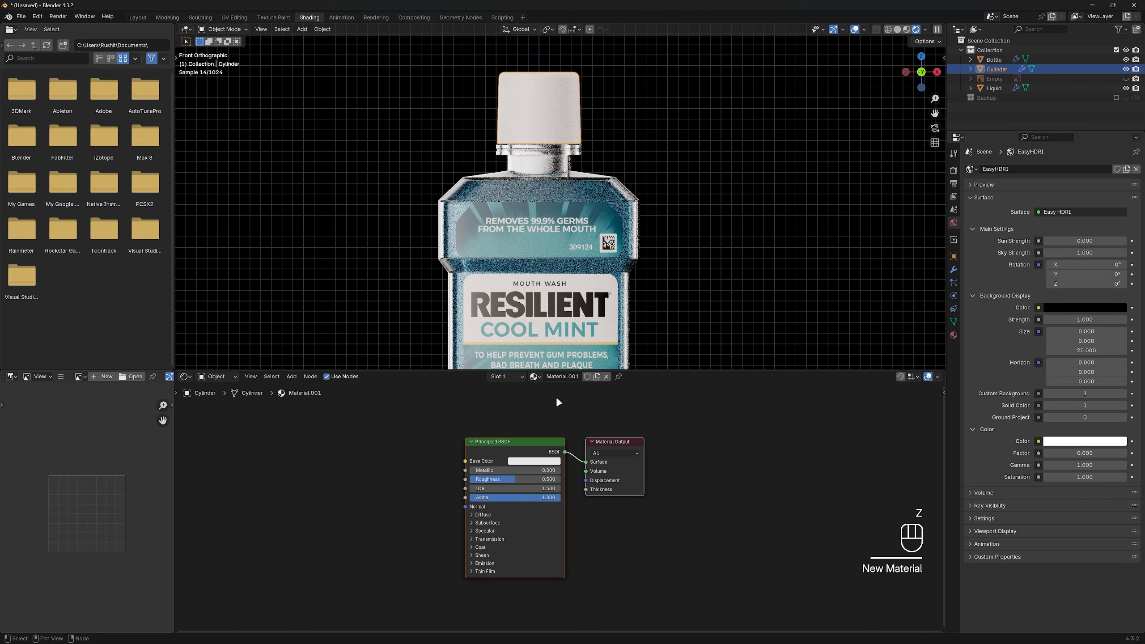
Give the cap material a near-black base color and a roughness of 0.386
left_click(549, 461)
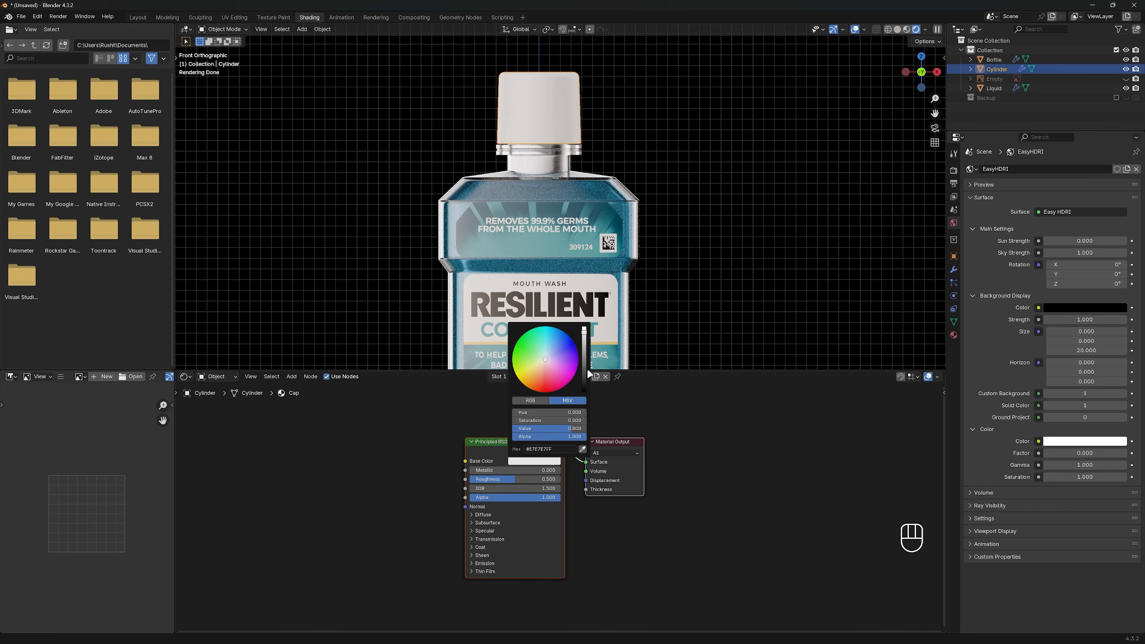
left_click_drag(587, 368, 587, 386)
left_click_drag(531, 479, 522, 479)
left_click(530, 460)
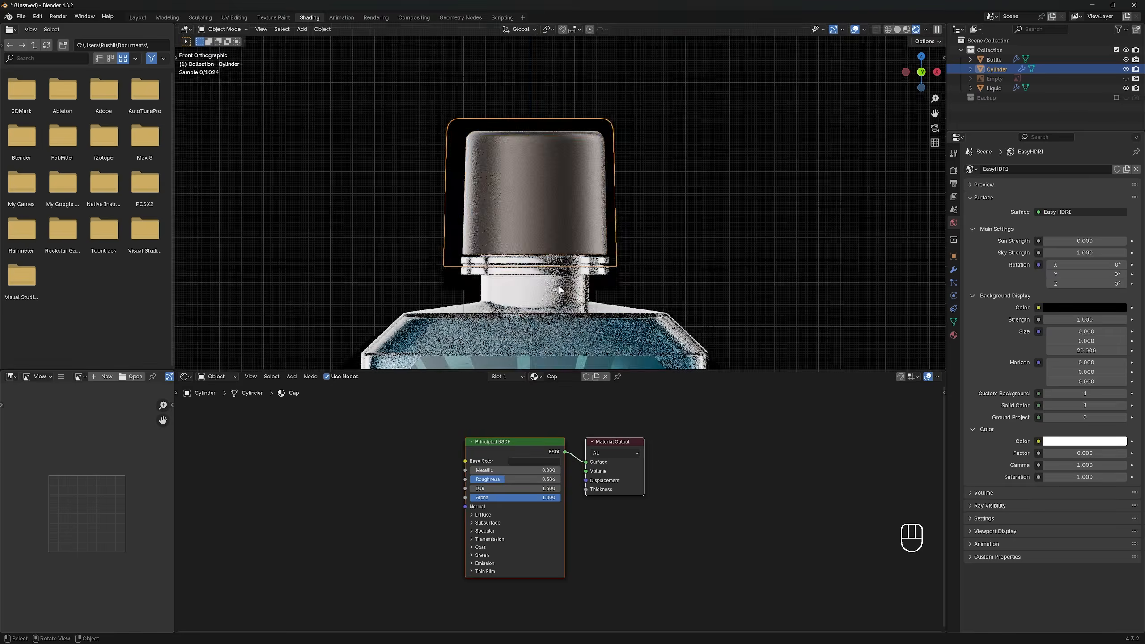
Space out the cap's Principled BSDF and Material Output nodes, and duplicate the Cap material
left_click(596, 446)
left_click_drag(596, 446, 636, 445)
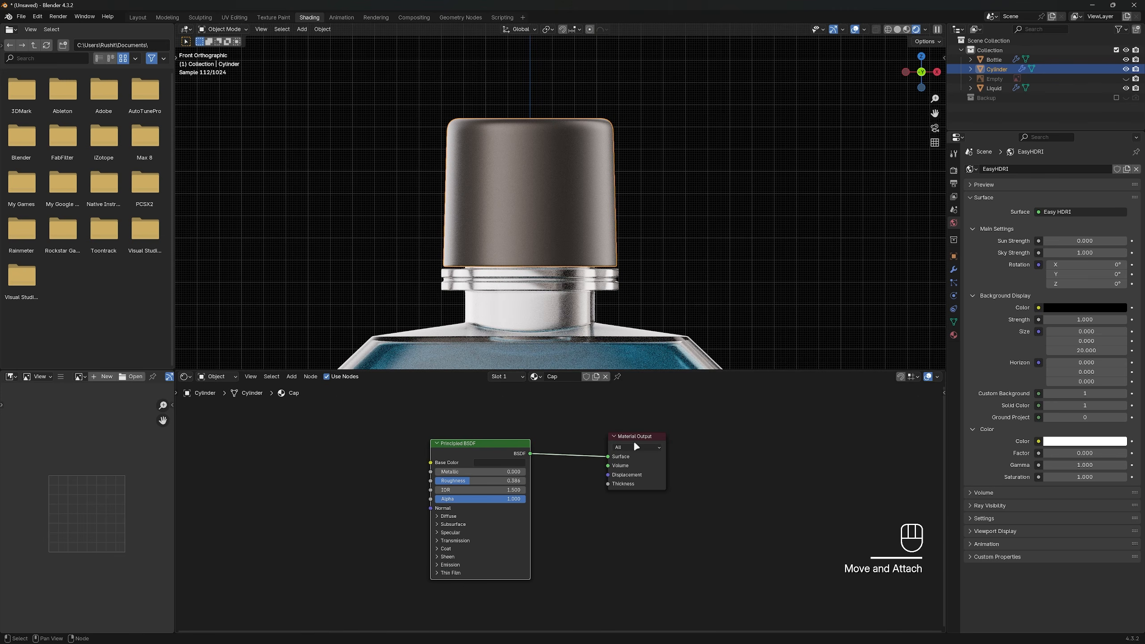
left_click_drag(501, 445, 502, 446)
left_click(595, 378)
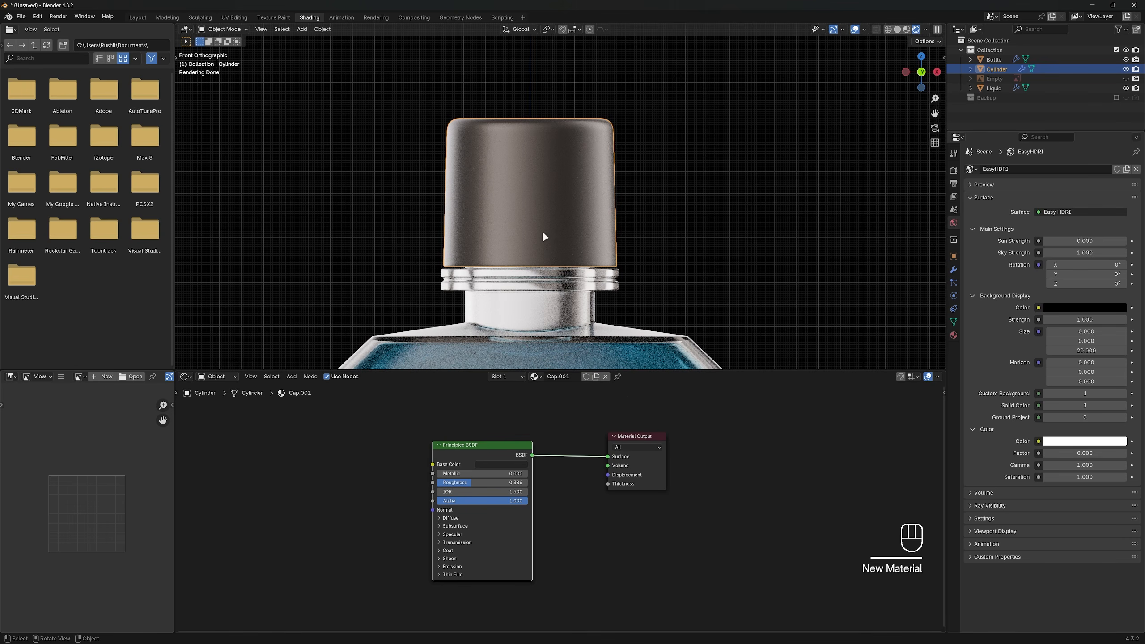
Restore the original Cap material in the cylinder's first slot and add a second material slot using Cap.001
left_click(953, 334)
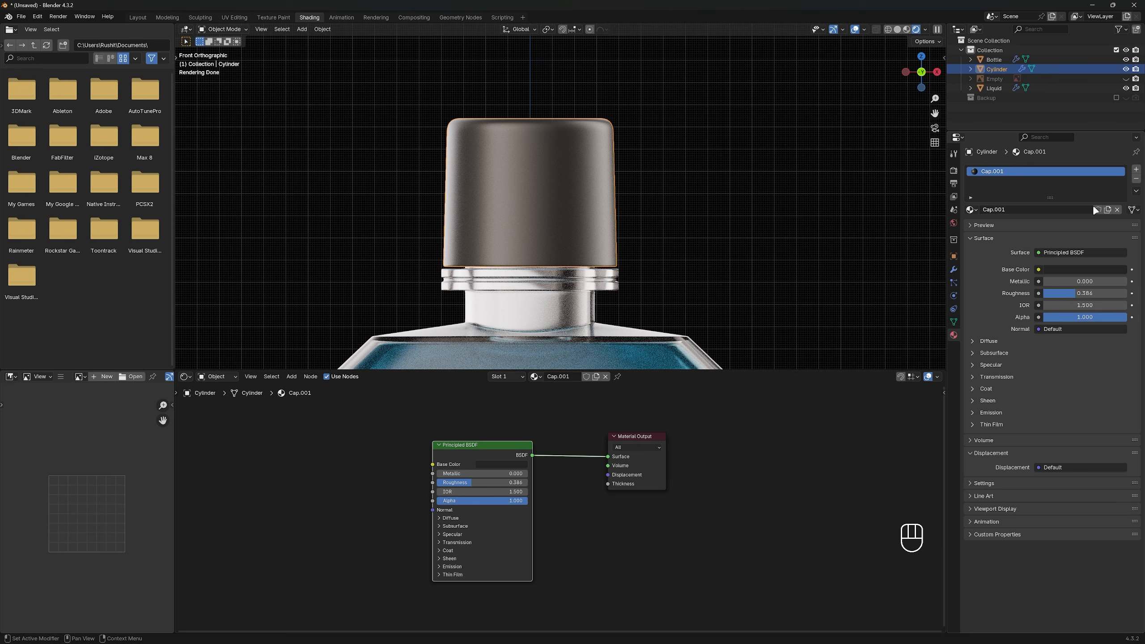
left_click(972, 209)
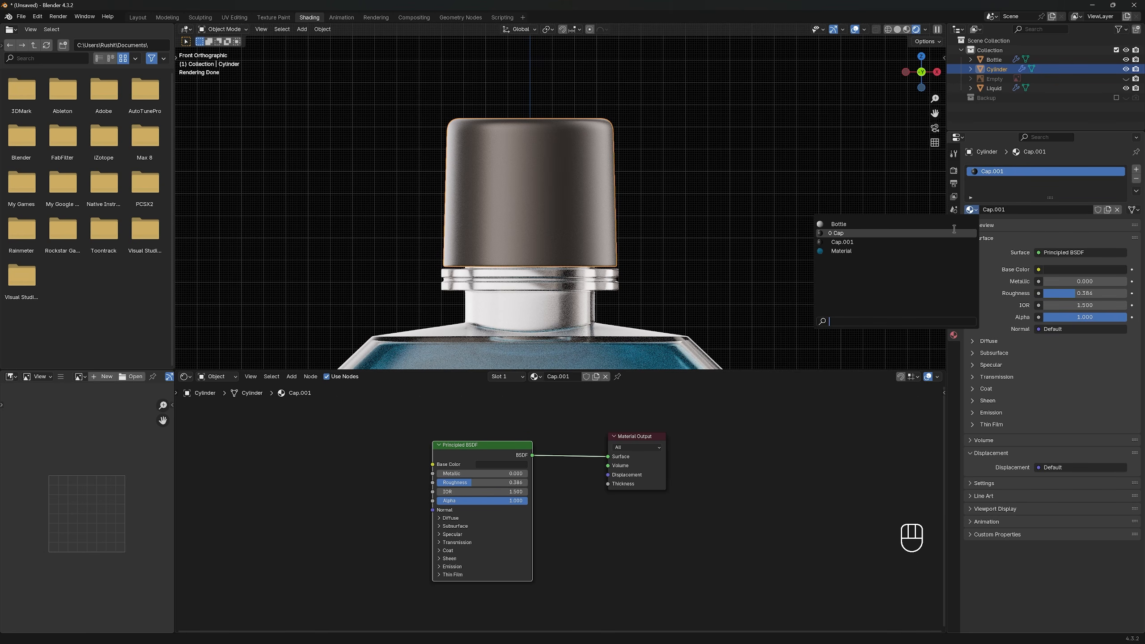
left_click(970, 221)
left_click(1136, 171)
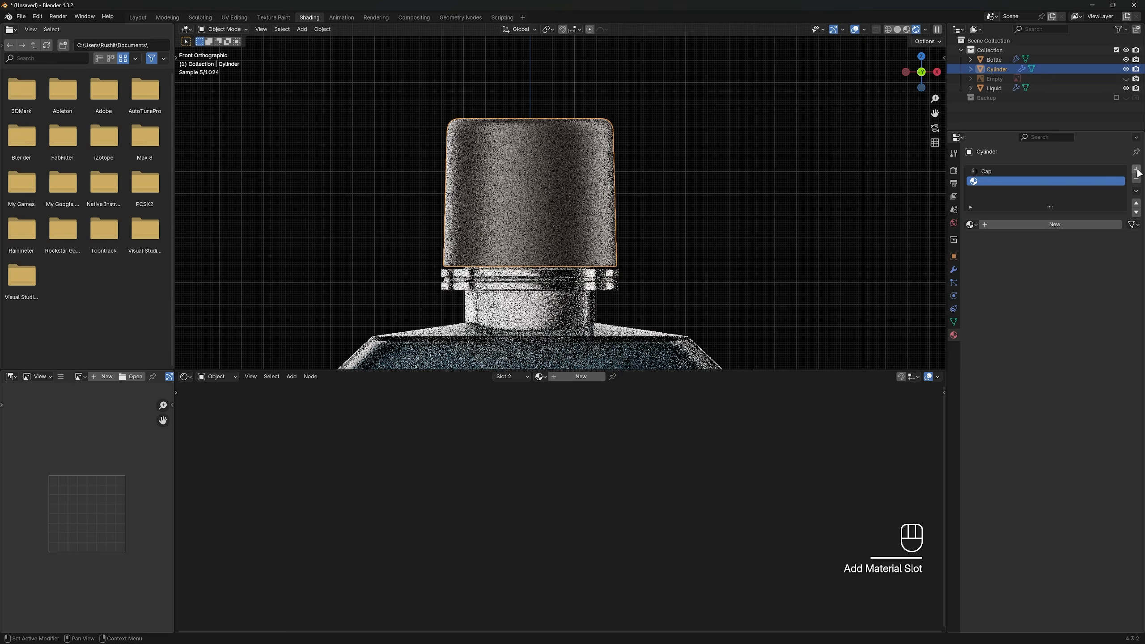
left_click(972, 224)
left_click(961, 258)
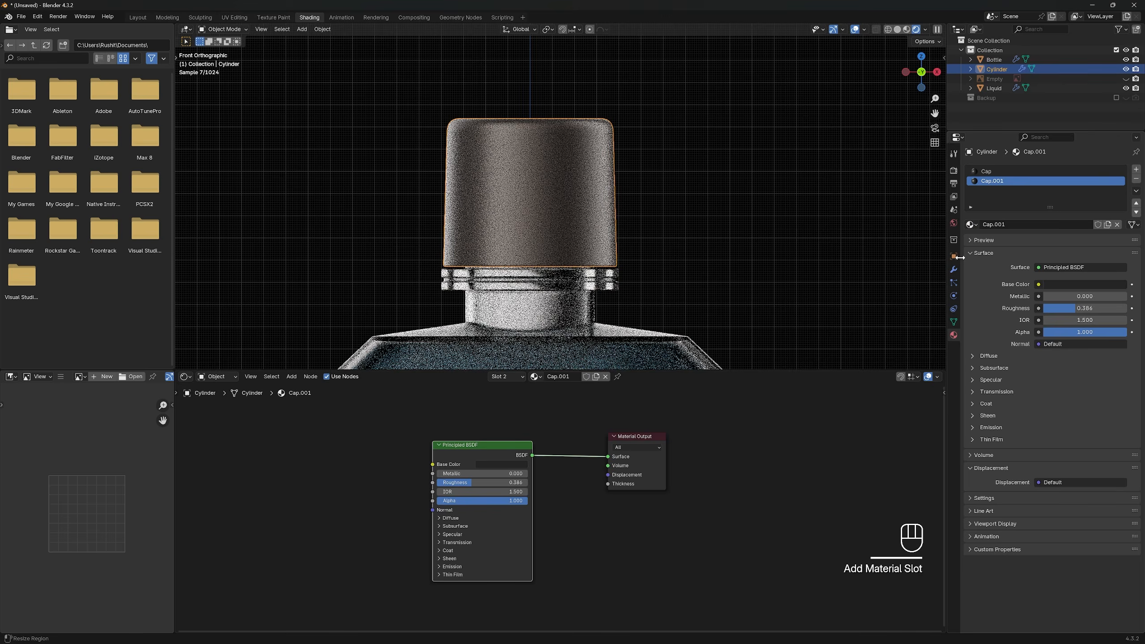
Select the faces around the cap's side wall and assign the Cap.001 material to them
key("z")
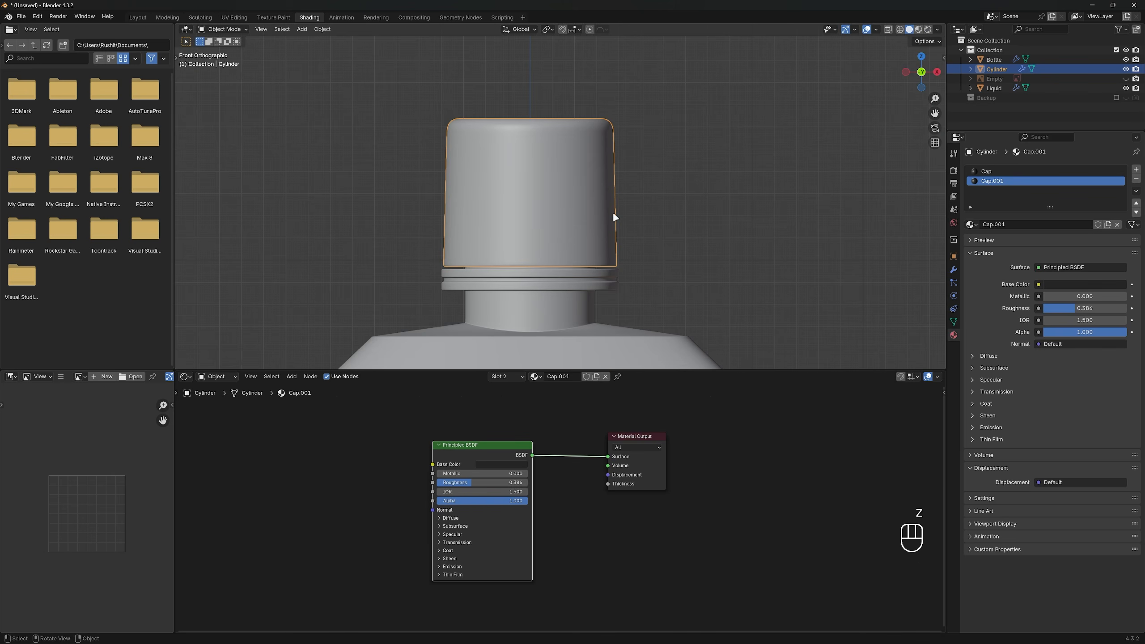
scroll(612, 211, "up", 5)
scroll(612, 216, "down", 2)
key("Tab")
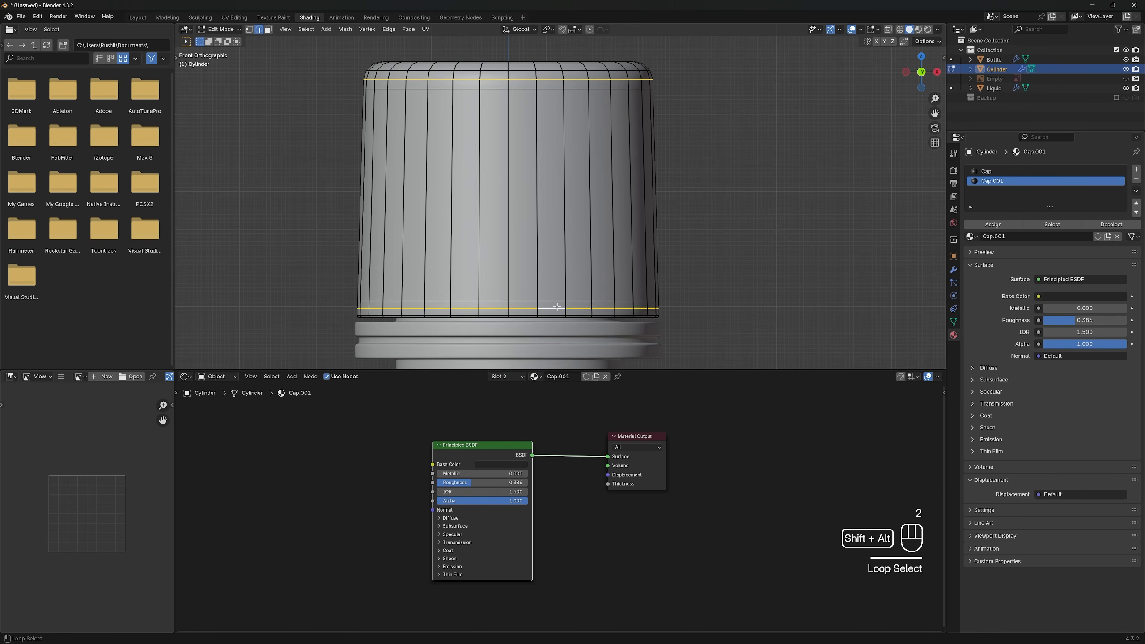
left_click(545, 191, "alt+shift")
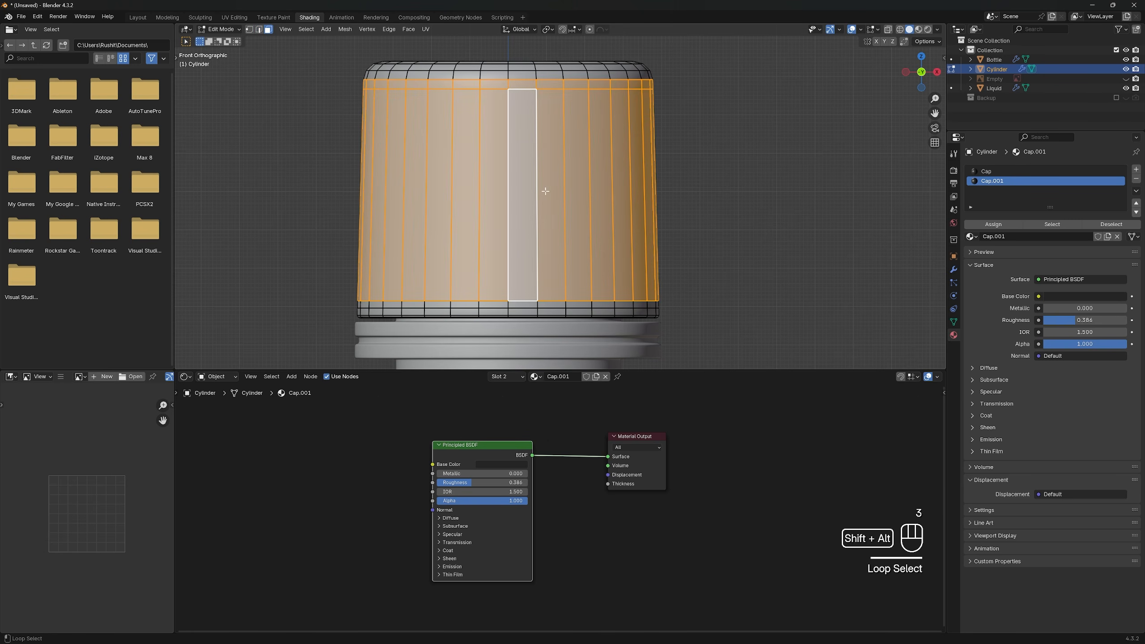
scroll(586, 184, "down", 4)
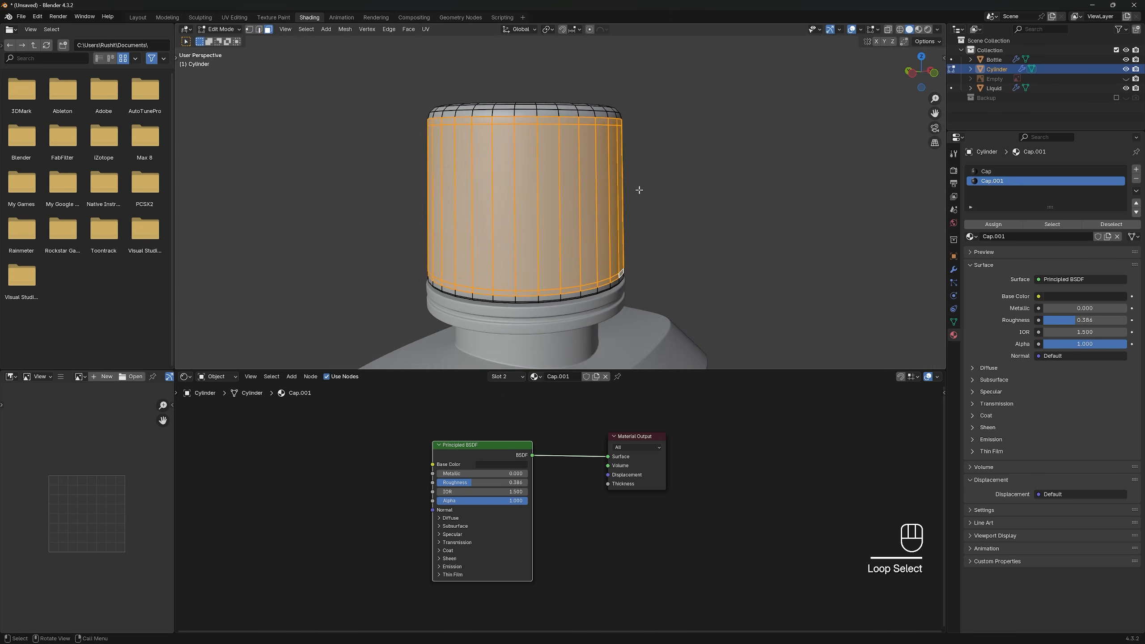
scroll(578, 194, "up", 3)
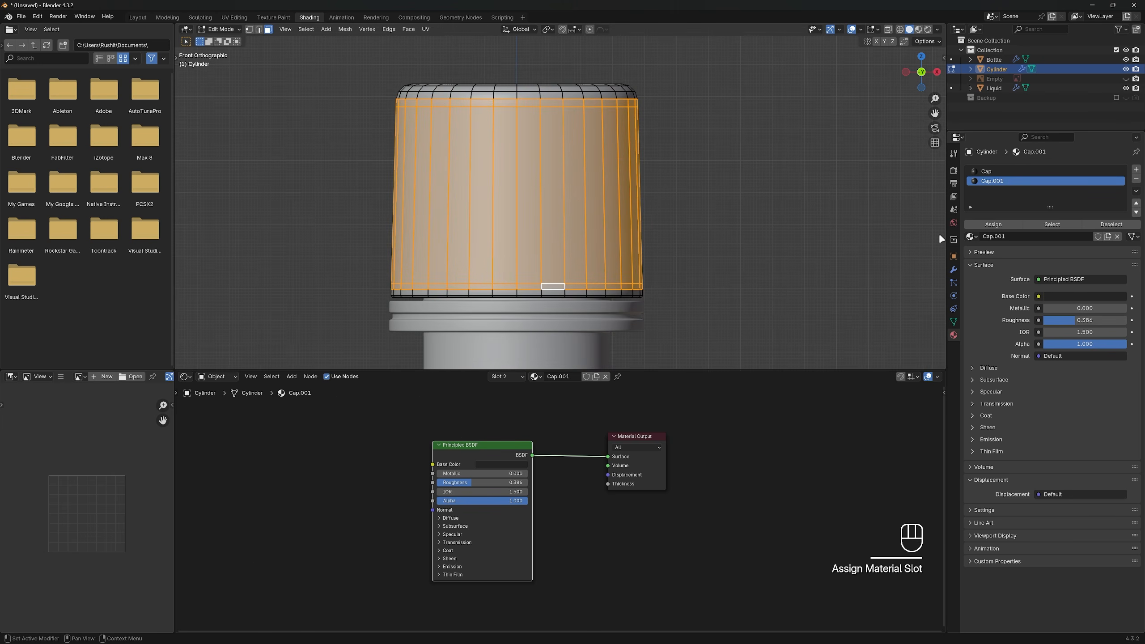
key("z")
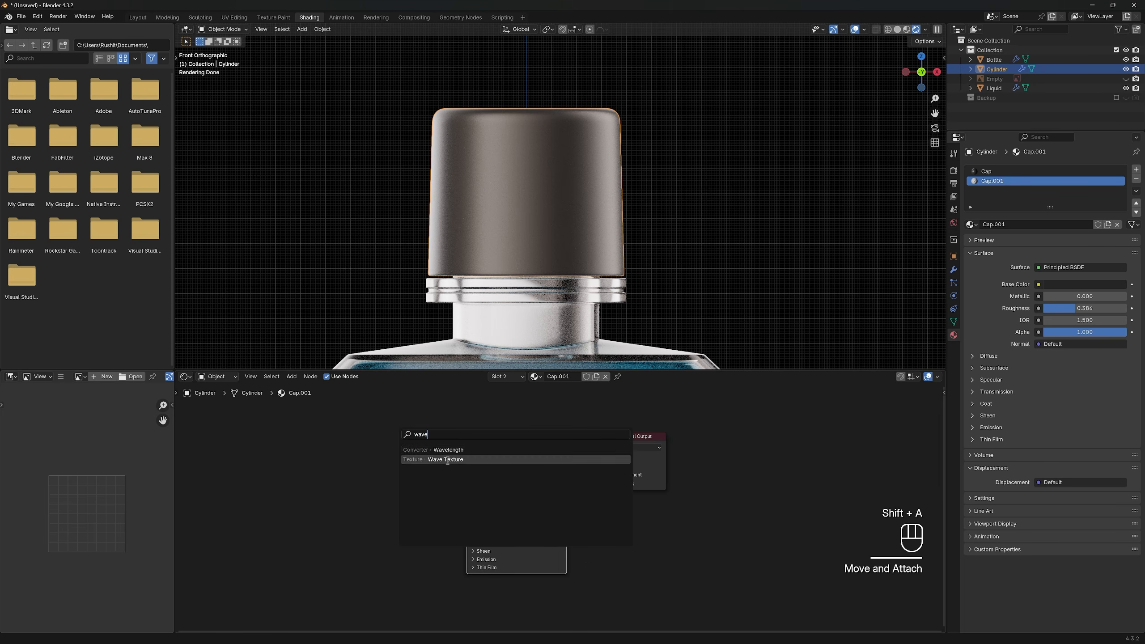
Add a Wave Texture and a Bump node, linking wave Color to bump Height and bump Normal to the Principled BSDF Normal
left_click(448, 460)
left_click(315, 465)
middle_click_drag(406, 463, 507, 439)
left_click_drag(469, 438, 439, 439)
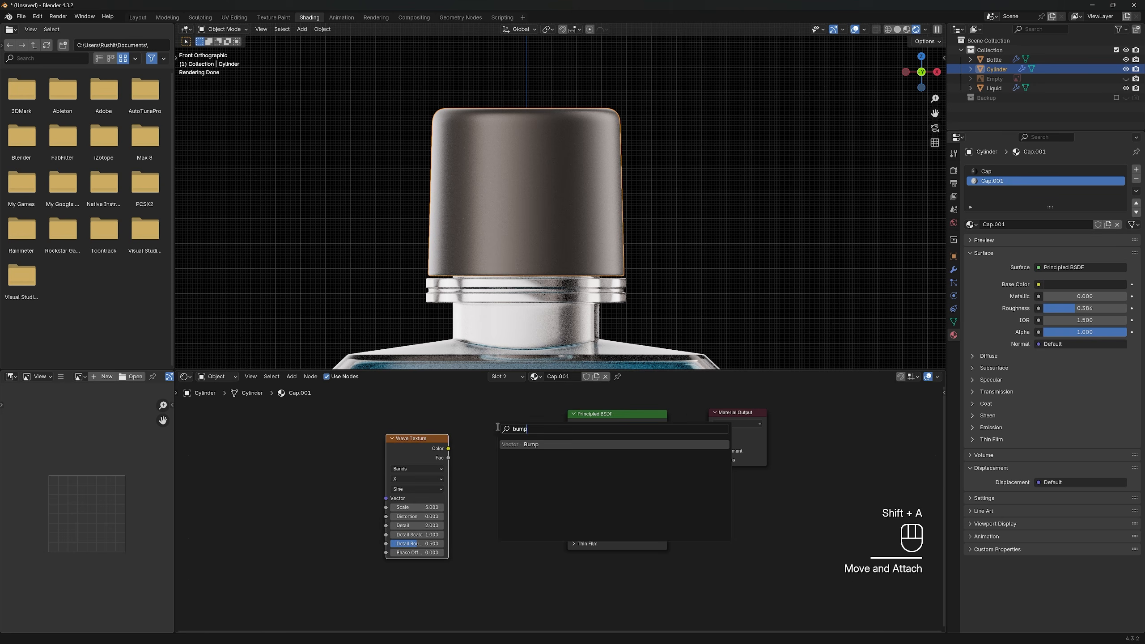
key("Return")
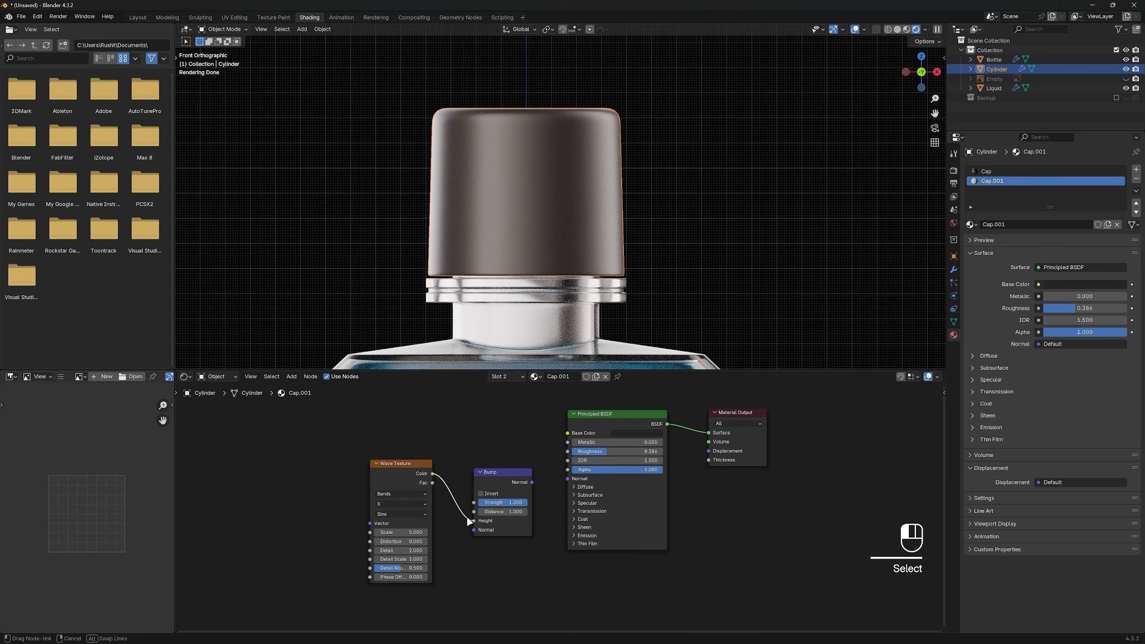
left_click_drag(569, 483, 568, 479)
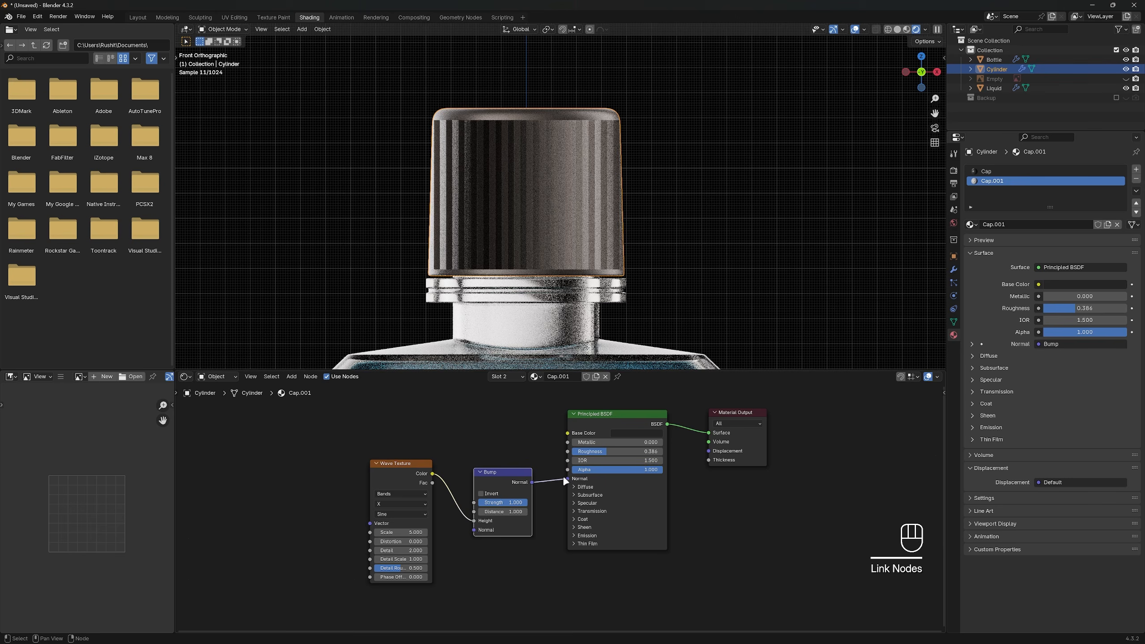
Add Texture Coordinate and Mapping nodes to the Wave Texture and drive the mapping with UV coordinates
mouse_move(487, 253)
middle_mouse_down()
mouse_move(572, 259)
mouse_move(496, 262)
mouse_move(526, 260)
middle_mouse_up()
key("z")
left_click(677, 278)
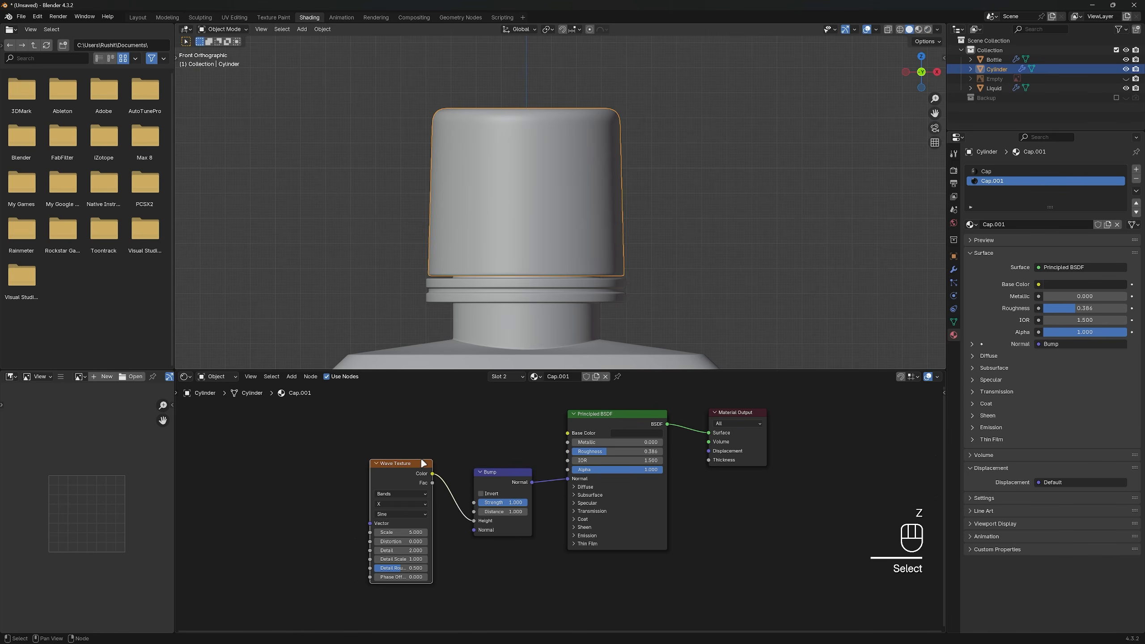
left_click(519, 187)
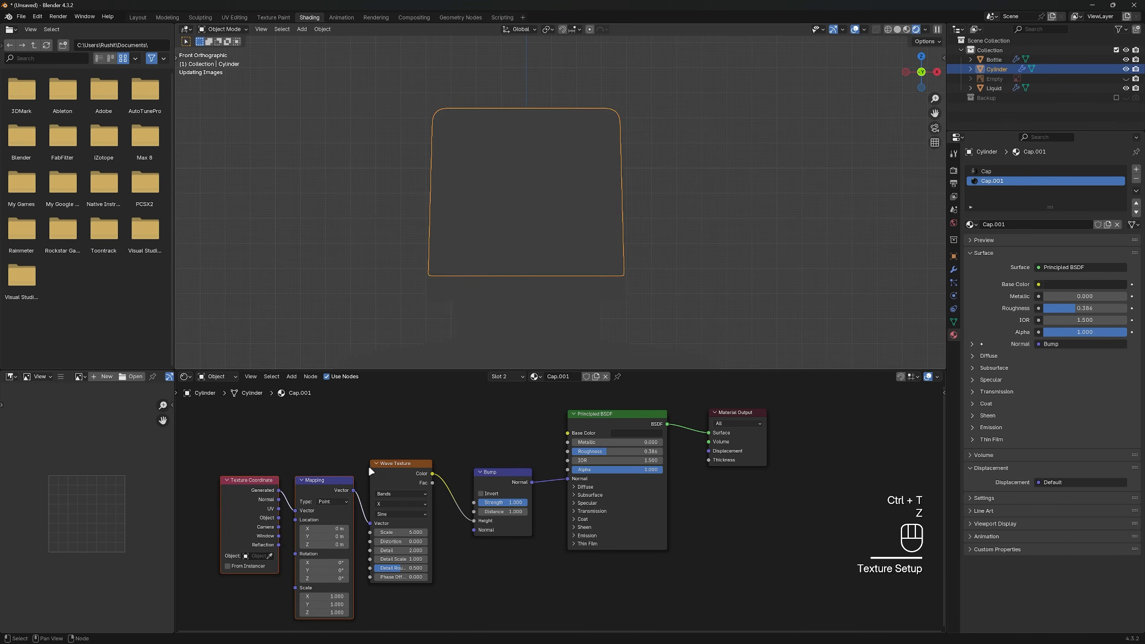
middle_click_drag(519, 252, 554, 259)
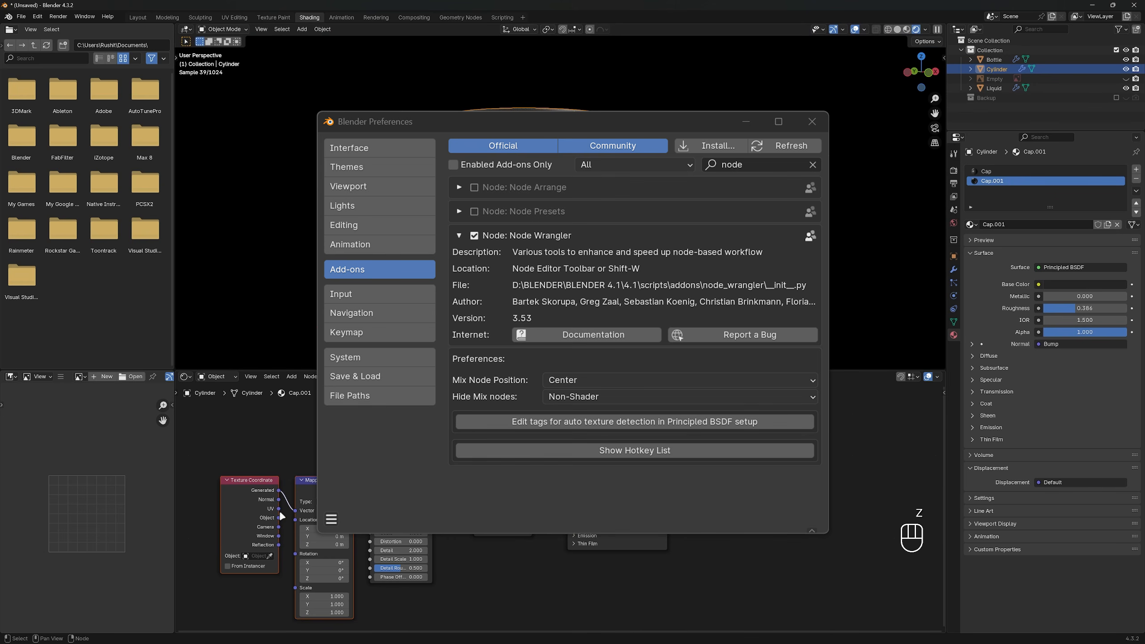
left_click_drag(281, 503, 278, 518)
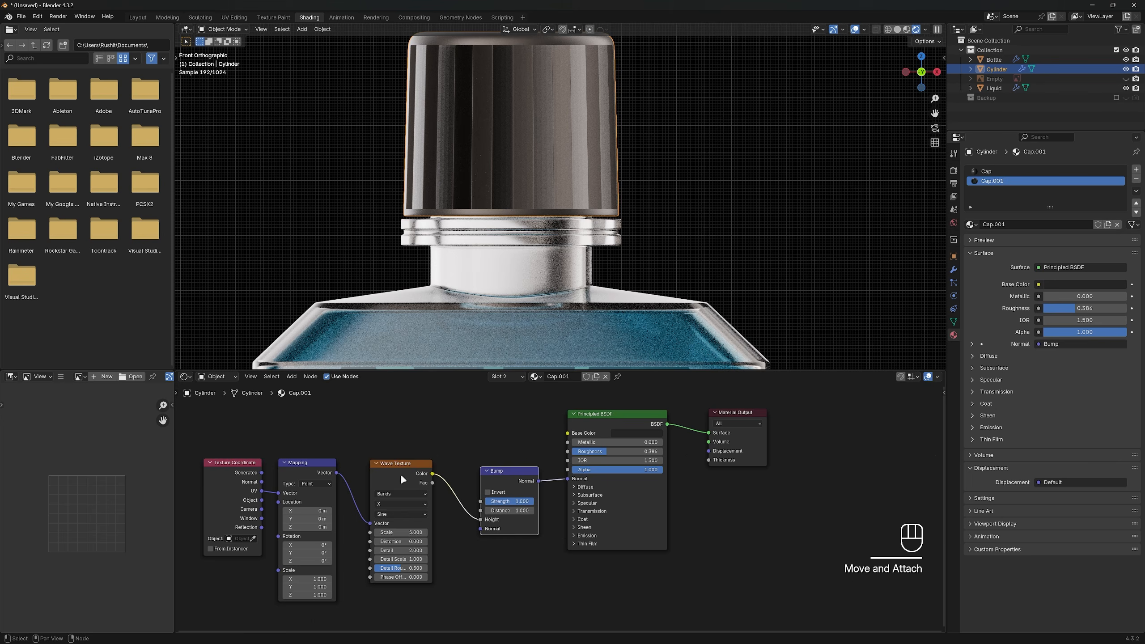
Space out the nodes and insert a Color Ramp between Wave Texture and Bump, with stops at 0.019 and 0.981
left_click_drag(180, 433, 433, 596)
left_click_drag(717, 473, 792, 473)
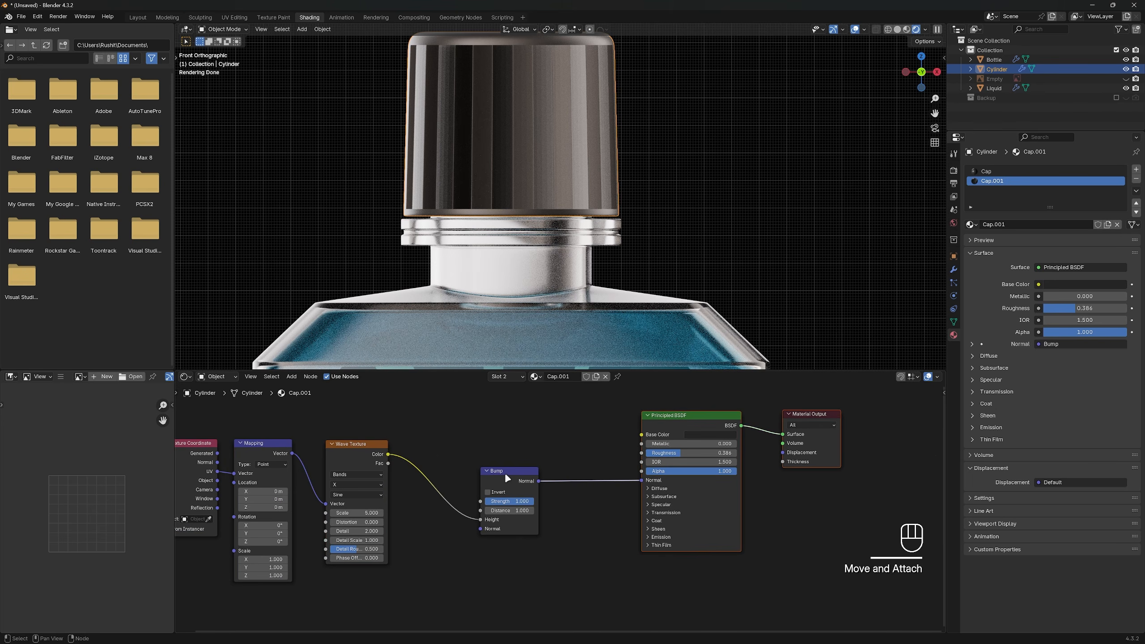
left_click_drag(507, 478, 541, 476)
key("shift+a")
left_click(559, 449)
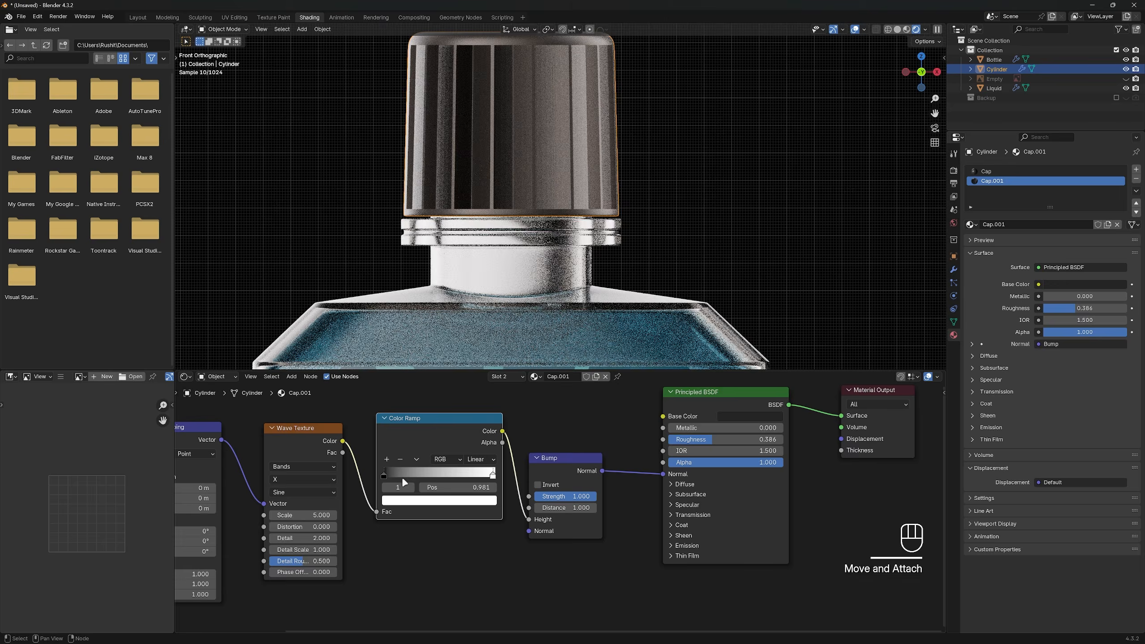
left_click(505, 484)
scroll(442, 497, "up", 1)
Try a Wave Texture scale of 20, and settle on 15 for the cap's ridges
left_click(442, 498)
type("20")
key("Return")
middle_click_drag(581, 124, 636, 136)
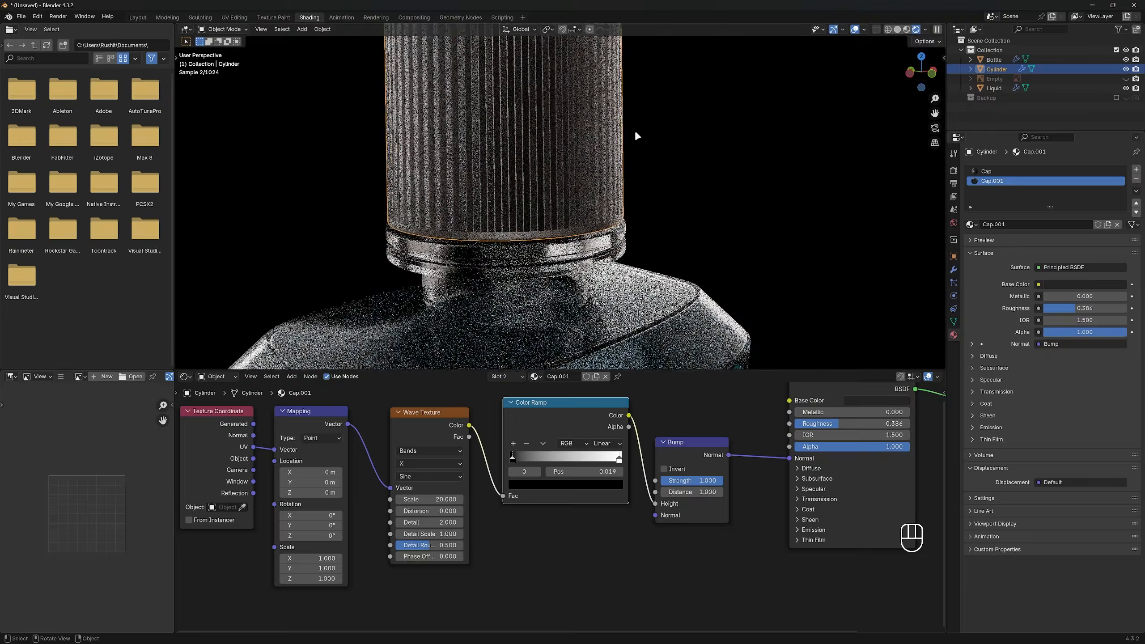
type("15")
key("Return")
scroll(654, 182, "down", 3)
Assign the ridged Cap.001 material to the rounded edge faces around the cap's top and check it in rendered view
middle_click_drag(654, 181, 599, 190, "alt")
mouse_move(599, 190)
middle_mouse_down("ctrl")
mouse_move(571, 269)
mouse_move(546, 207)
mouse_move(524, 222)
middle_mouse_up("ctrl")
key("Tab")
key("Tab")
key("z")
left_click(561, 215)
key("Tab")
key("3")
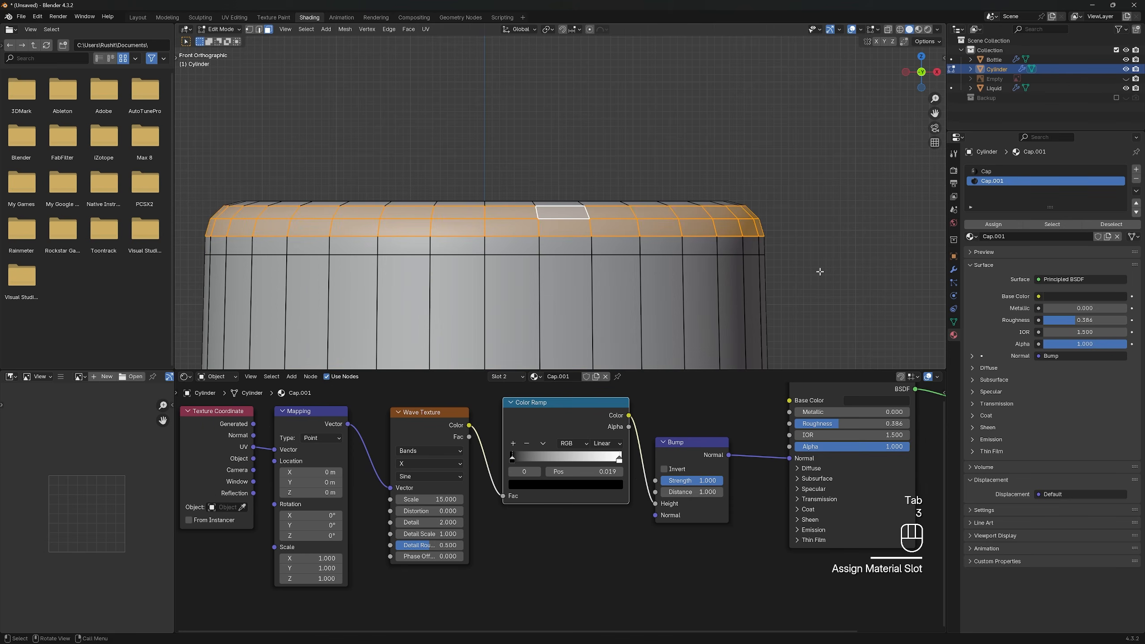
key("z")
left_click(815, 225)
scroll(631, 244, "down", 2)
mouse_move(626, 244)
middle_mouse_down("shift")
mouse_move(667, 198)
mouse_move(655, 263)
middle_mouse_up("shift")
left_click(757, 203)
Assign the plain Cap material to the two face loops of the cap's rounded top edge
key("Tab")
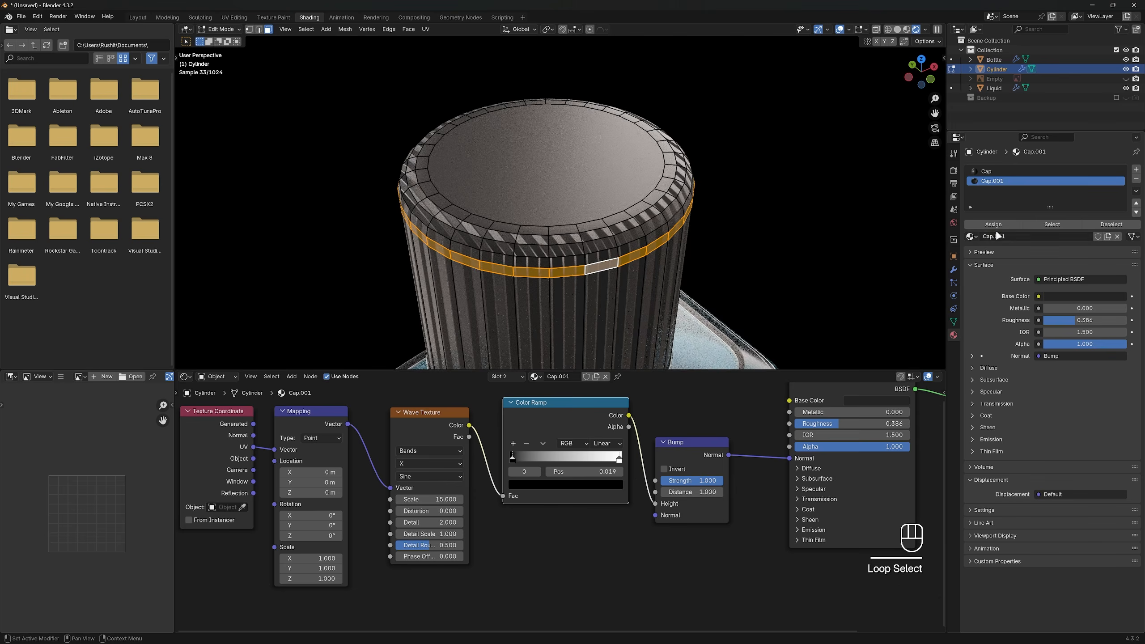
left_click(638, 220, "alt")
left_click(985, 171)
left_click(992, 224)
left_click(618, 243, "alt")
left_click(992, 224)
key("Tab")
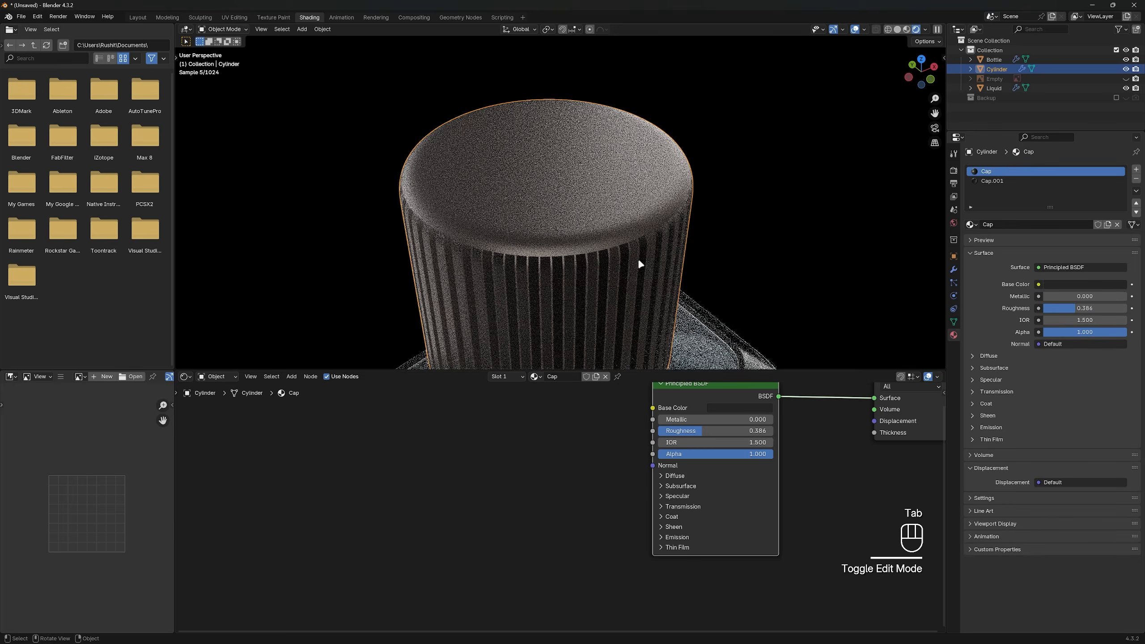
middle_click_drag(638, 264, 637, 234)
scroll(638, 234, "down", 3)
key("KP_1")
scroll(640, 211, "up", 4)
key("Tab")
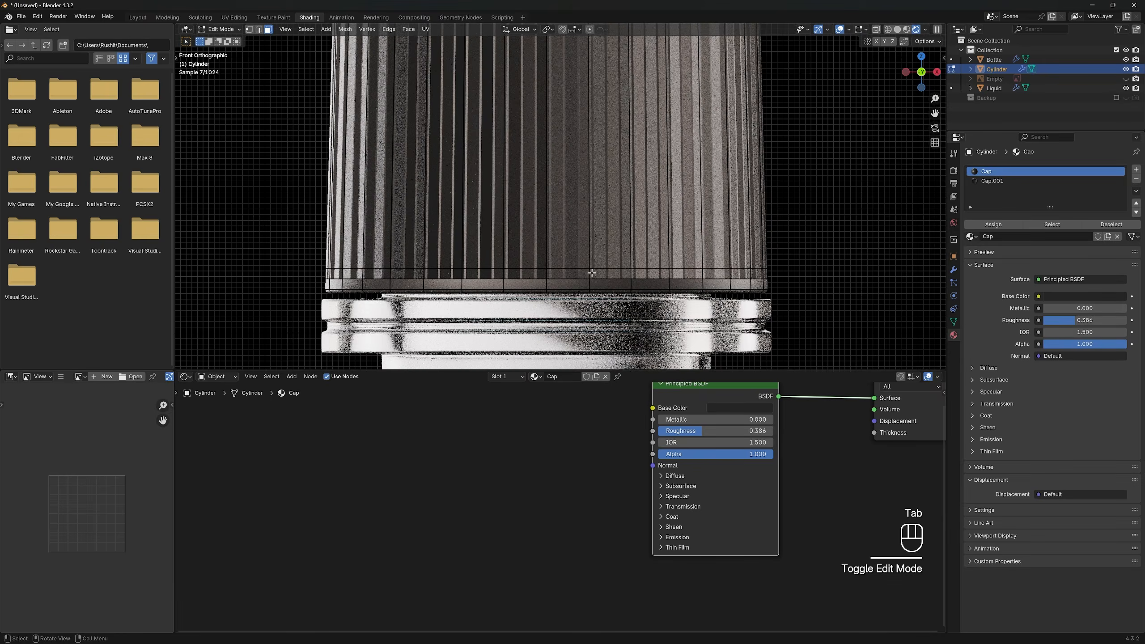
key("Tab")
key("Tab")
key("ctrl+z")
key("ctrl+z")
key("ctrl+z")
key("Tab")
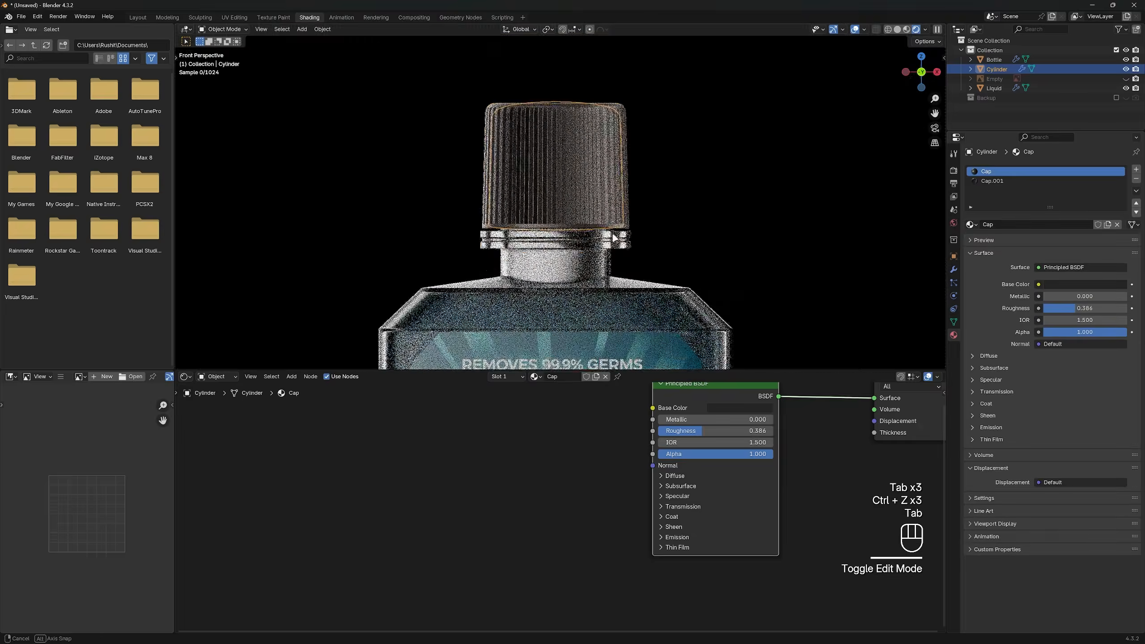
Select the horizontal edge loop just above the cap's bottom rim and adjust its height on the cap's side
key("Tab")
left_click(575, 281, "alt")
key("2")
left_click(575, 283, "alt")
key("g")
key("Tab")
key("Tab")
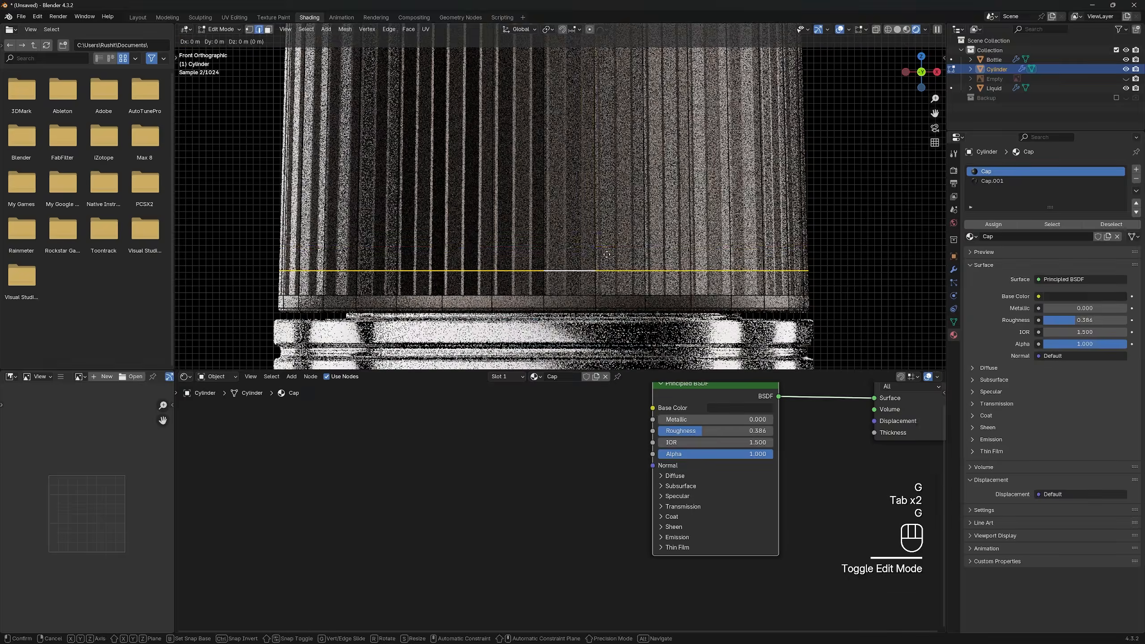
key("g")
key("Tab")
Fine-tune the end stops of the Color Ramp in the ridged Cap.001 material
scroll(607, 240, "down", 6)
middle_click_drag(608, 243, 631, 216)
left_click(631, 216)
left_click(993, 180)
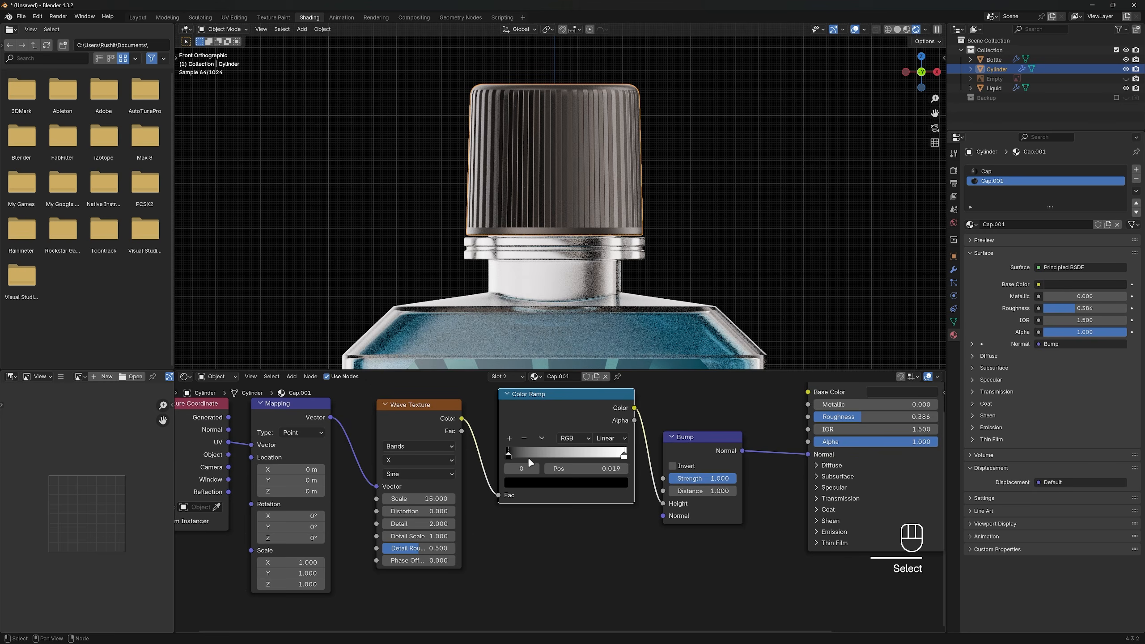
left_click_drag(530, 459, 491, 448)
scroll(560, 315, "up", 5)
mouse_move(624, 455)
left_mouse_down()
mouse_move(587, 460)
mouse_move(622, 458)
left_mouse_up()
scroll(562, 121, "down", 12)
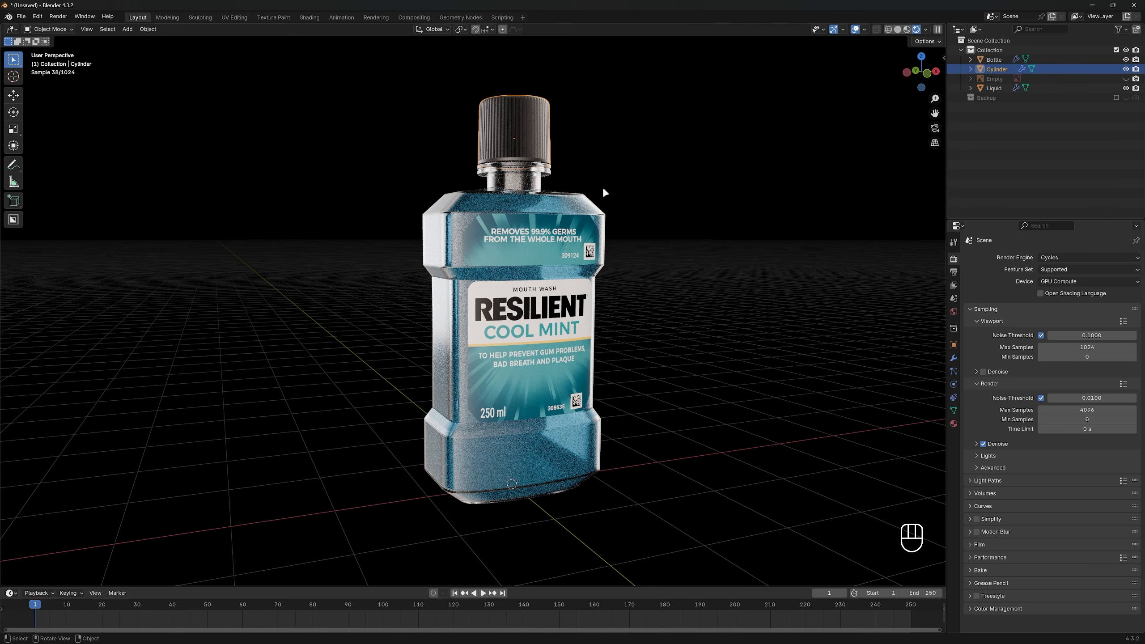
Examine the finished mouthwash bottle from several angles in rendered view in the Layout workspace
middle_click_drag(603, 186, 520, 70)
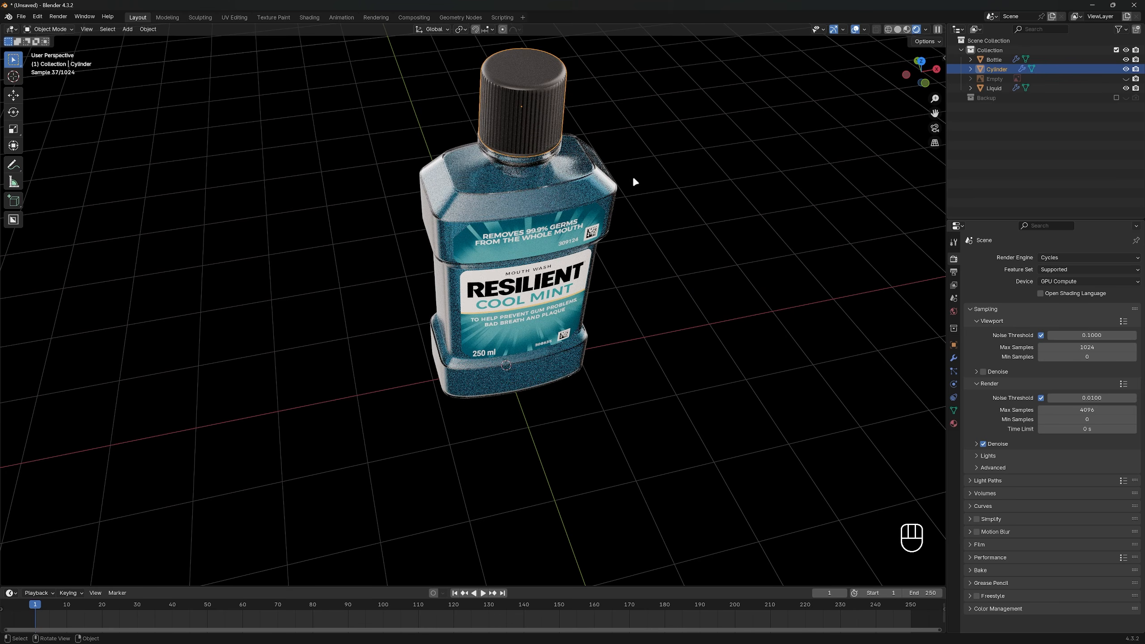
middle_click_drag(633, 175, 630, 120)
left_click(740, 276)
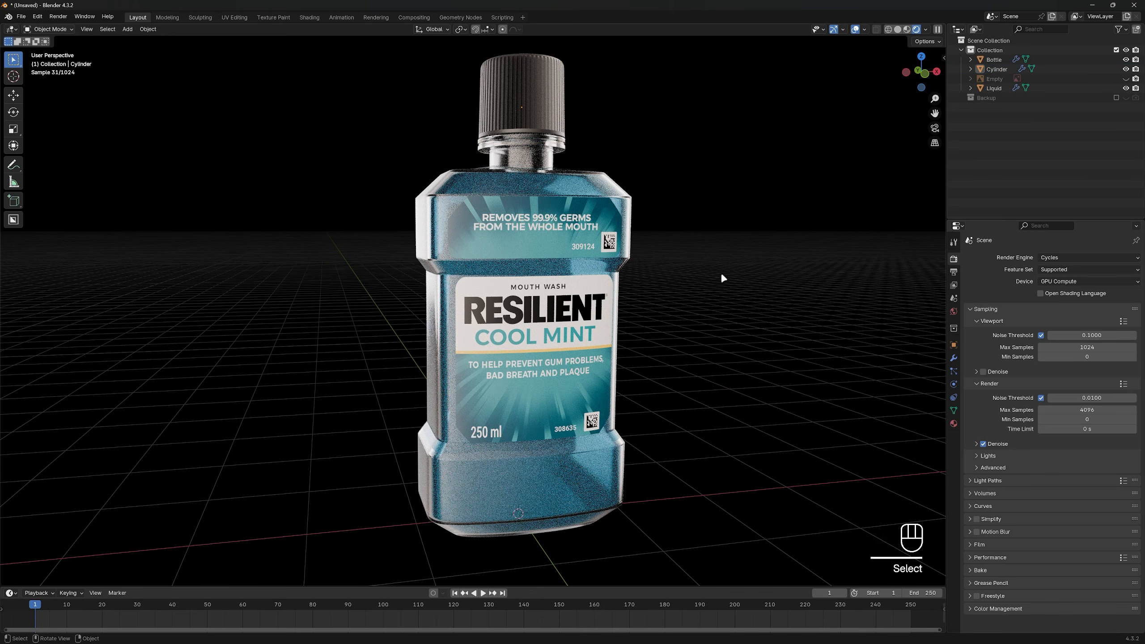
middle_click_drag(721, 274, 635, 322)
scroll(746, 309, "up", 2)
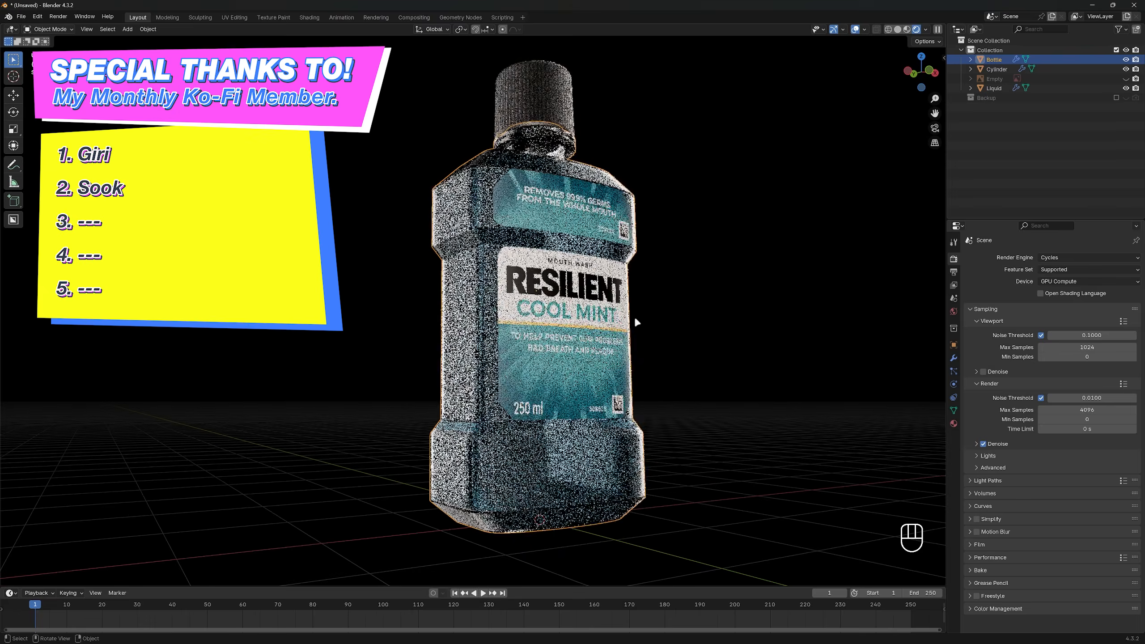